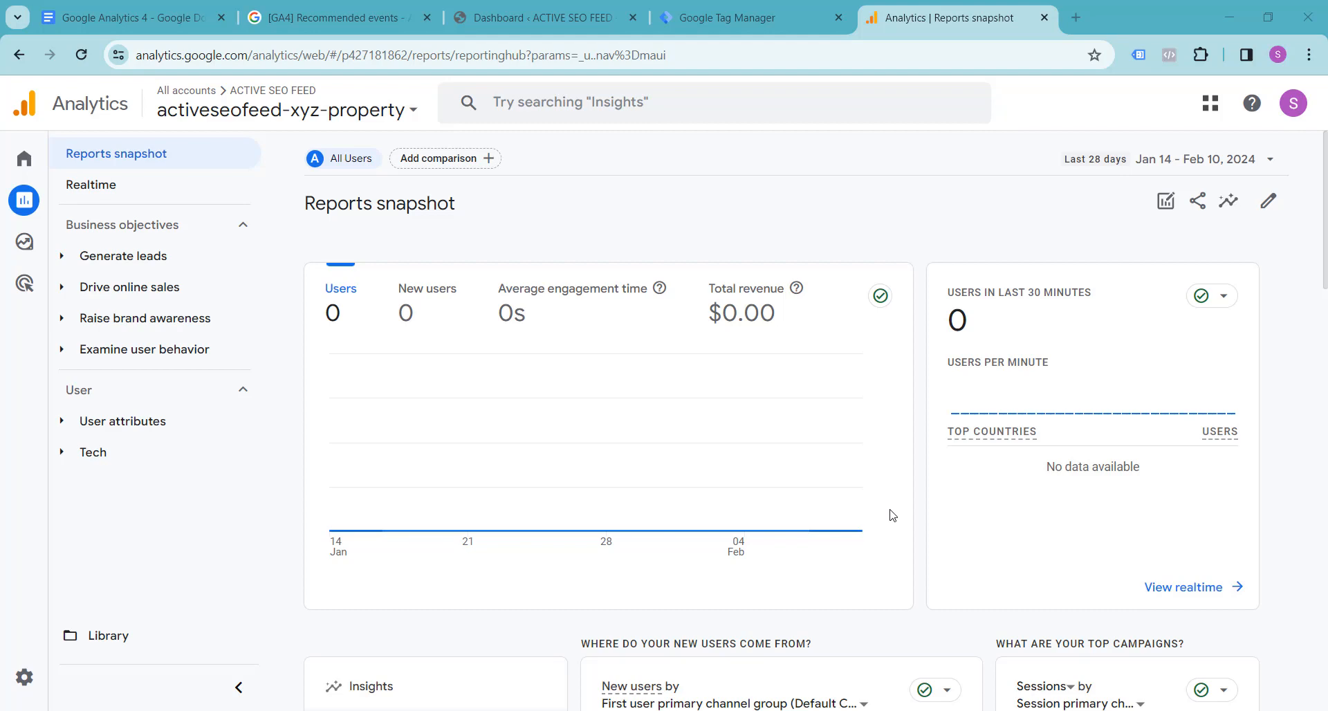
Step: Open the live storefront from the WordPress dashboard in a new tab and view the iPhone 13 Case With MagSafe – Red Rose product page
left_click(129, 17)
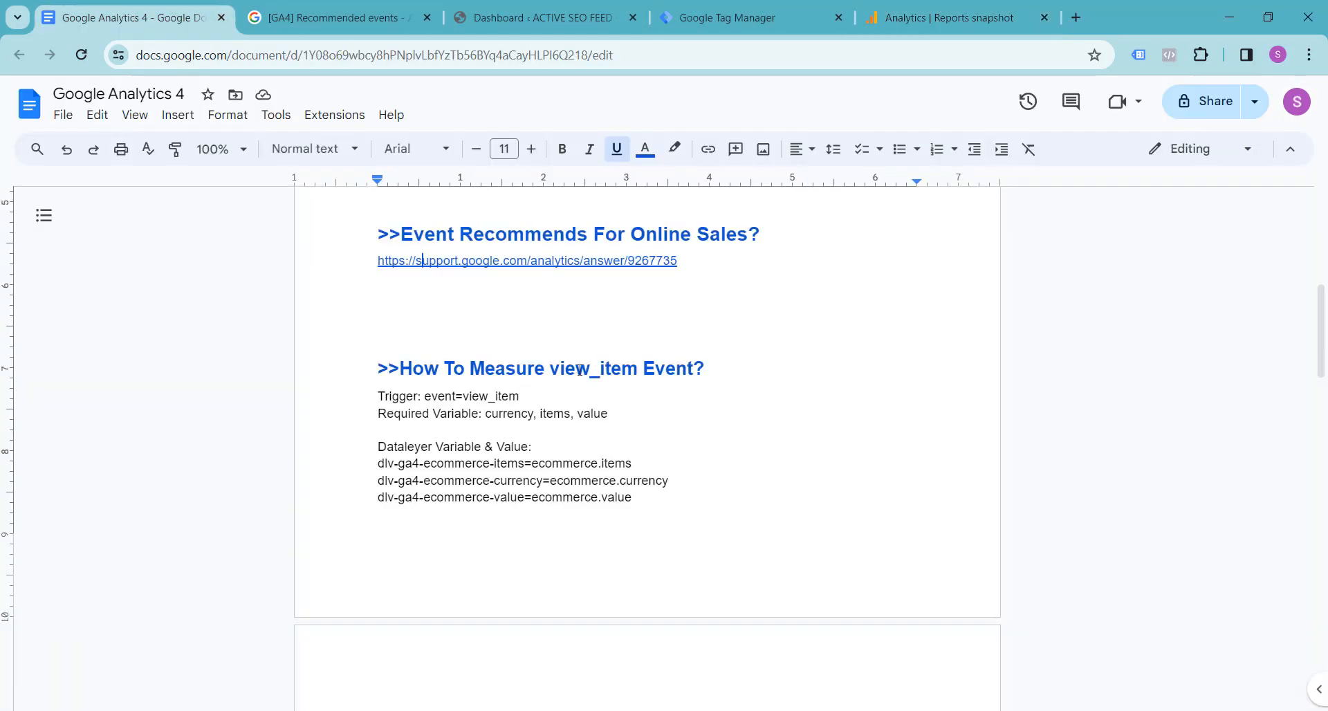
left_click(540, 18)
mouse_move(87, 102)
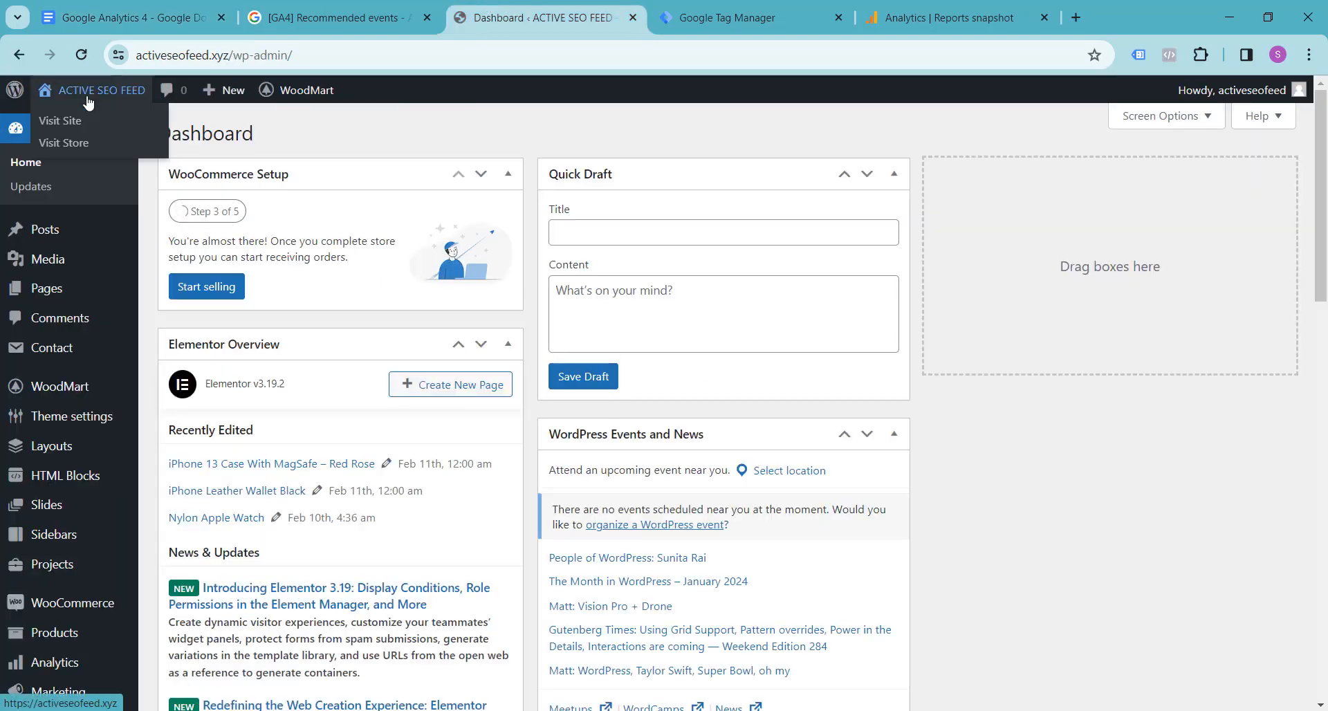
right_click(70, 128)
left_click(96, 139)
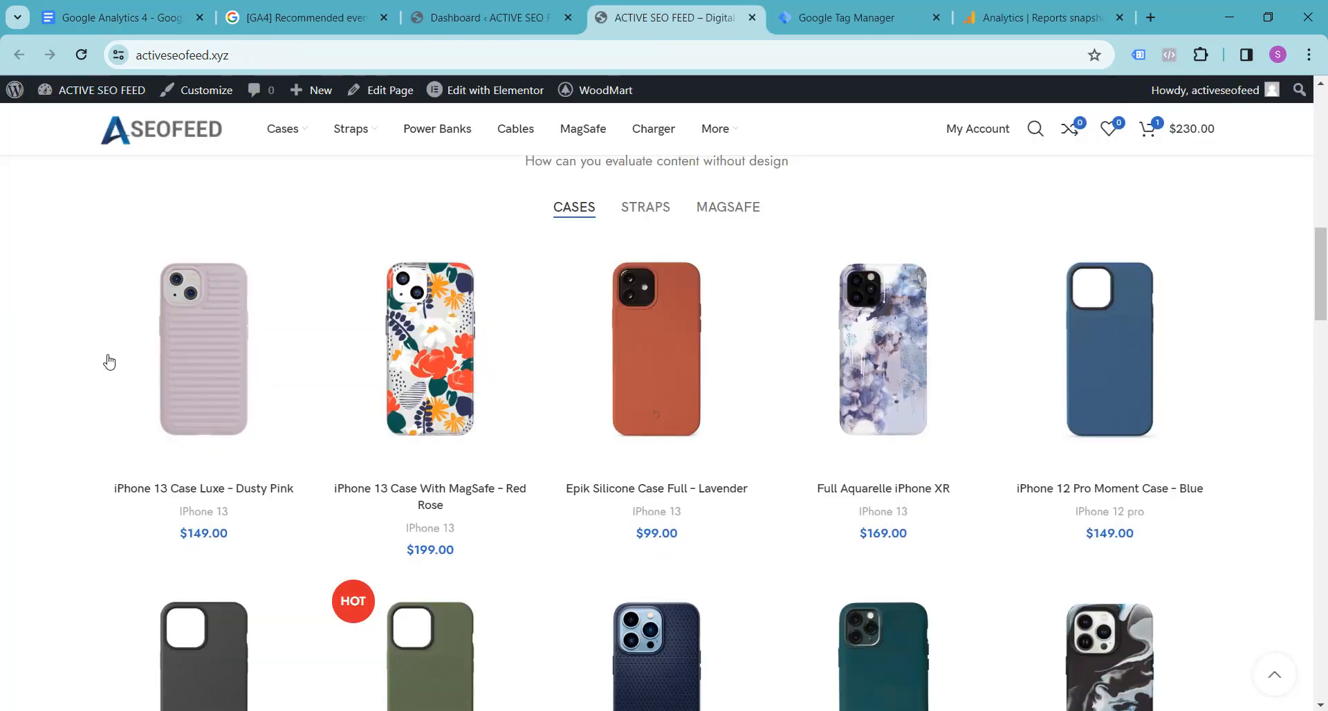
left_click(412, 493)
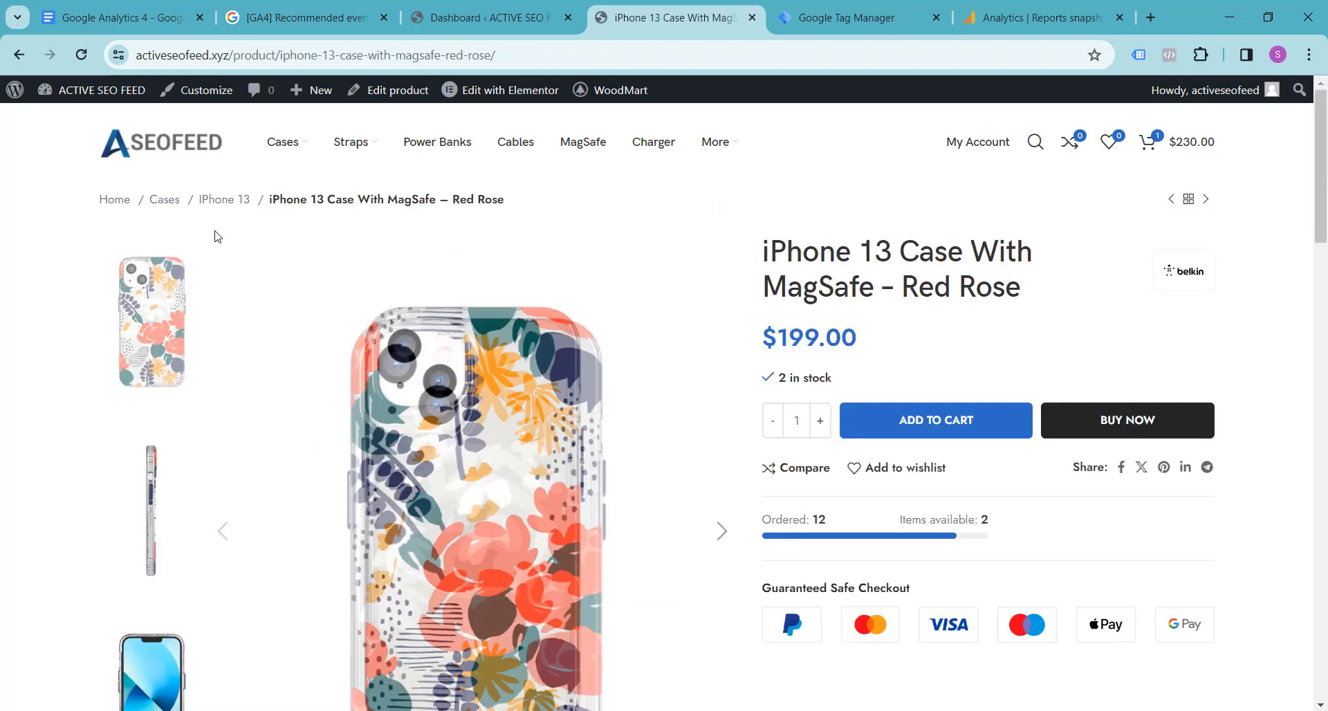
scroll(15, 341, "down", 2)
scroll(28, 328, "up", 2)
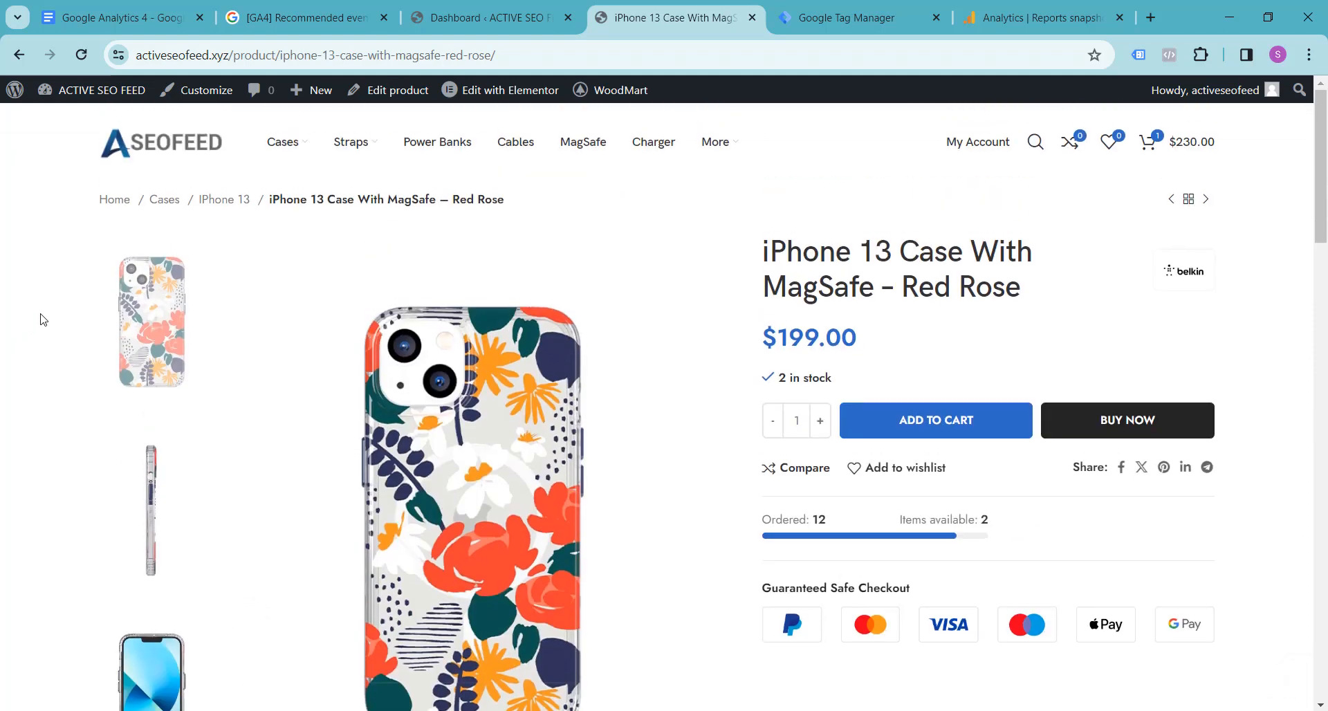
Step: Review the online sales events in the GA4 recommended events article and look over the Red Rose case's product page
left_click(267, 9)
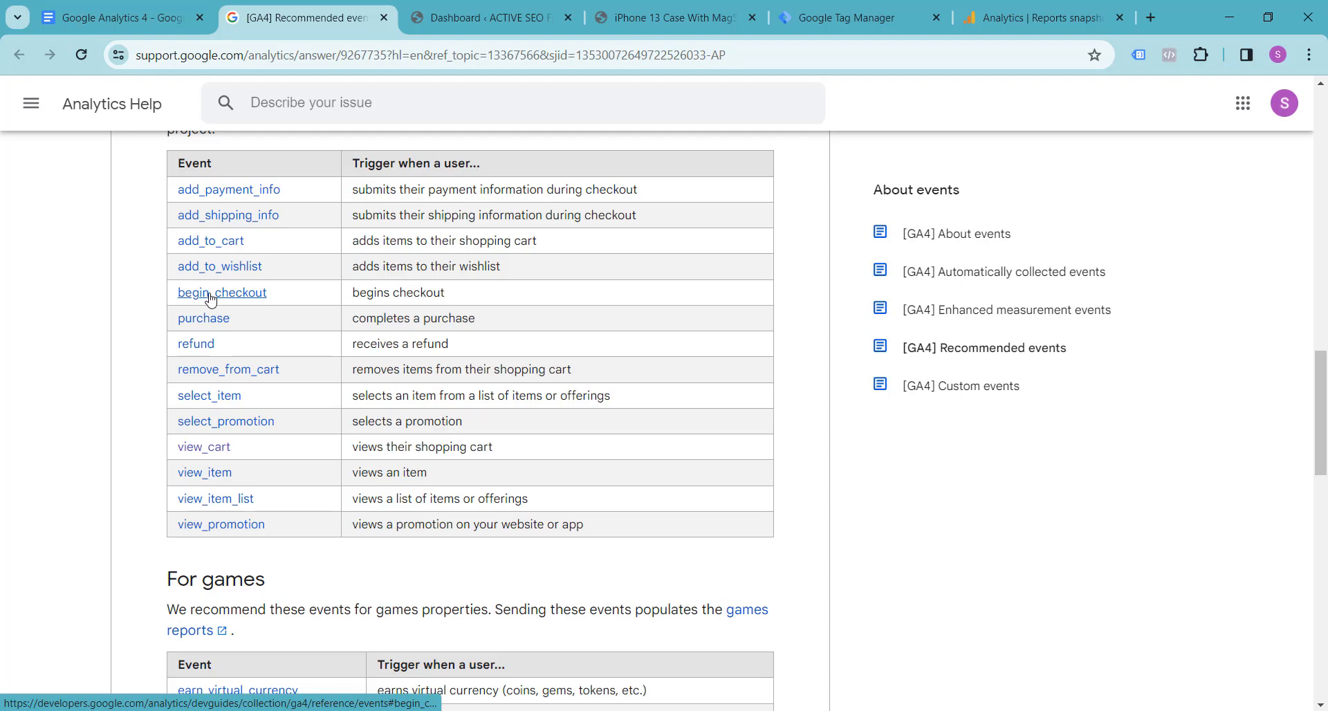
left_click(523, 10)
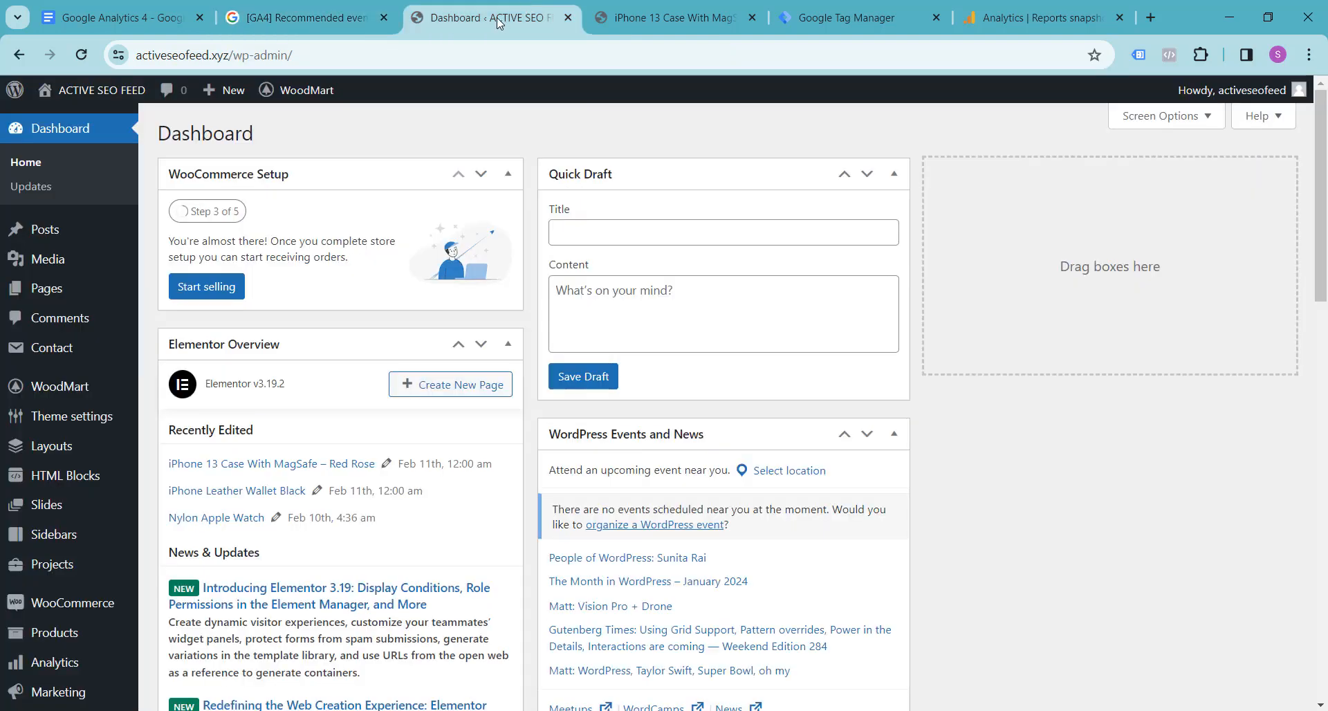
left_click(664, 17)
scroll(353, 344, "down", 4)
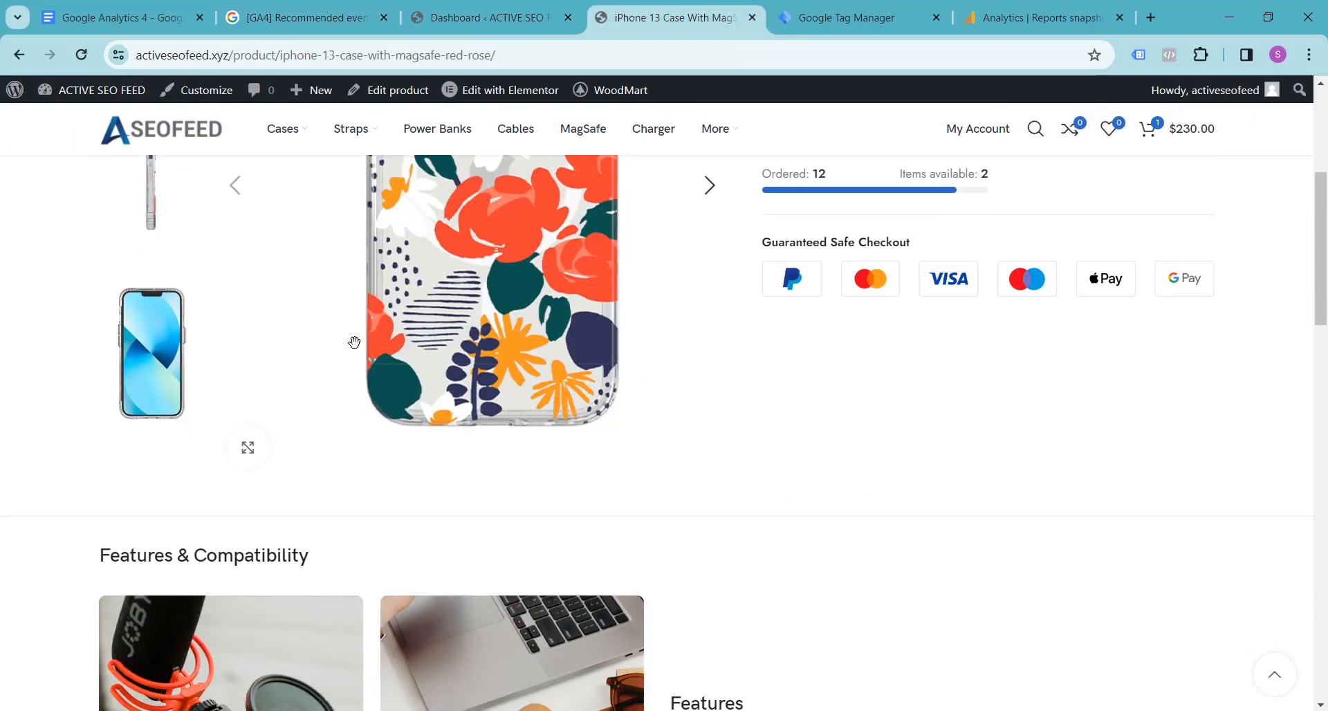
scroll(353, 343, "down", 2)
scroll(353, 343, "up", 7)
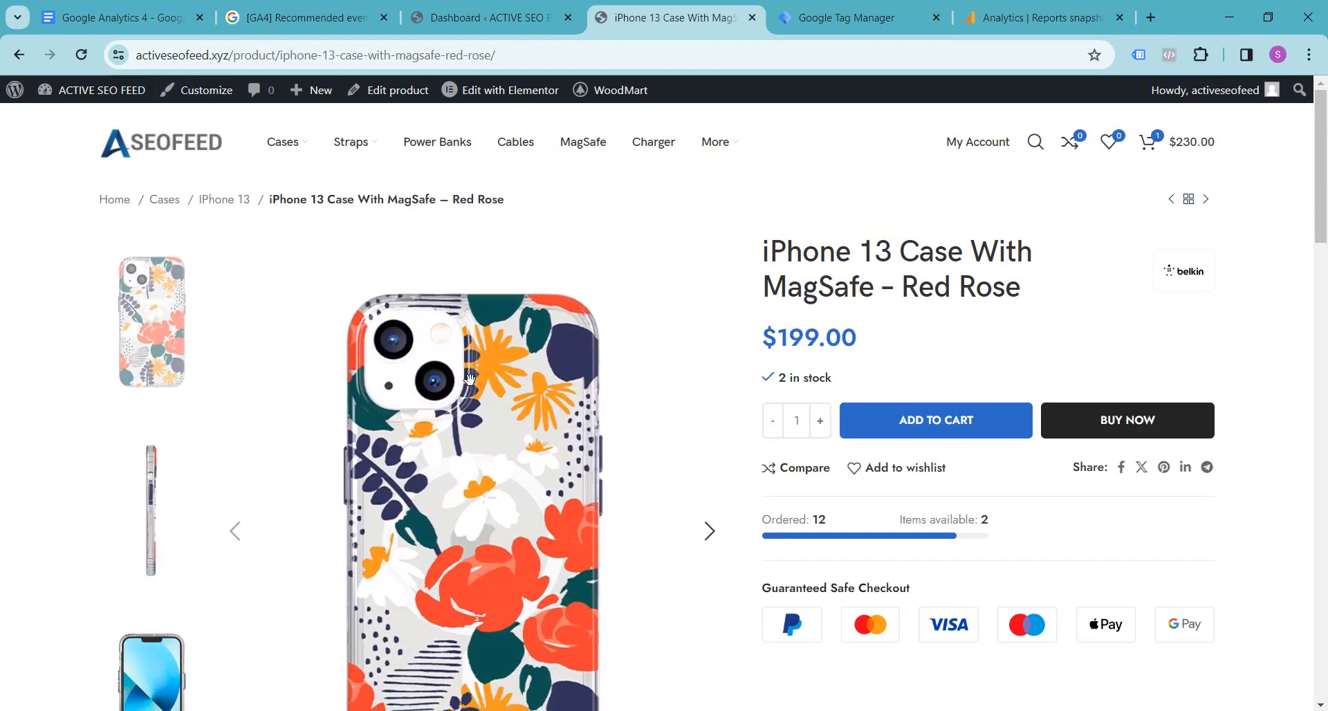
Step: Read the trigger, required variables and data layer variables for the view_item event in the Google Analytics 4 notes document
left_click(135, 7)
scroll(404, 338, "down", 1)
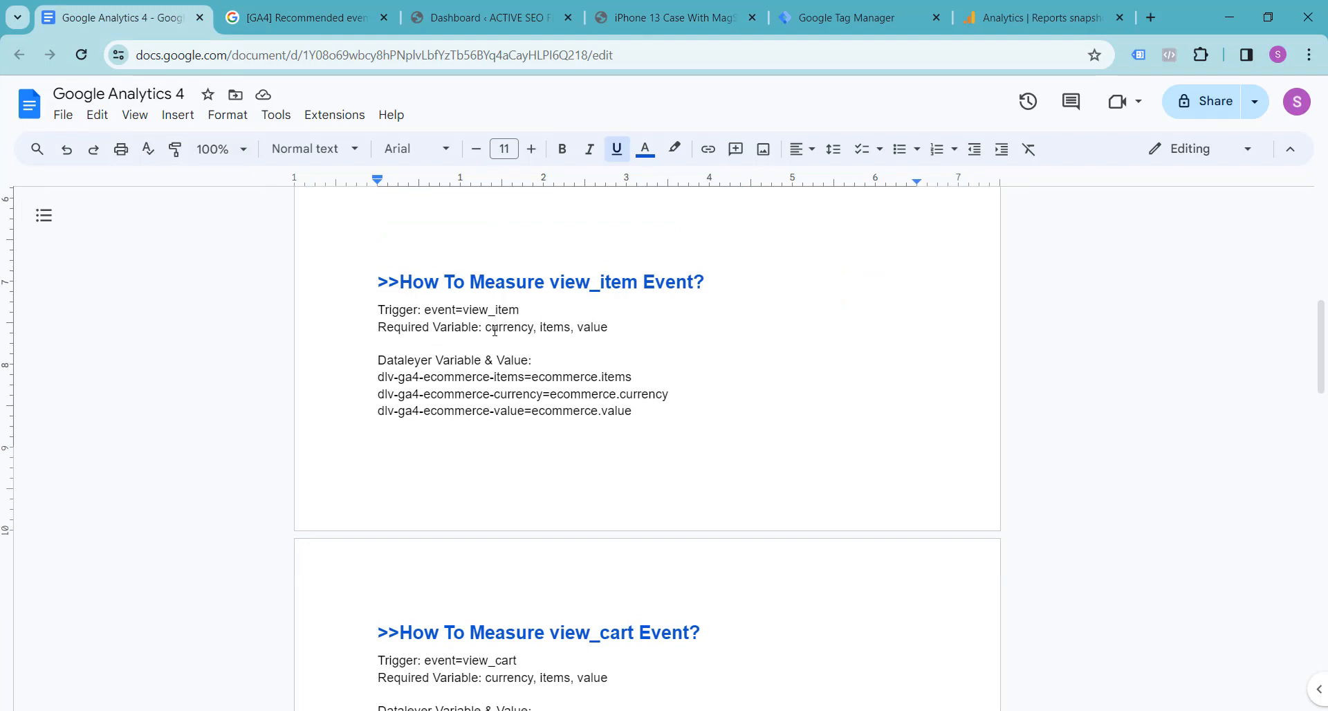
left_click(595, 326)
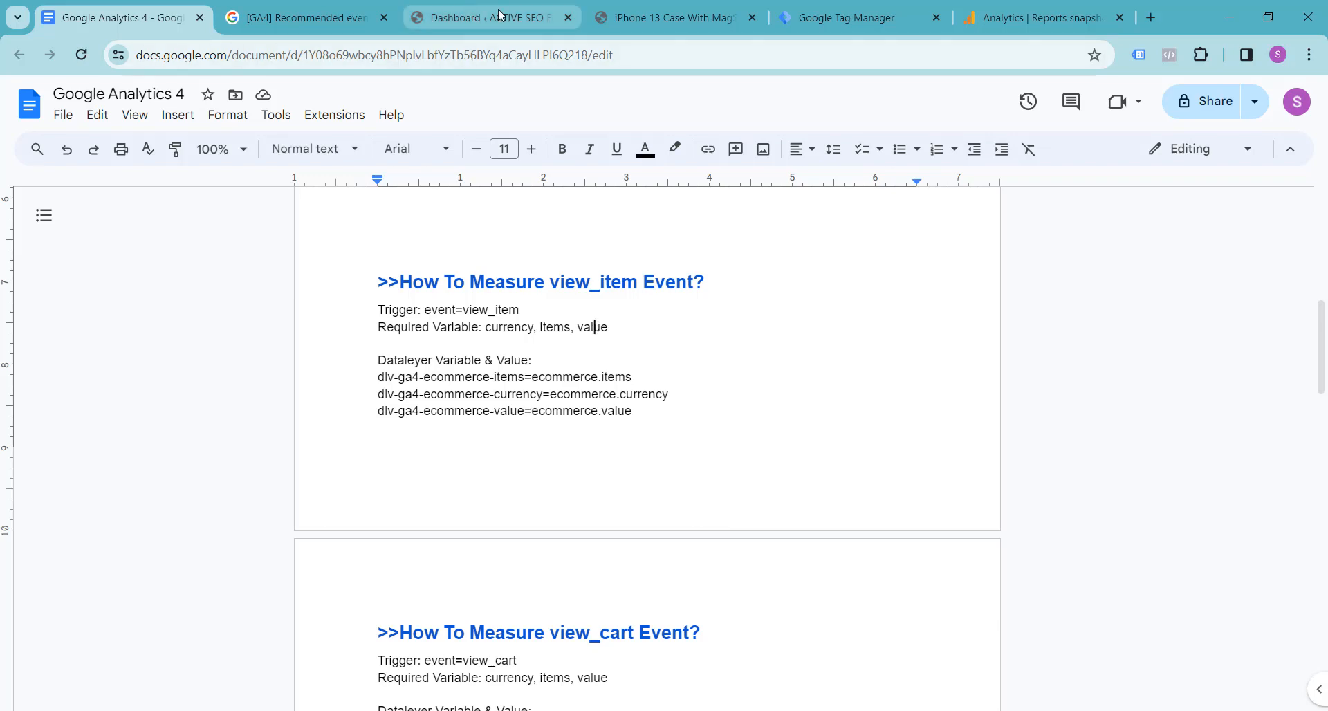
Step: Open the settings of the GTM4WP plugin from the installed plugins in the WordPress admin
left_click(667, 17)
left_click(484, 18)
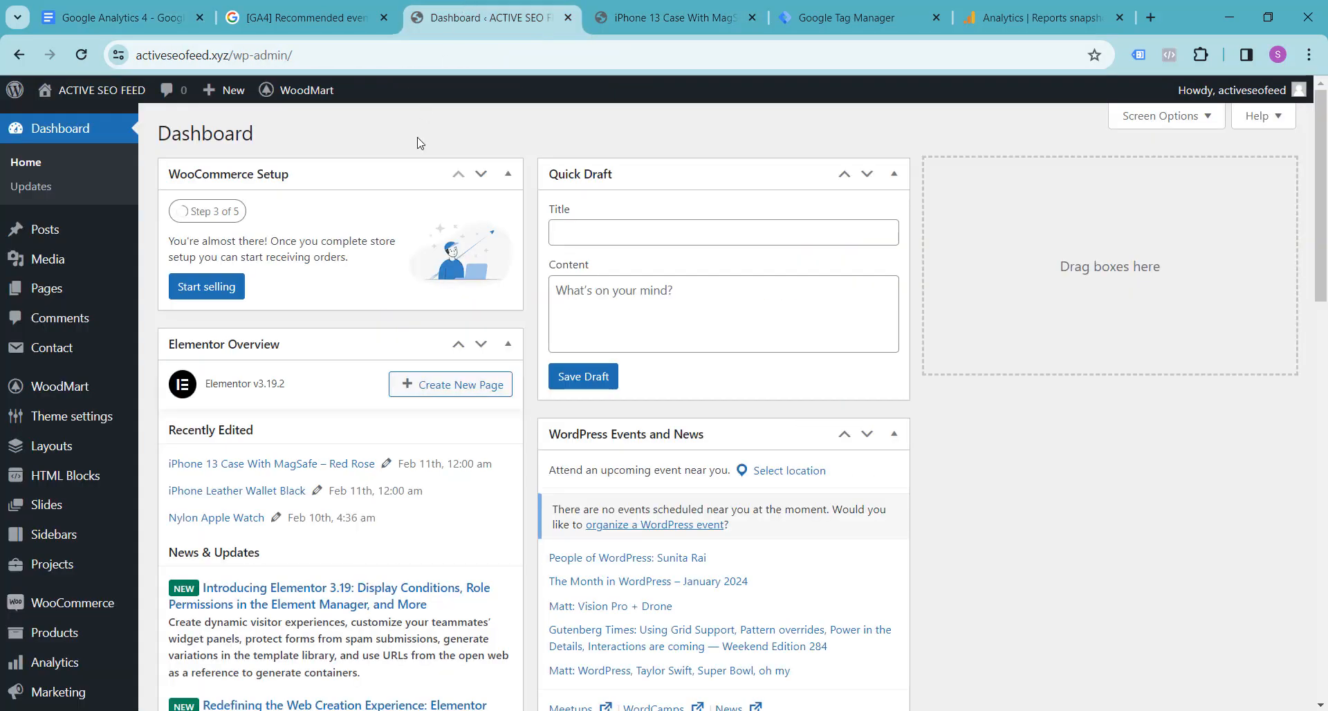
scroll(35, 290, "down", 4)
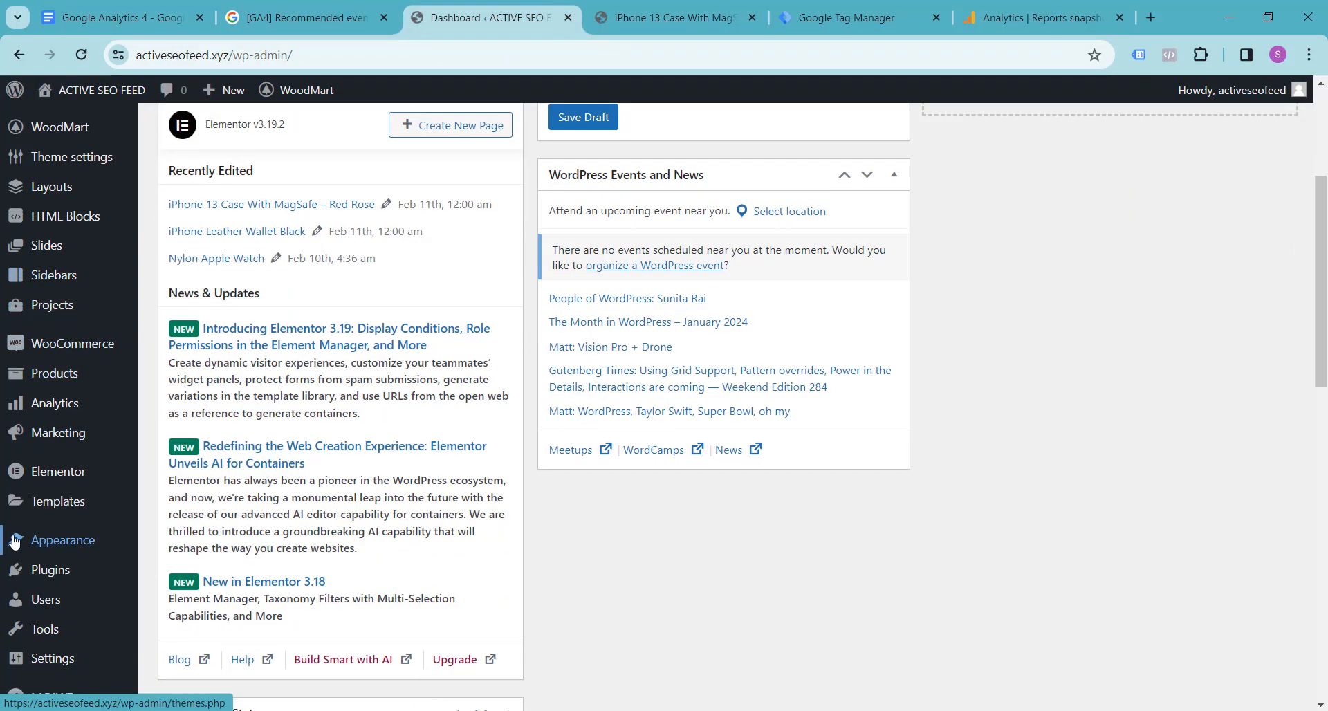
scroll(14, 541, "down", 3)
mouse_move(34, 504)
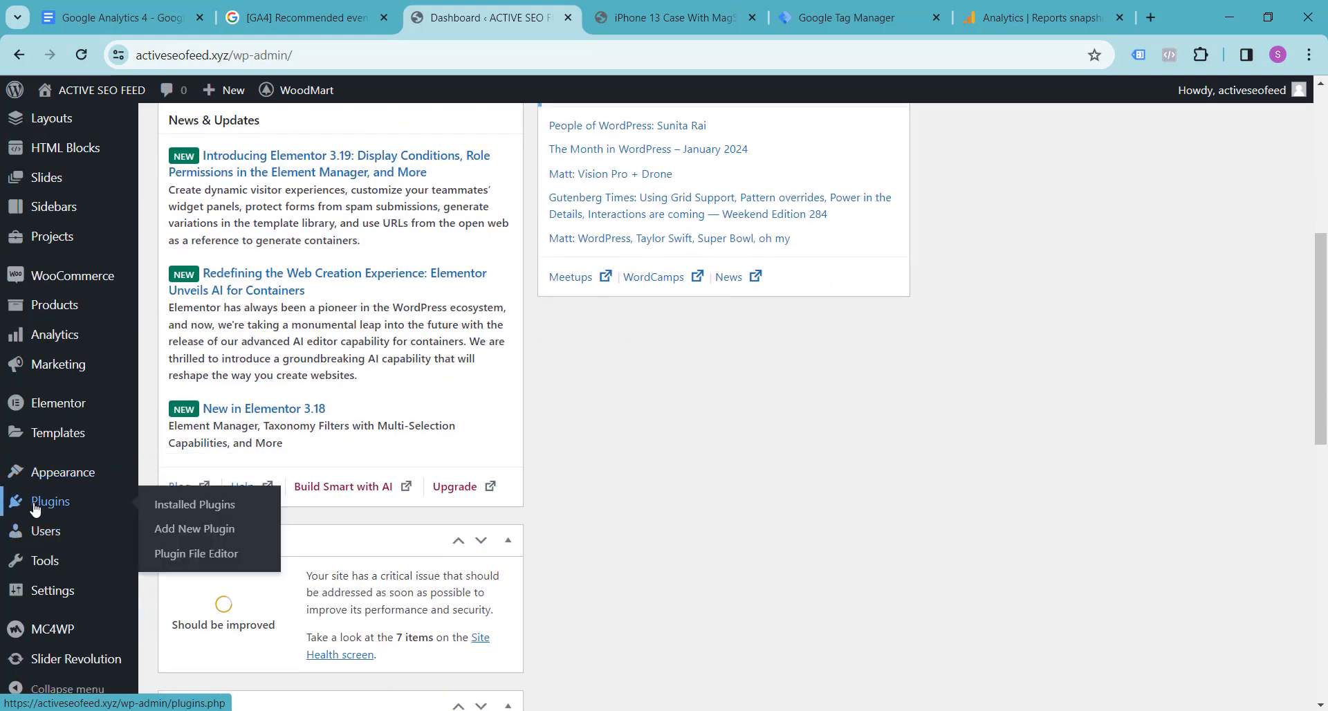
left_click(189, 512)
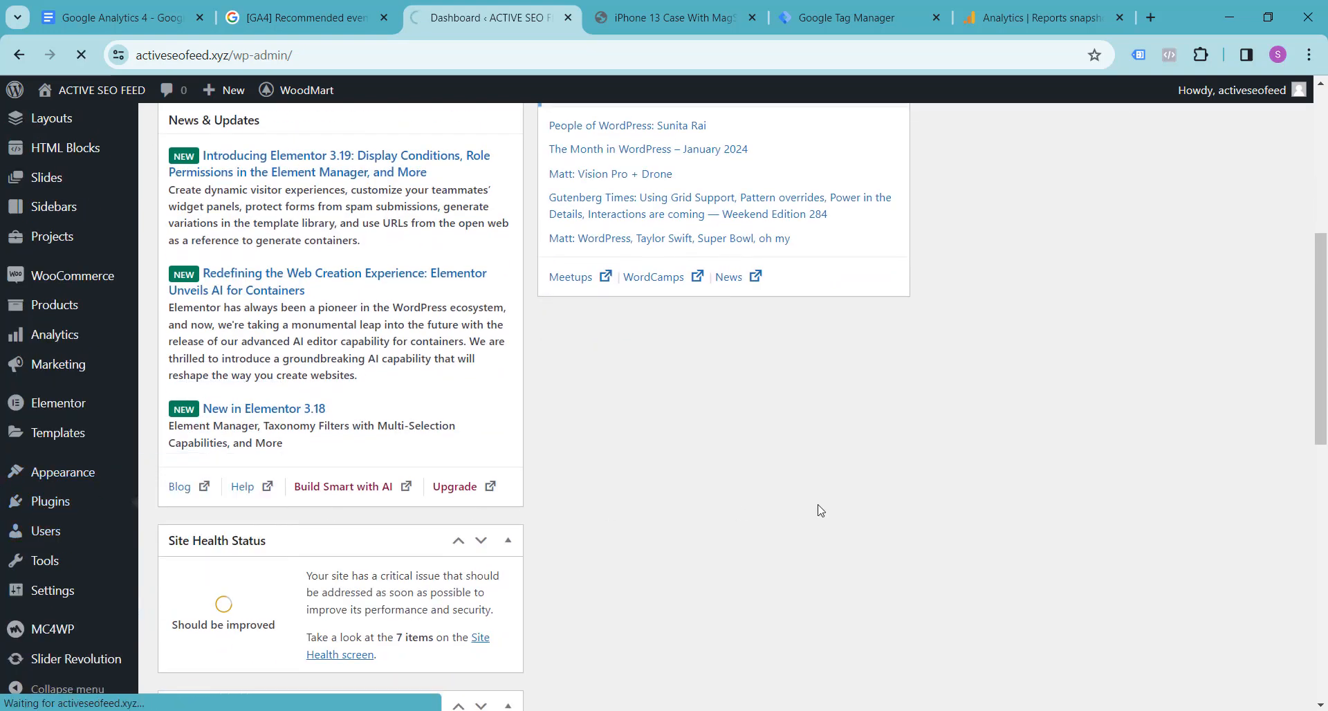
scroll(337, 493, "down", 2)
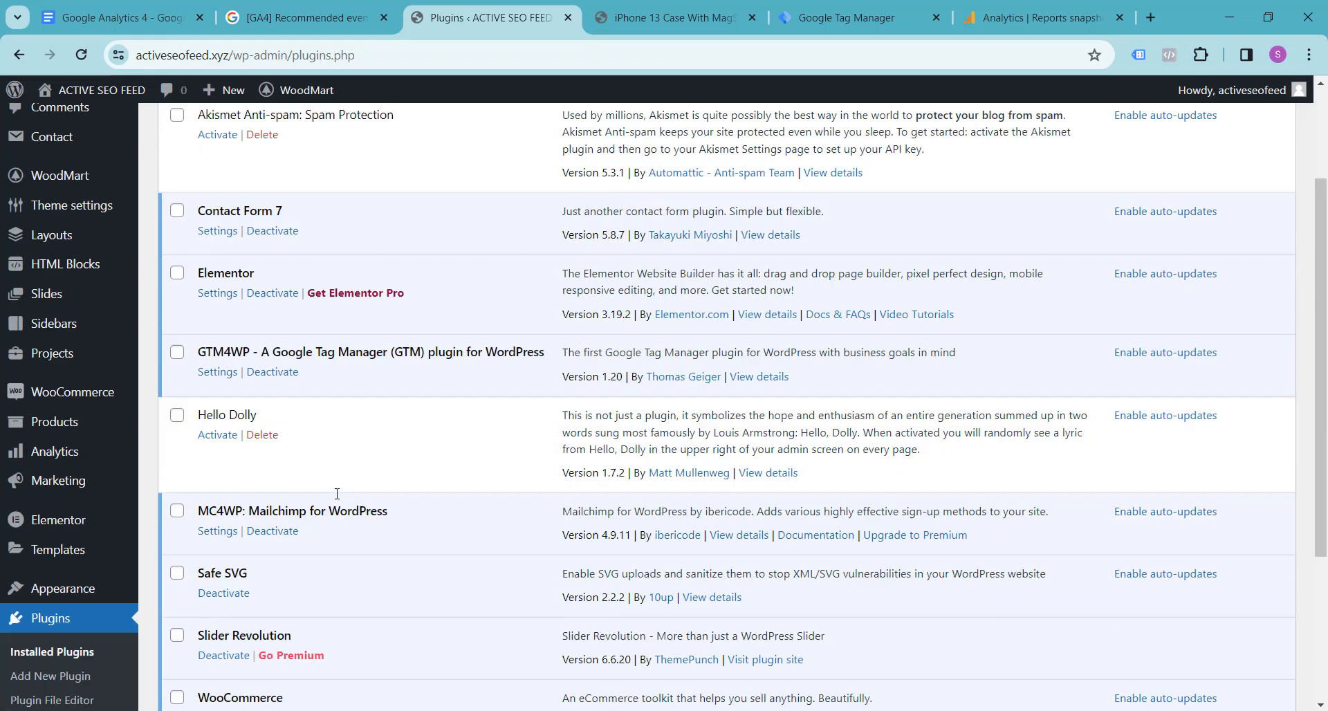
scroll(337, 493, "up", 1)
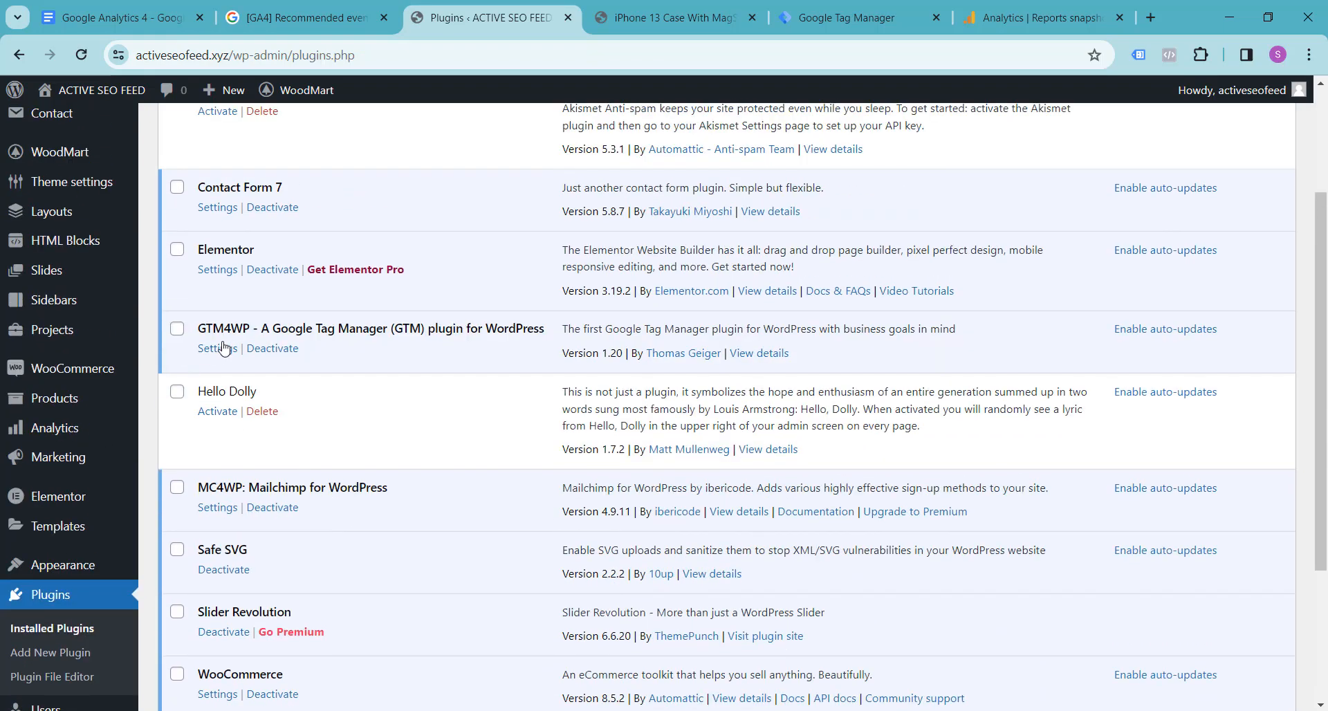
left_click(218, 348)
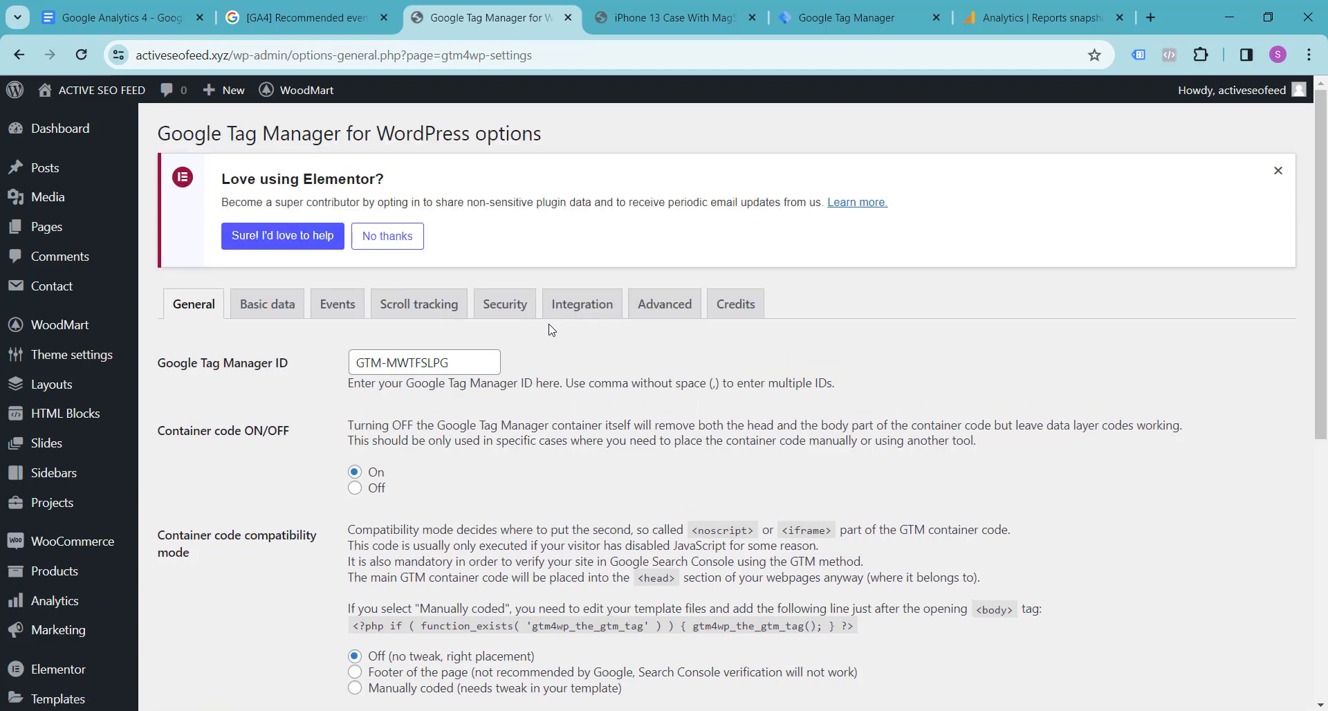
Step: Enable Track e-commerce in the plugin's WooCommerce integration settings
left_click(579, 303)
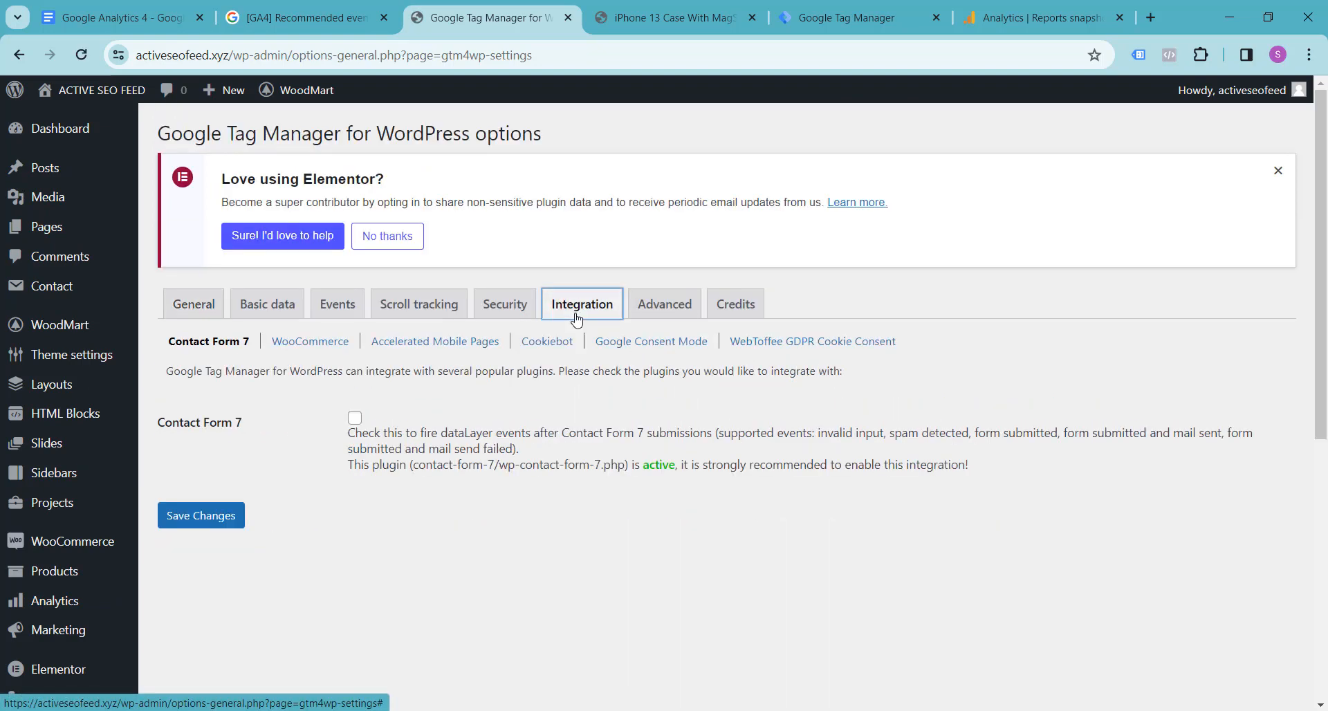
left_click(305, 348)
scroll(296, 391, "down", 3)
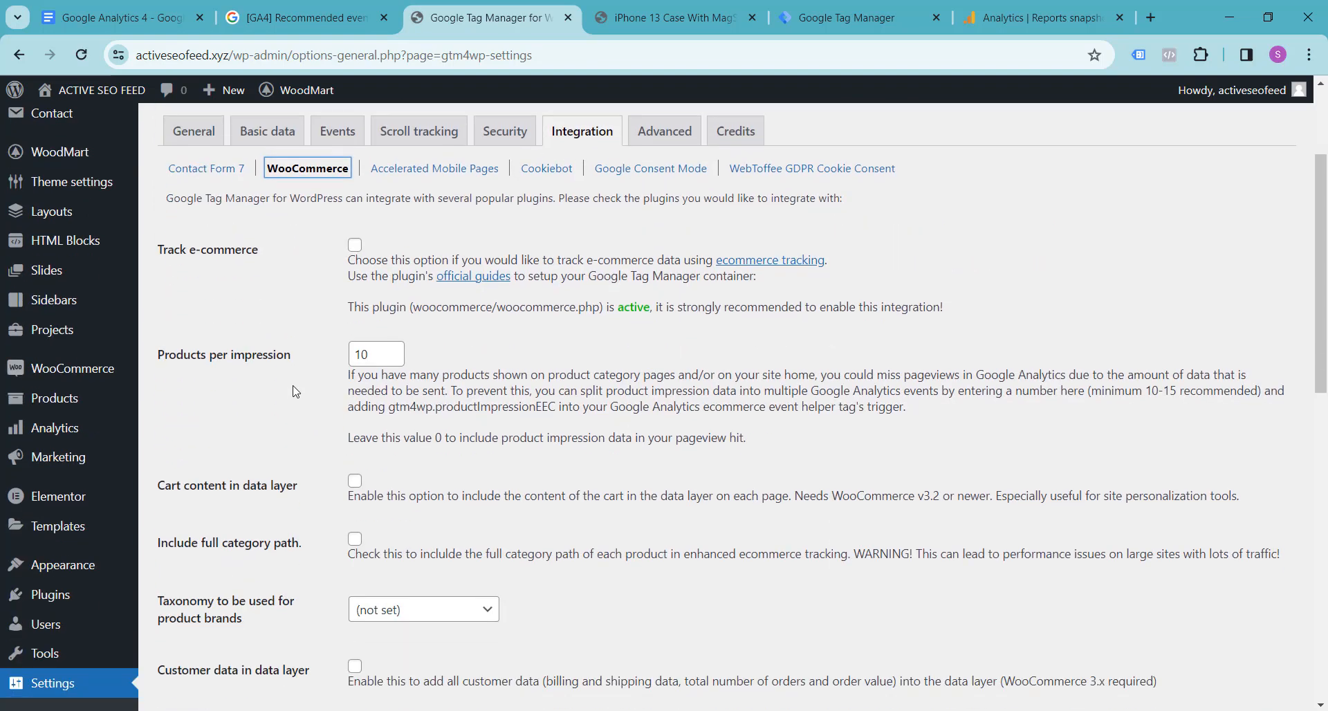
scroll(284, 319, "down", 2)
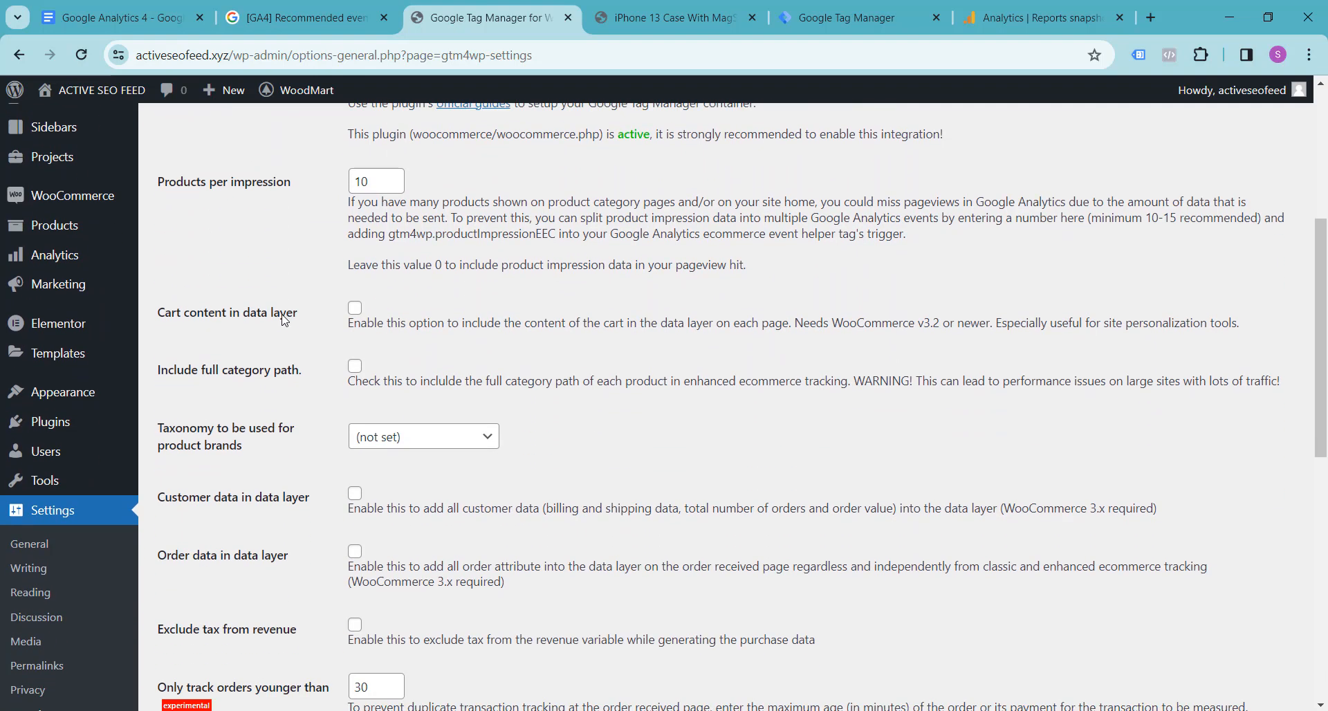
scroll(250, 353, "down", 1)
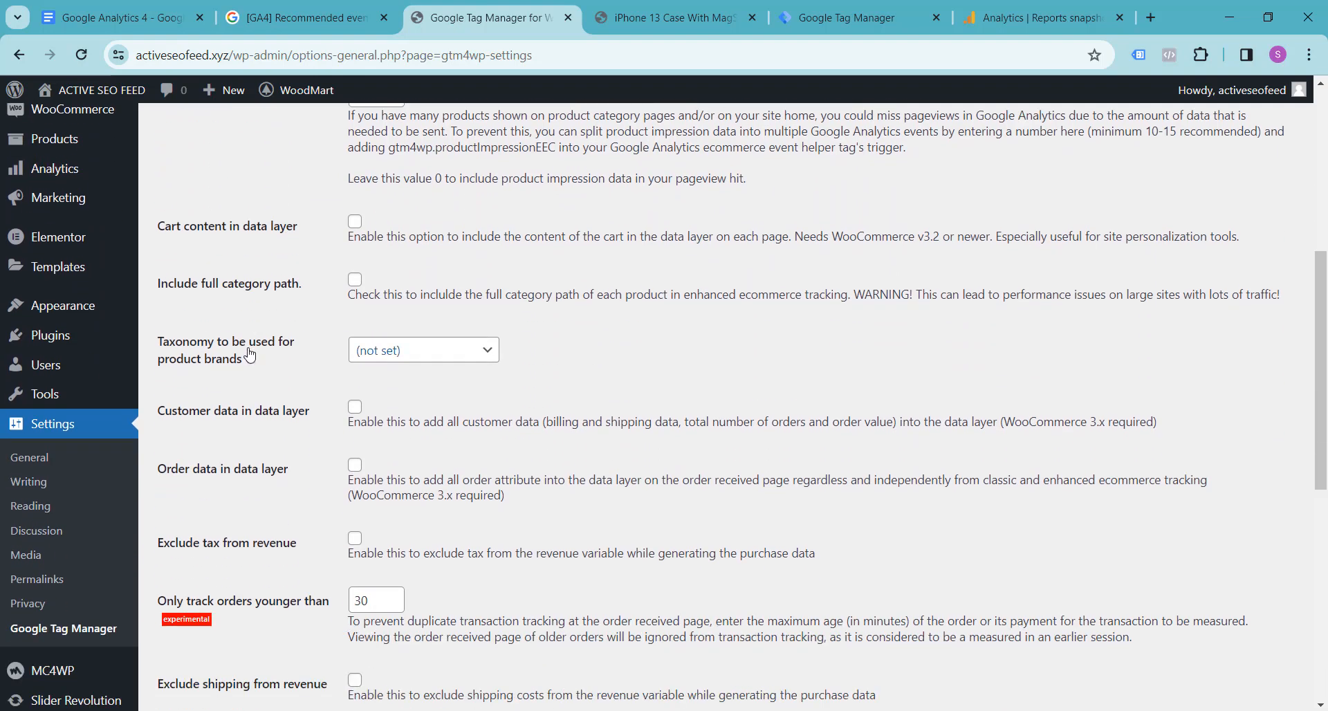
scroll(251, 353, "up", 4)
left_click(354, 332)
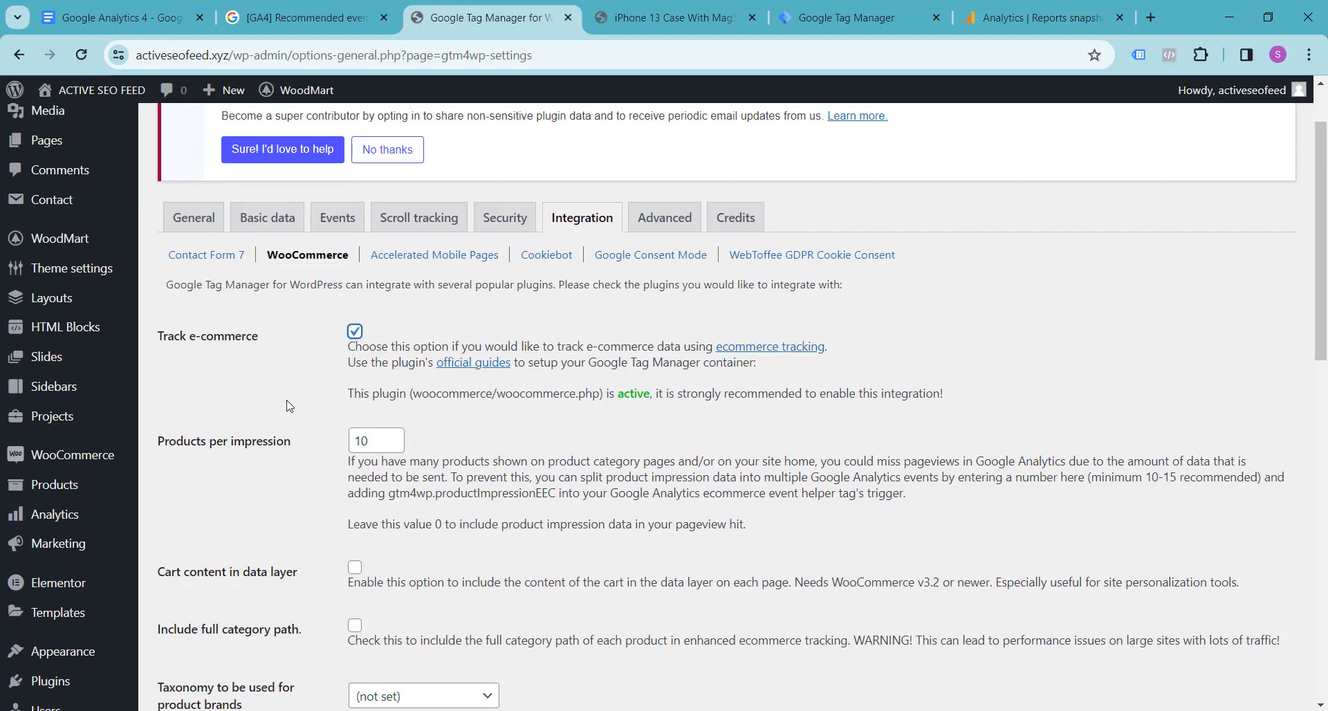
Step: Enable Customer data in data layer, Order data in data layer and Use SKU instead of ID, and save the plugin changes
scroll(286, 408, "down", 4)
scroll(224, 399, "down", 1)
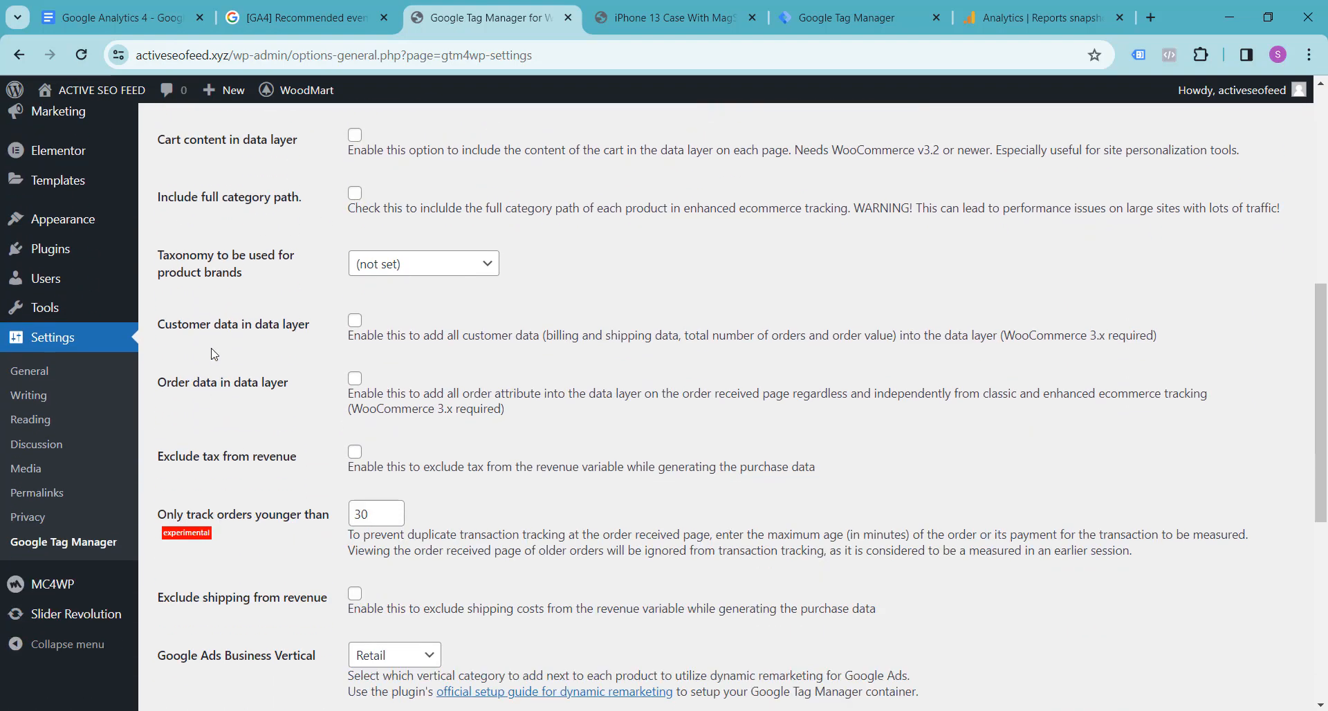
left_click(355, 323)
left_click(355, 378)
scroll(267, 413, "down", 1)
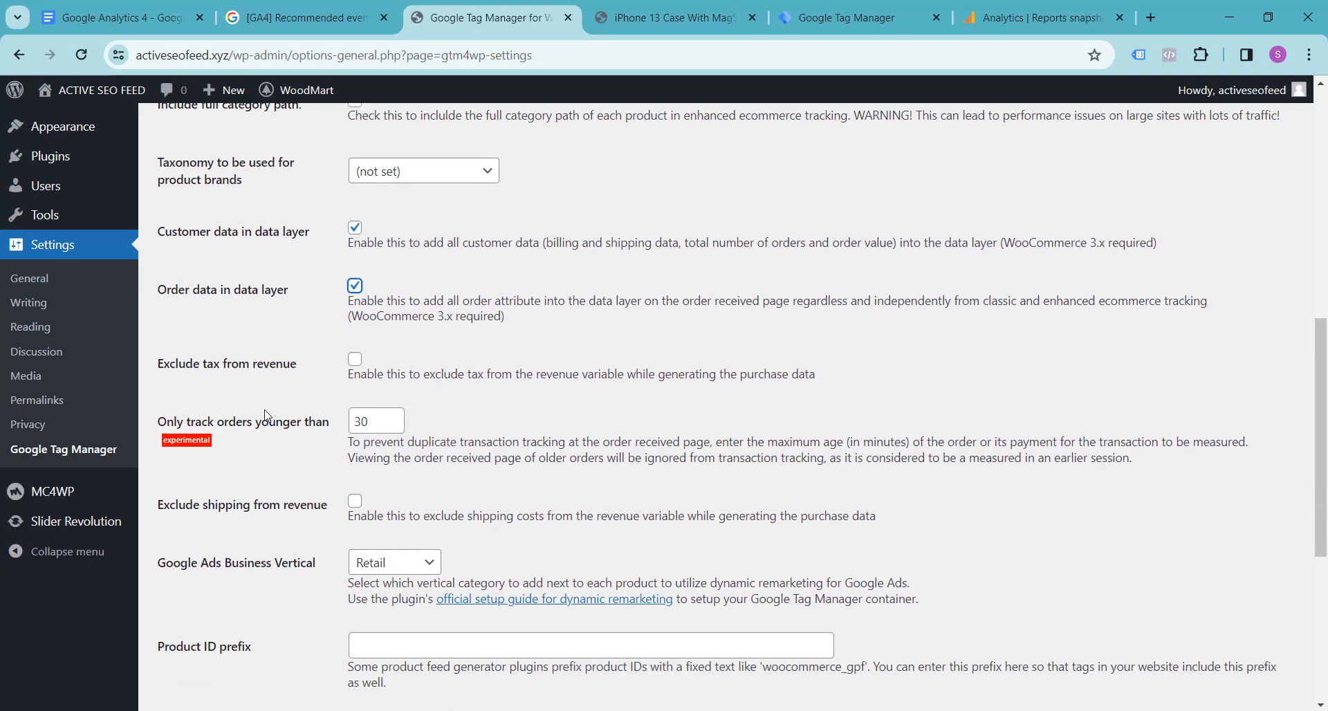
scroll(266, 415, "down", 5)
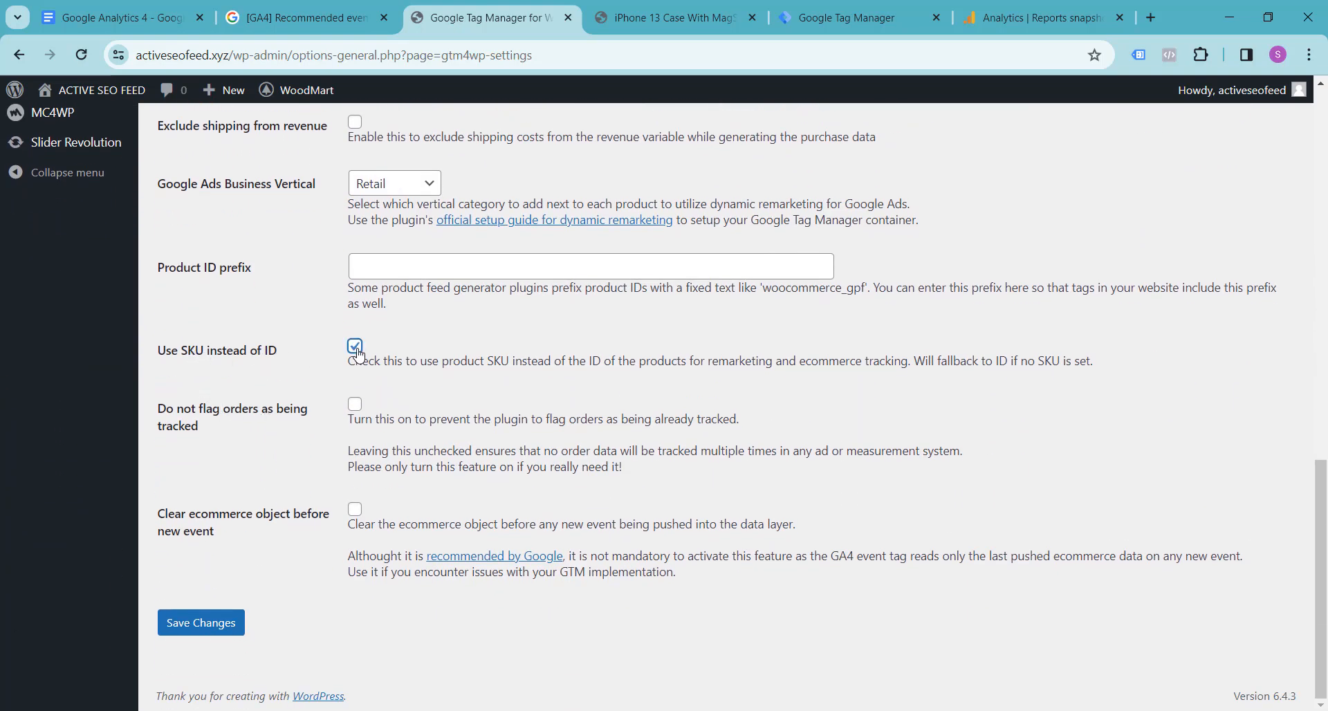
left_click(216, 626)
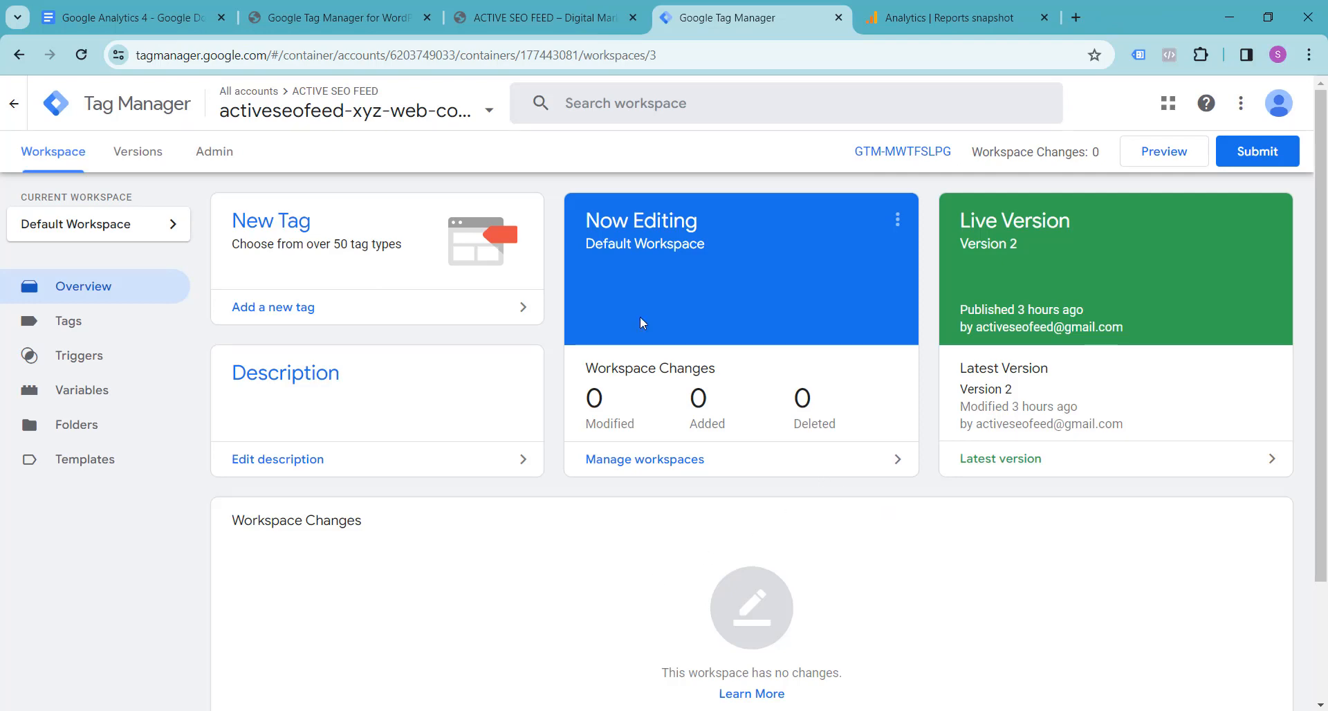
left_click(1165, 152)
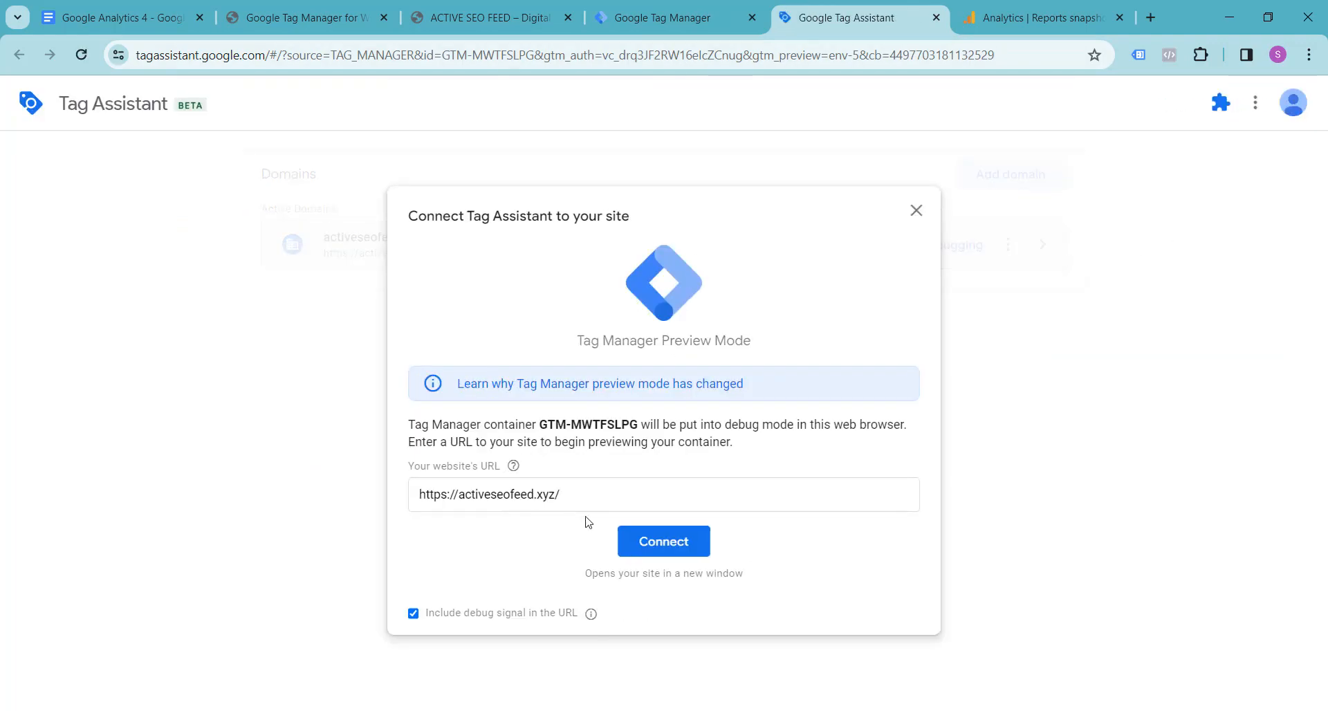
left_click(657, 551)
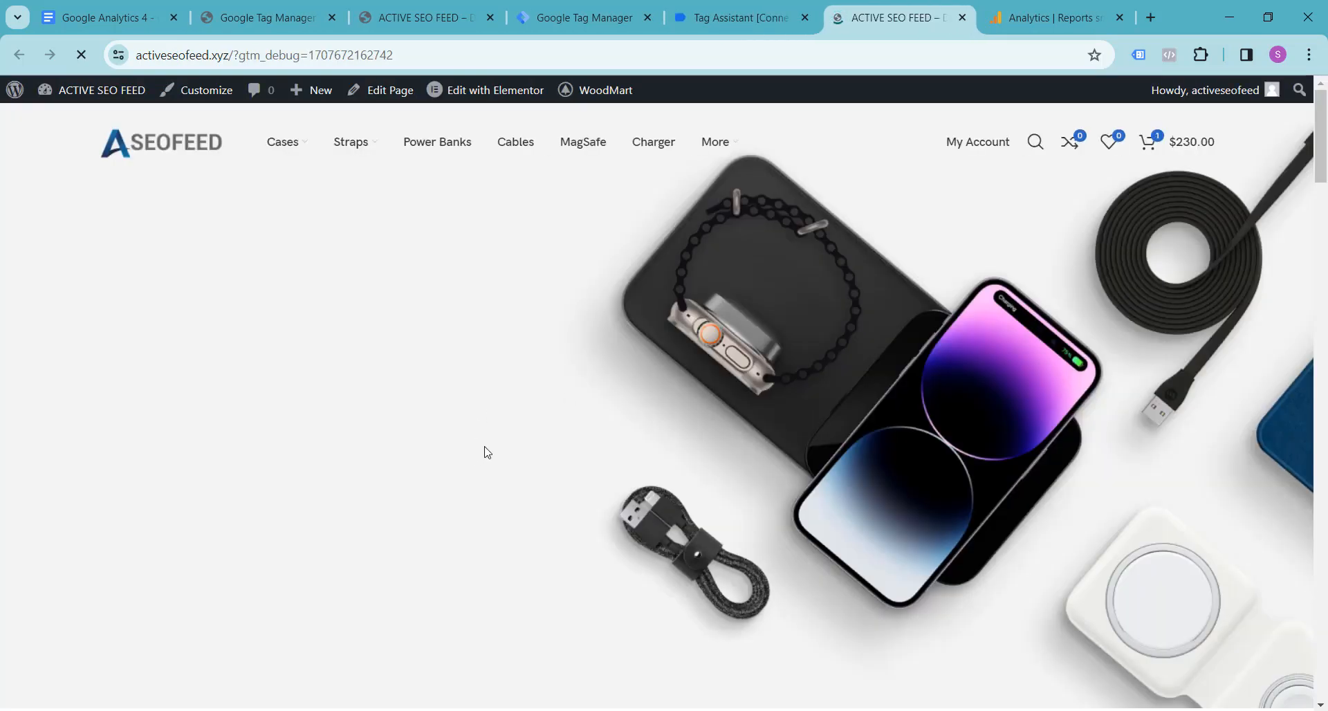
left_click(720, 21)
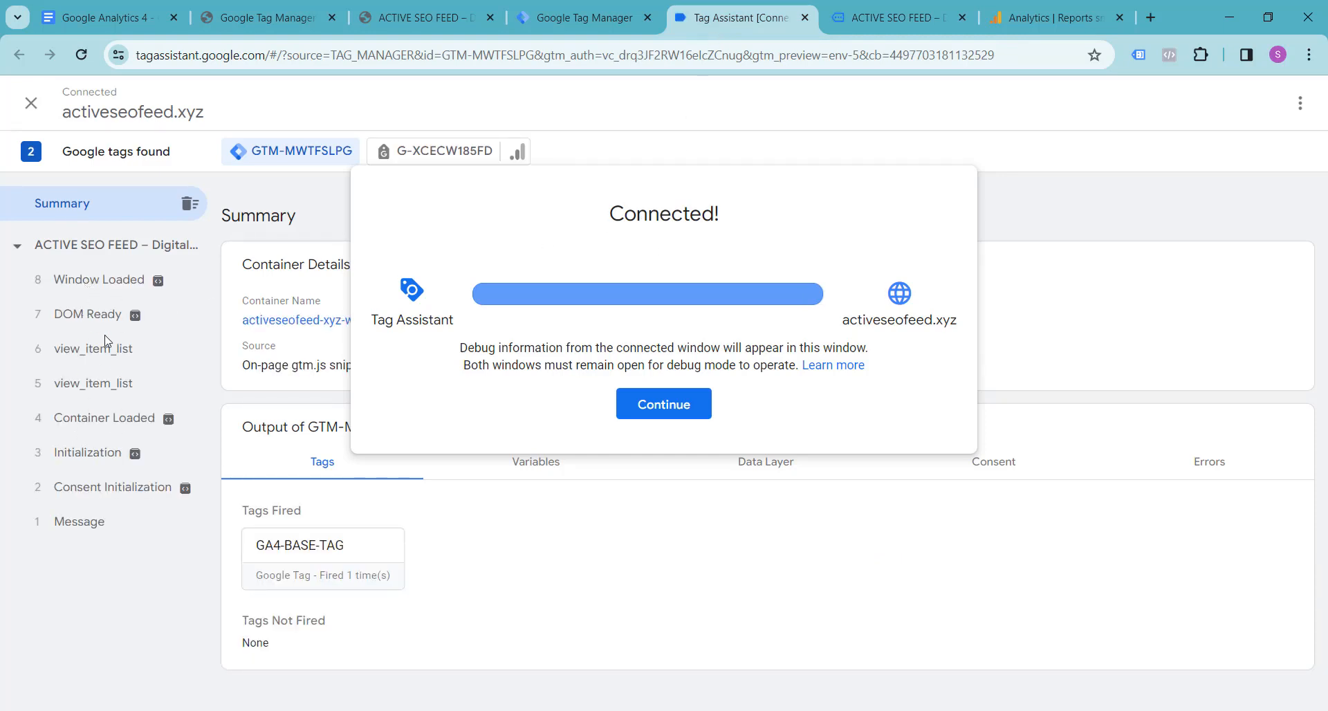
left_click(677, 413)
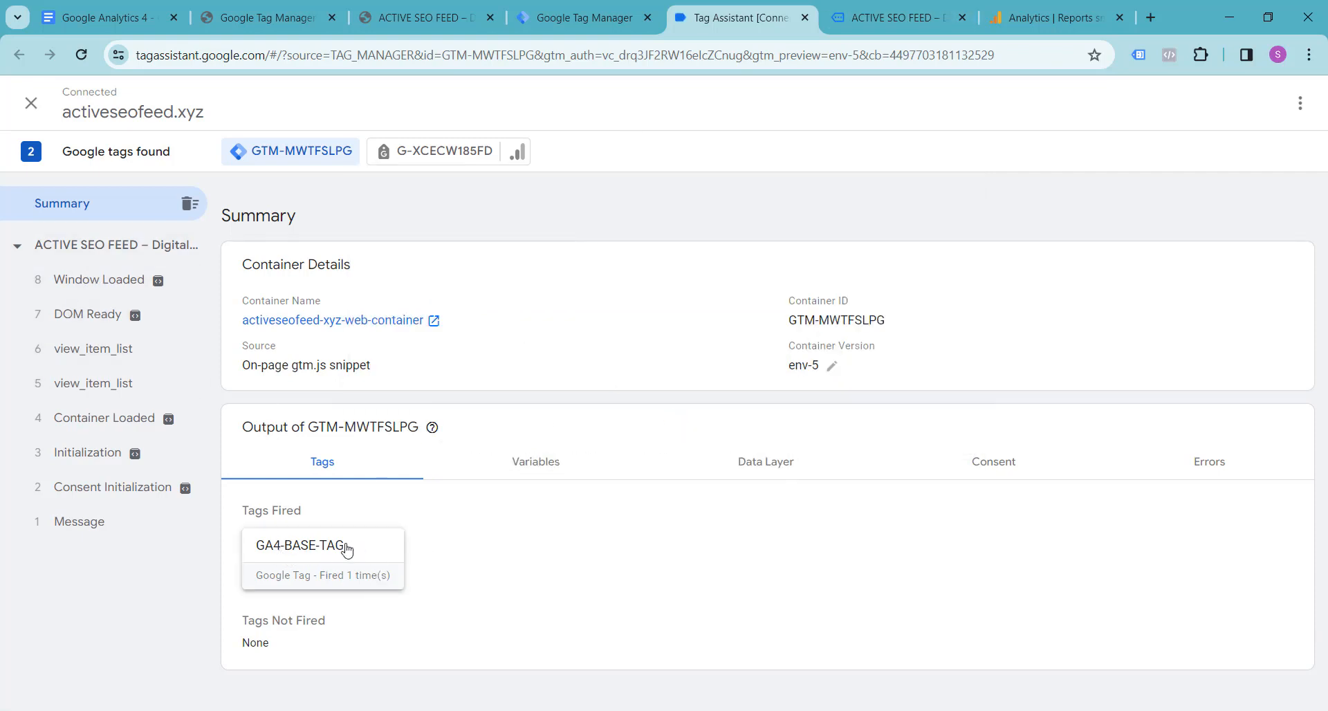
Step: Open the Epik Silicone Case Full – Lavender product on the debugged storefront and return to Tag Assistant to see its events
left_click(892, 17)
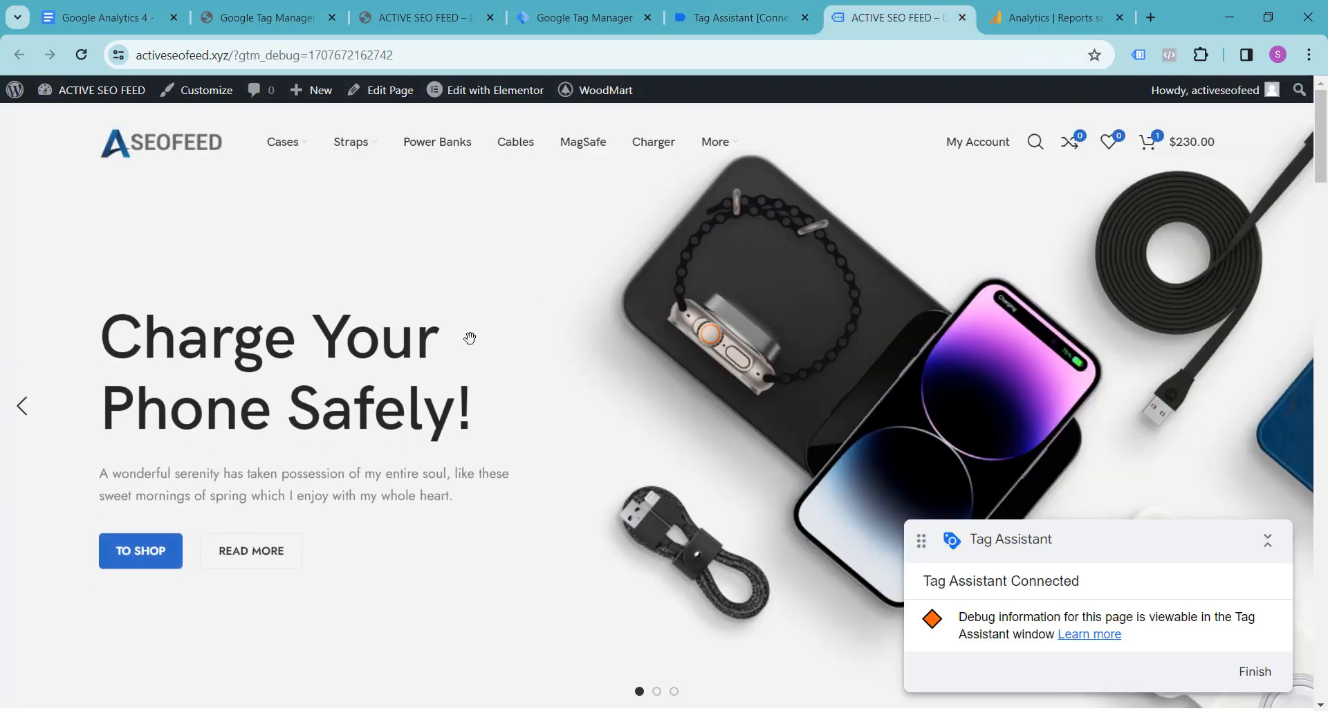
scroll(467, 338, "down", 5)
scroll(470, 338, "down", 14)
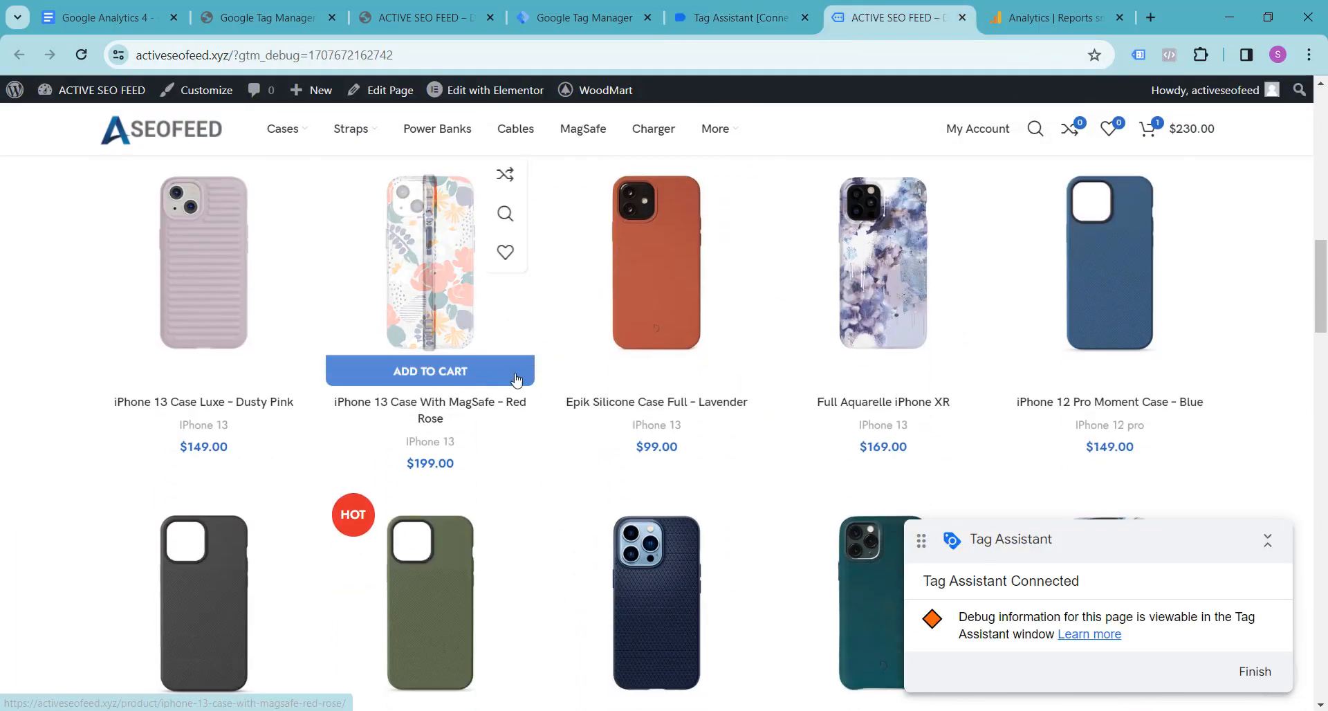
left_click(580, 409)
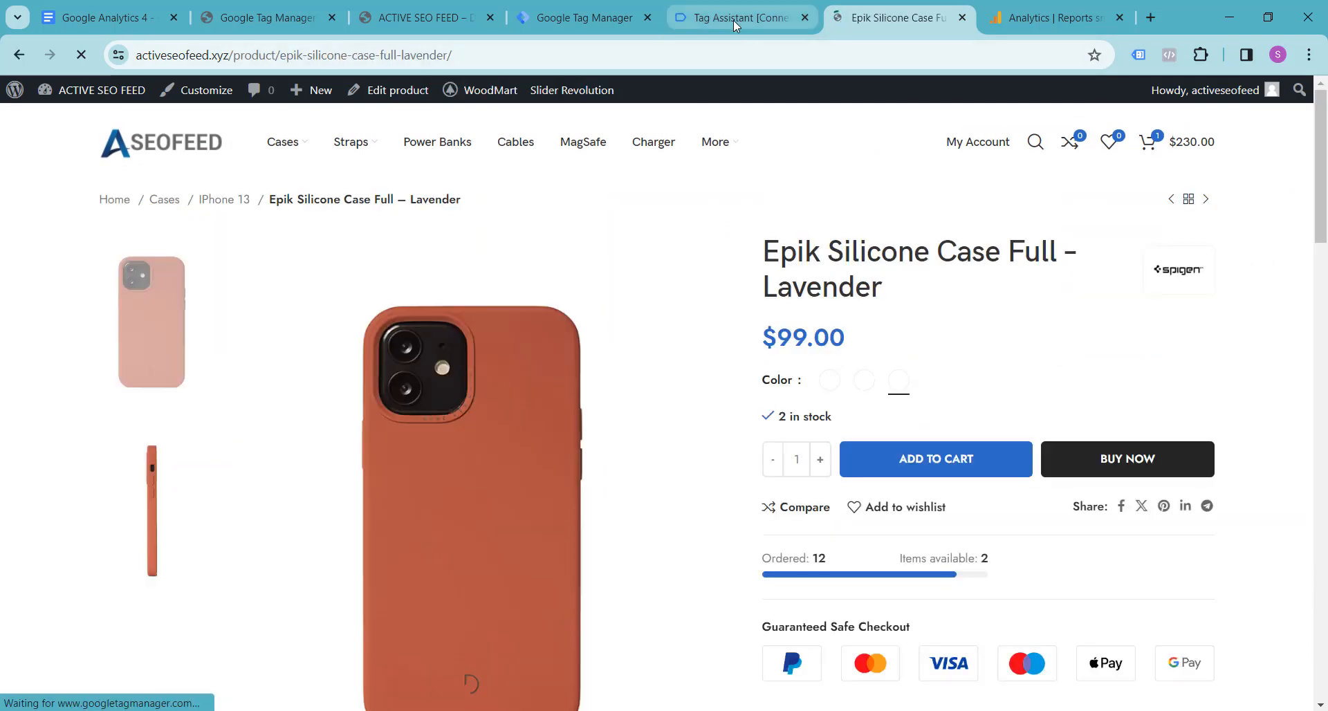
left_click(733, 19)
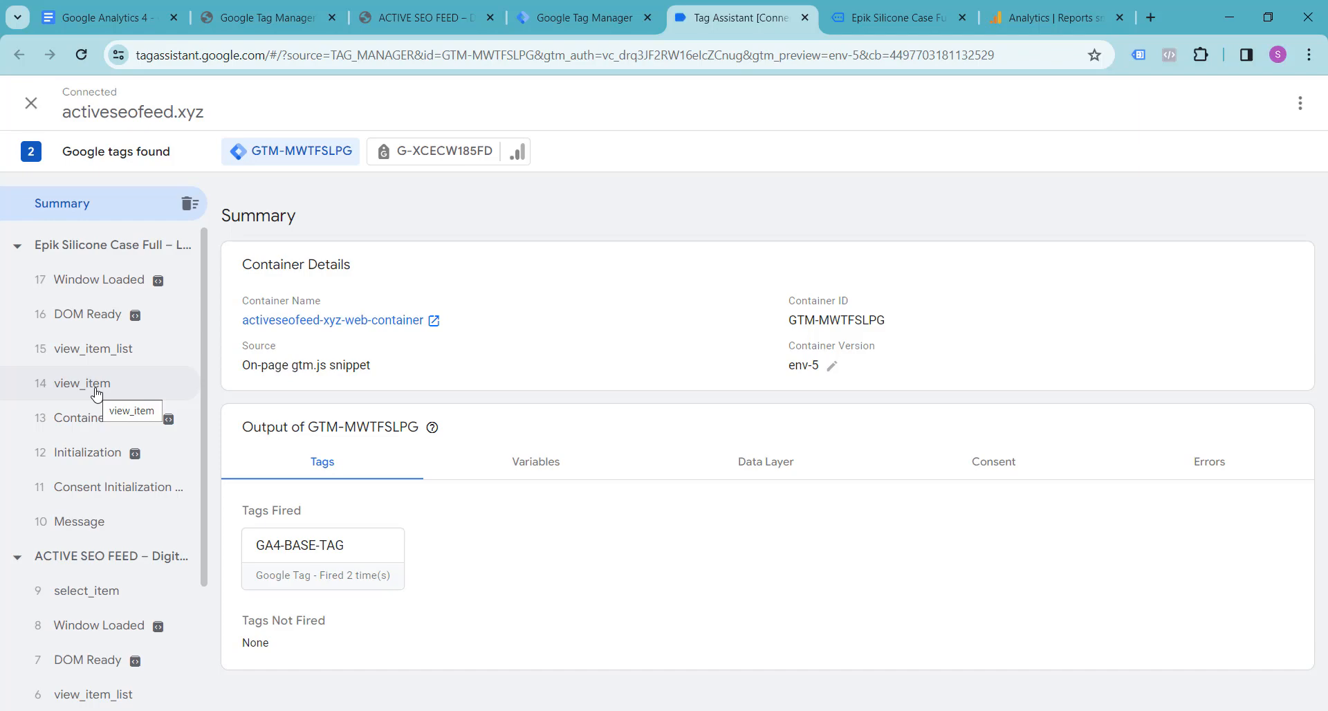
Step: Open the product page's view_item event in Tag Assistant and examine its data layer values down to the ecommerce object
left_click(96, 393)
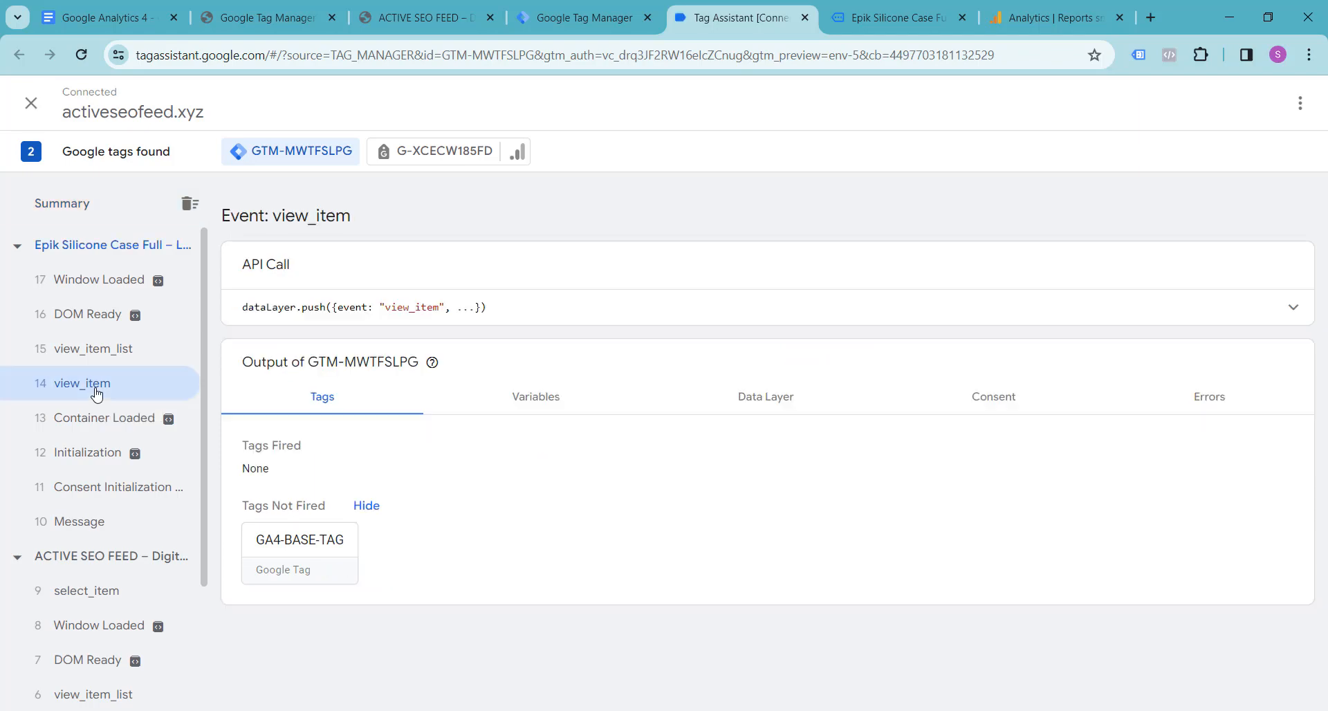
left_click(771, 405)
scroll(537, 436, "down", 7)
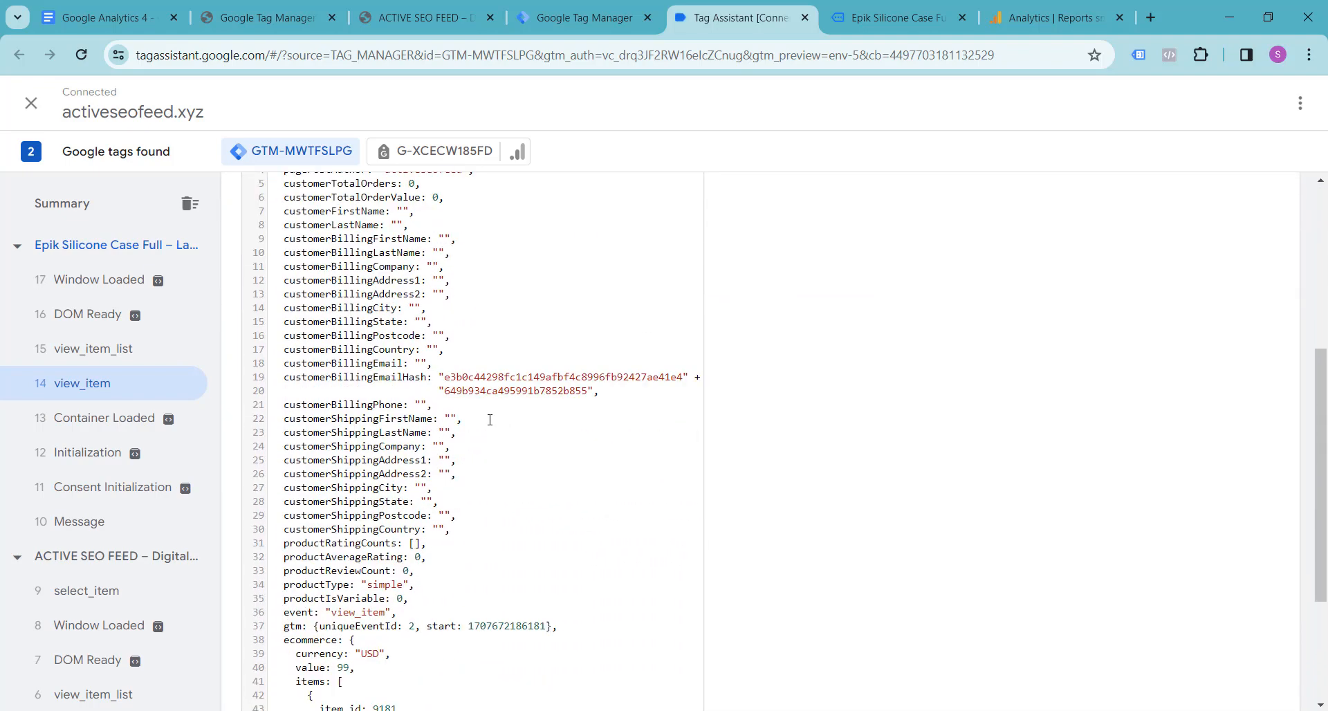
scroll(487, 419, "down", 1)
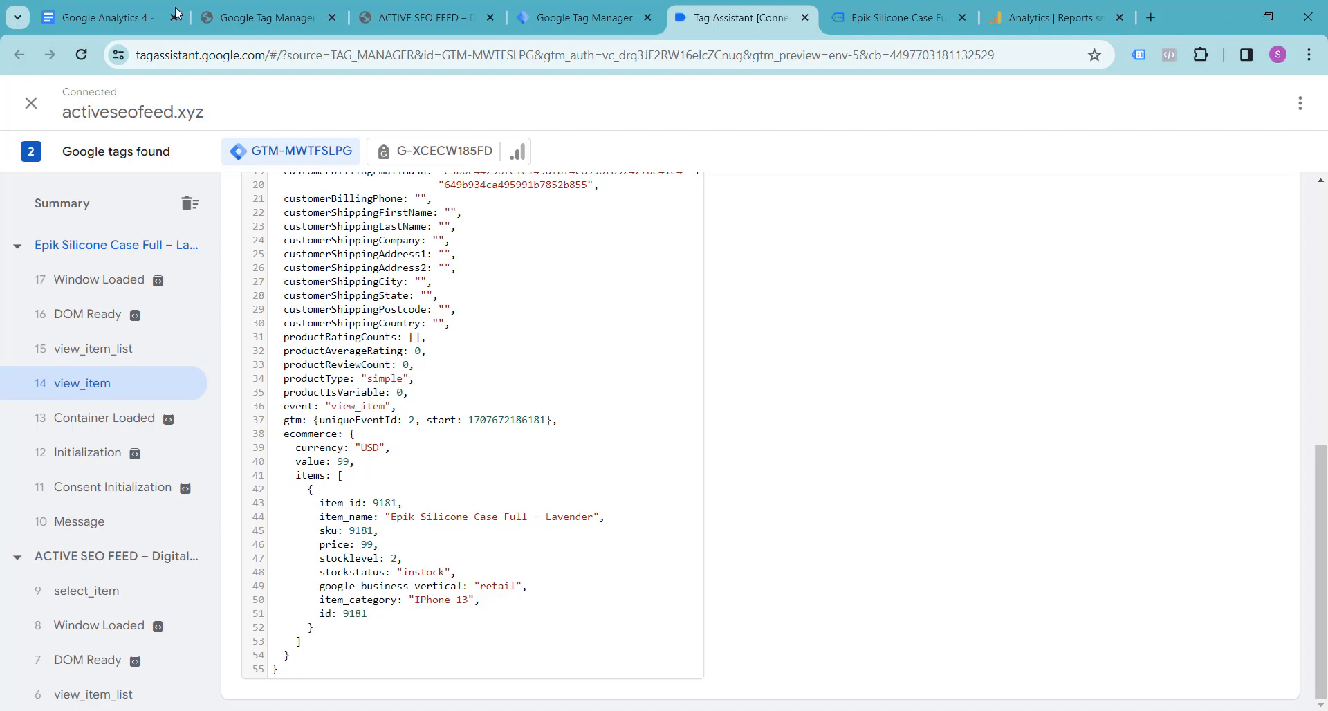
Step: Check the view_item trigger and required variables in the Google Analytics 4 notes document against the event's data layer in Tag Assistant
left_click(123, 16)
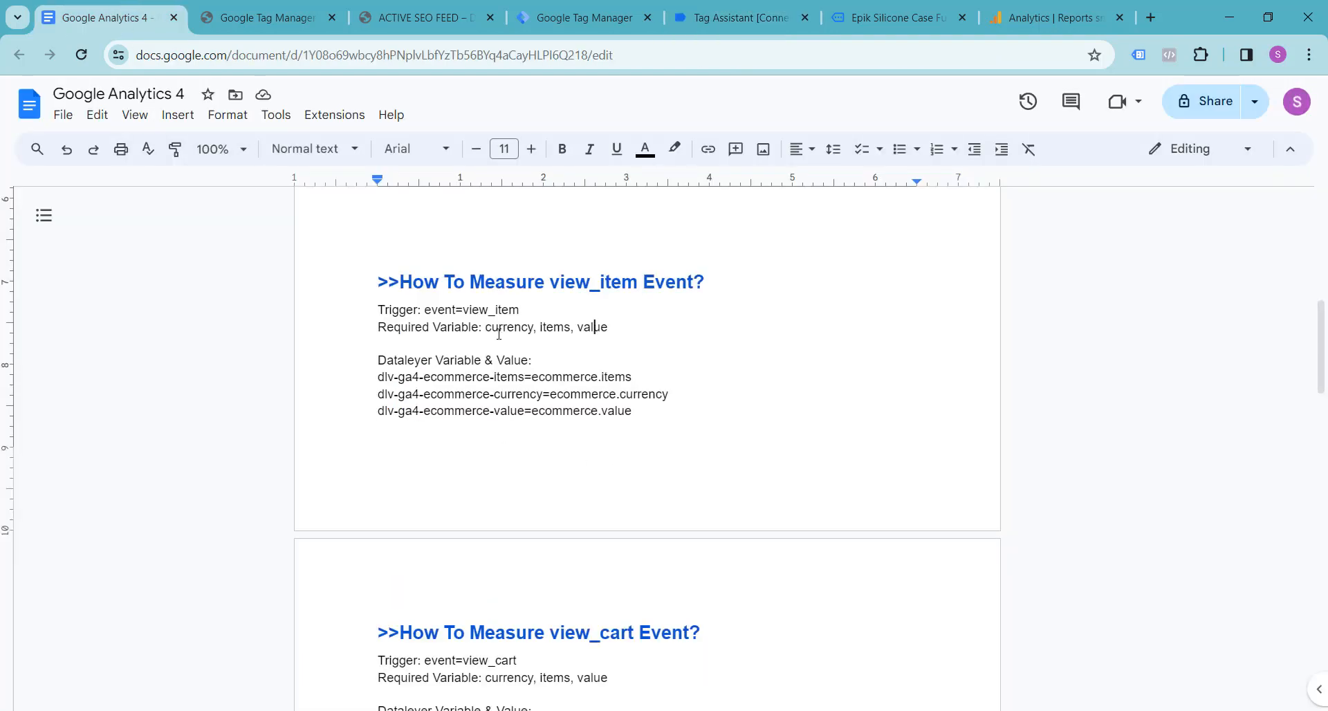
left_click(423, 15)
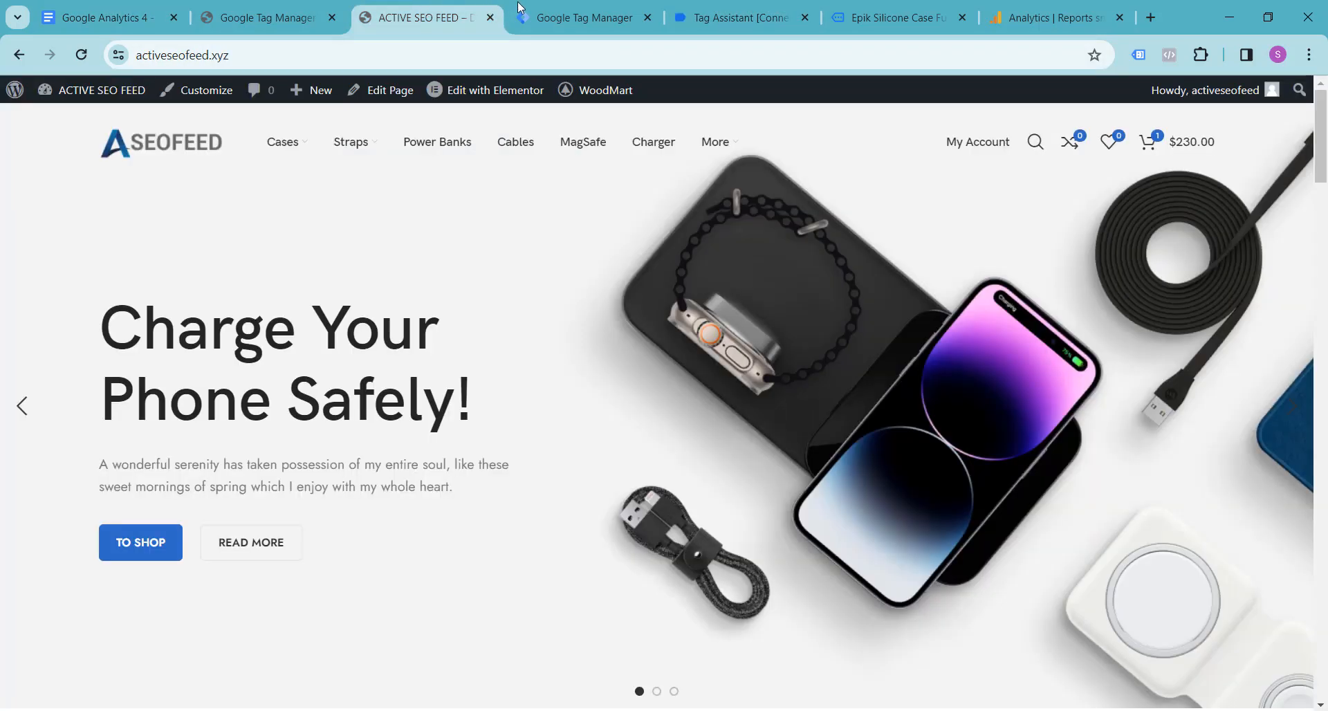
left_click(520, 8)
left_click(737, 17)
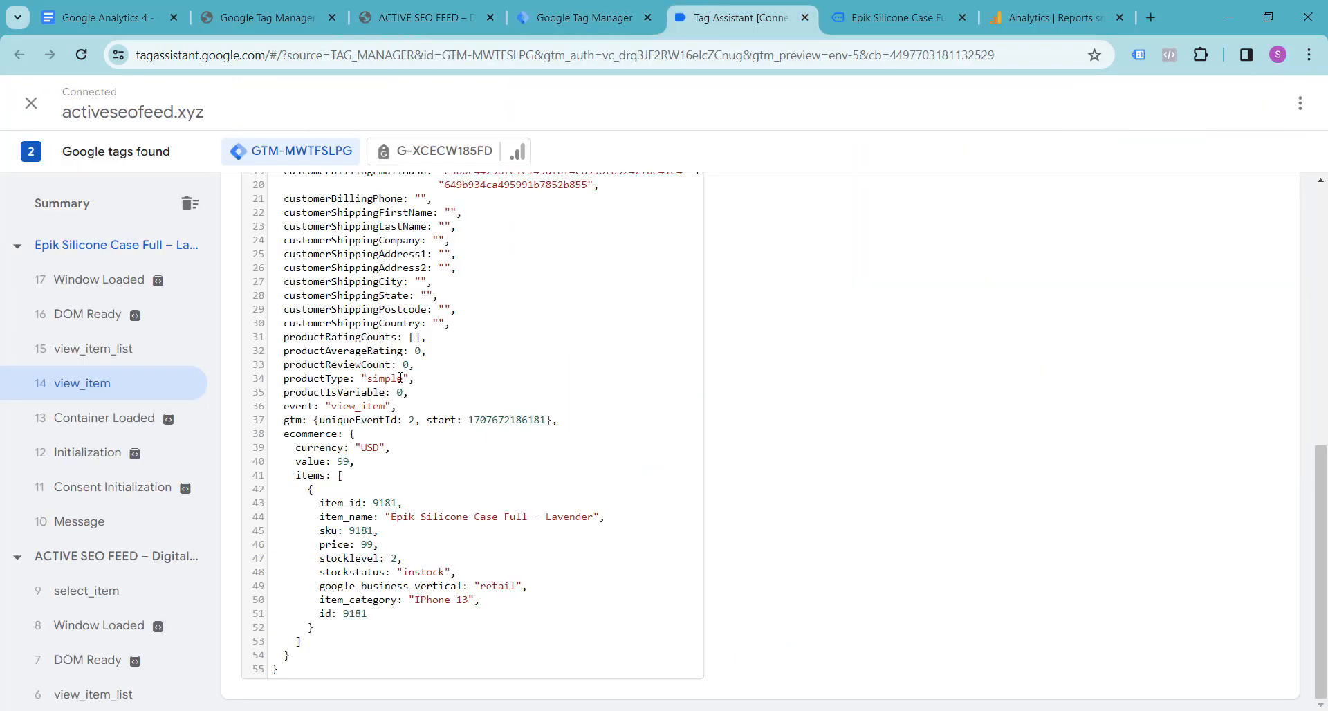
scroll(382, 423, "up", 7)
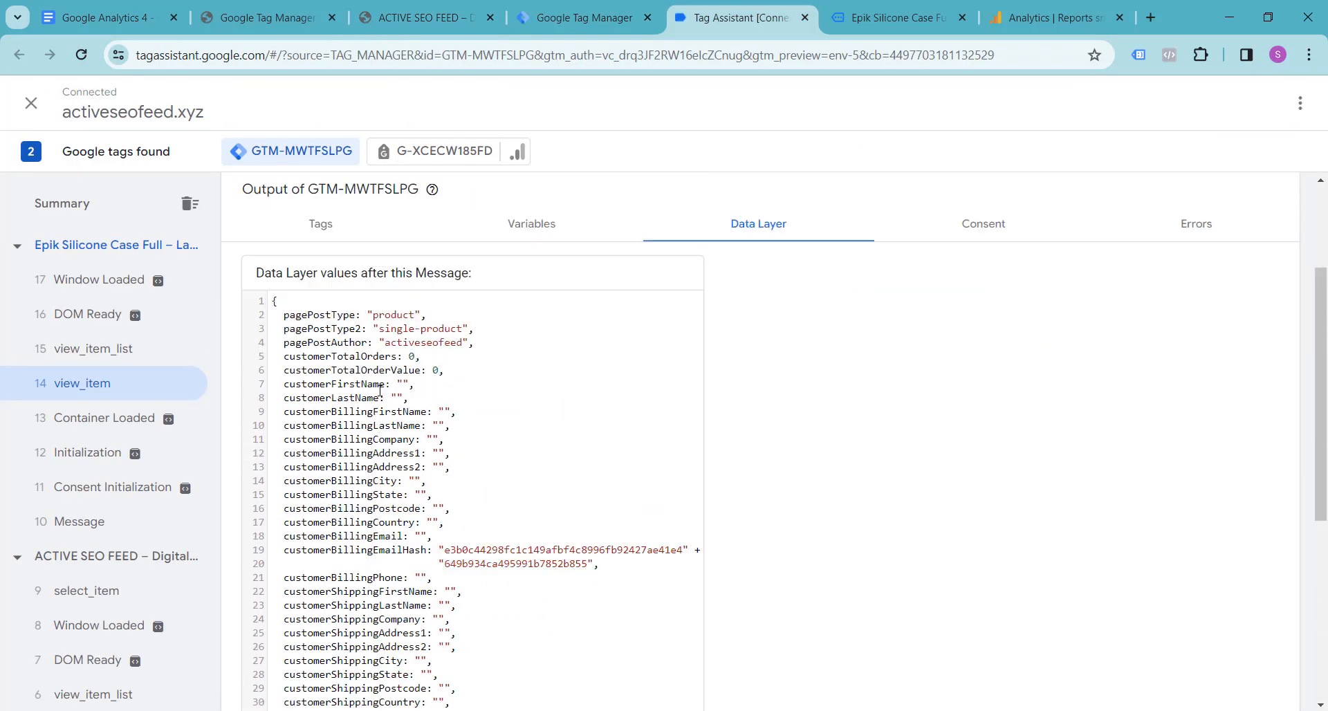
scroll(310, 445, "down", 3)
scroll(310, 444, "down", 5)
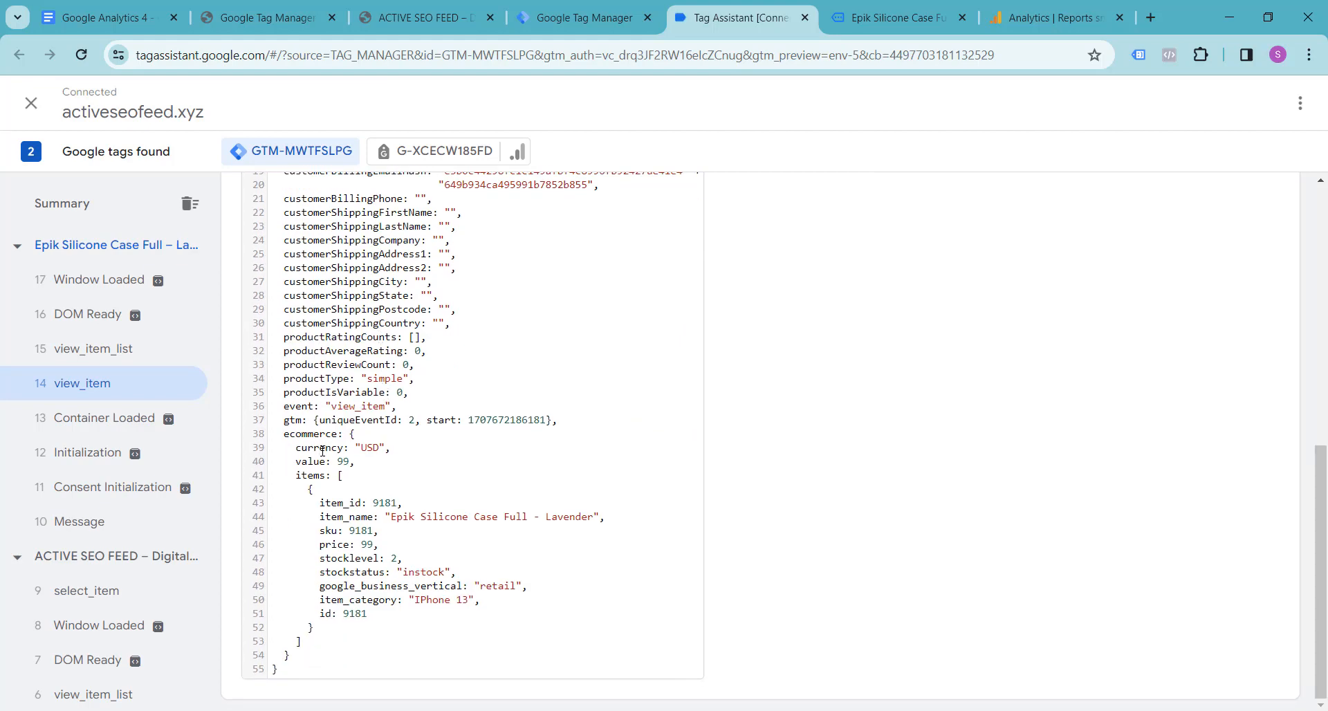
Step: Recheck the required variables in the notes, and examine the currency, value and items array in the view_item data layer
key("ctrl+1")
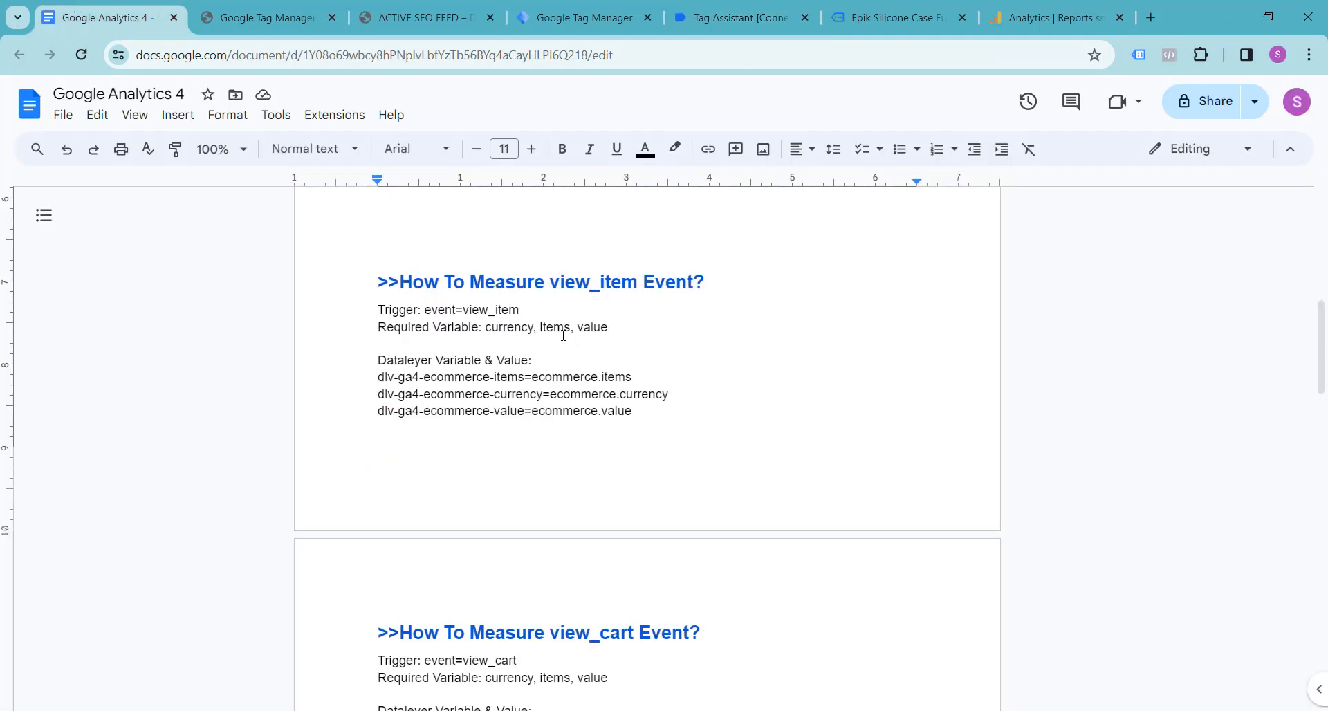
left_click(263, 17)
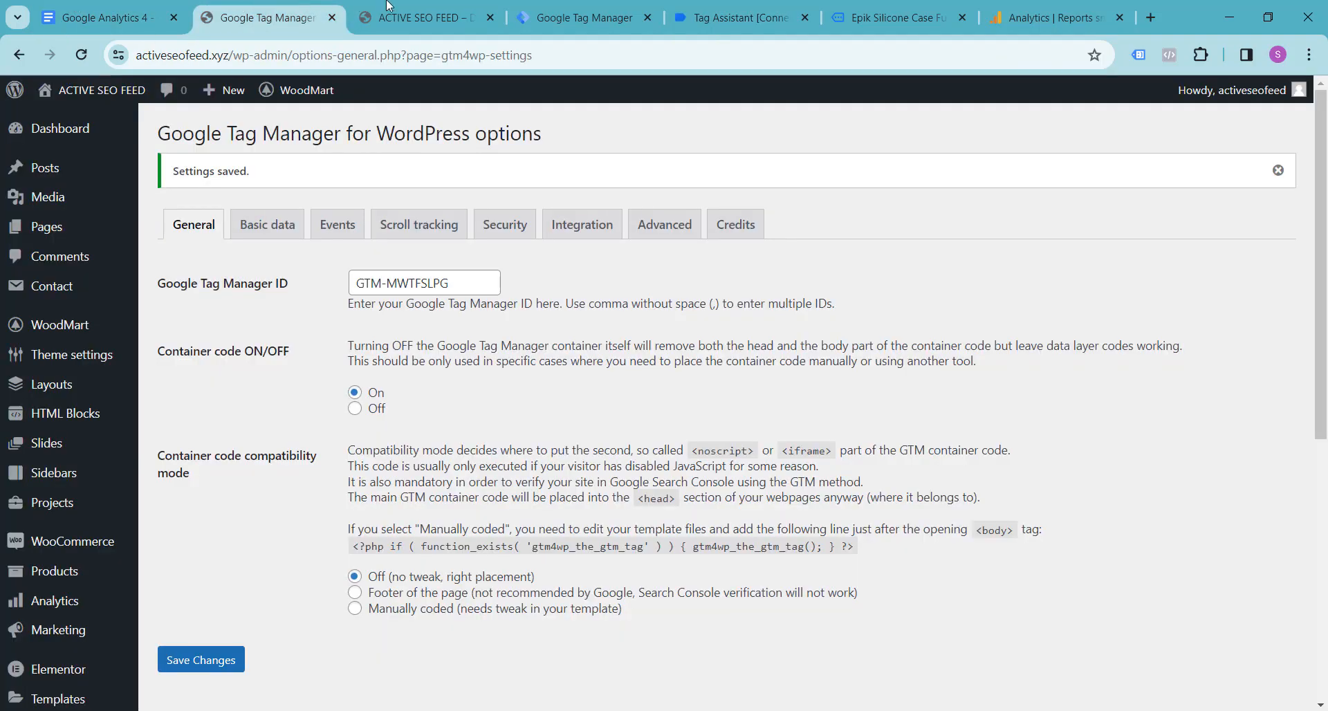
left_click(398, 7)
left_click(575, 10)
left_click(713, 8)
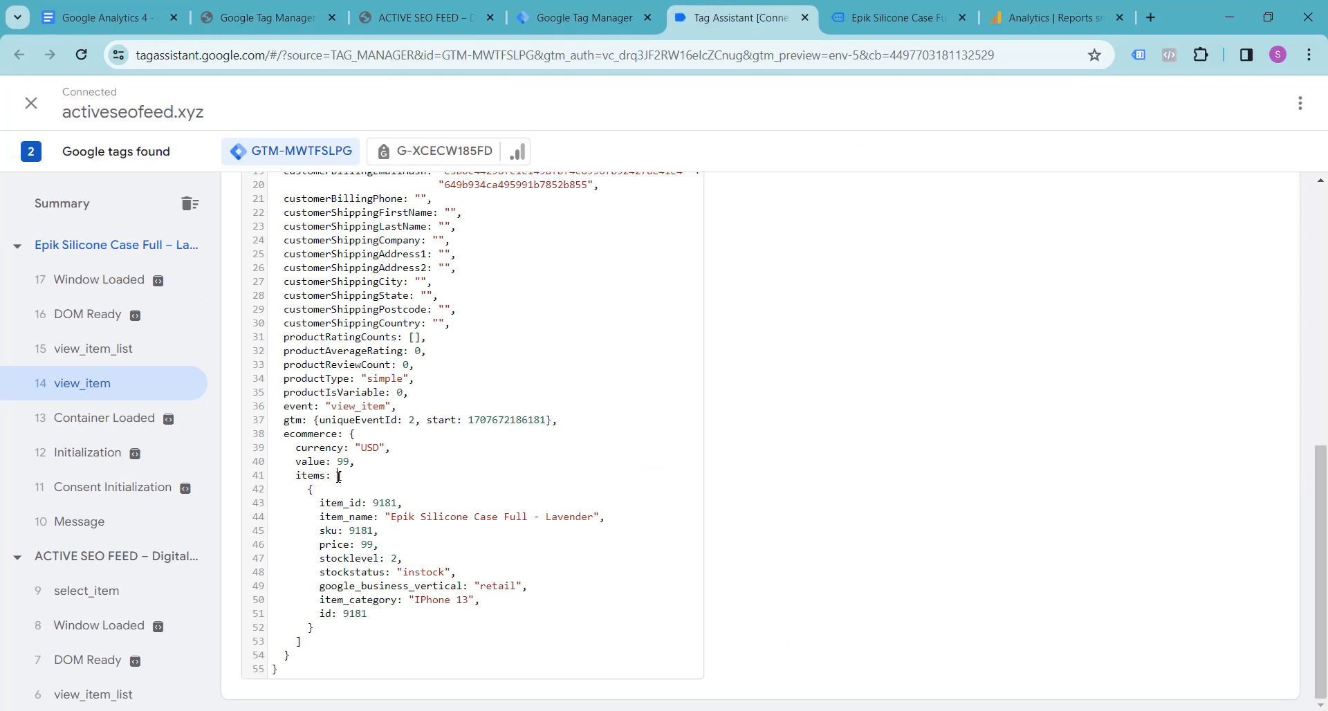
left_click_drag(339, 476, 320, 640)
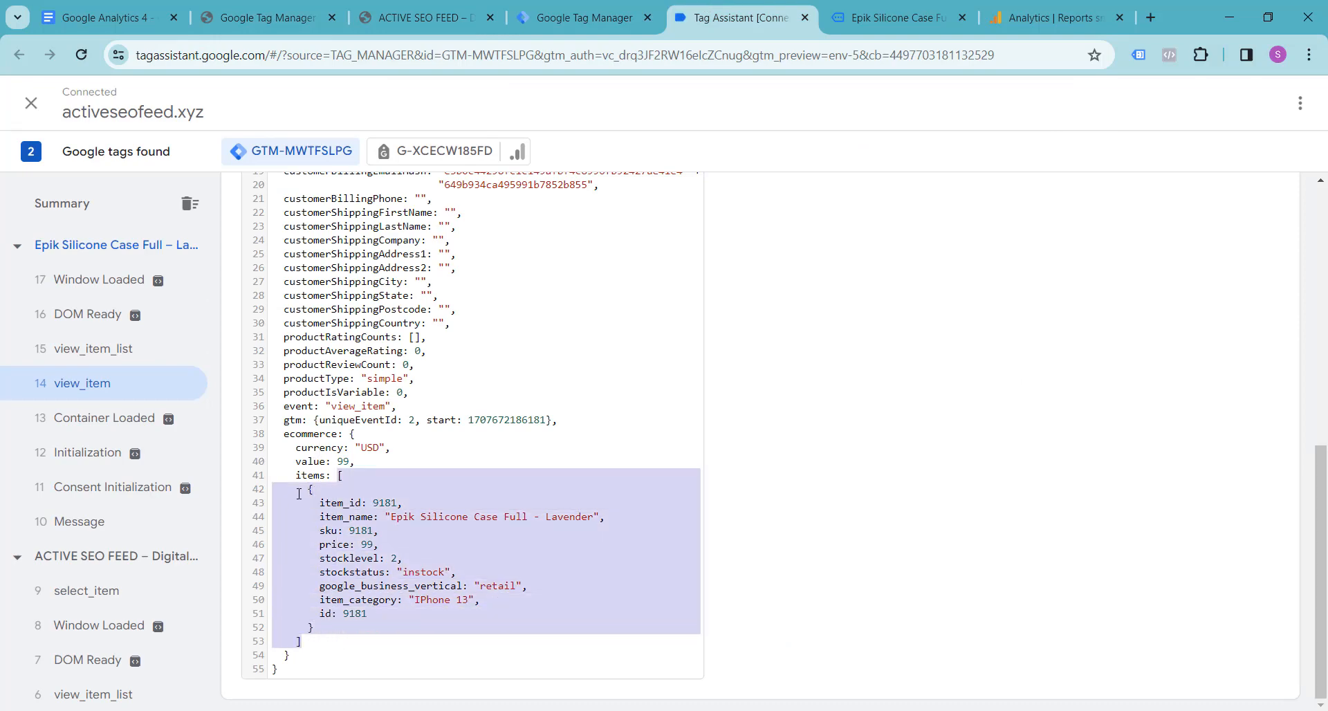
left_click(312, 462)
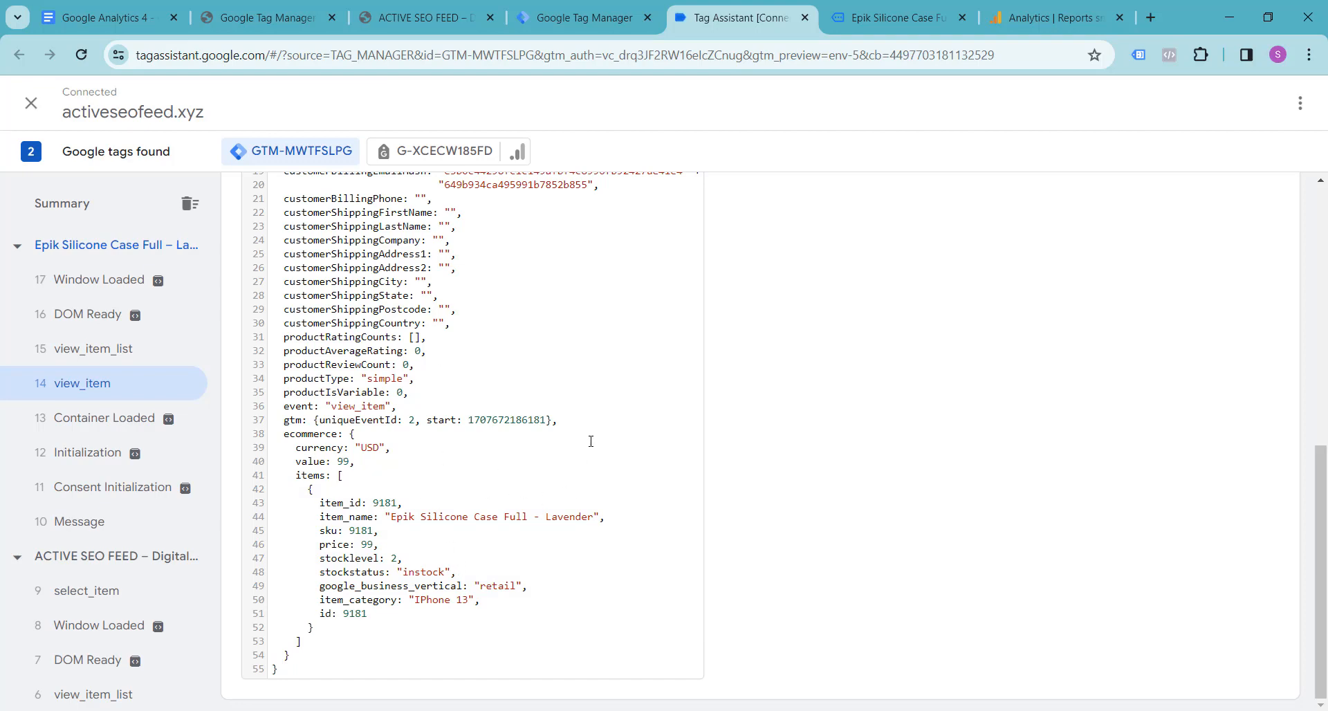
Step: Switch to the Tag Manager workspace and open the container's list of triggers
left_click(164, 7)
left_click(244, 7)
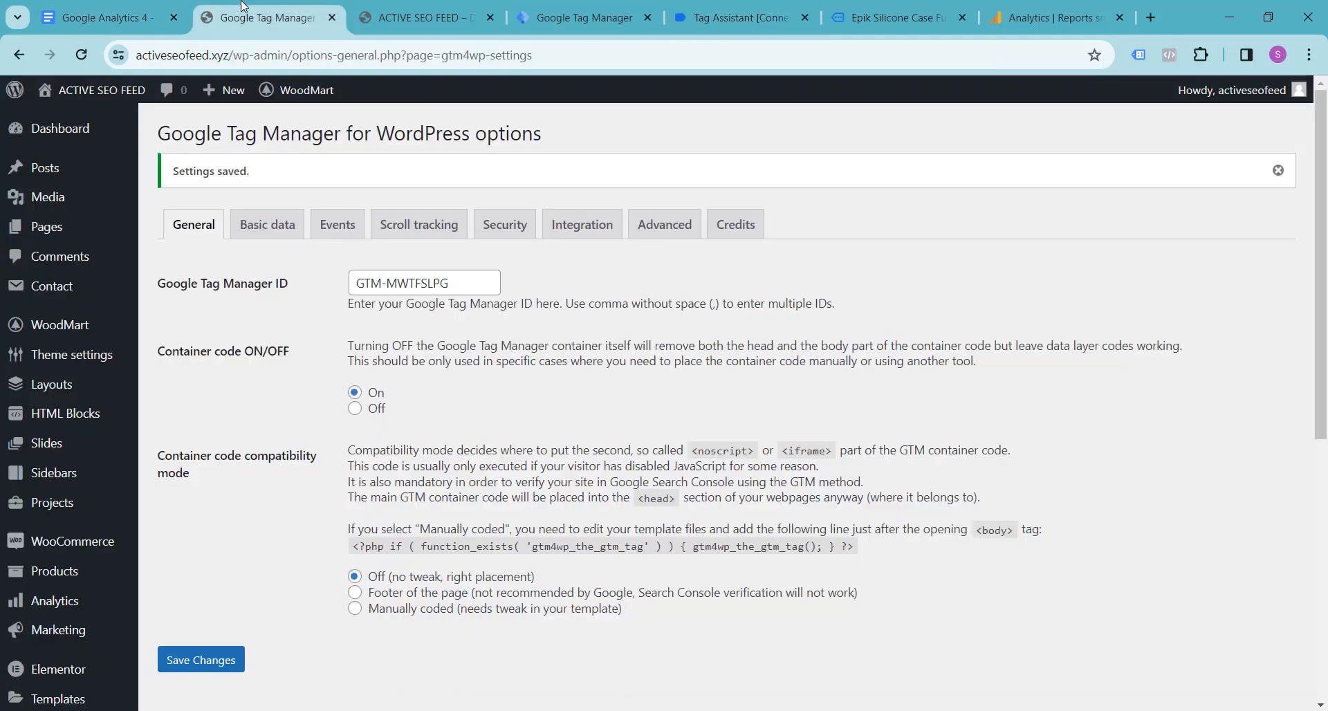
left_click(388, 9)
left_click(553, 10)
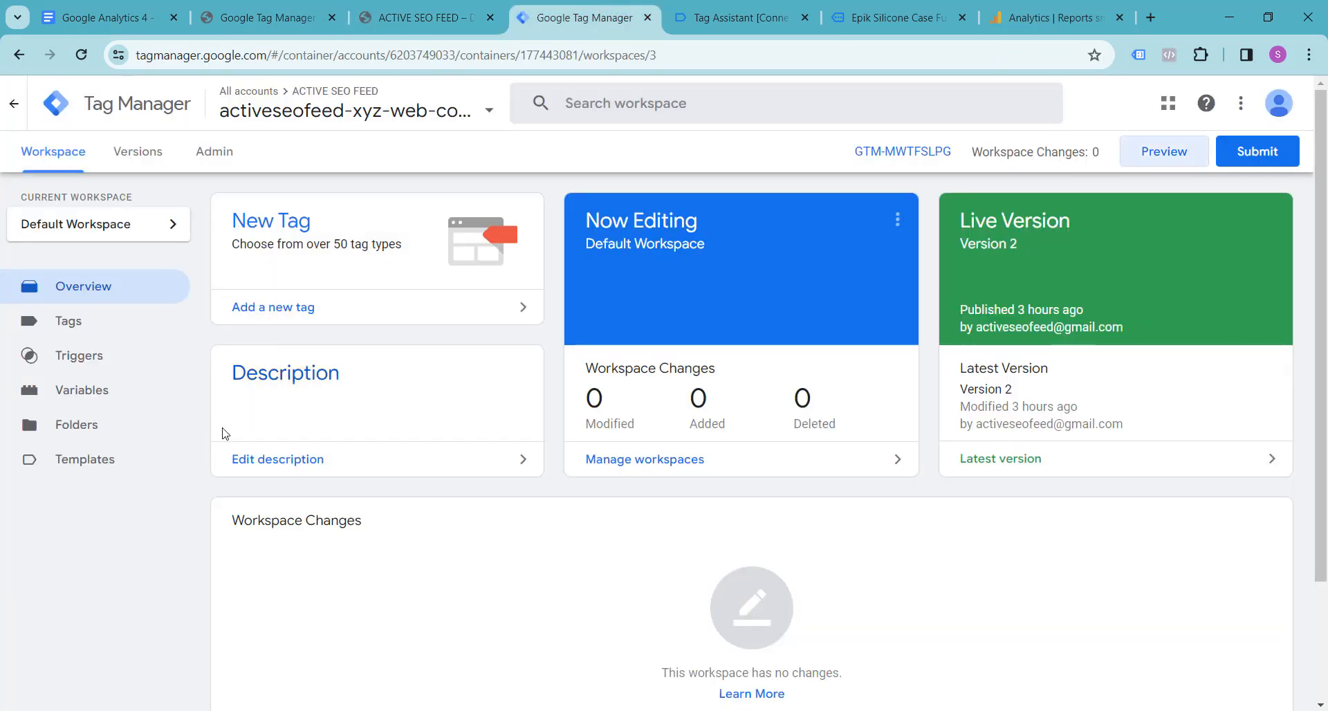
left_click(118, 369)
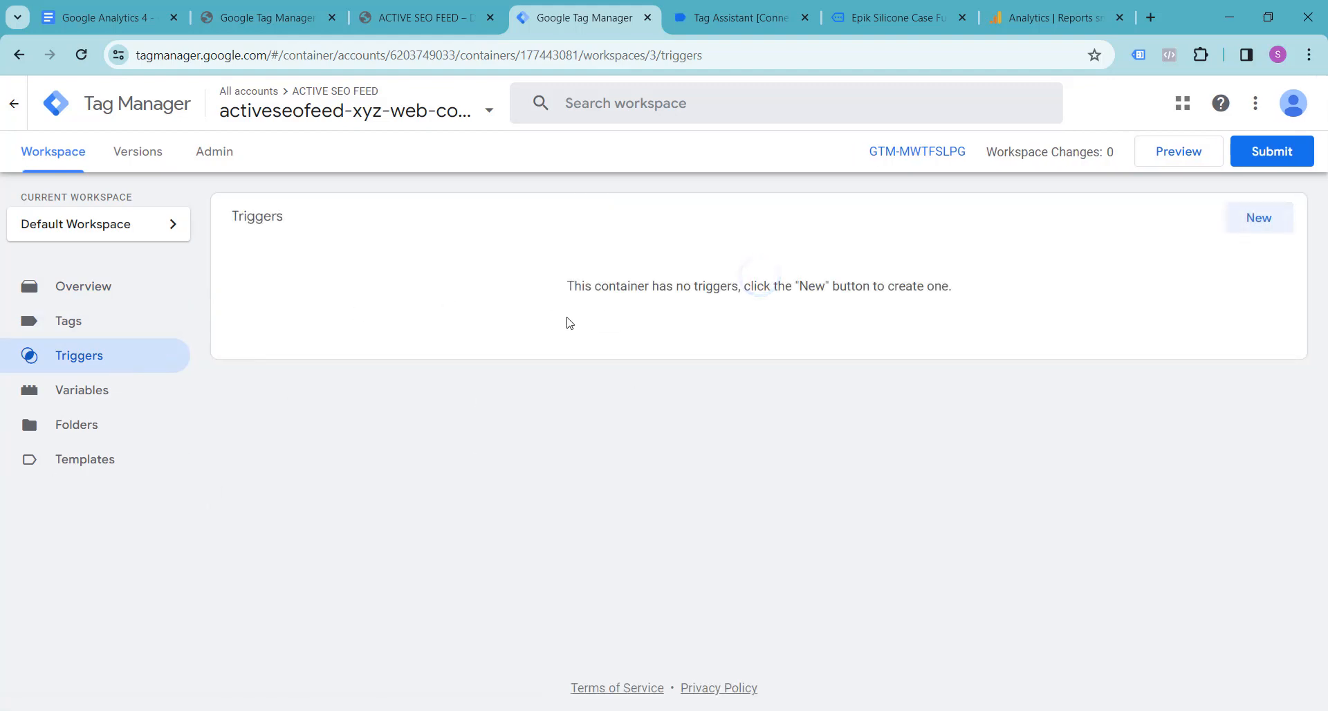
Step: Return to Tag Assistant and copy the event name view_item from the data layer values
left_click(758, 15)
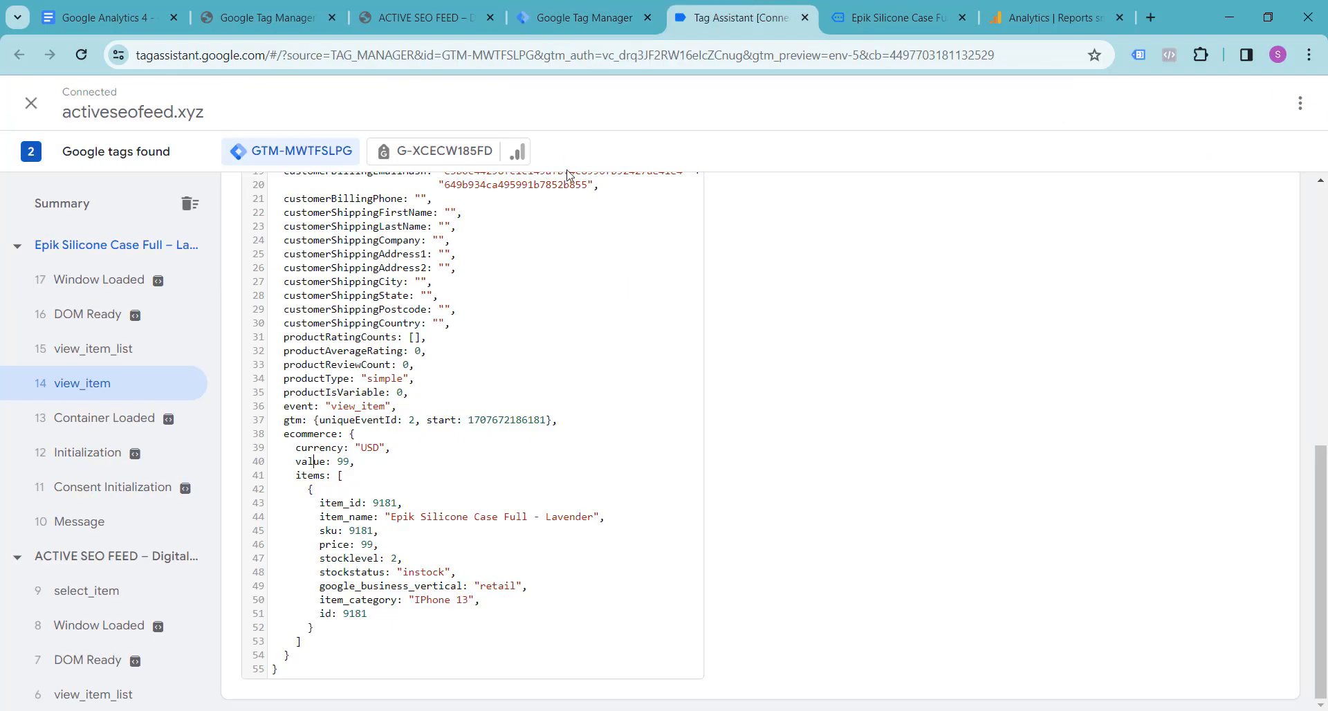
scroll(504, 379, "up", 7)
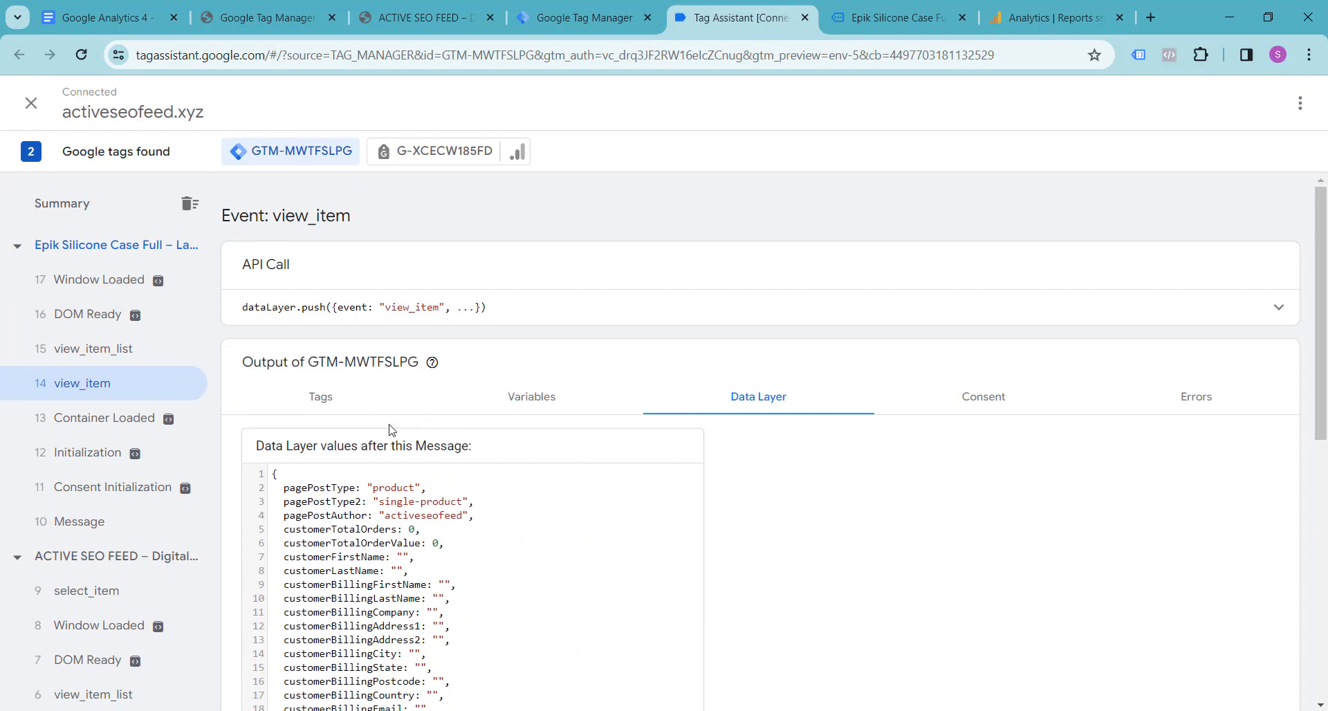
scroll(474, 433, "down", 2)
scroll(350, 342, "down", 5)
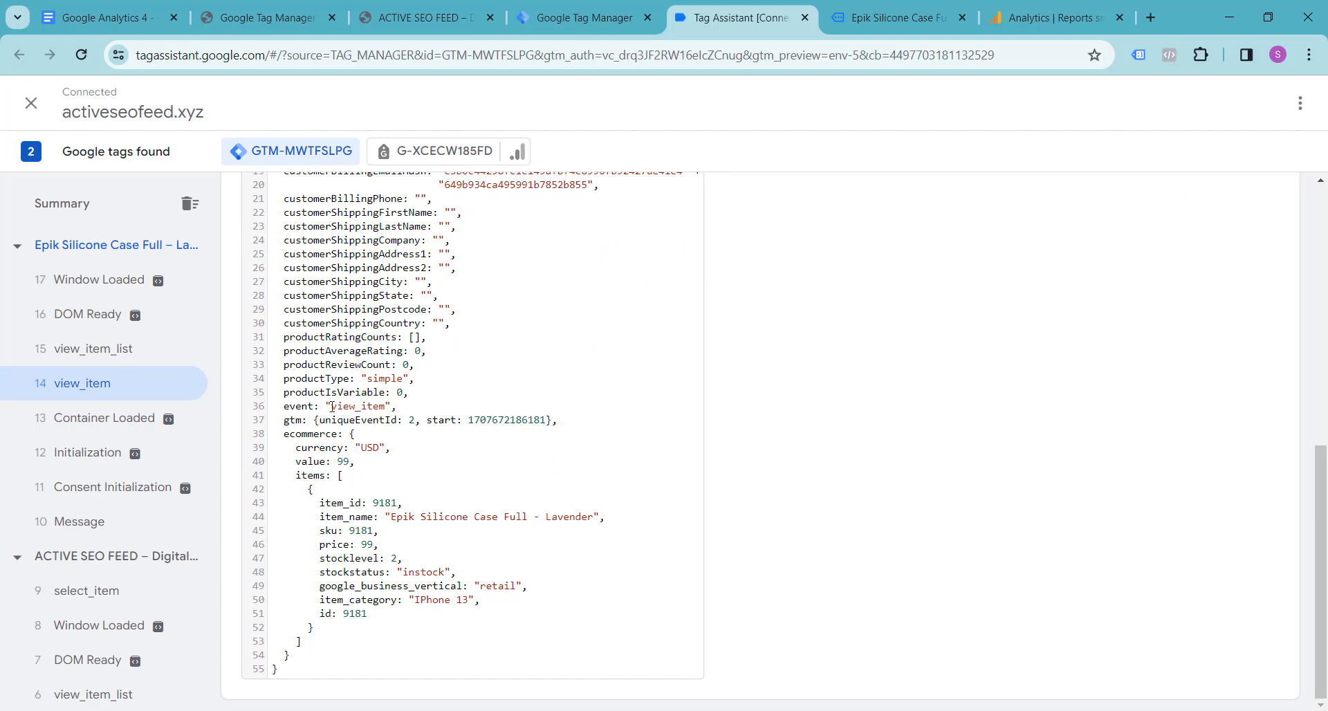
left_click_drag(332, 407, 384, 406)
key("ctrl+c")
Step: Create a new trigger in the Tag Manager container and name it ga4-view-item-trigger
left_click(419, 15)
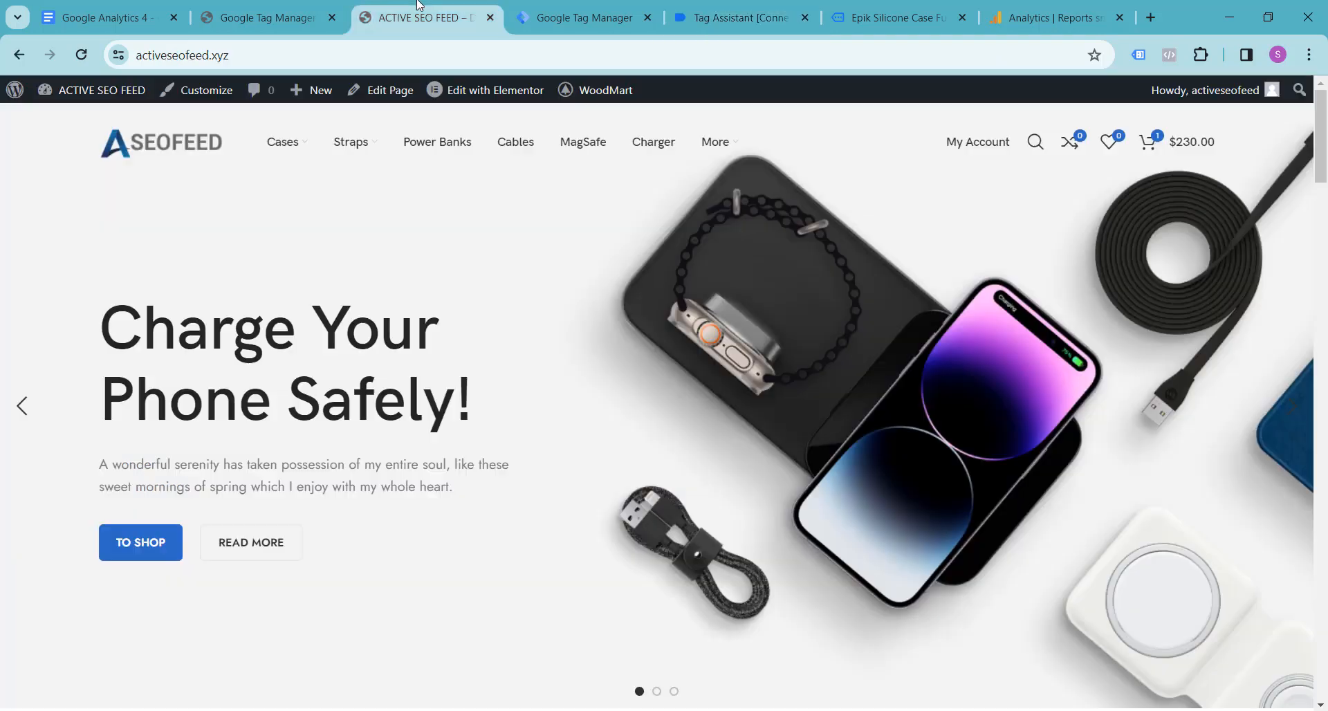
left_click(566, 5)
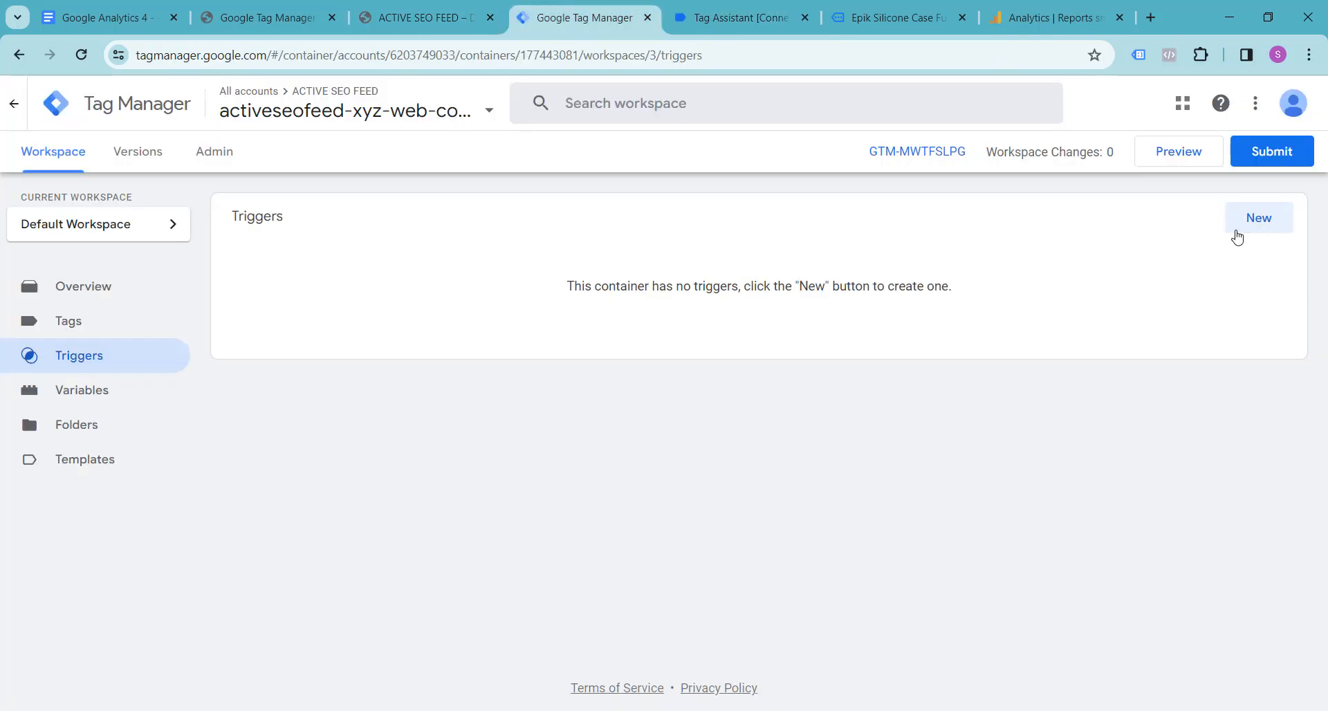
left_click(1269, 222)
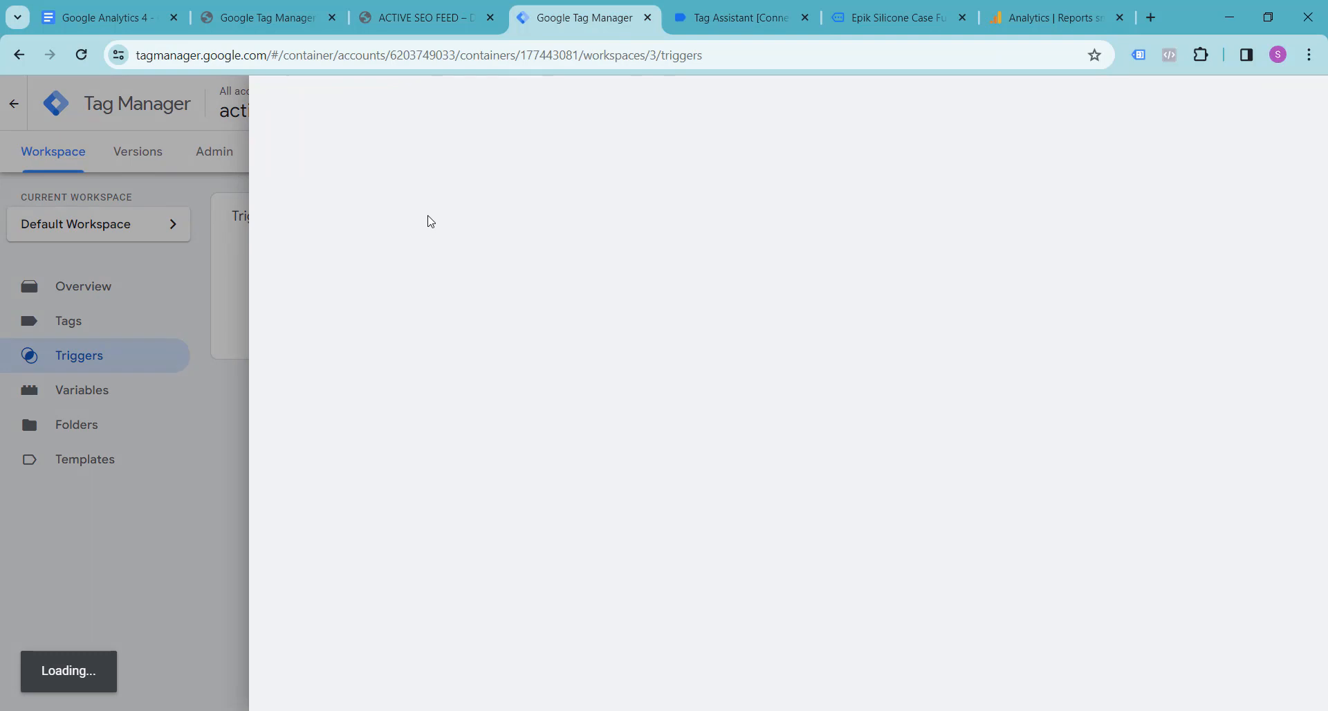
left_click(367, 104)
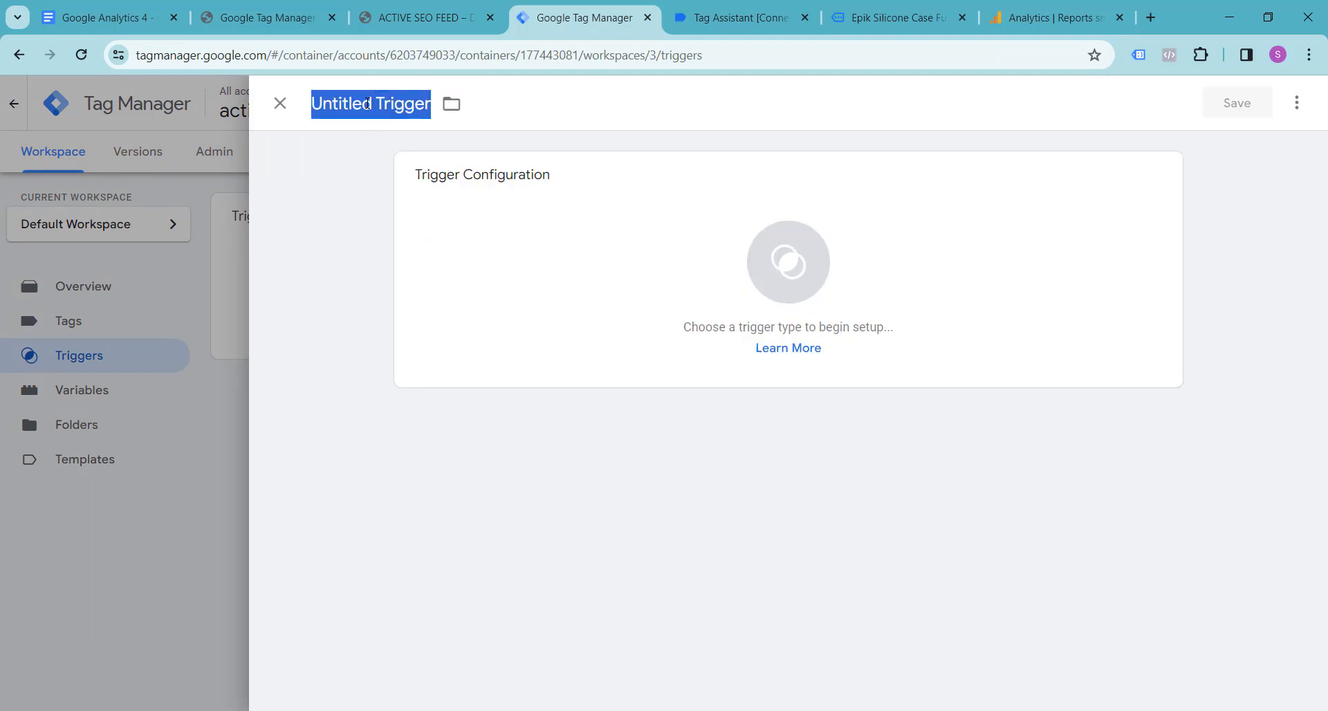
type("ga")
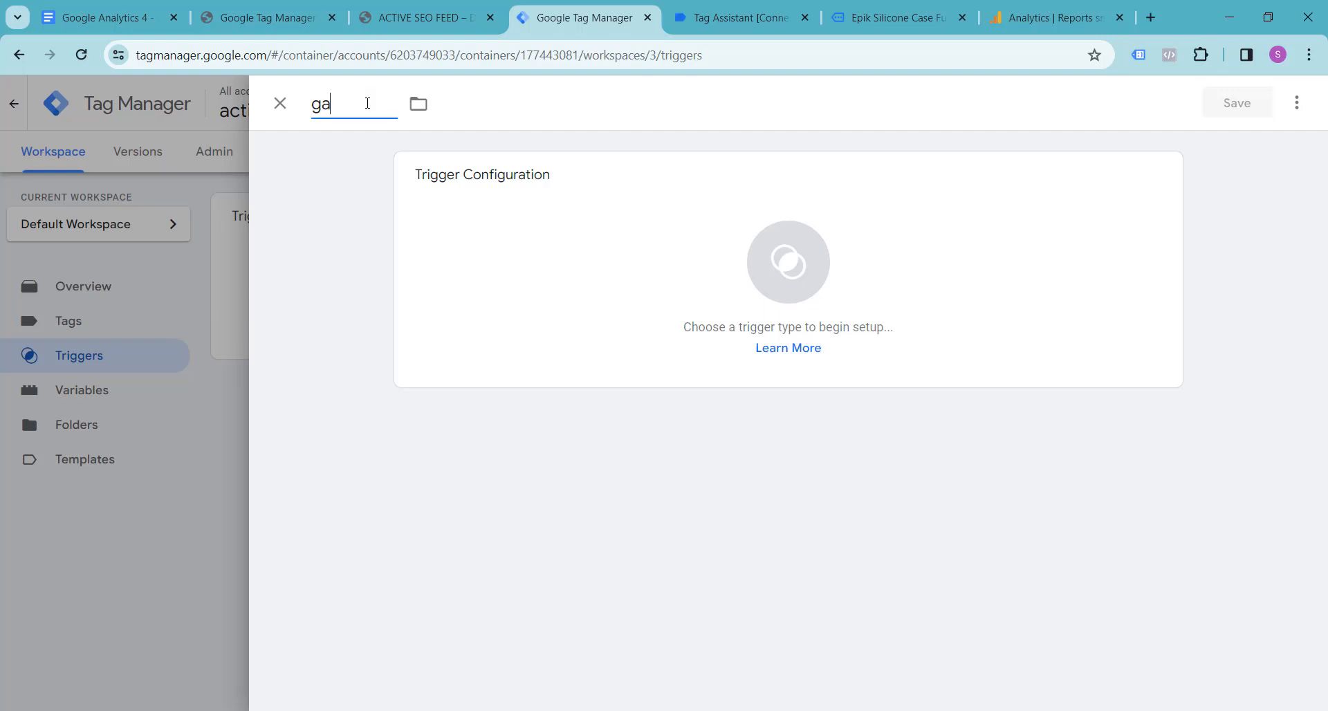
type("4-view-item-trigge")
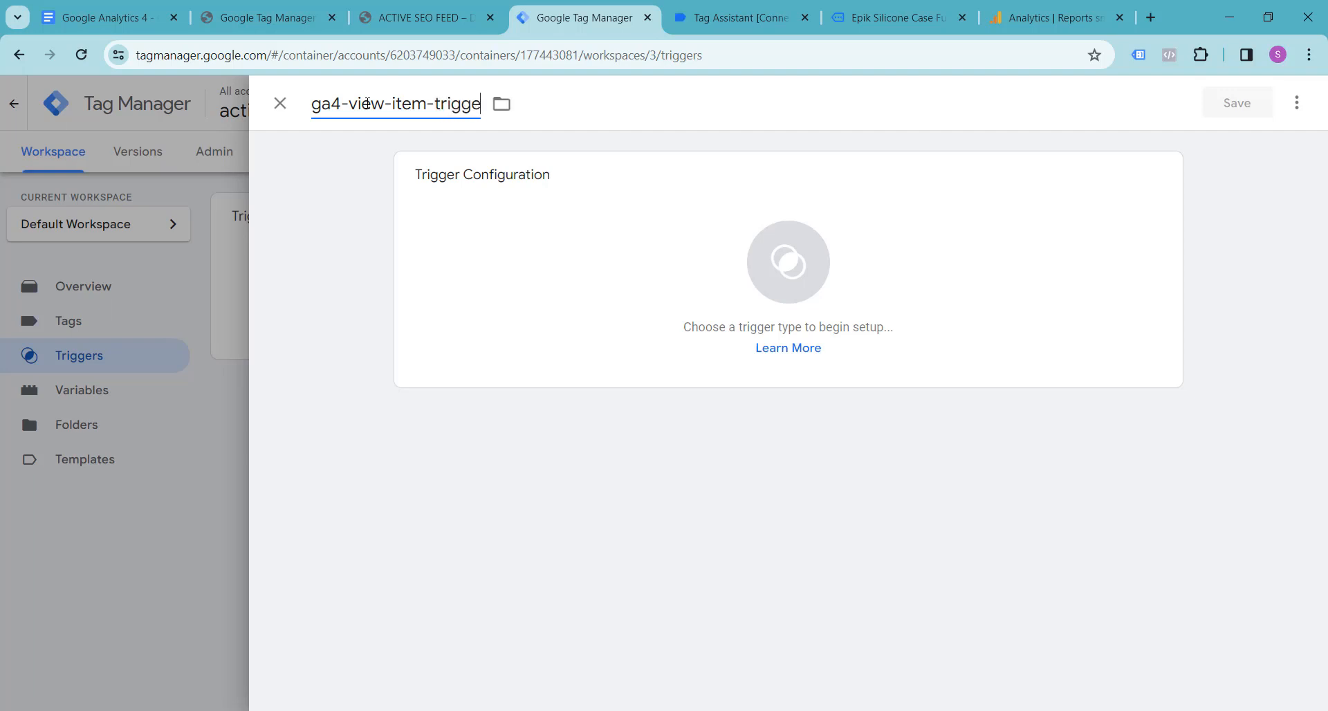
type("r")
left_click_drag(316, 105, 488, 106)
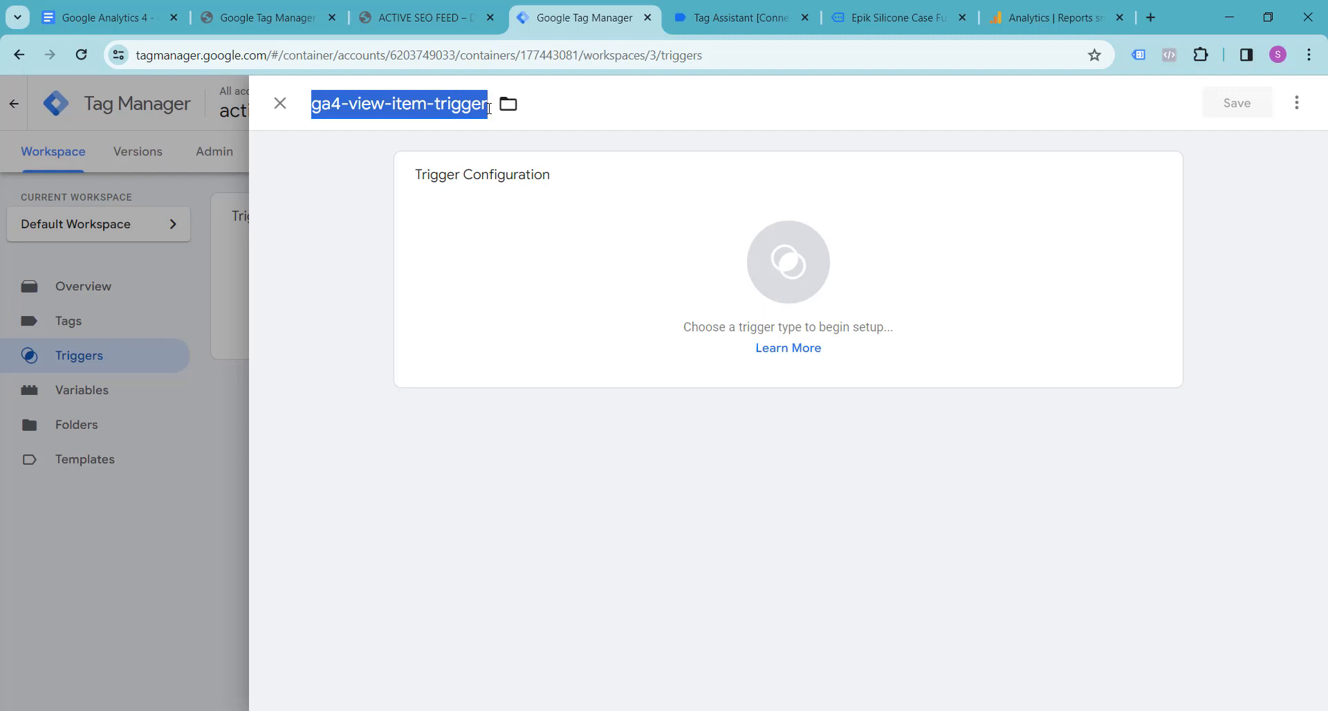
left_click(392, 108)
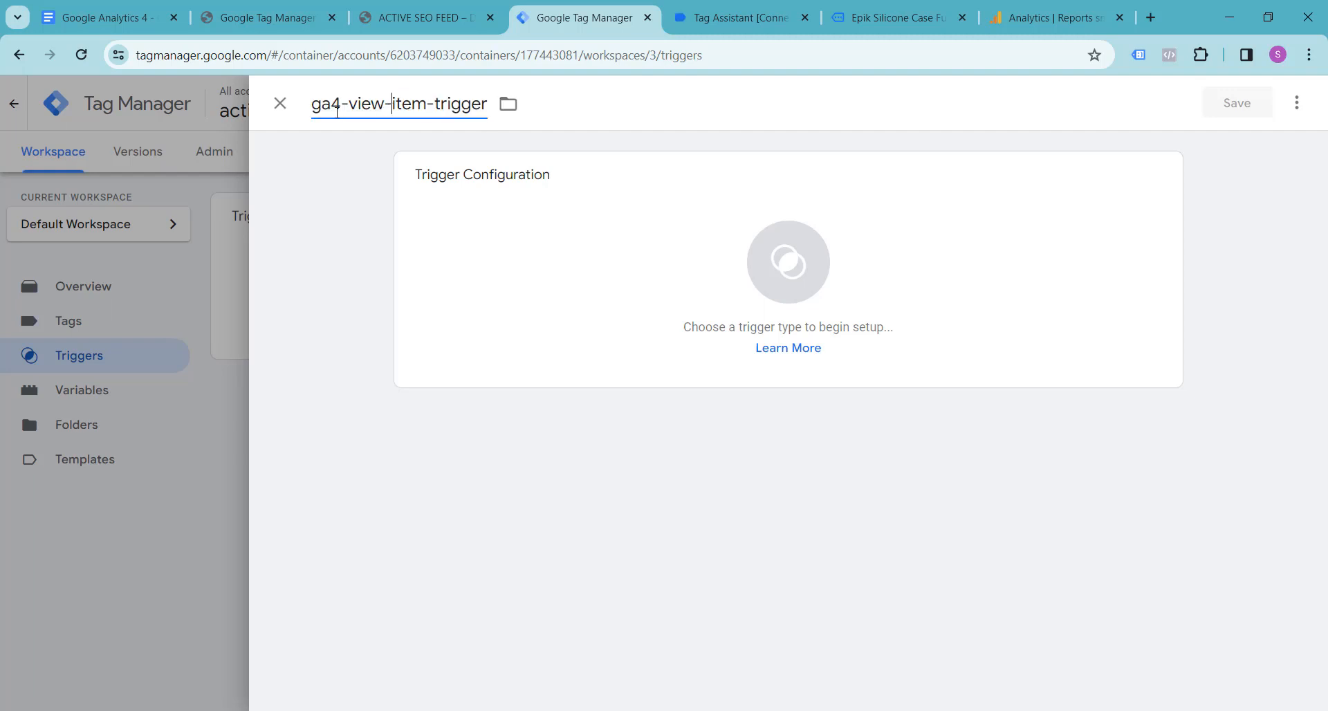
left_click_drag(313, 104, 487, 105)
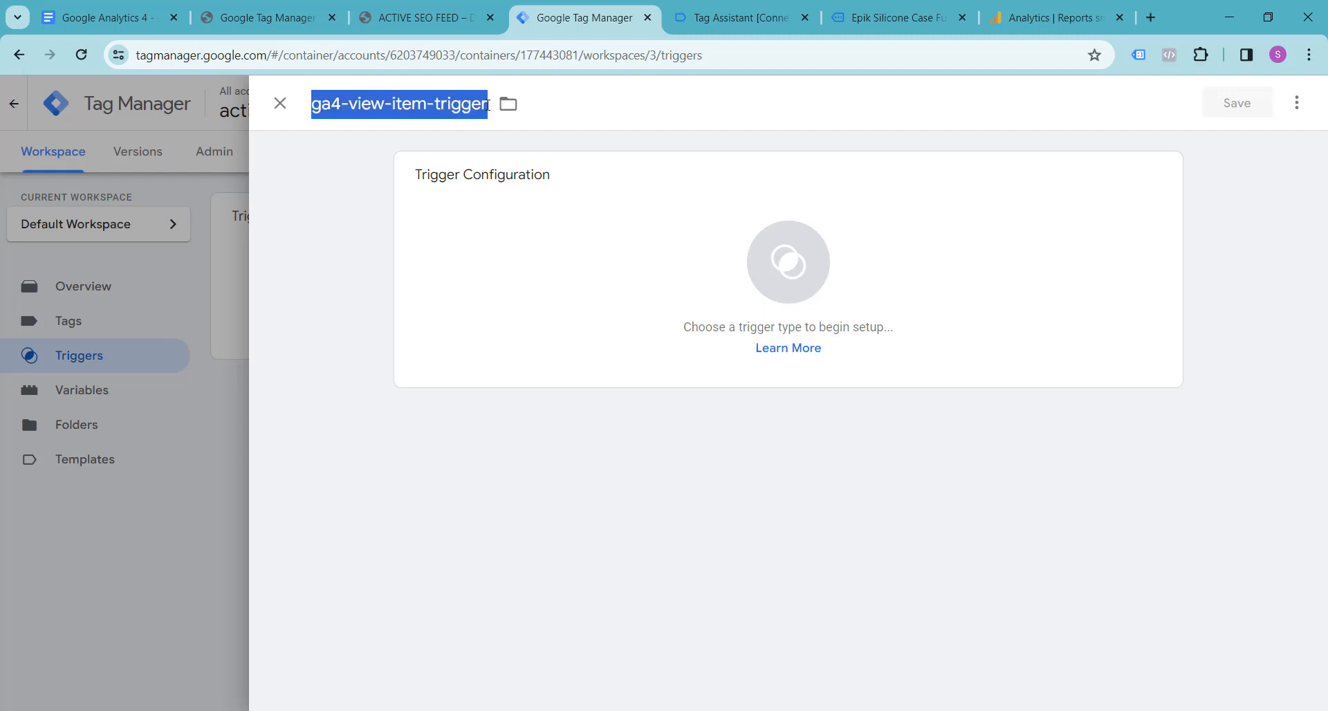
left_click(445, 104)
left_click_drag(314, 107, 507, 101)
left_click(371, 107)
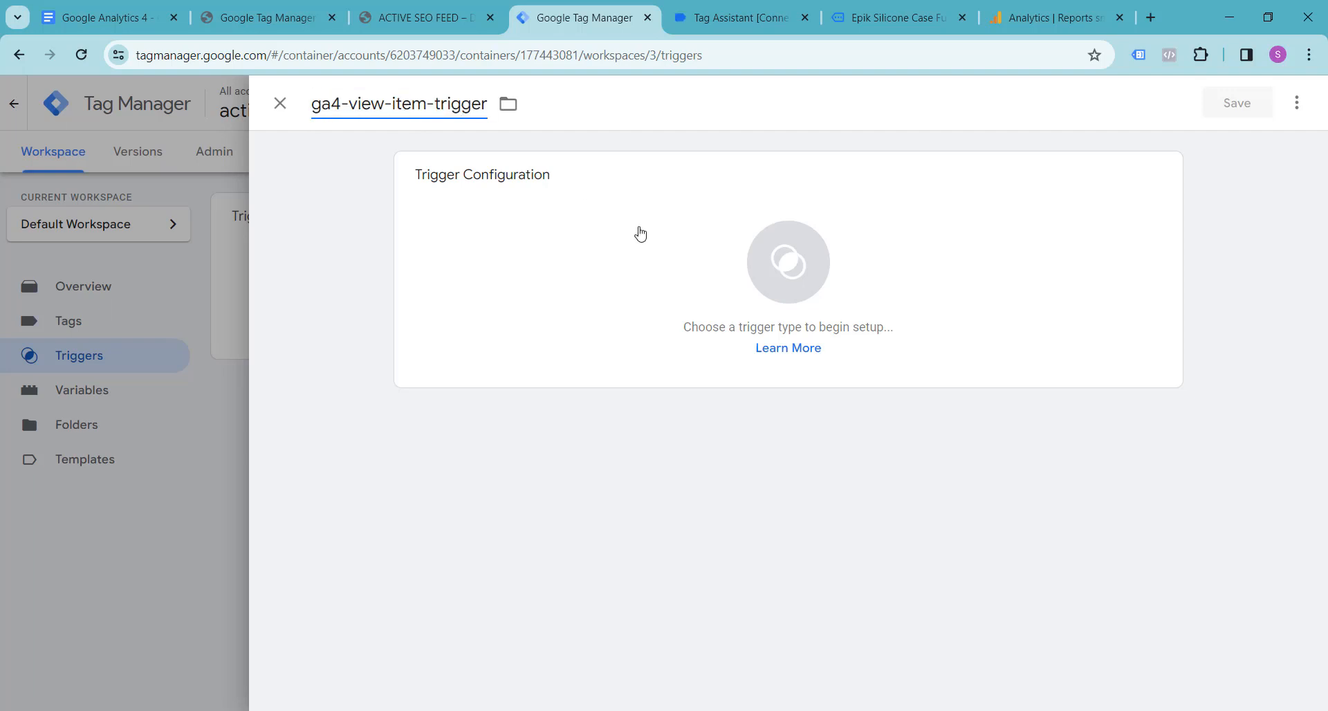
Step: Set the trigger type to Custom Event with view_item as the event name, and save the trigger
left_click(787, 262)
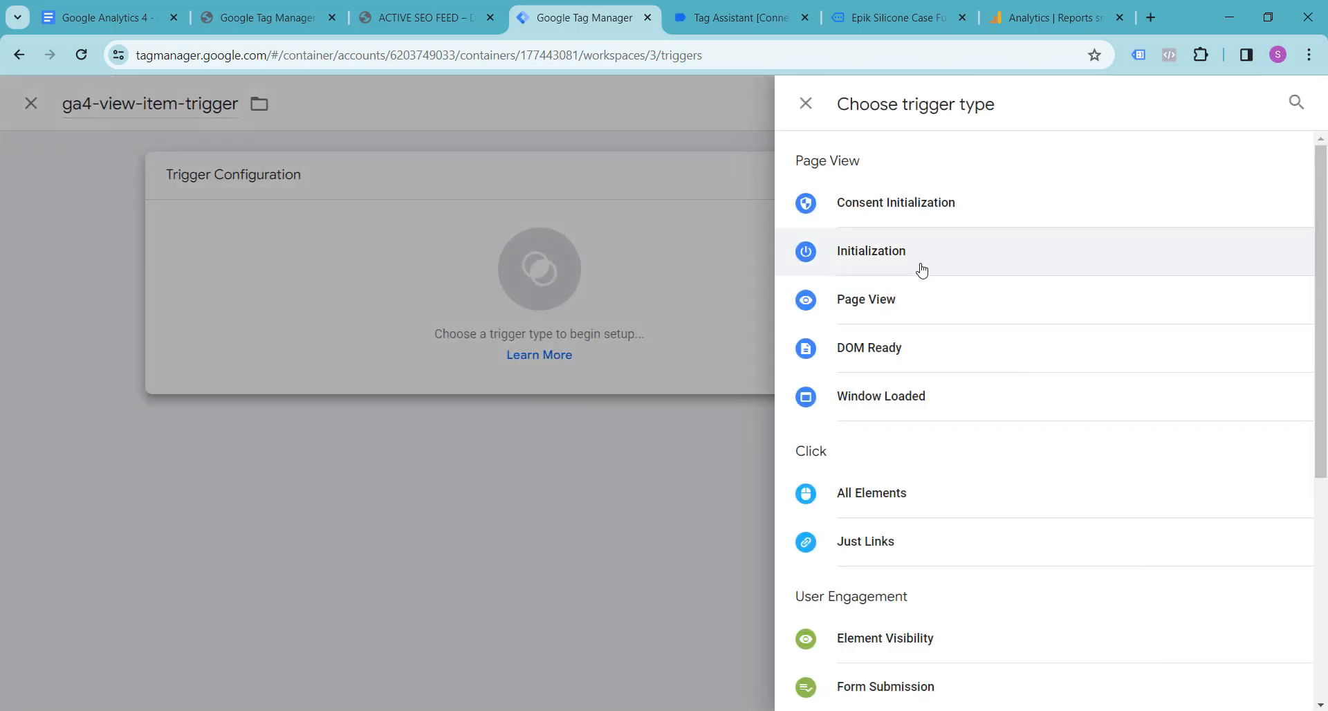
scroll(925, 358, "down", 5)
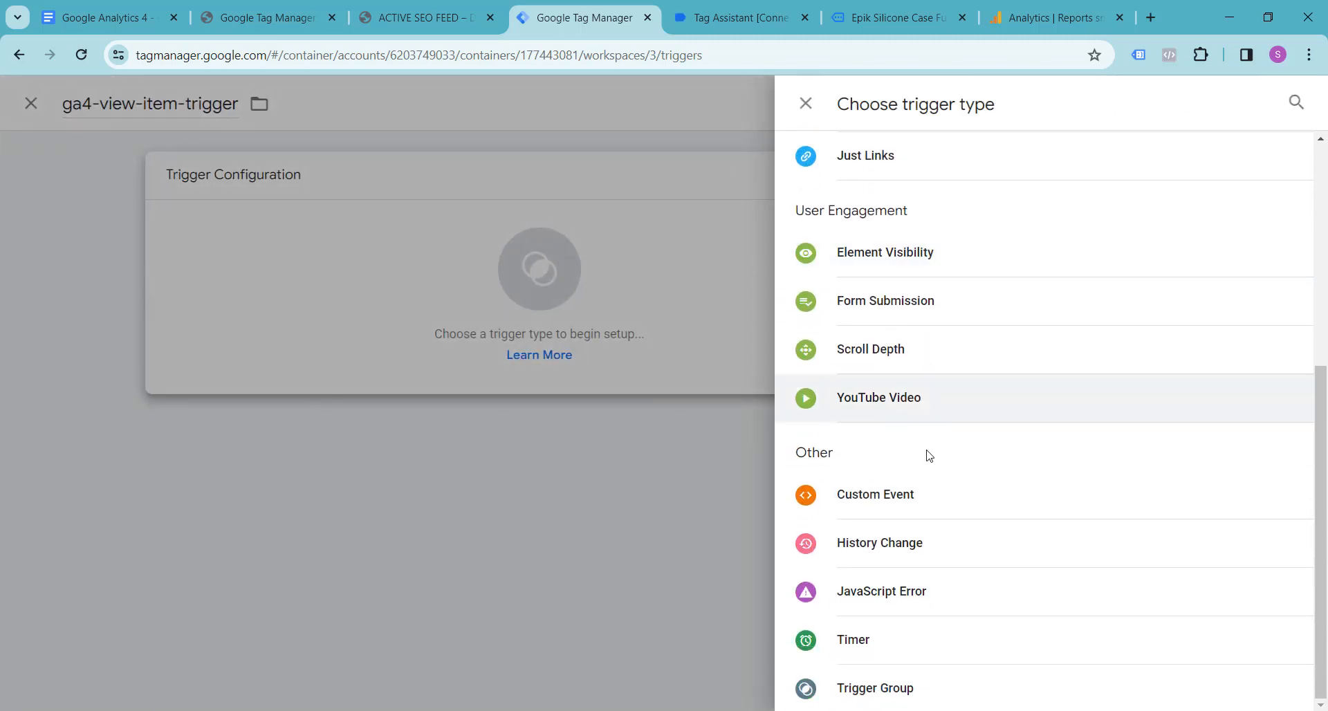
left_click(911, 496)
left_click(488, 351)
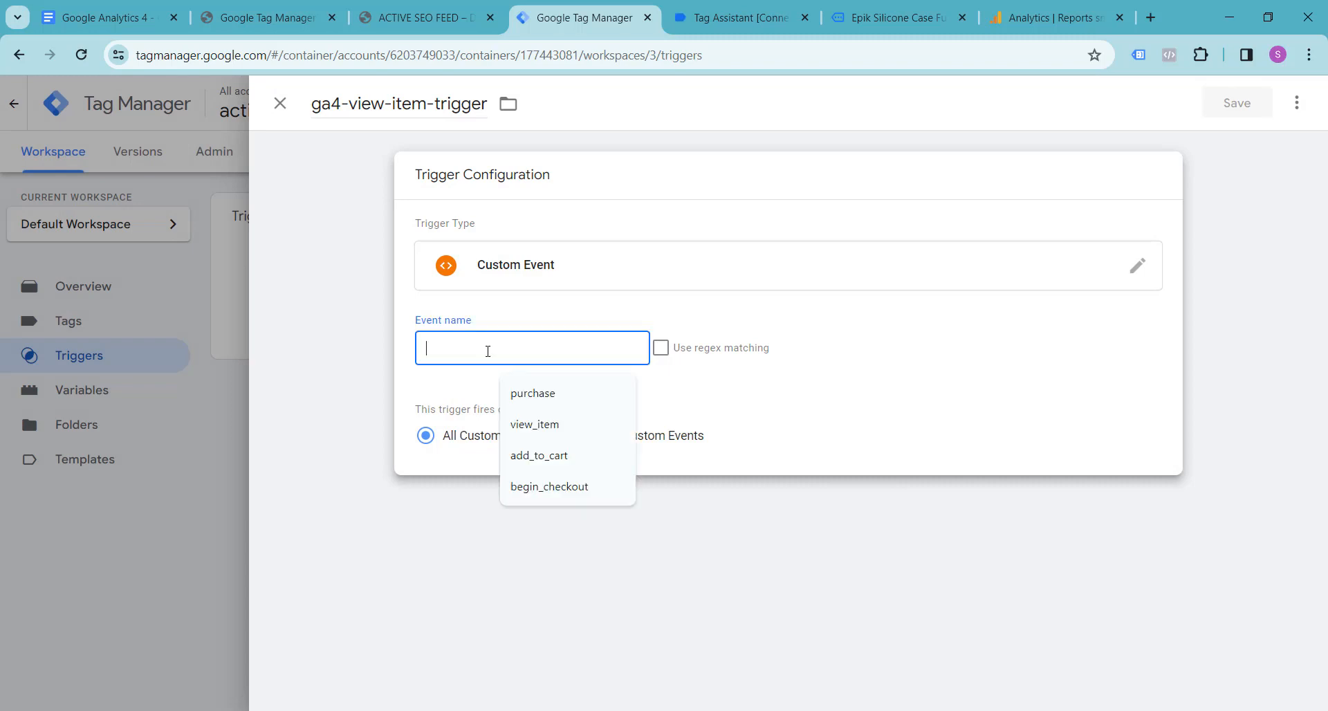
key("ctrl+v")
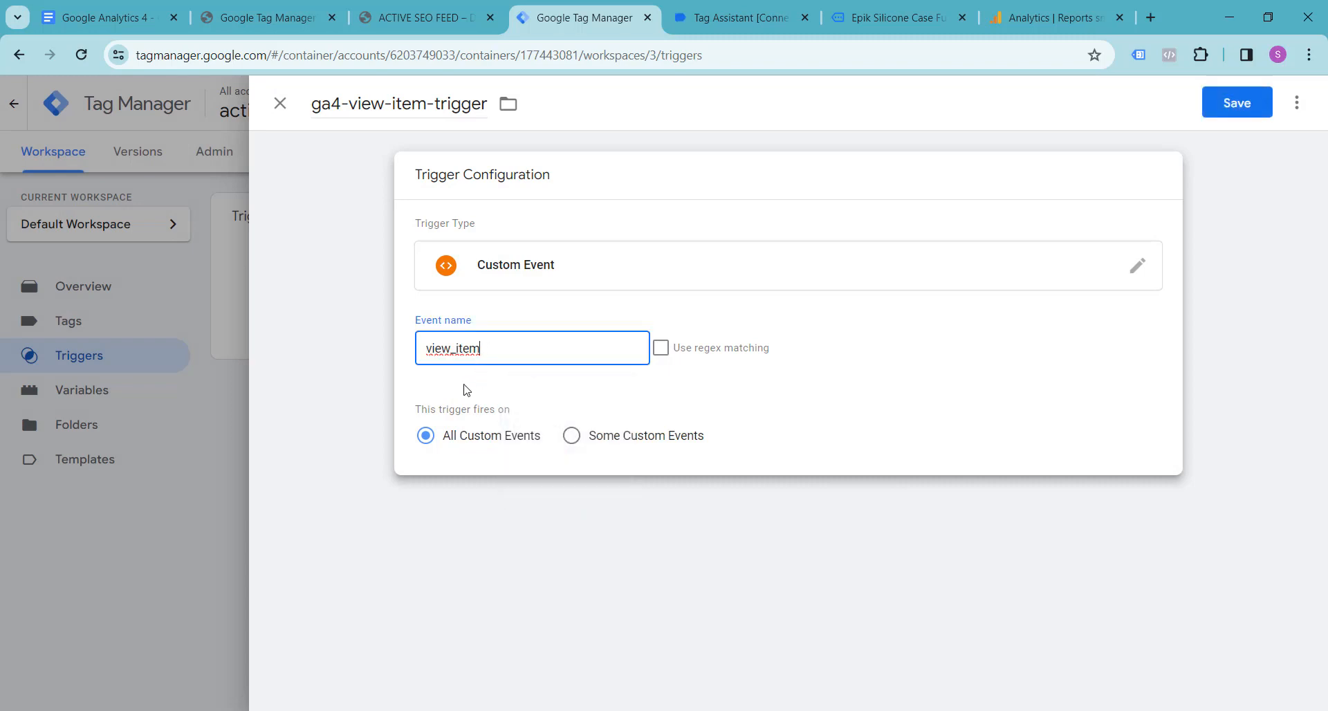
left_click(1234, 105)
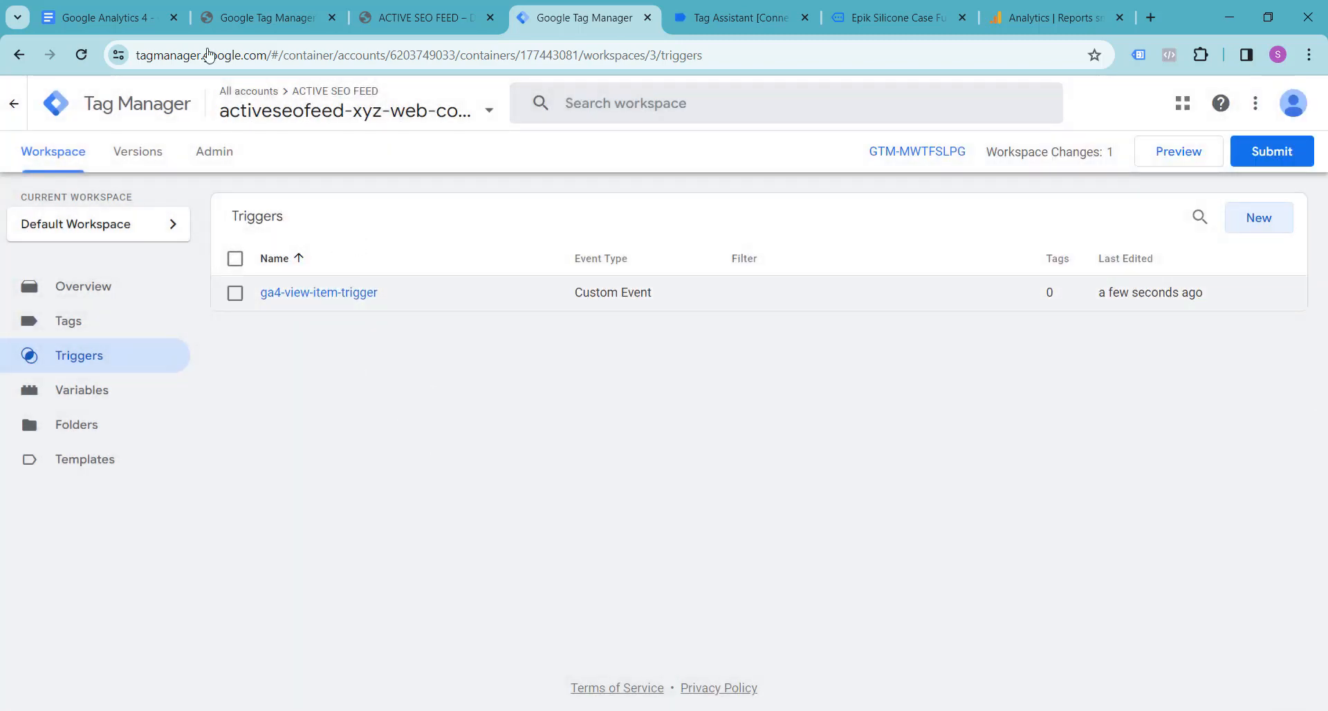
Step: Review the required variables for the view_item event in the Google Docs notes, and return to Tag Manager
left_click(107, 17)
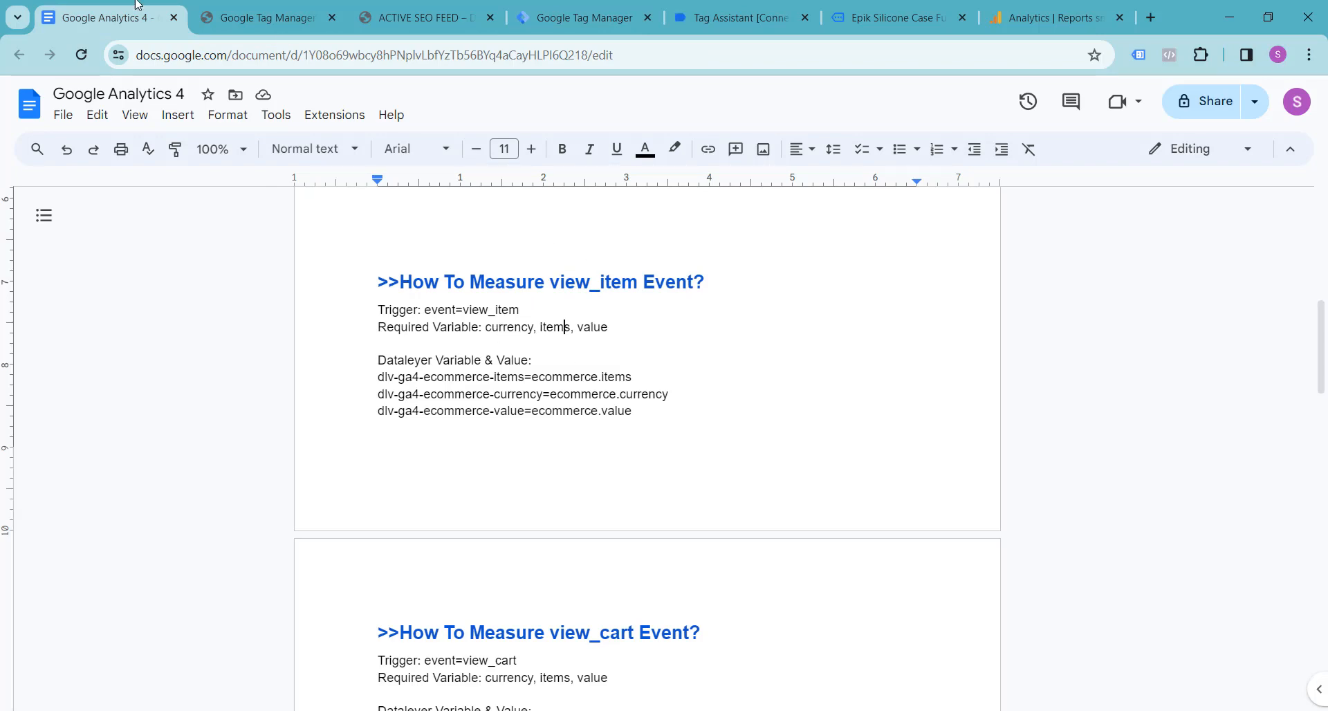
left_click(258, 6)
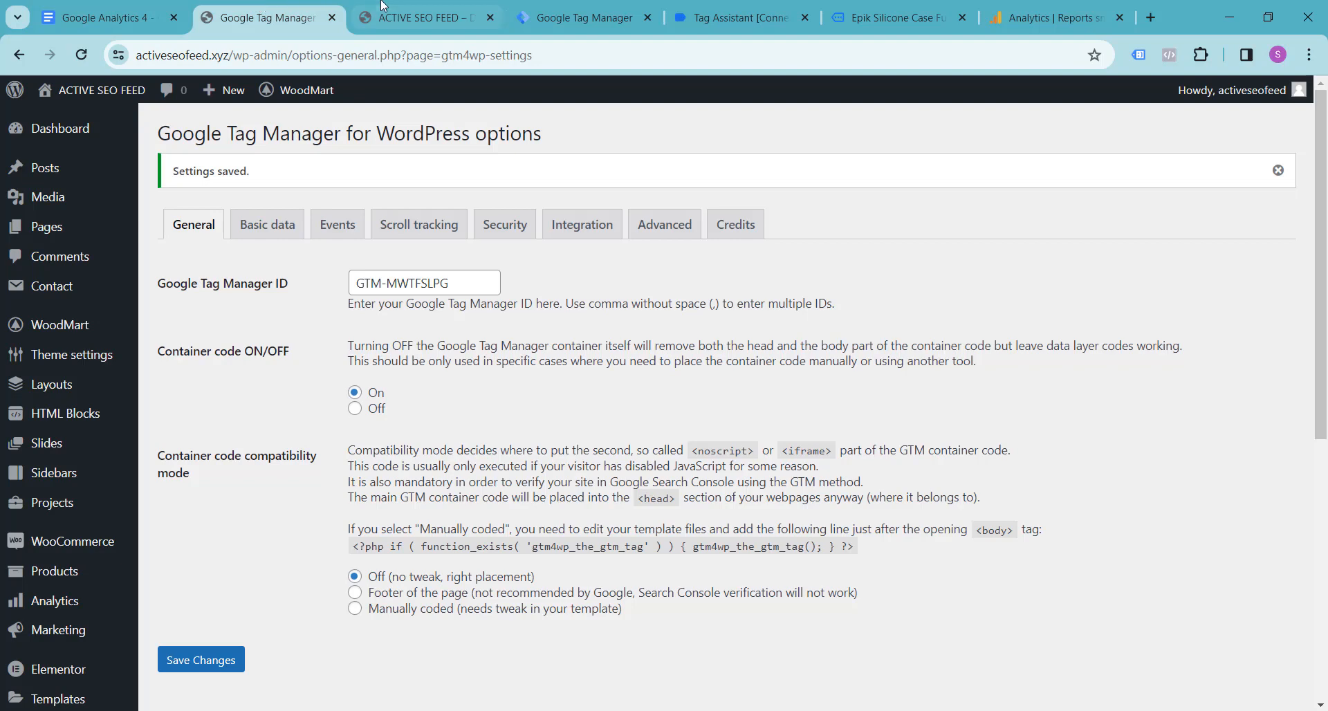
left_click(382, 5)
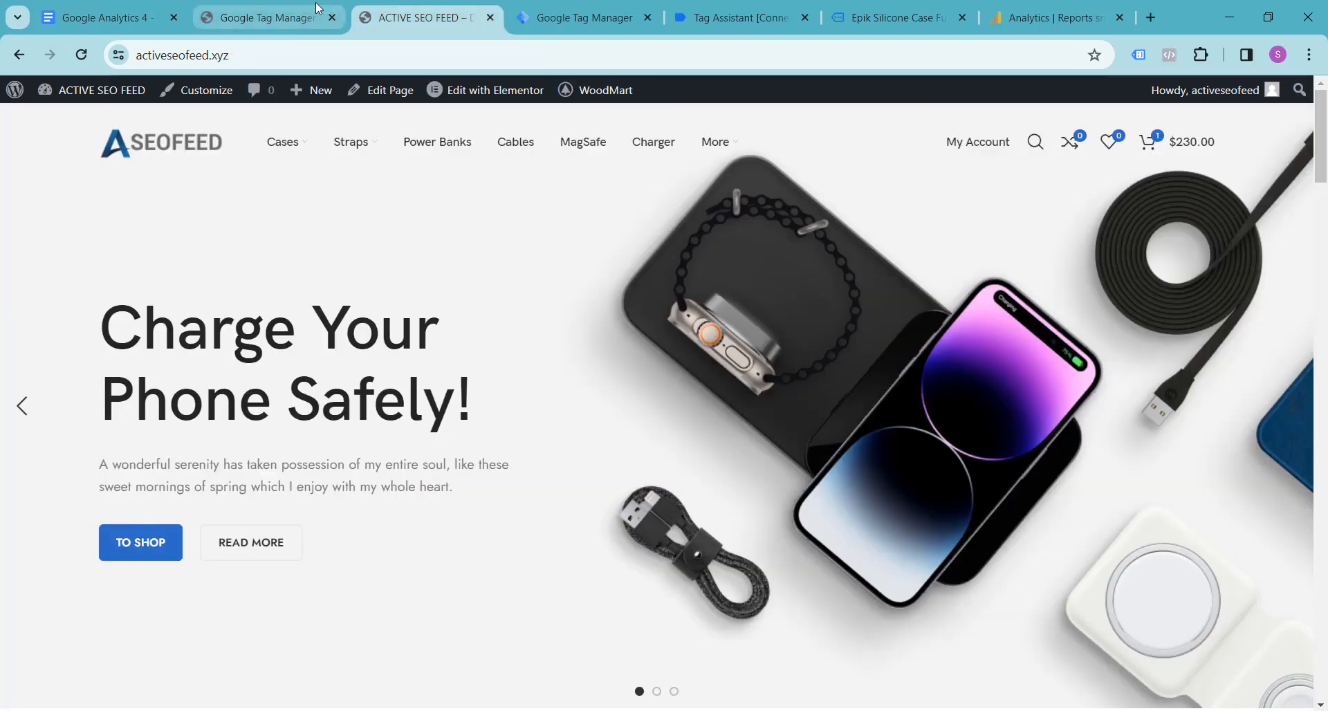
left_click(563, 12)
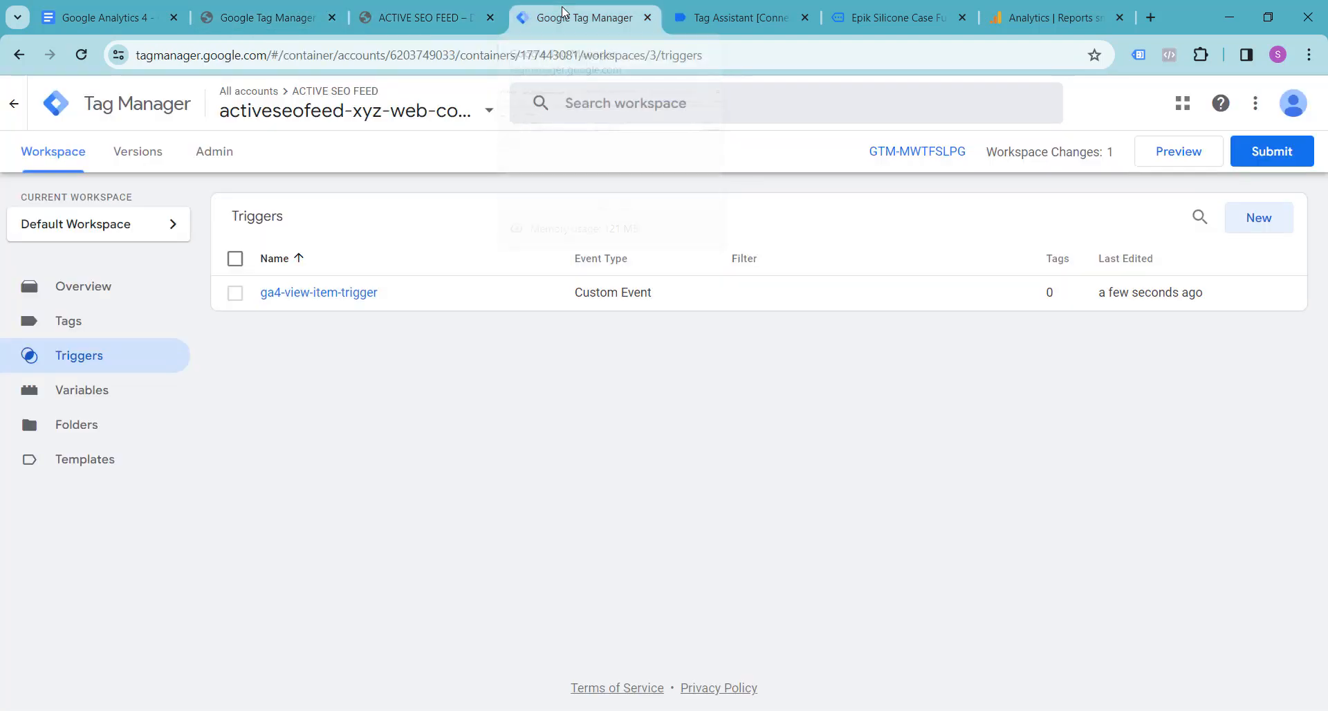
Step: Create a new user-defined variable in Tag Manager and name it dlv-ga4-ecommerce-items, copying the name from the Google Docs notes
left_click(109, 398)
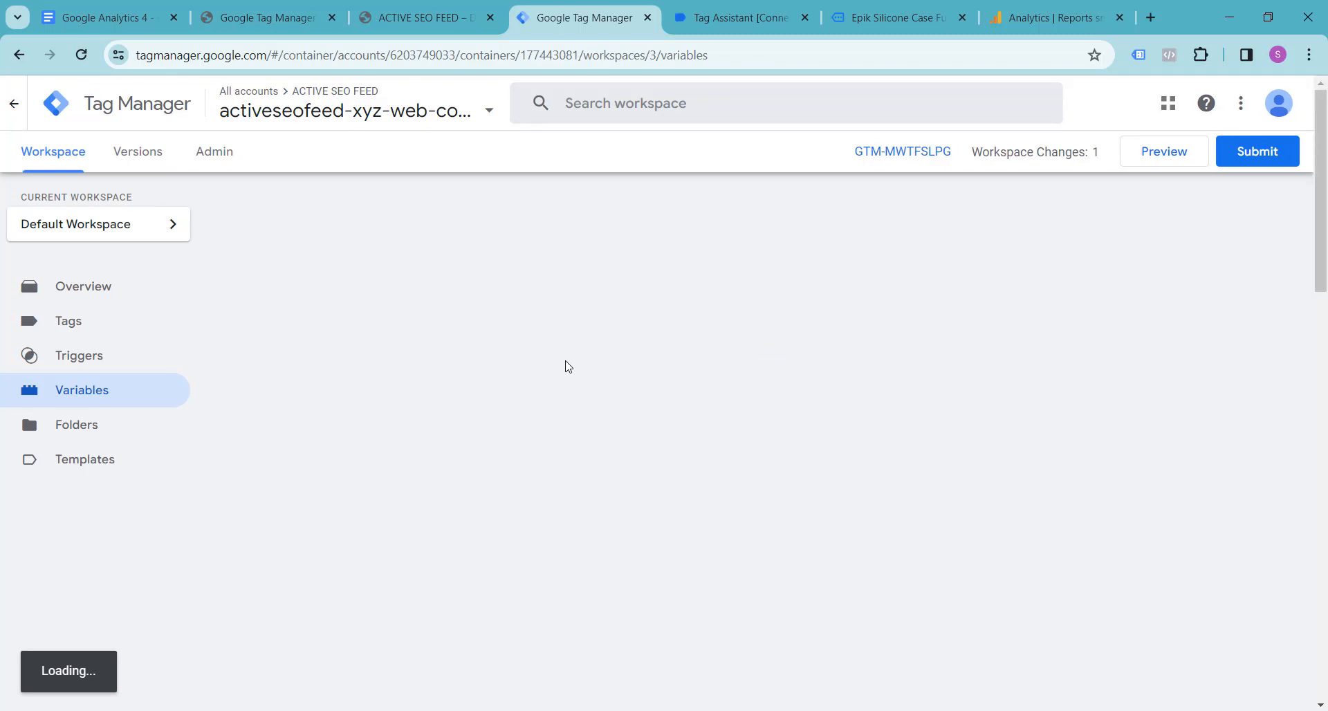
scroll(564, 366, "down", 15)
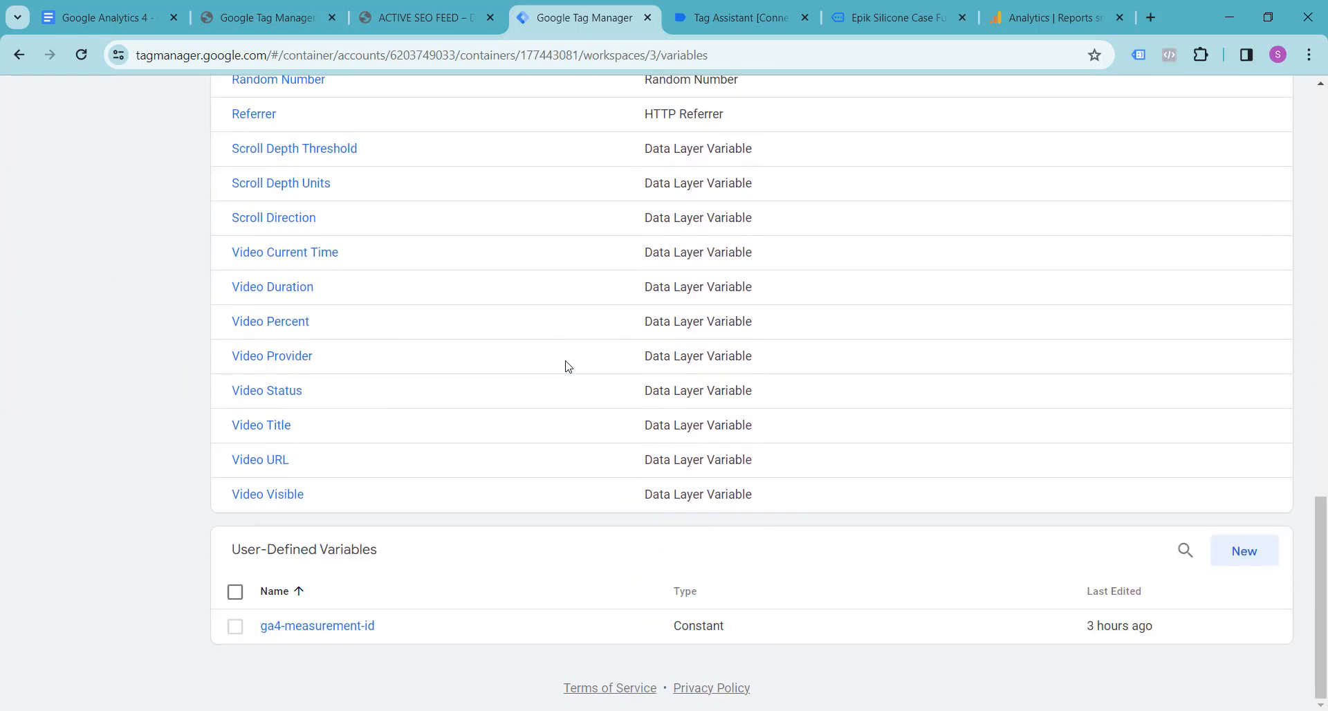
left_click(1253, 559)
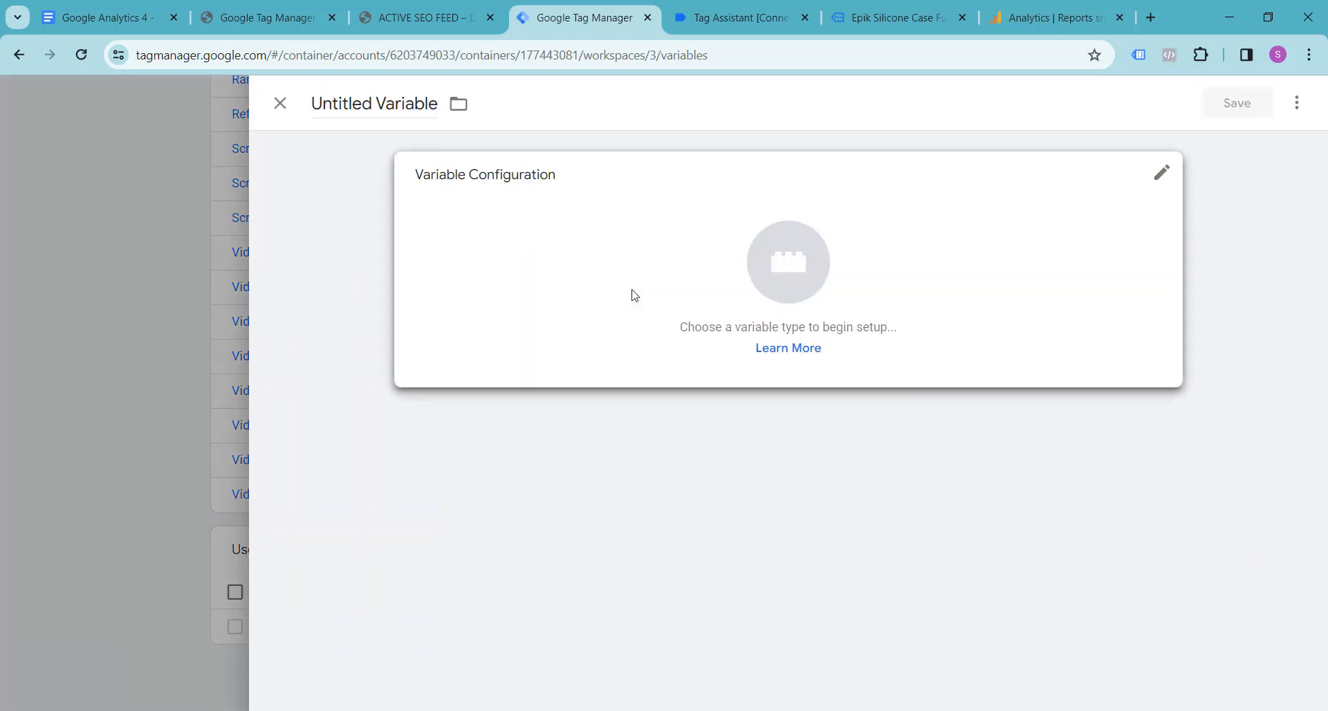
triple_click(379, 107)
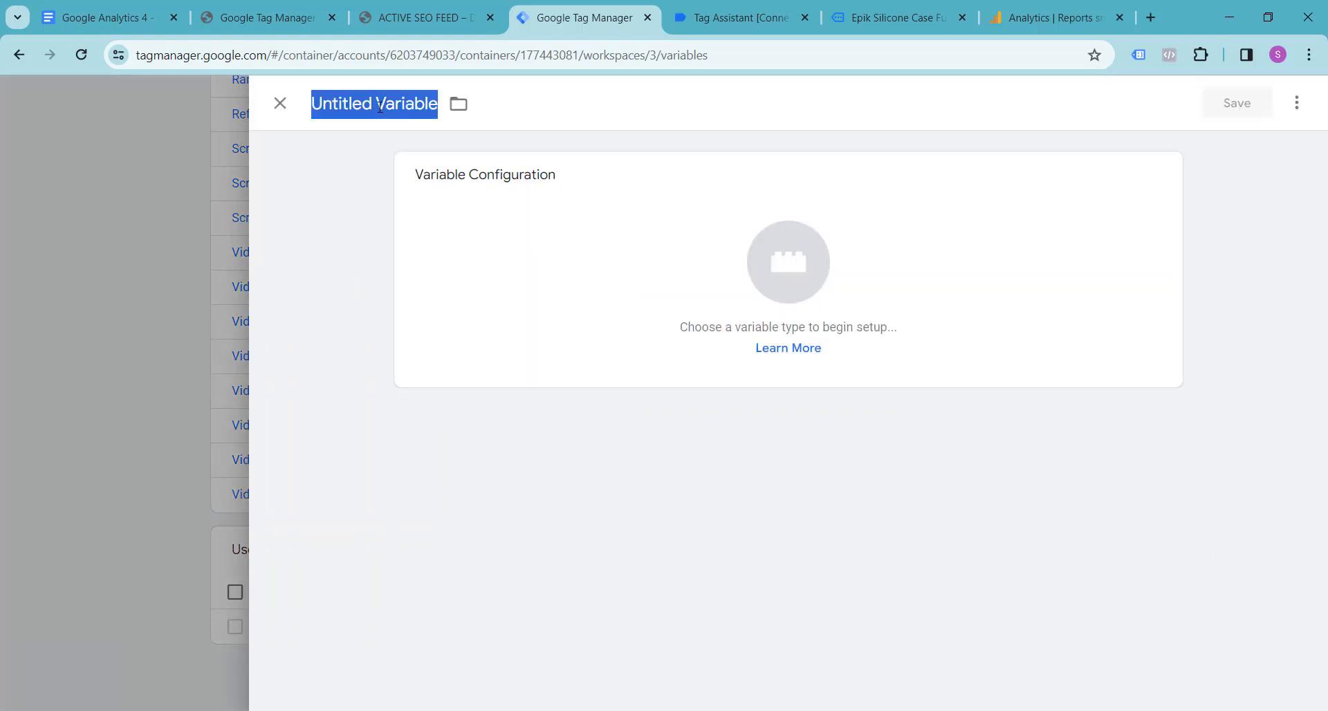
type("dlv-")
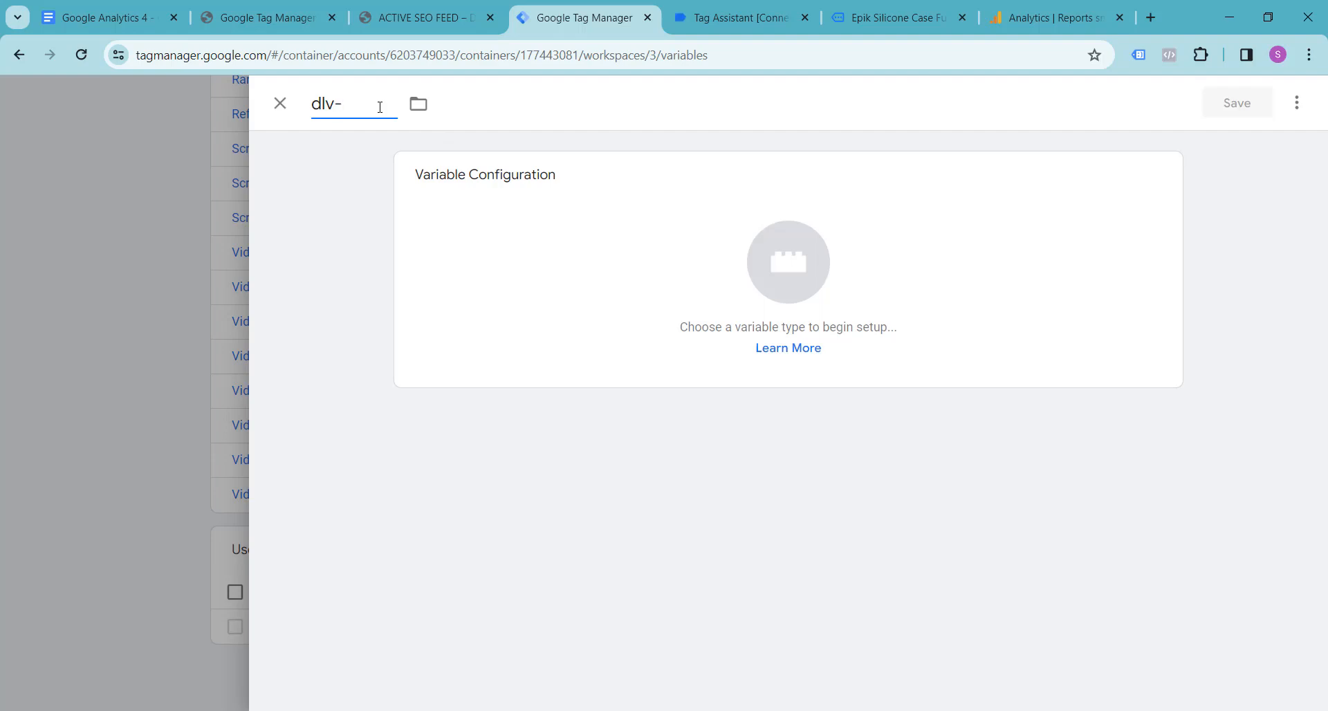
type("ga4-")
left_click(104, 18)
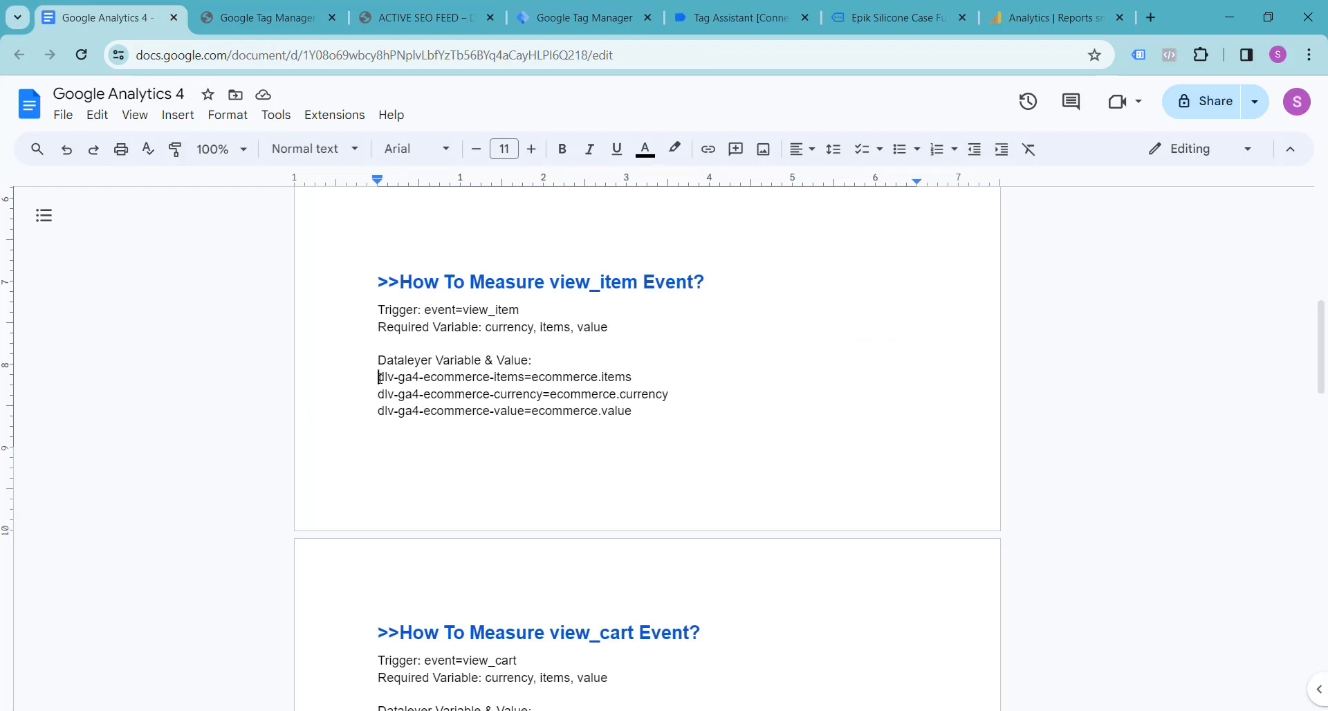
left_click_drag(379, 377, 525, 377)
key("ctrl+c")
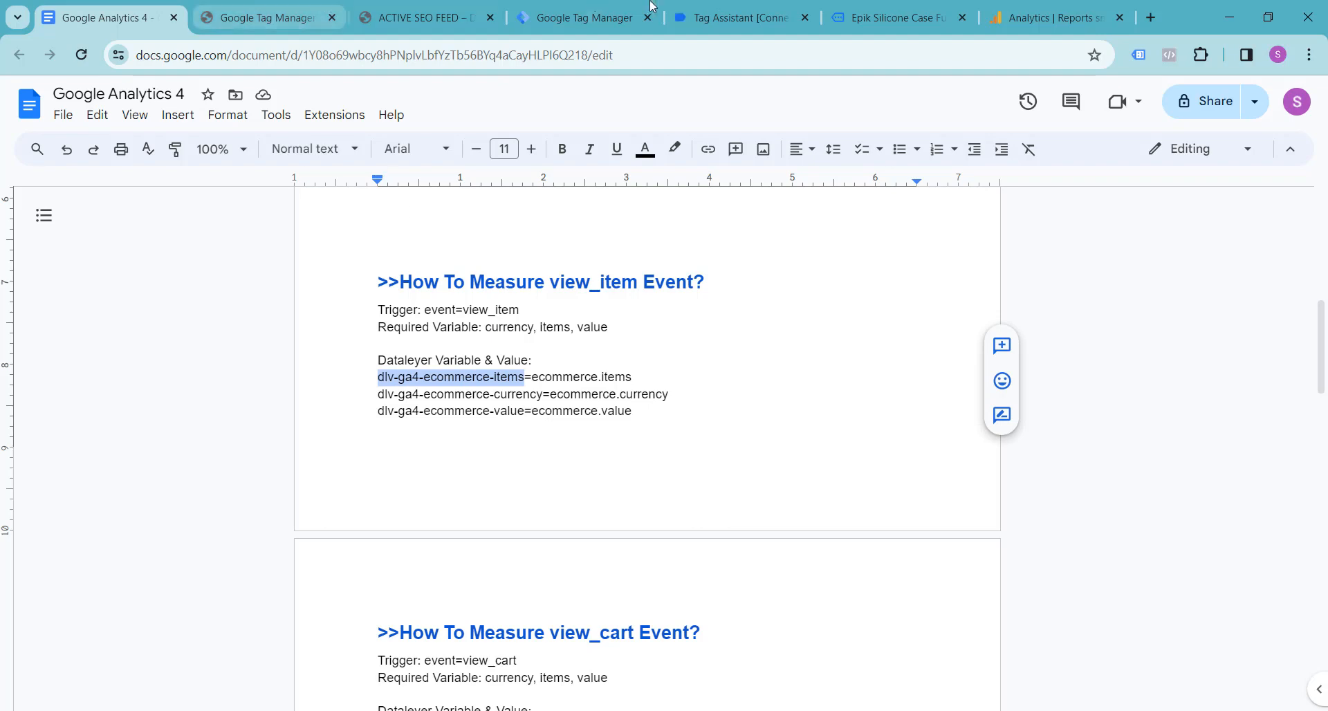
left_click(584, 17)
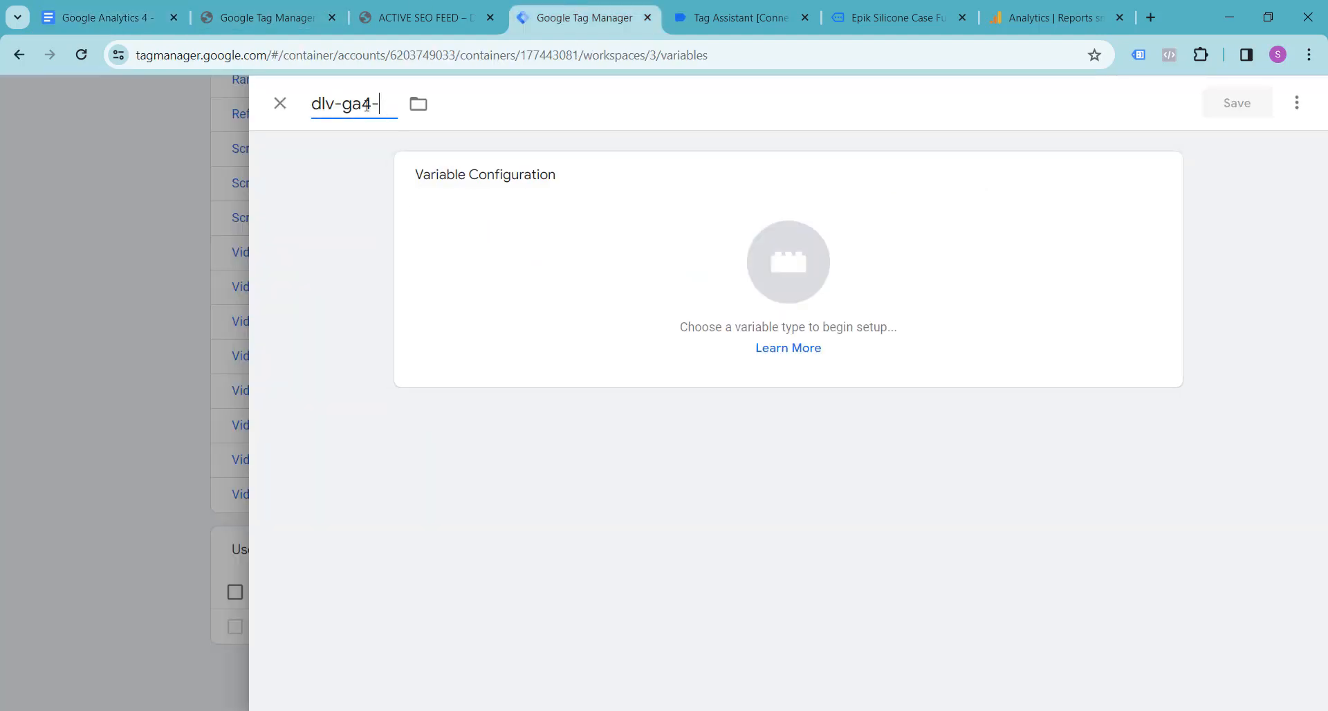
left_click_drag(387, 105, 309, 111)
key("ctrl+v")
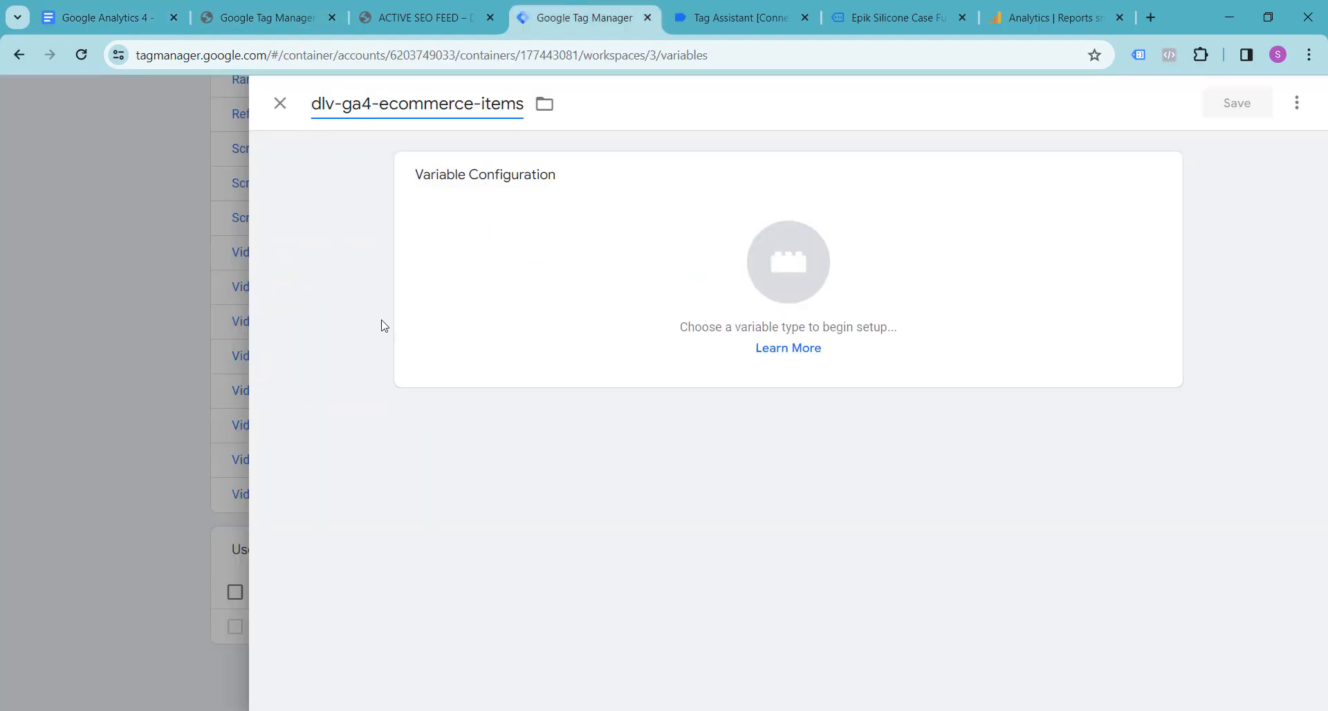
Step: Set the variable type of dlv-ga4-ecommerce-items to Data Layer Variable
left_click(780, 271)
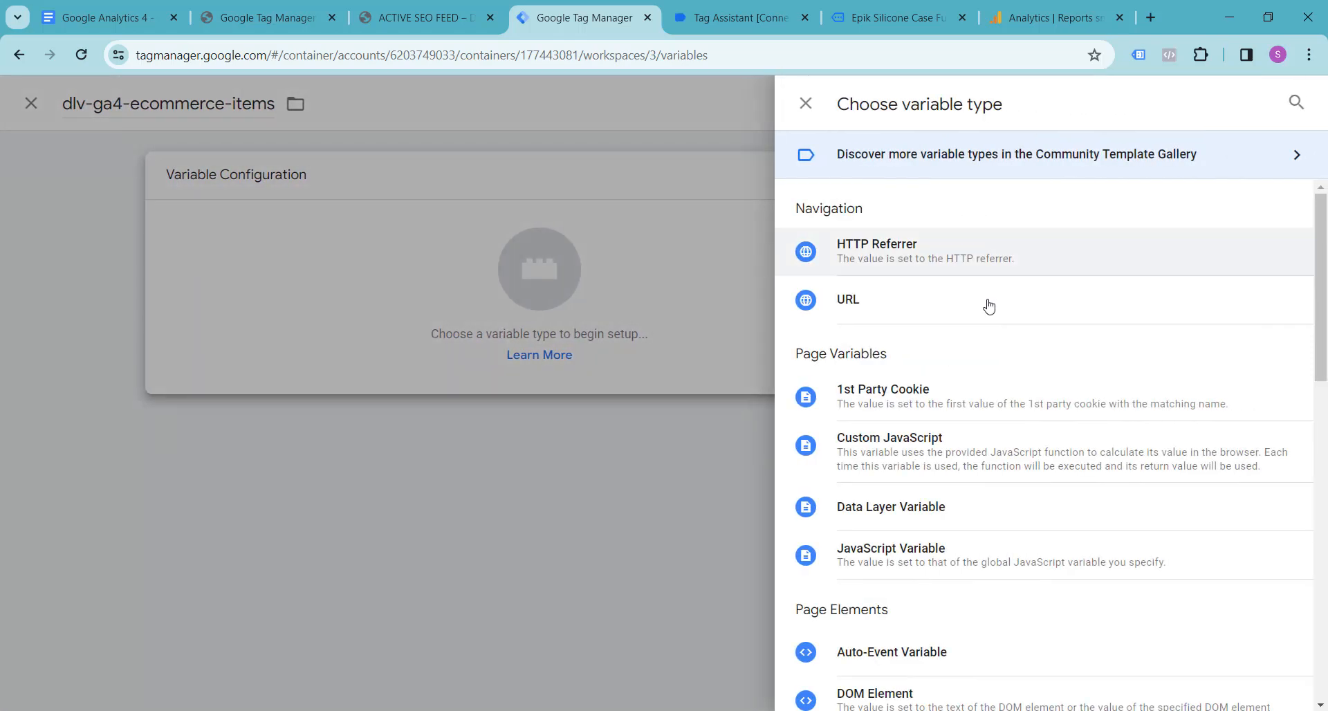
scroll(982, 429, "down", 1)
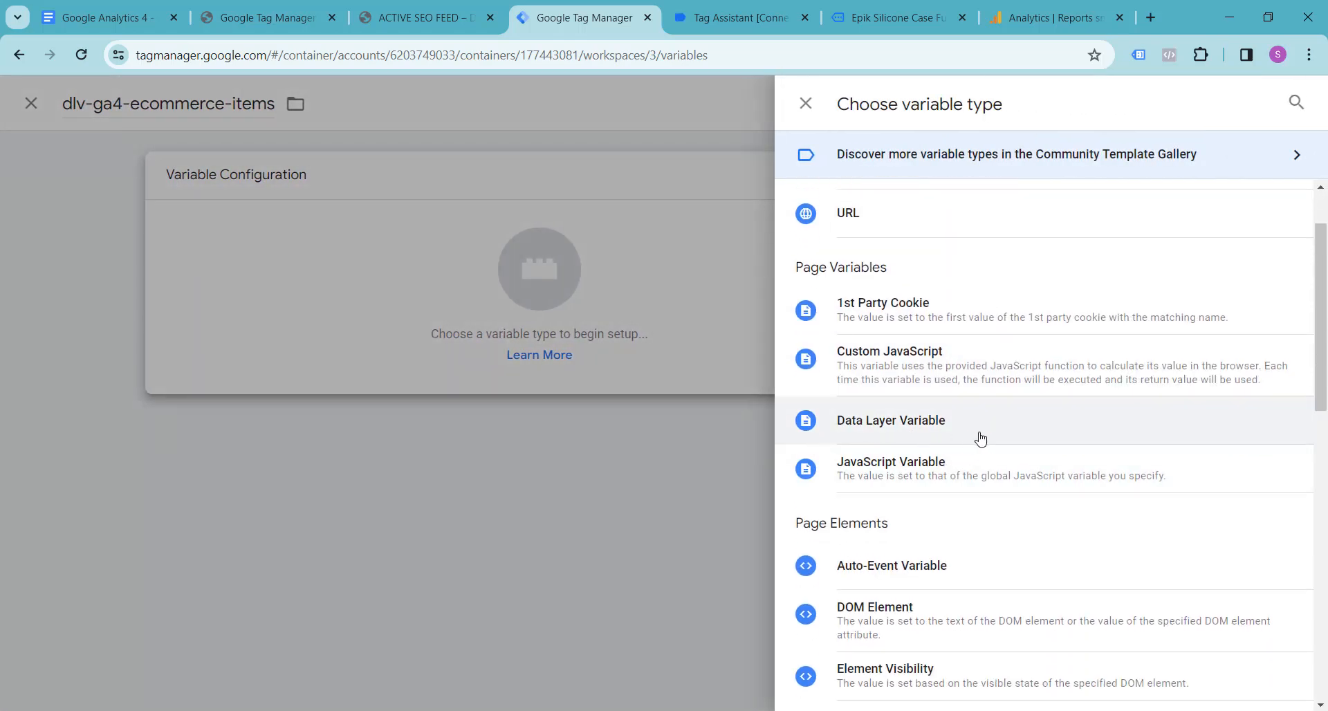
left_click(900, 422)
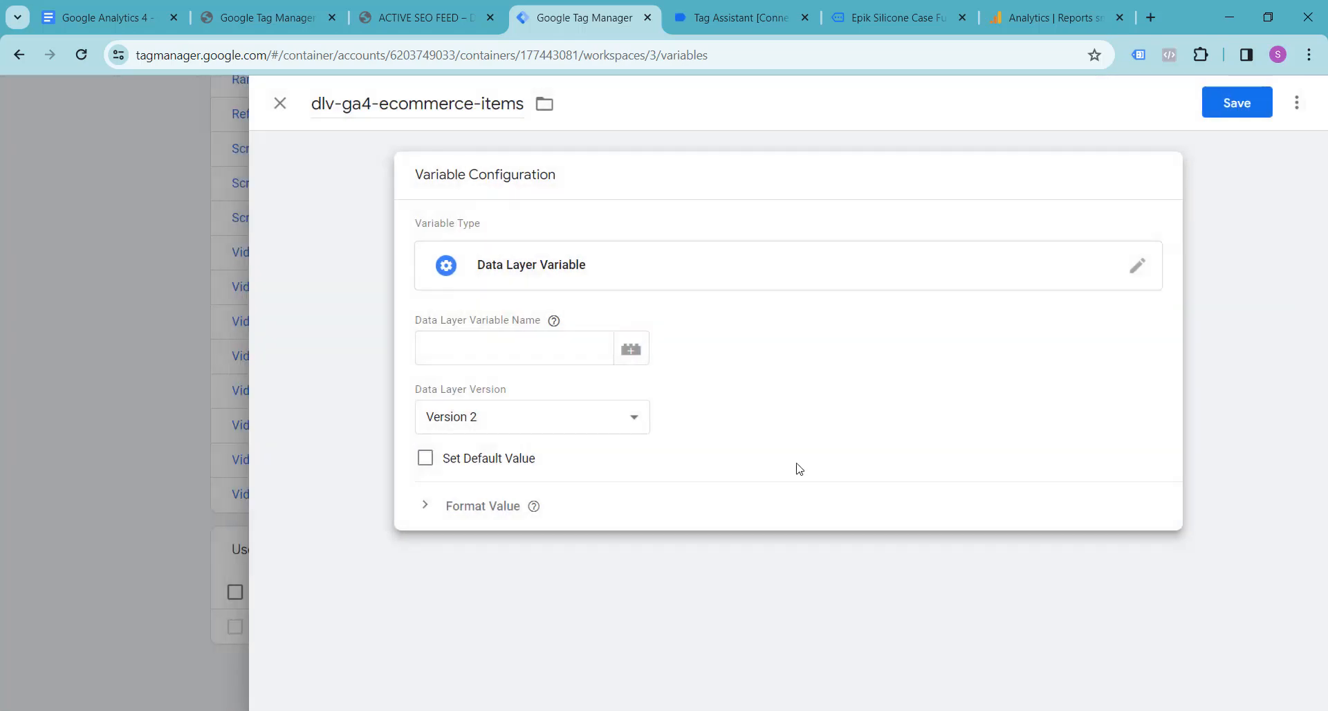
Step: Copy ecommerce.items from the Google Docs notes and check the items key under ecommerce in Tag Assistant's view_item data layer
left_click(109, 6)
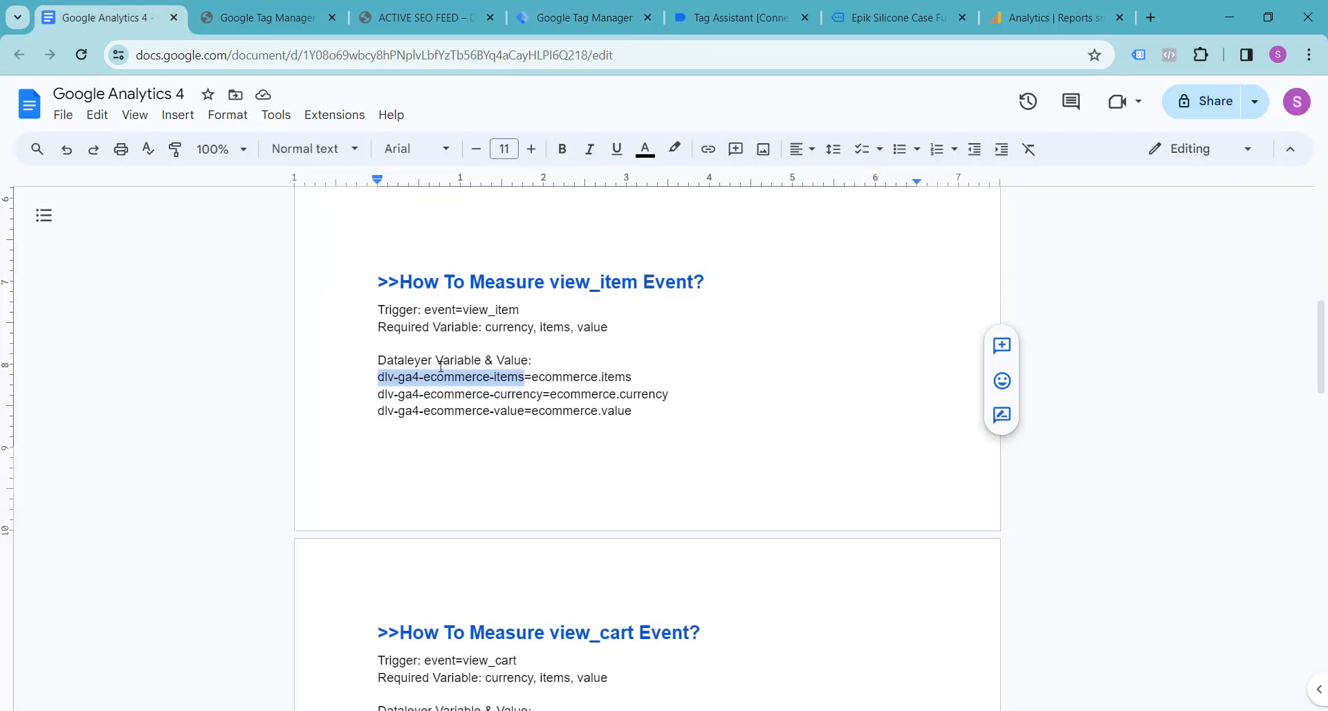
left_click_drag(533, 377, 659, 374)
key("ctrl+c")
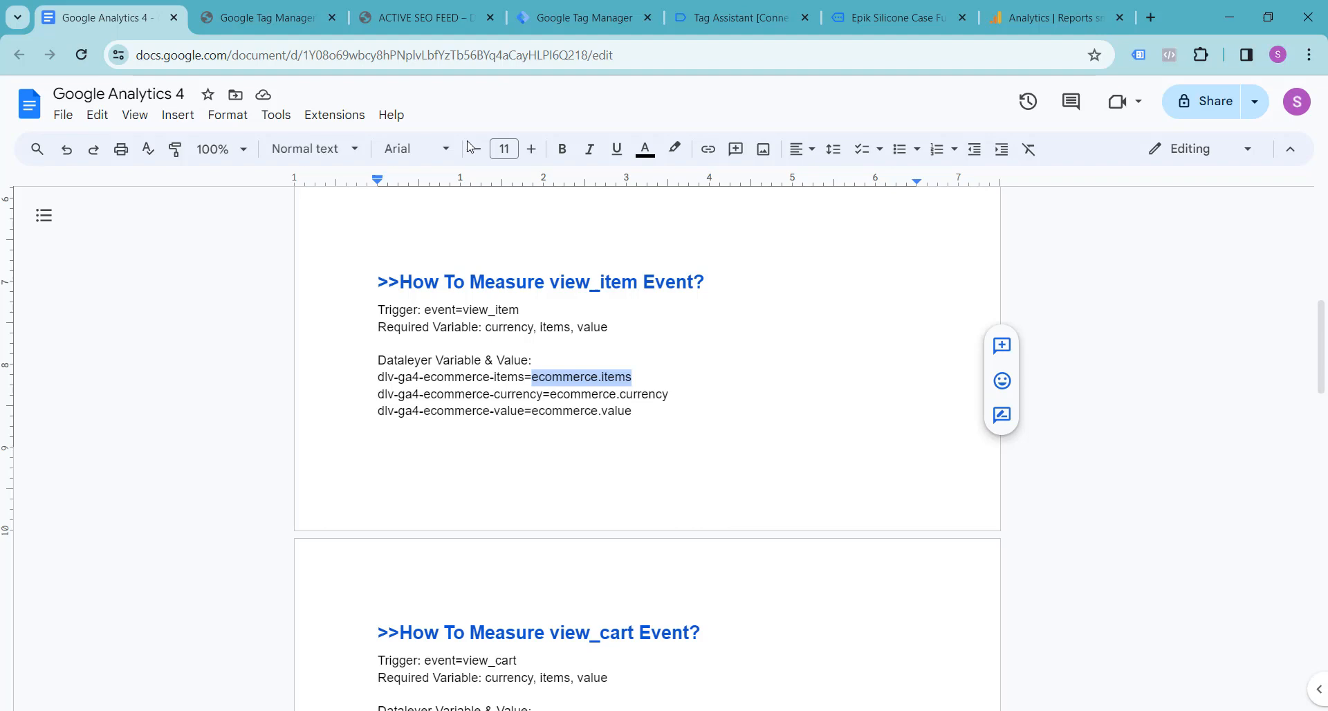
left_click(717, 11)
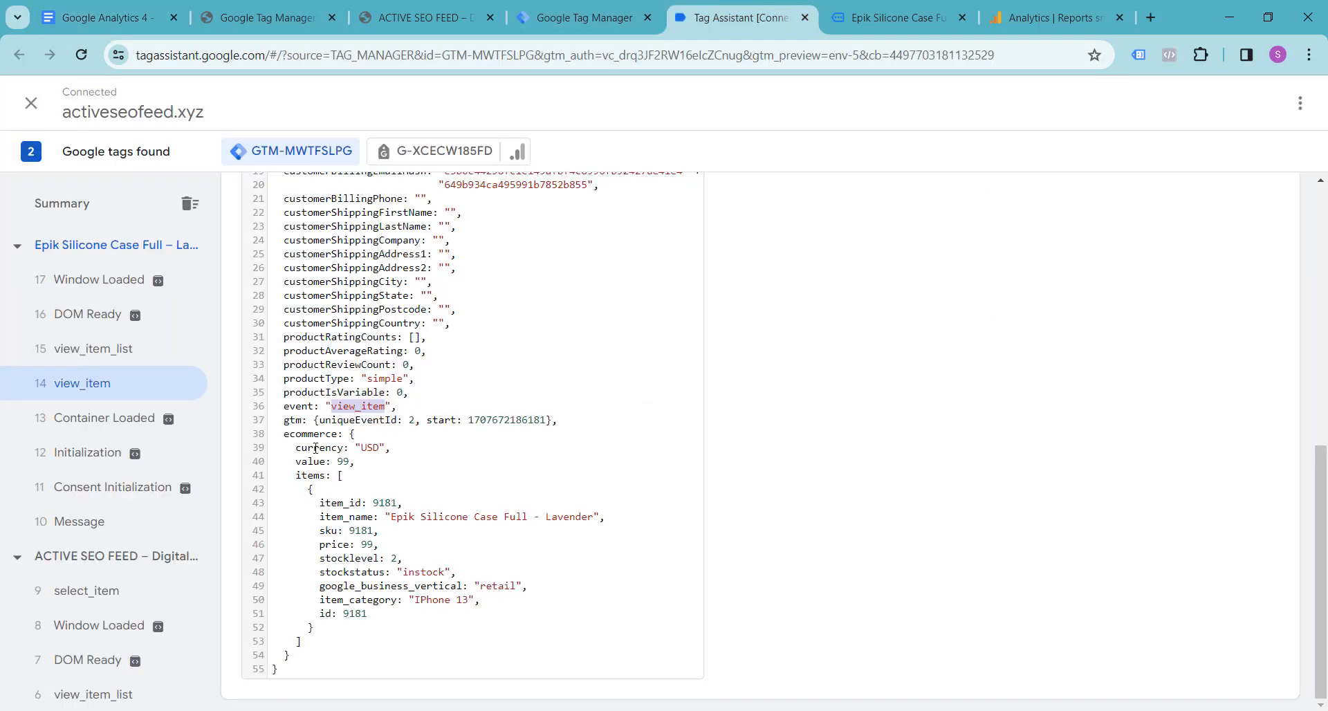
left_click(309, 477)
left_click_drag(297, 480, 329, 478)
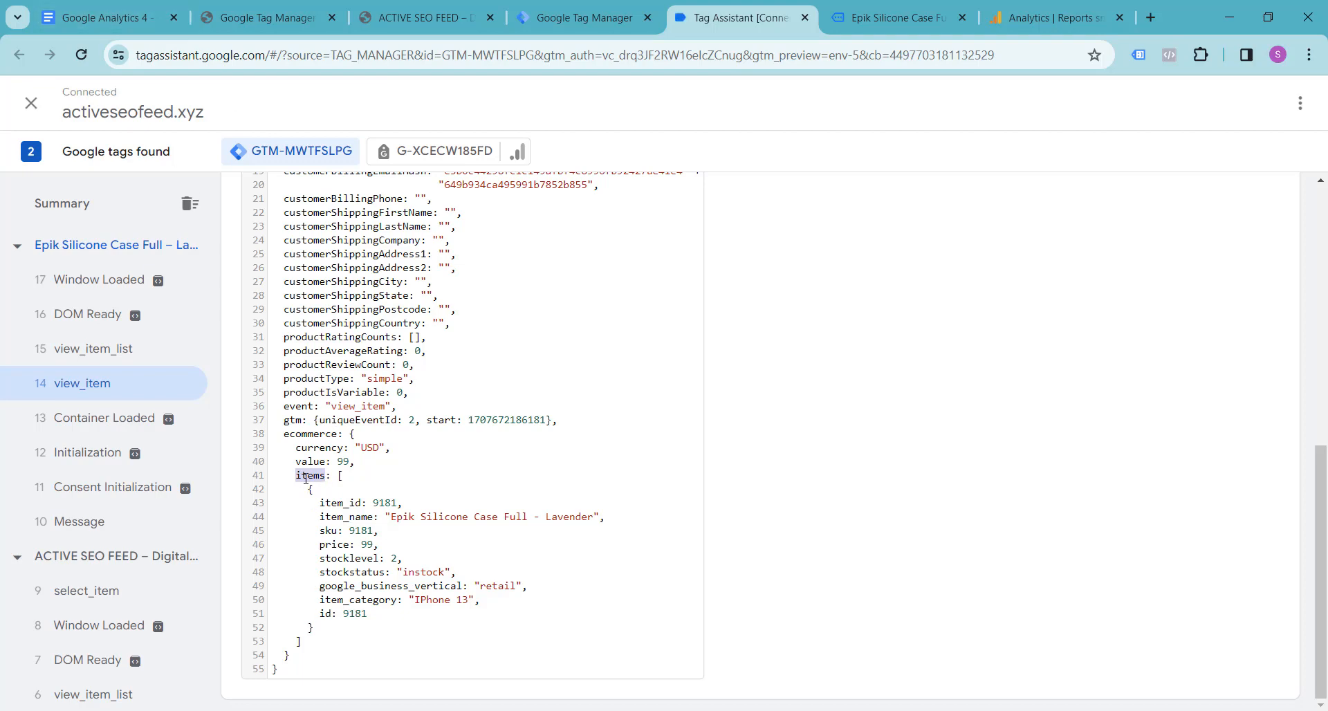
left_click(326, 436)
Step: Close the WordPress plugin settings page, then set the Data Layer Variable Name to ecommerce.items in Tag Manager and save the variable
left_click(104, 17)
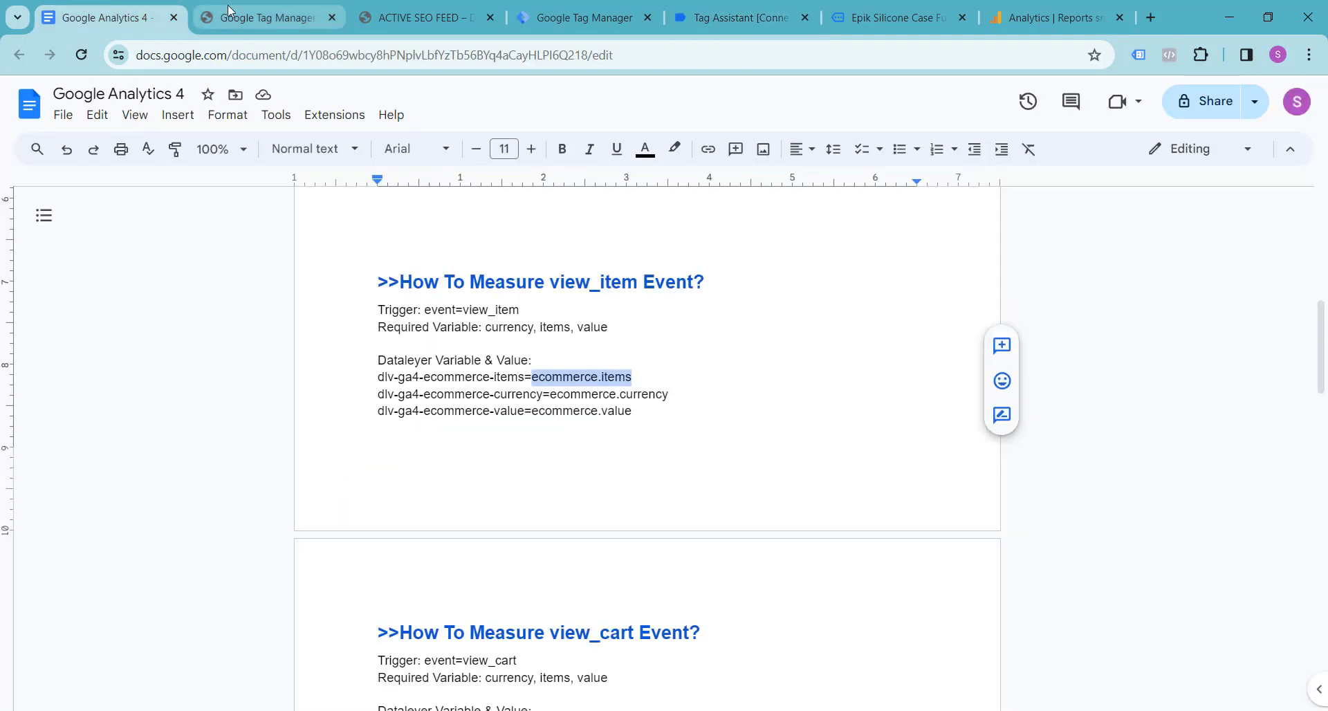
left_click(286, 20)
left_click(331, 17)
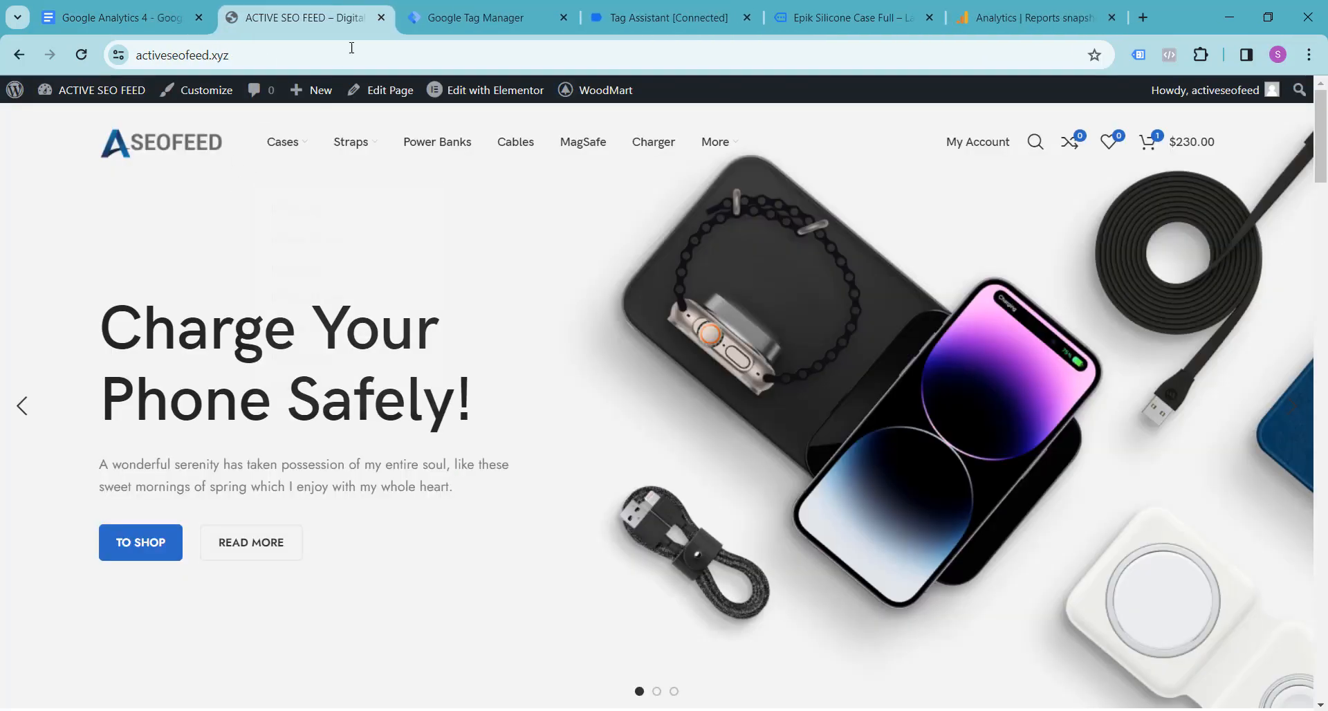
left_click(441, 21)
left_click(467, 354)
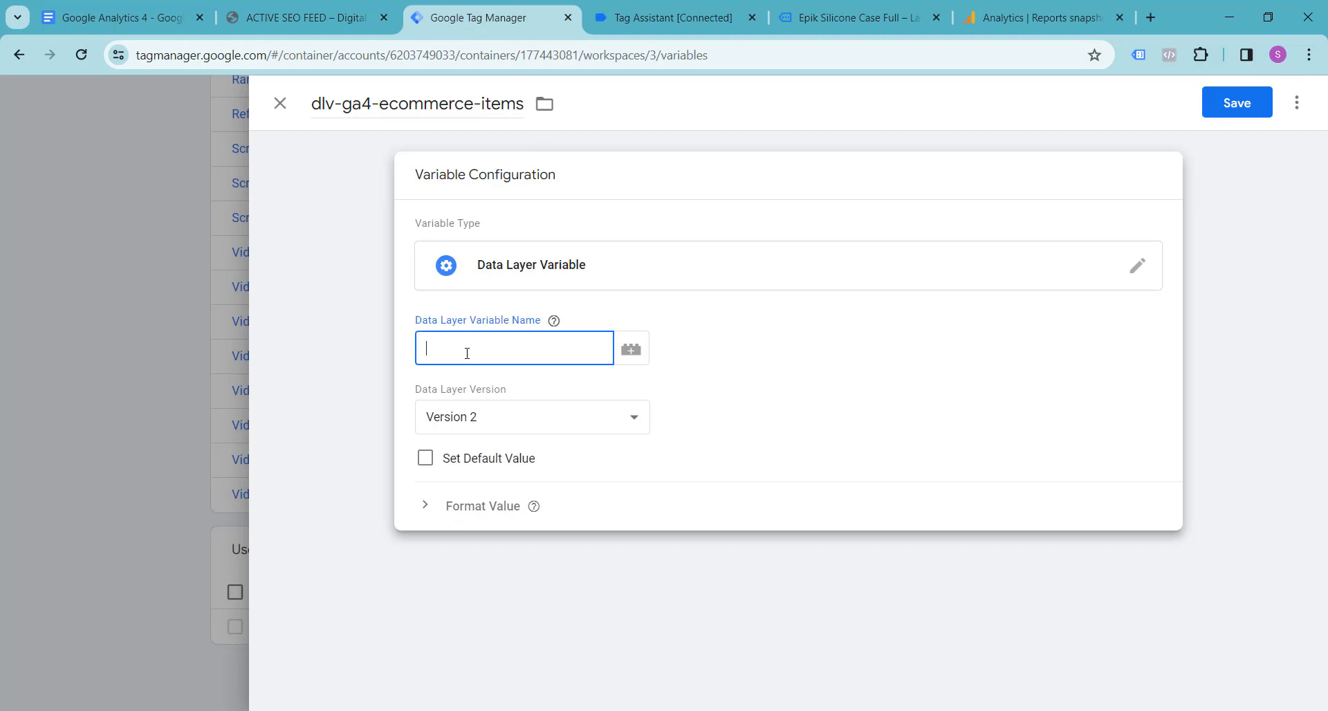
key("ctrl+v")
left_click(1220, 102)
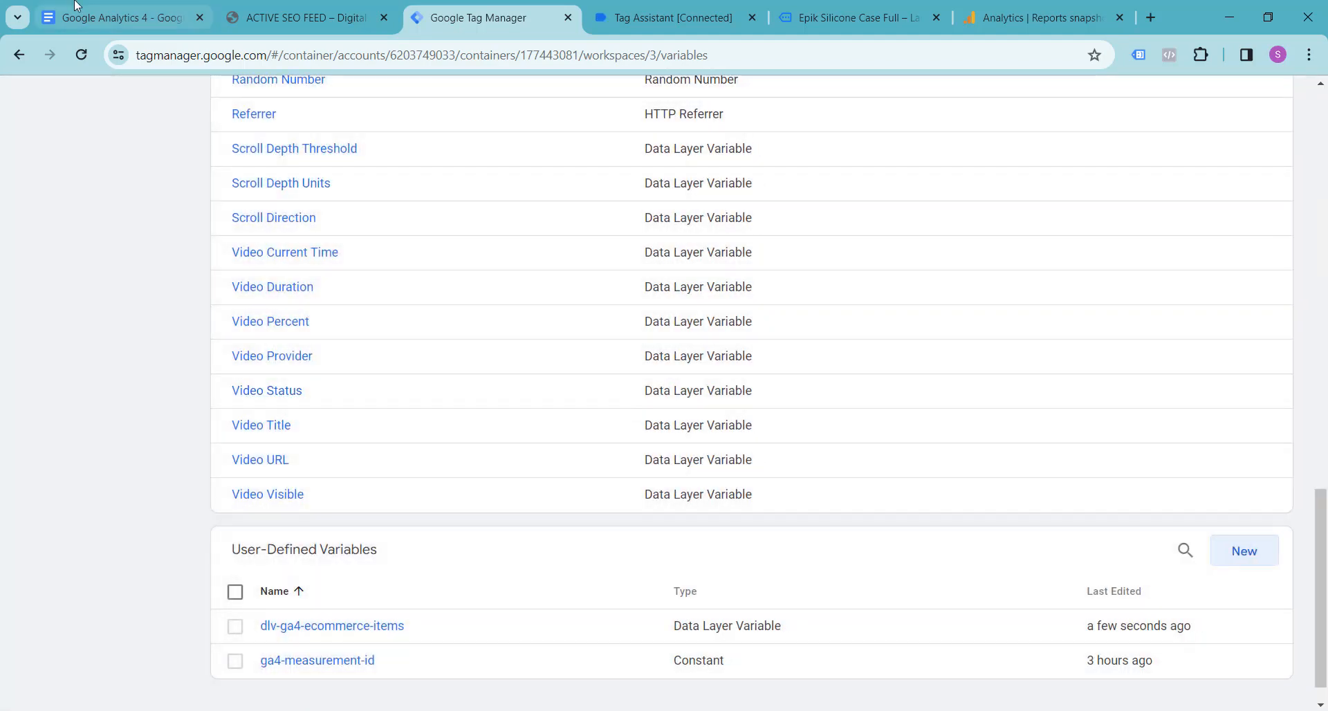
Step: Create another user-defined variable in Tag Manager named dlv-ga4-ecommerce-currency, copying the name from the Google Docs notes
left_click(695, 7)
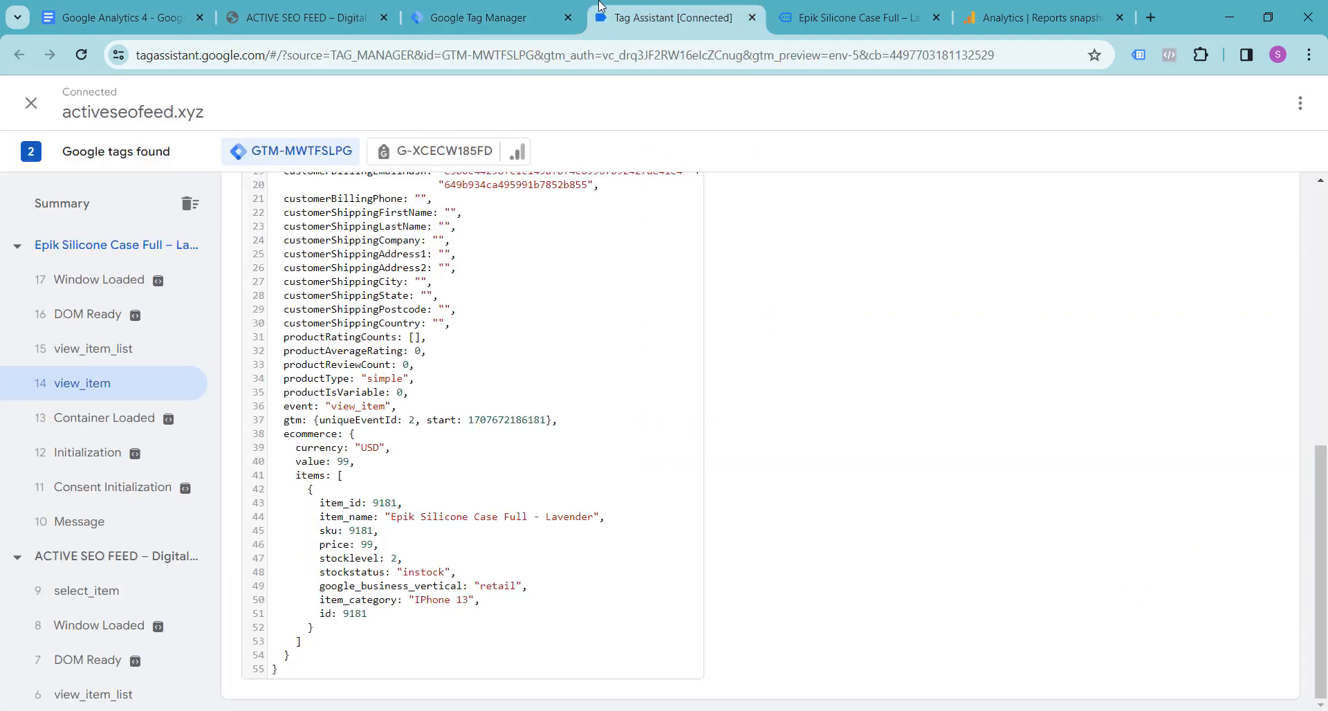
left_click(94, 7)
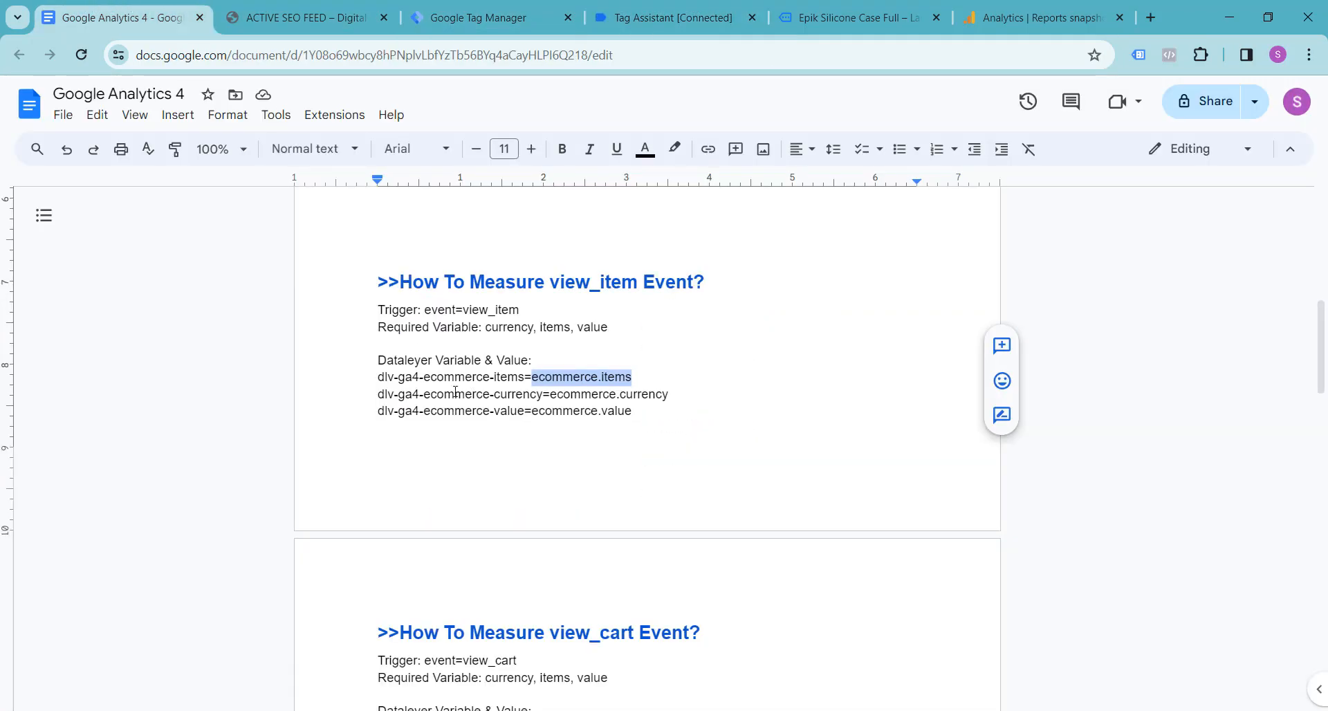
left_click_drag(379, 395, 544, 396)
key("ctrl+c")
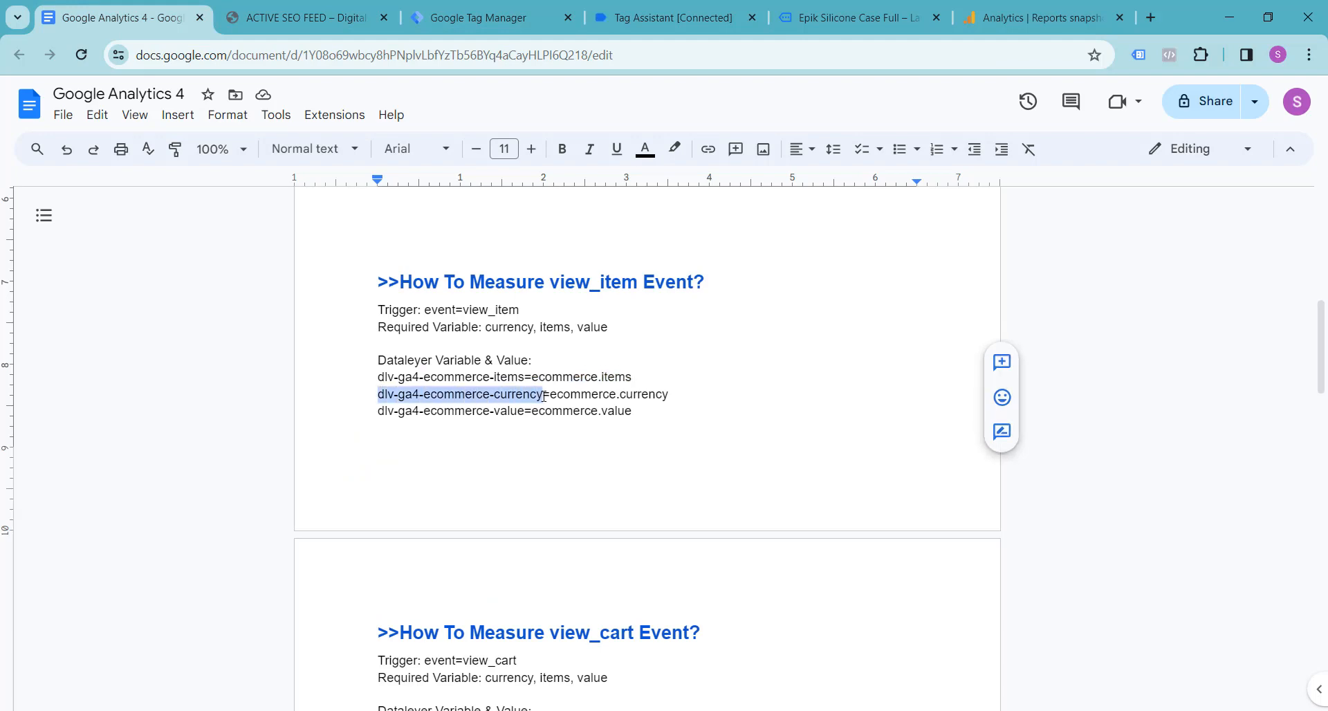
left_click(474, 19)
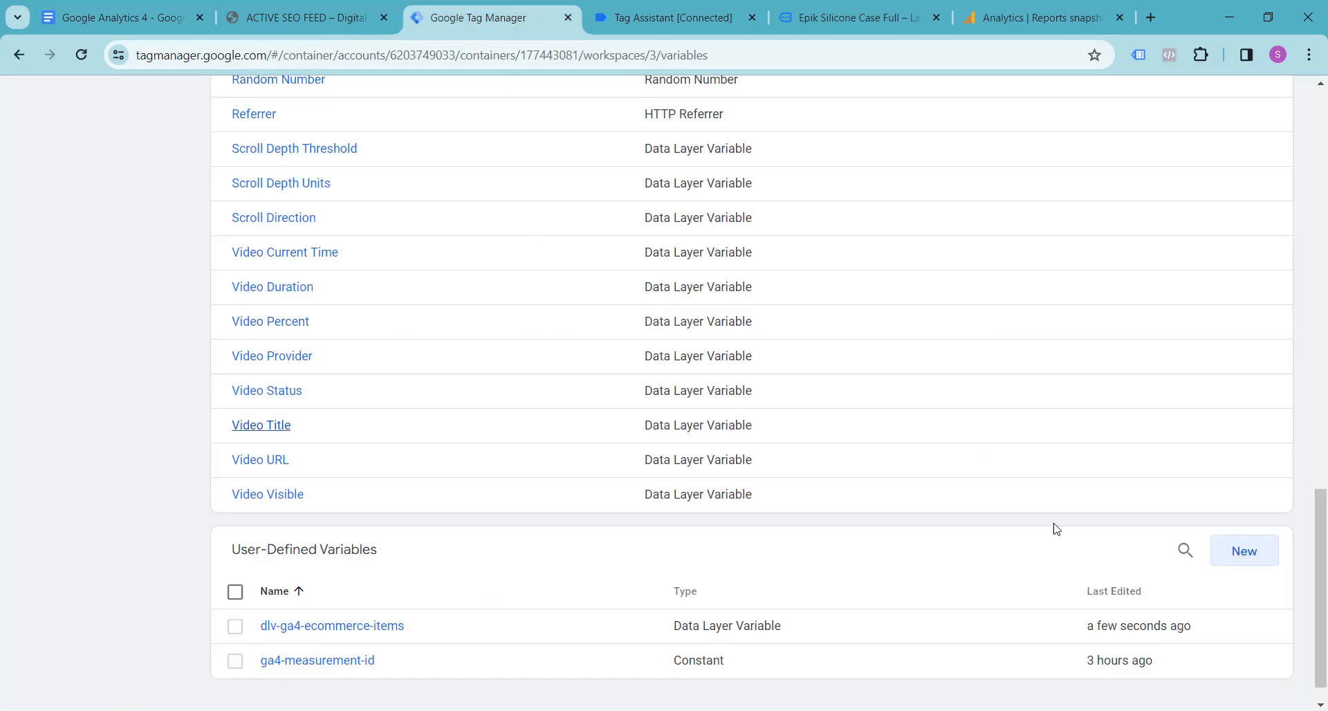
left_click(1244, 559)
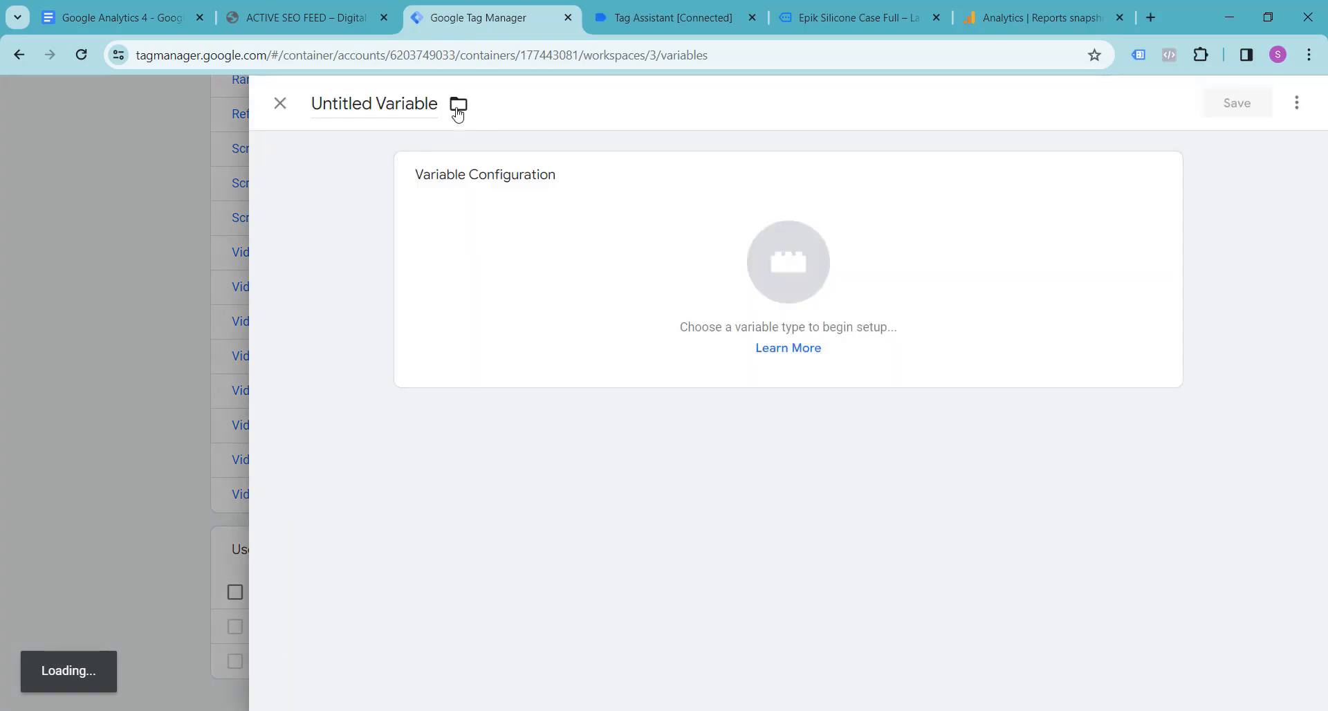
left_click(370, 104)
key("ctrl+a")
key("ctrl+v")
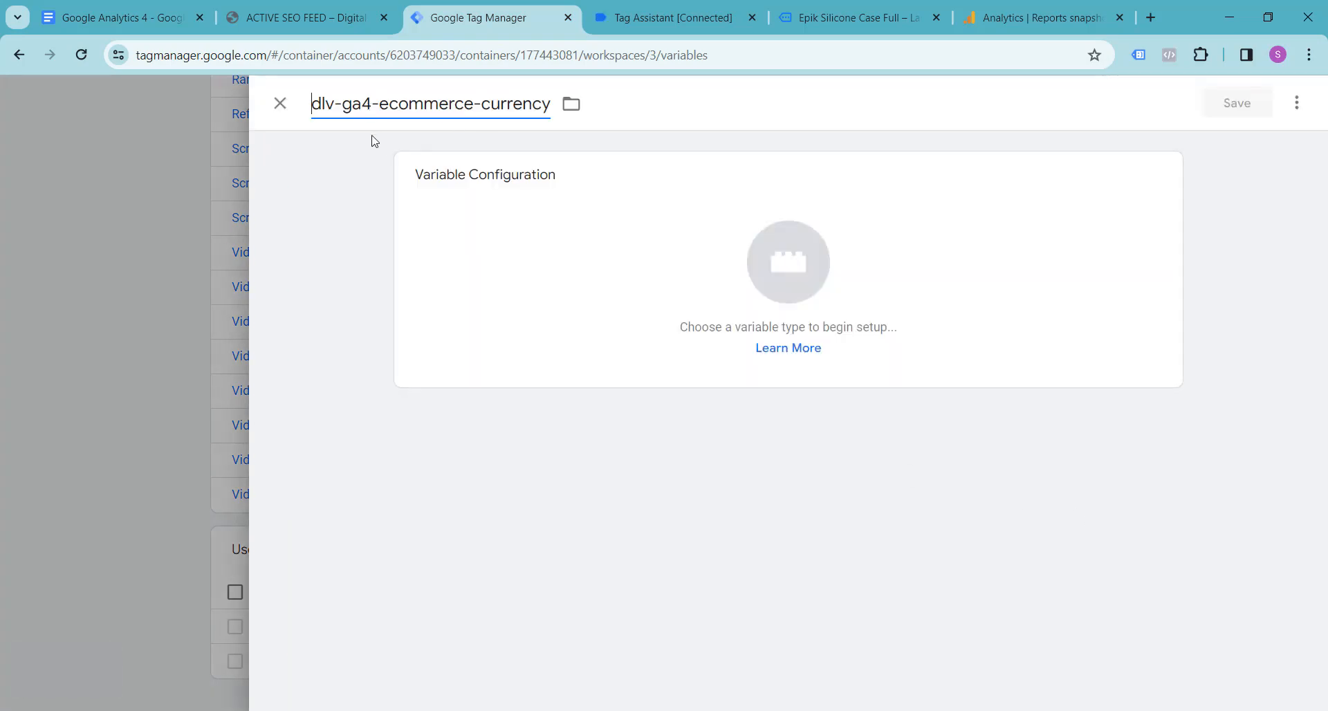
Step: Set the variable type of dlv-ga4-ecommerce-currency to Data Layer Variable
left_click(798, 253)
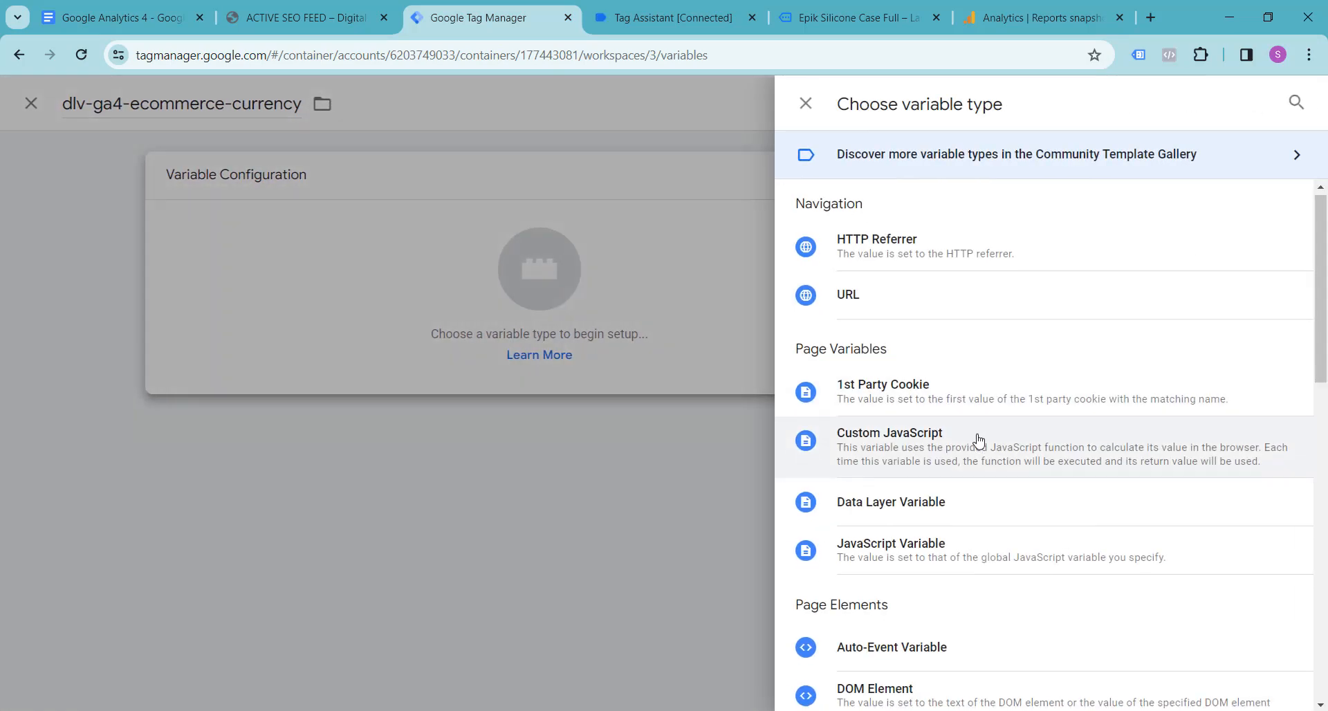
scroll(946, 468, "down", 7)
scroll(943, 497, "down", 3)
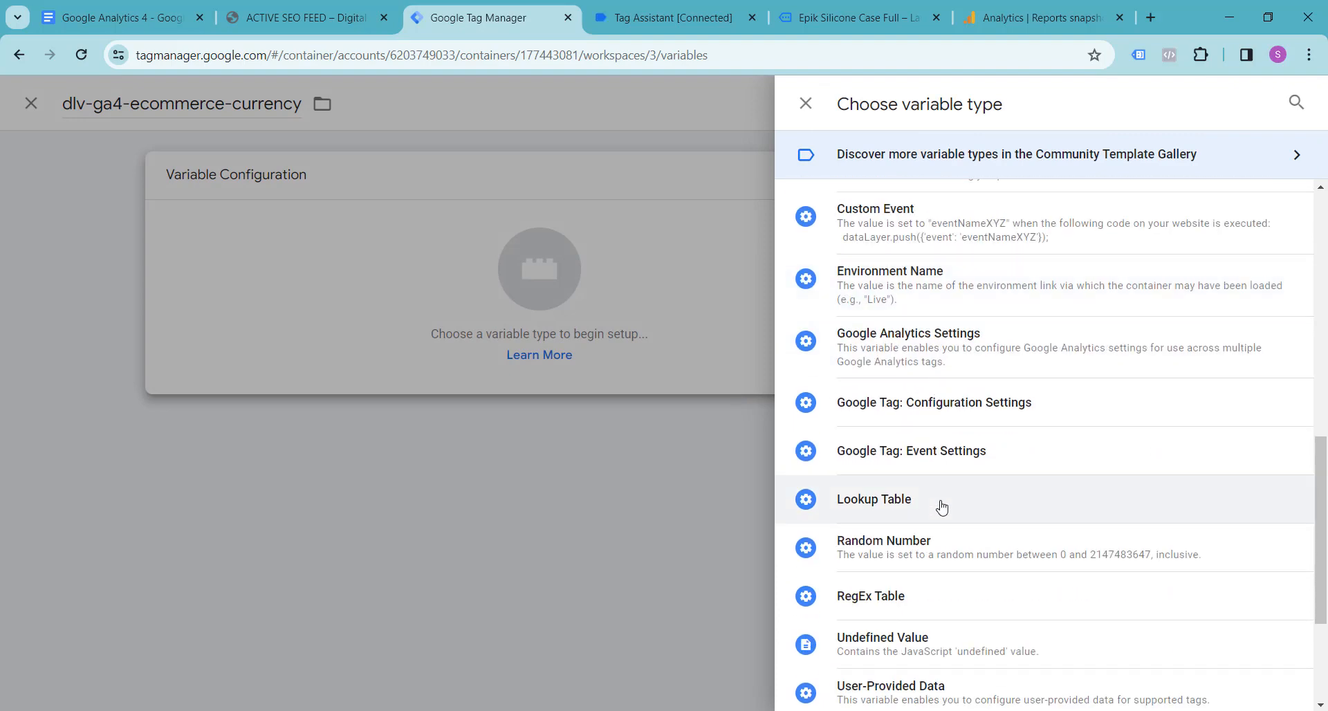
scroll(942, 507, "down", 3)
scroll(943, 507, "up", 4)
scroll(943, 507, "up", 4)
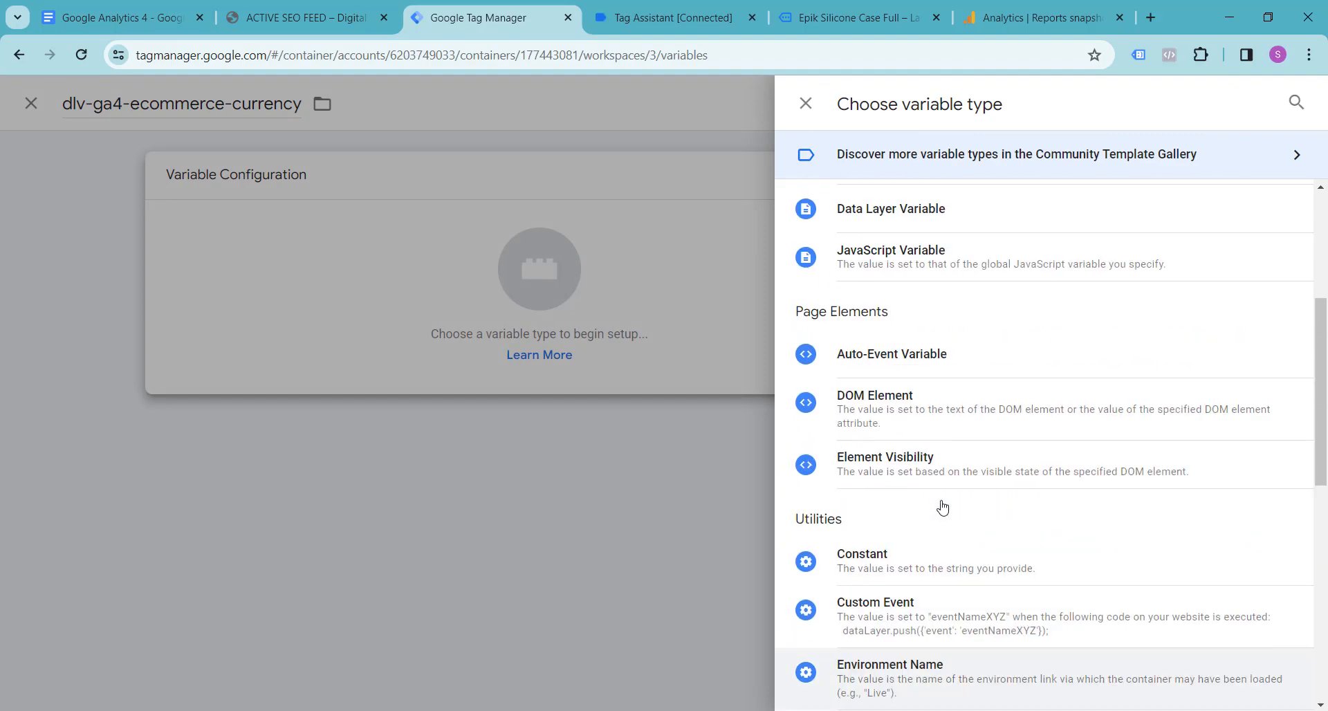
scroll(943, 491, "down", 2)
scroll(943, 492, "down", 6)
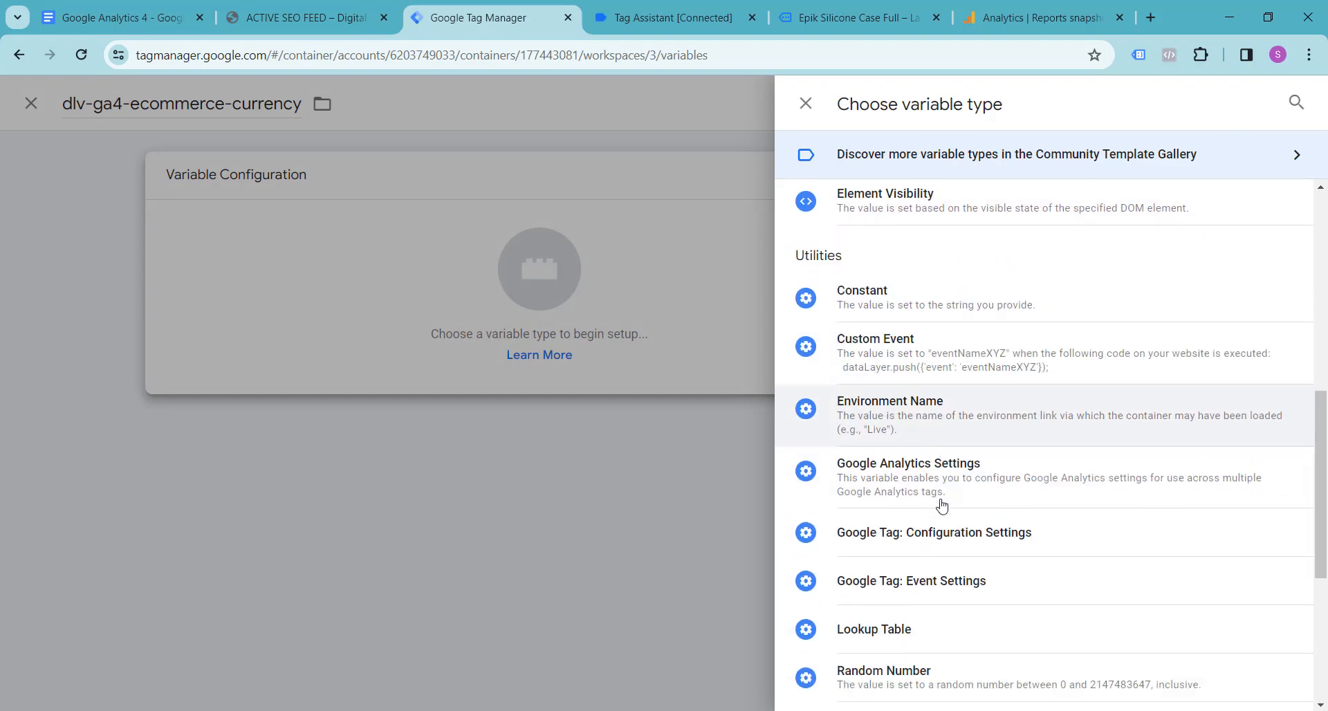
scroll(945, 571, "up", 1)
scroll(939, 586, "down", 3)
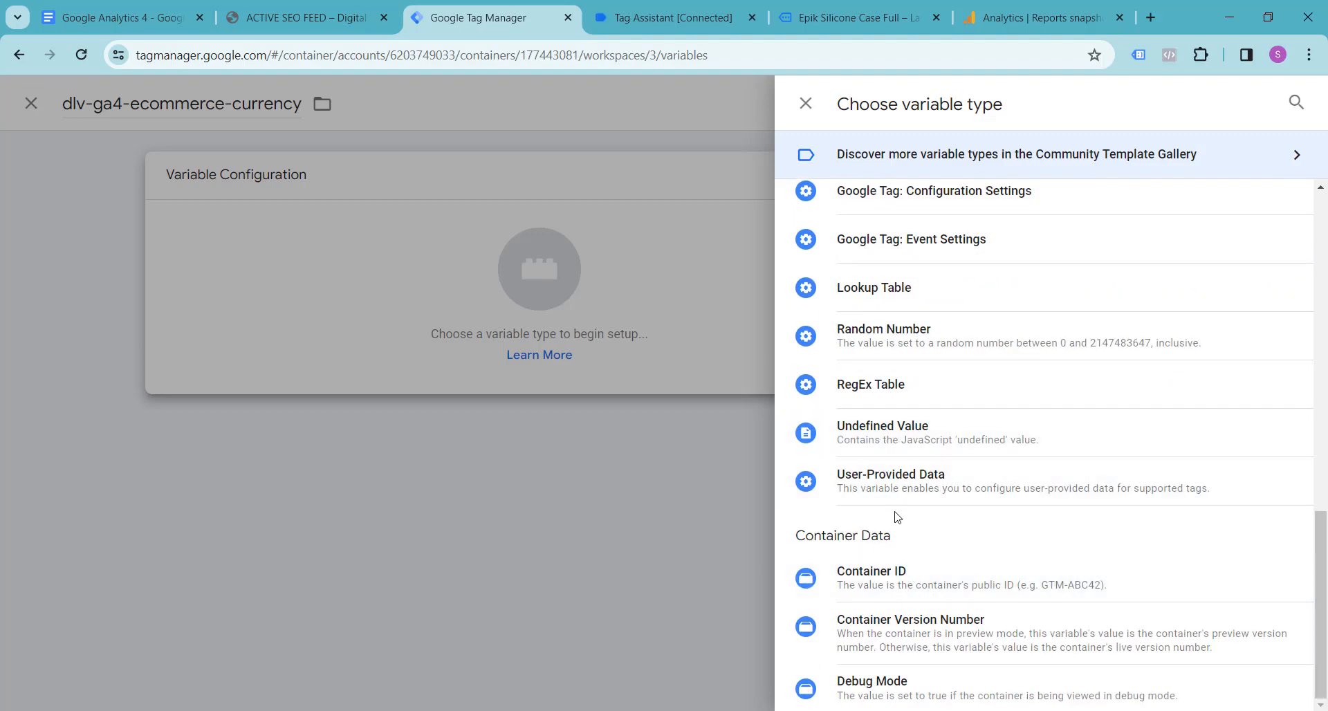
scroll(894, 518, "up", 8)
scroll(895, 511, "up", 3)
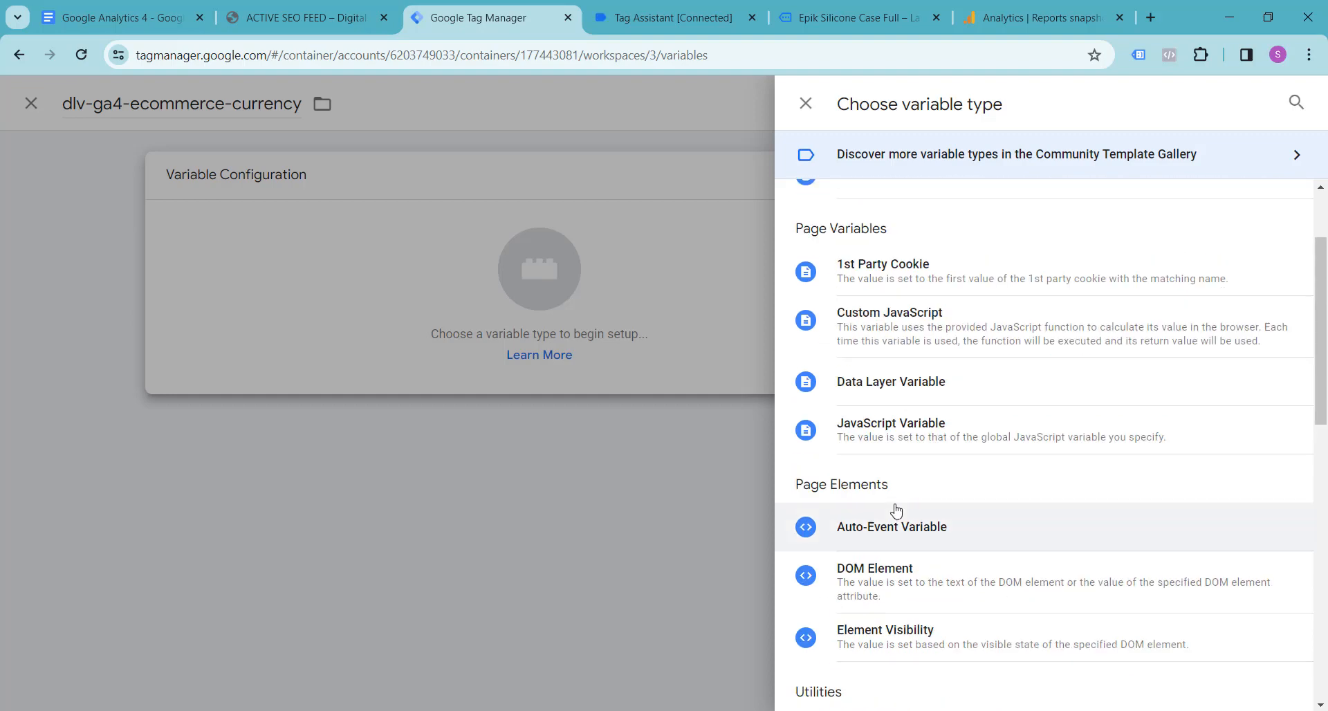
left_click(891, 393)
Step: Copy ecommerce.currency from the Google Docs notes and check the currency key under ecommerce in Tag Assistant's view_item data layer
left_click(454, 357)
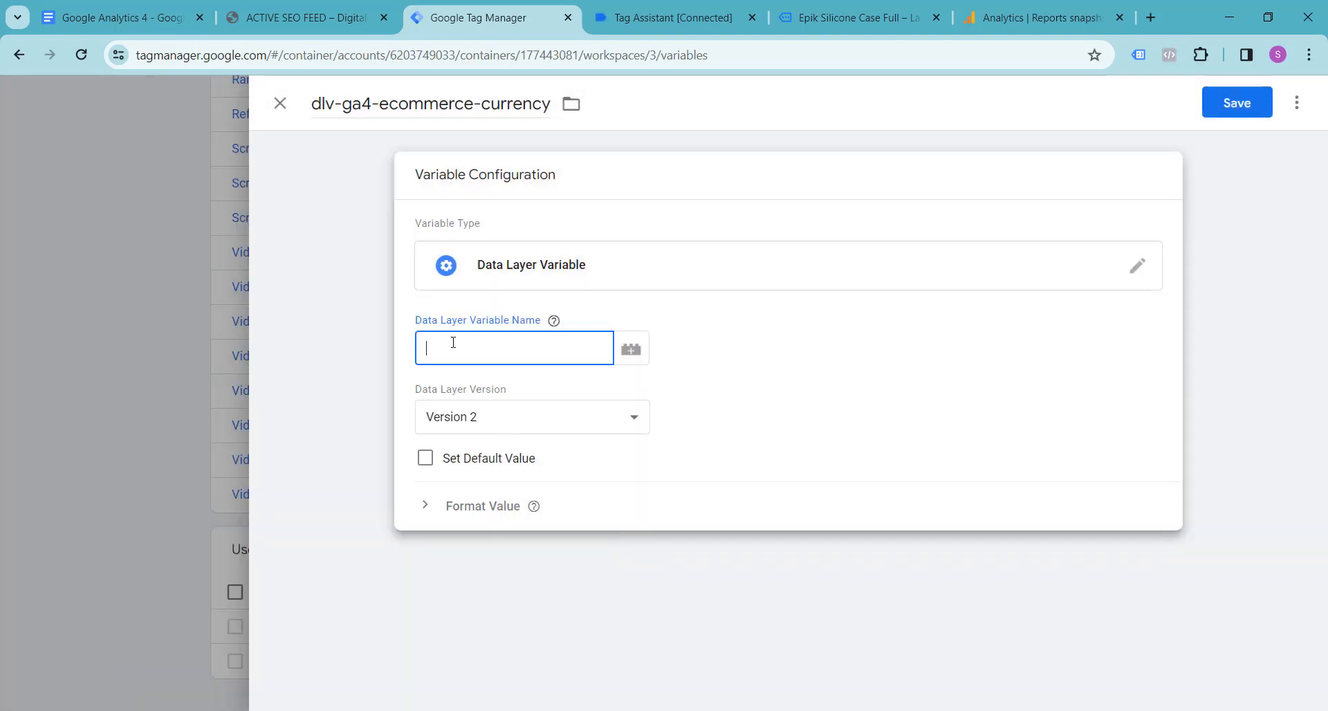
left_click(118, 18)
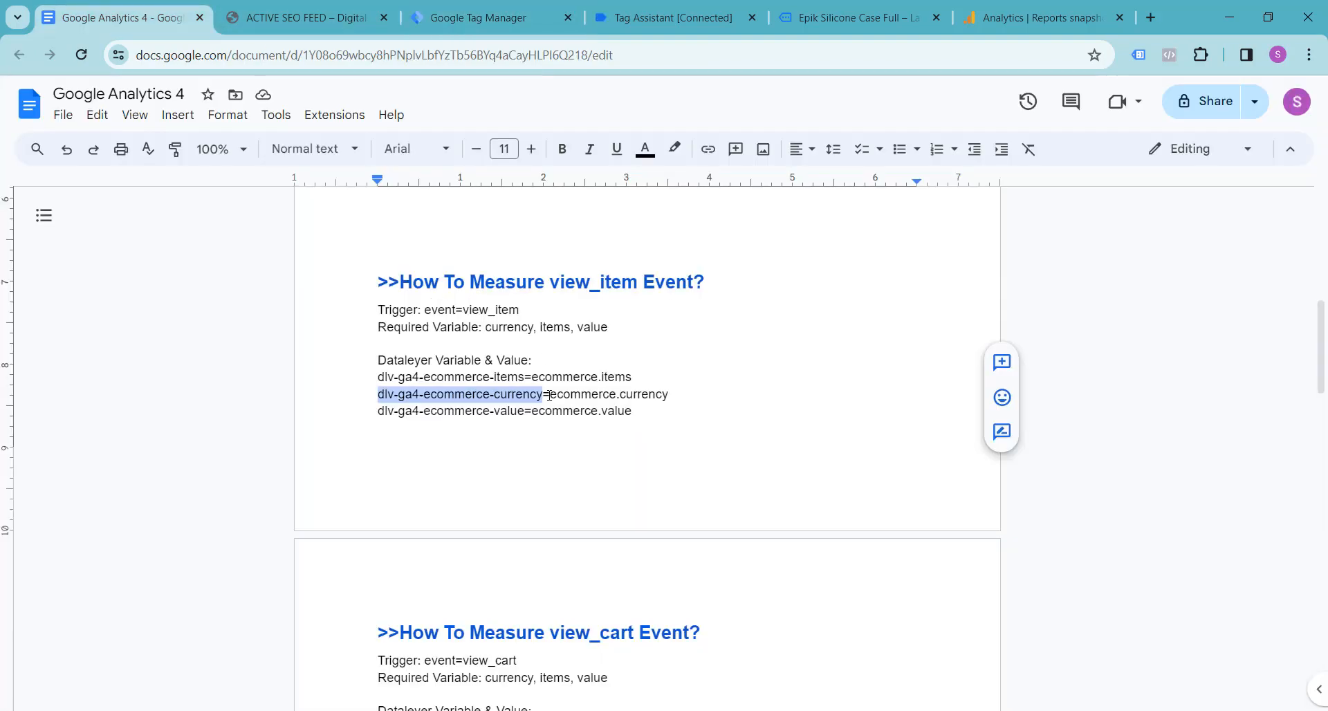
left_click_drag(550, 395, 690, 408)
key("ctrl+c")
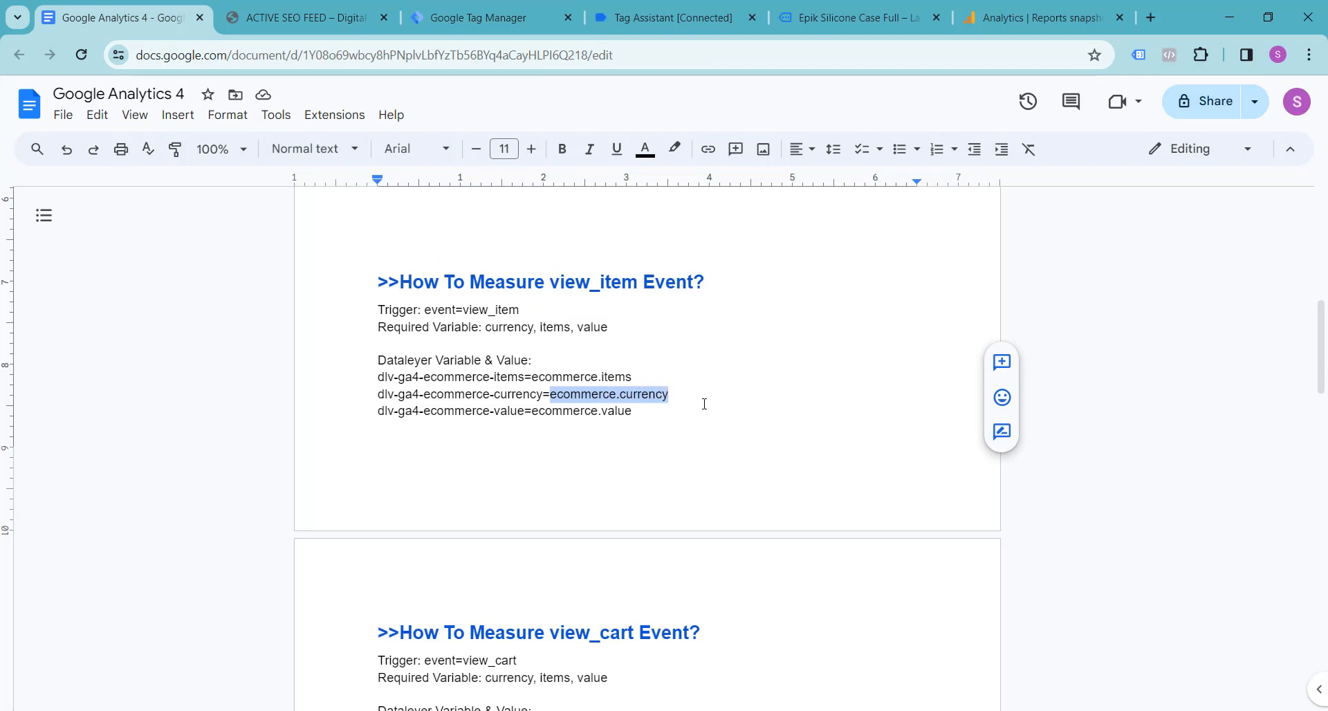
left_click(285, 9)
left_click(510, 10)
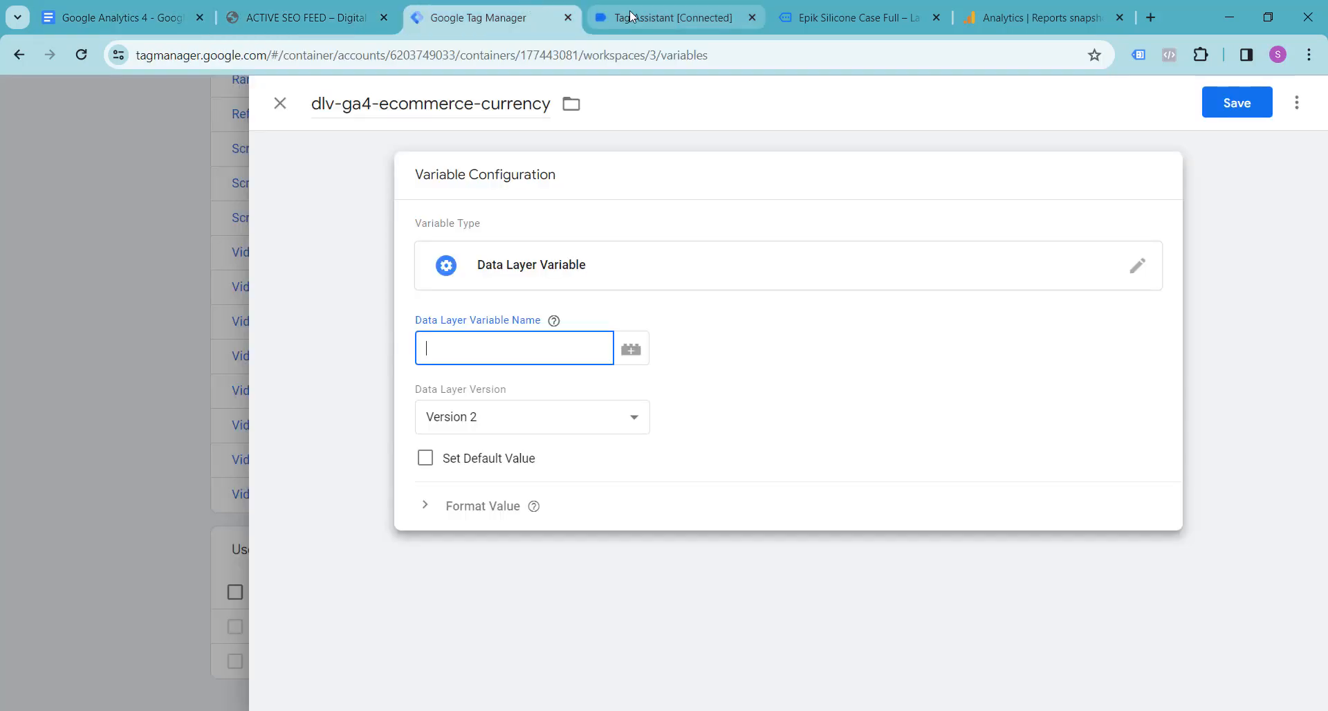
left_click(631, 15)
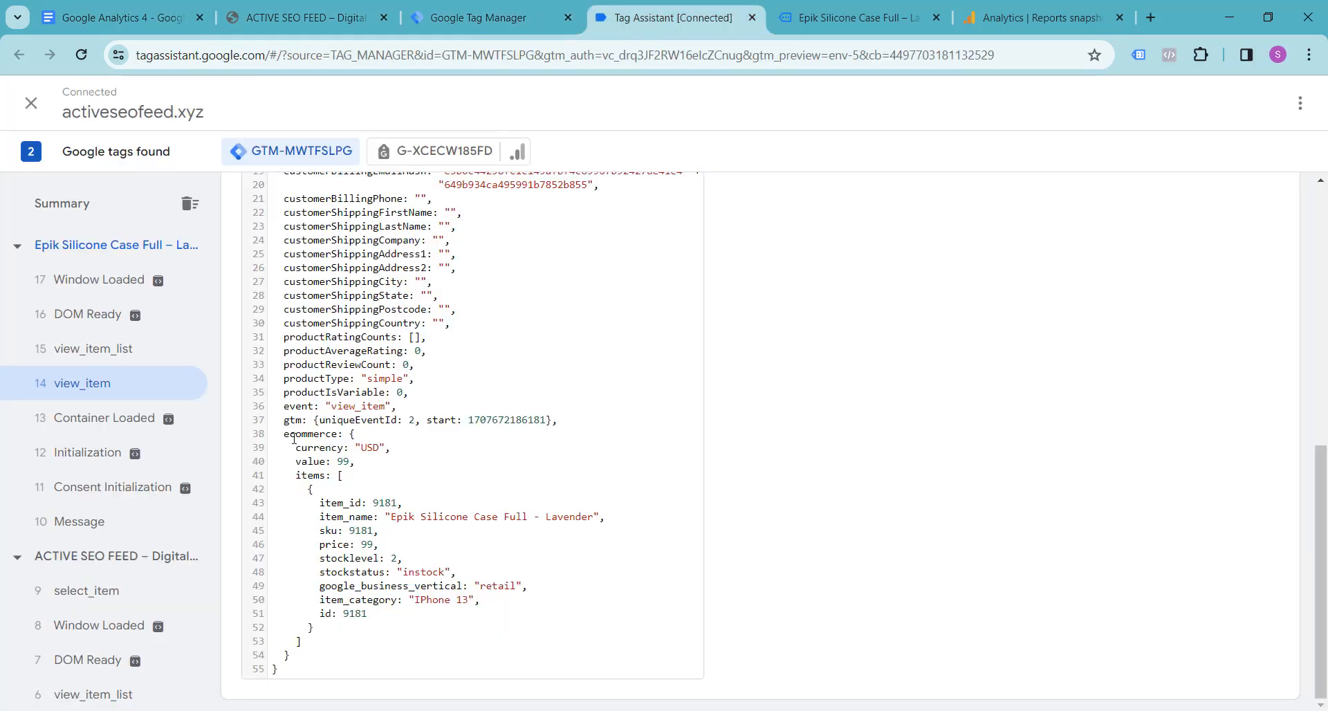
Step: Back in Tag Manager, set the Data Layer Variable Name to ecommerce.currency and save the variable
left_click(243, 9)
left_click(453, 6)
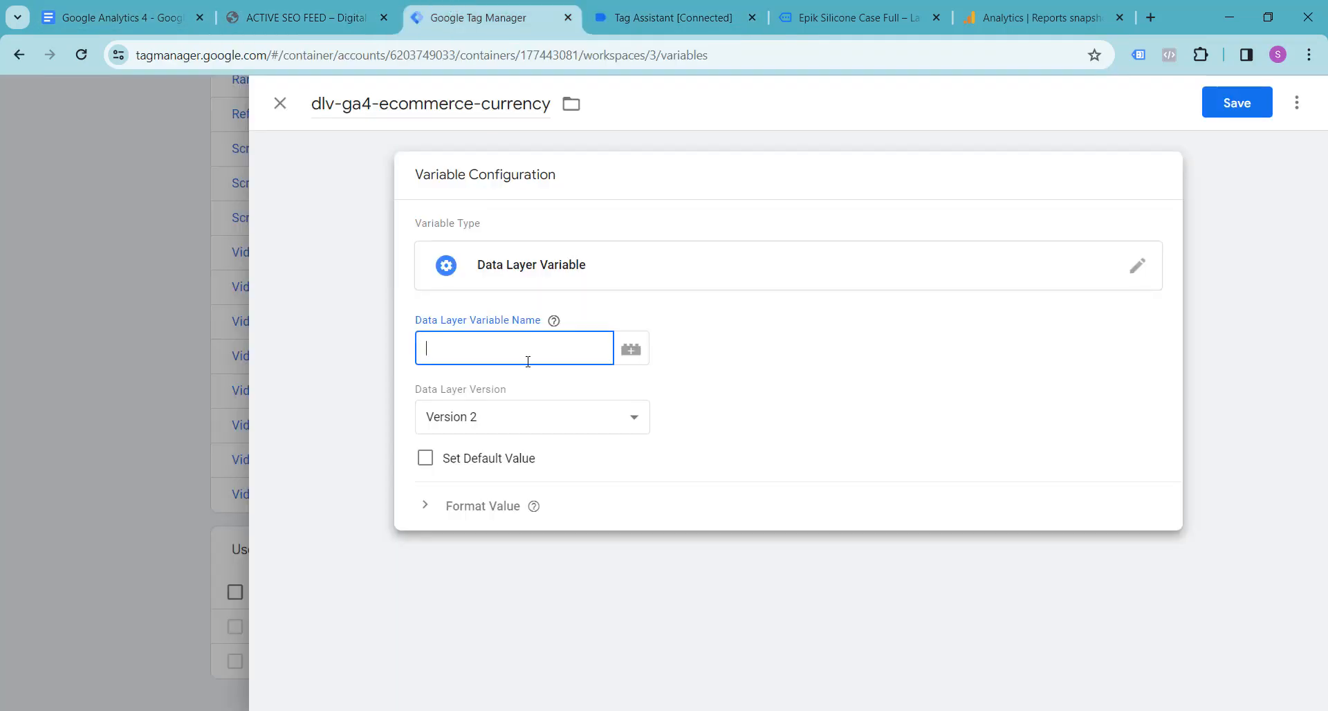
key("ctrl+v")
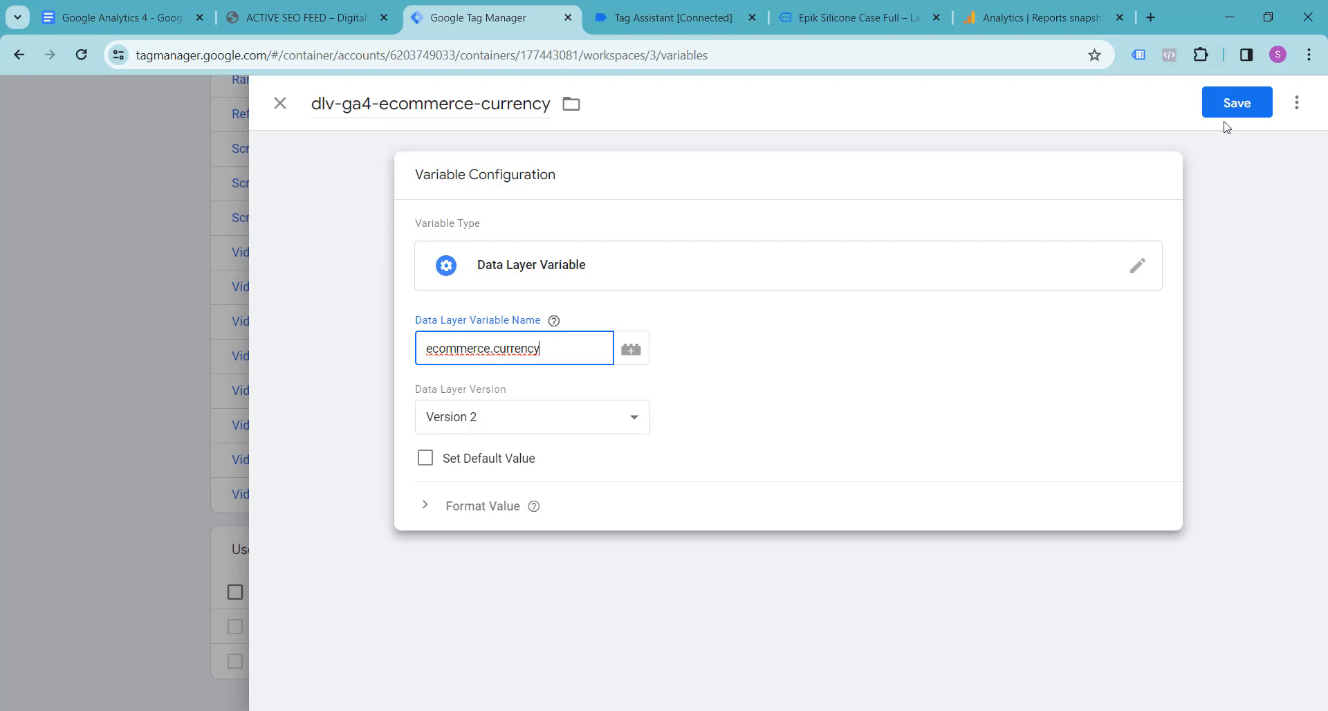
left_click(1007, 406)
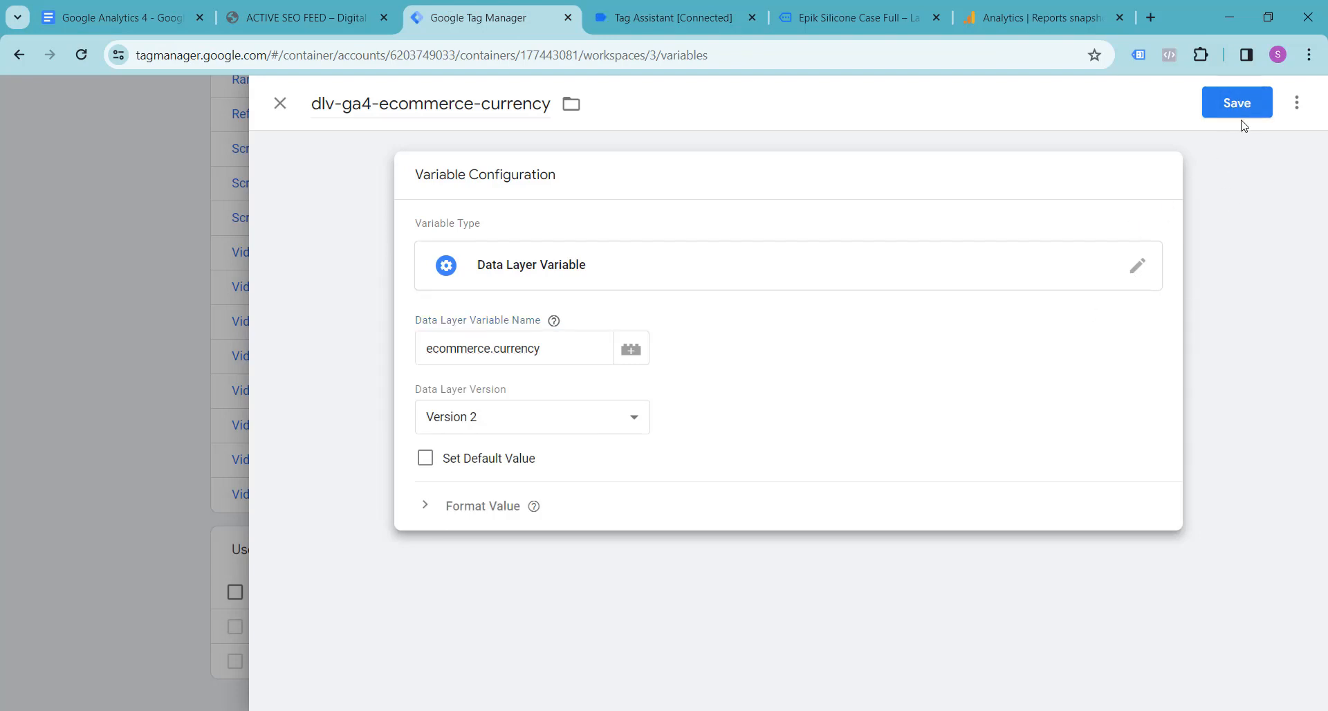
left_click(1239, 104)
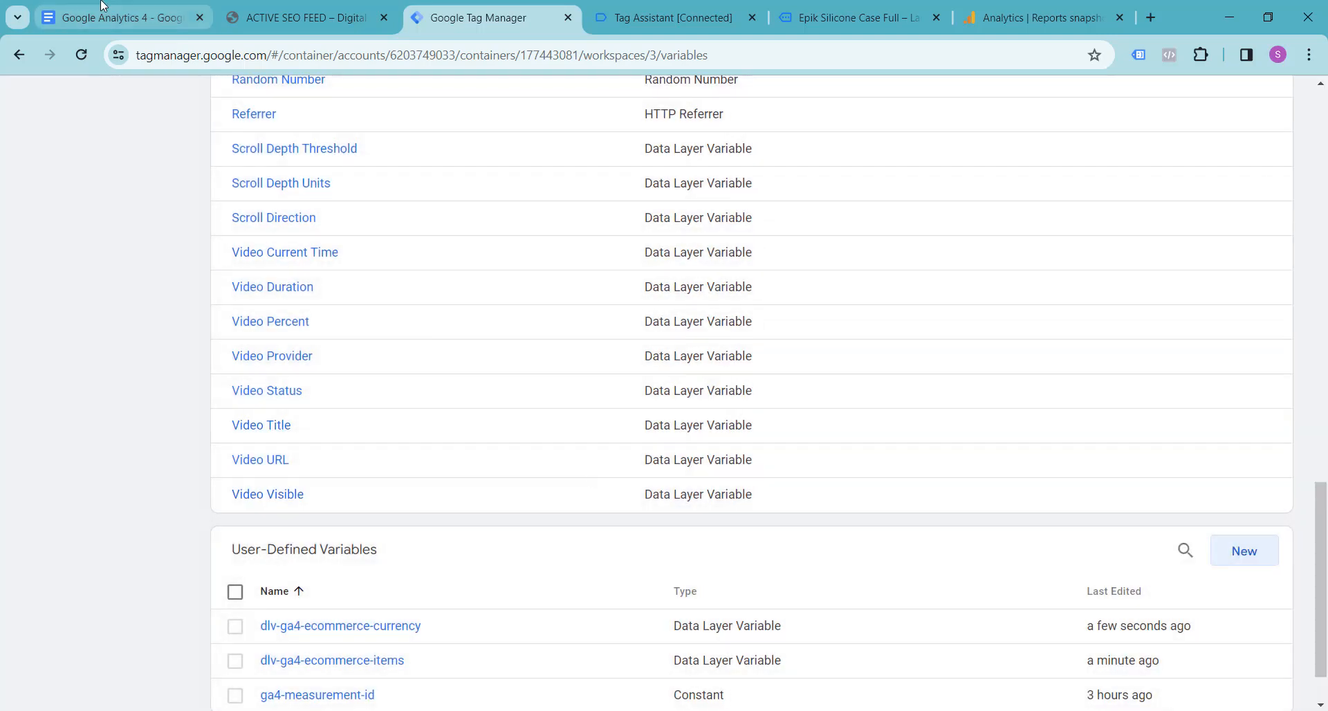
Step: Create another user-defined variable in Tag Manager named dlv-ga4-ecommerce-value, copying the name from the Google Docs notes
left_click(103, 7)
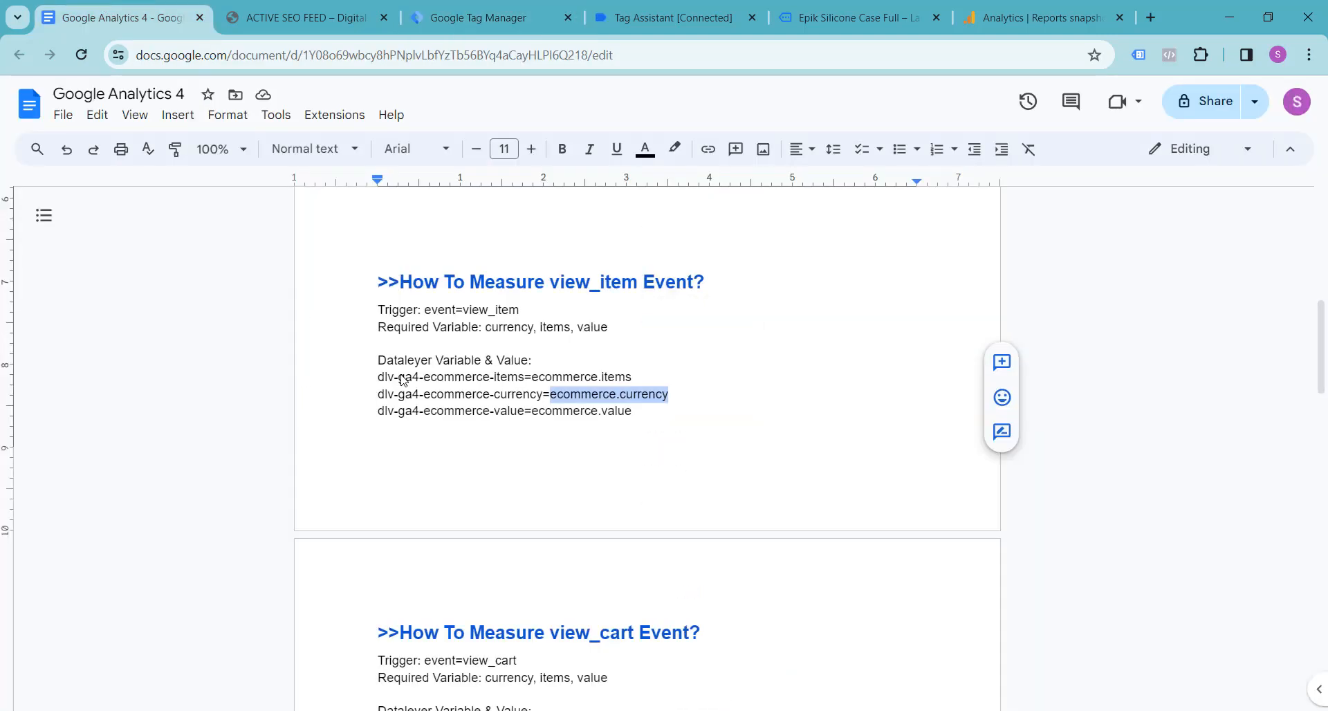
left_click_drag(374, 412, 528, 415)
key("ctrl+c")
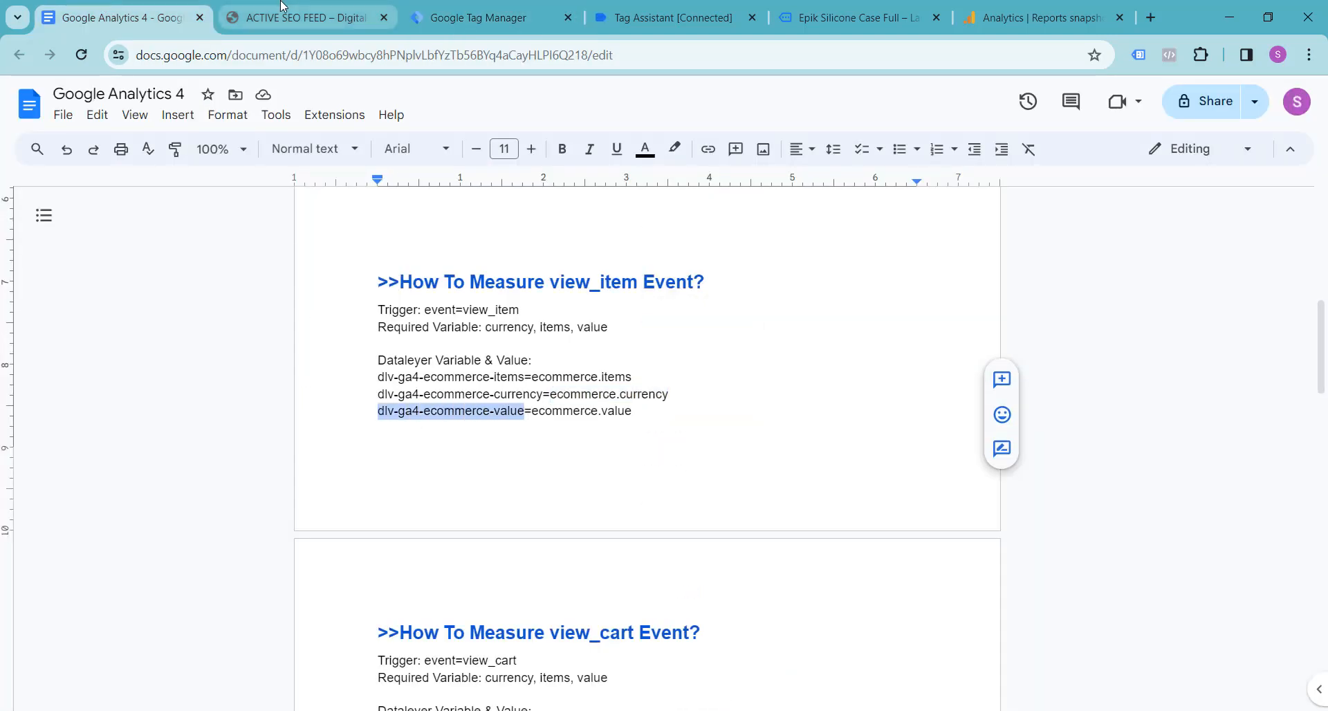
left_click(282, 14)
left_click(457, 5)
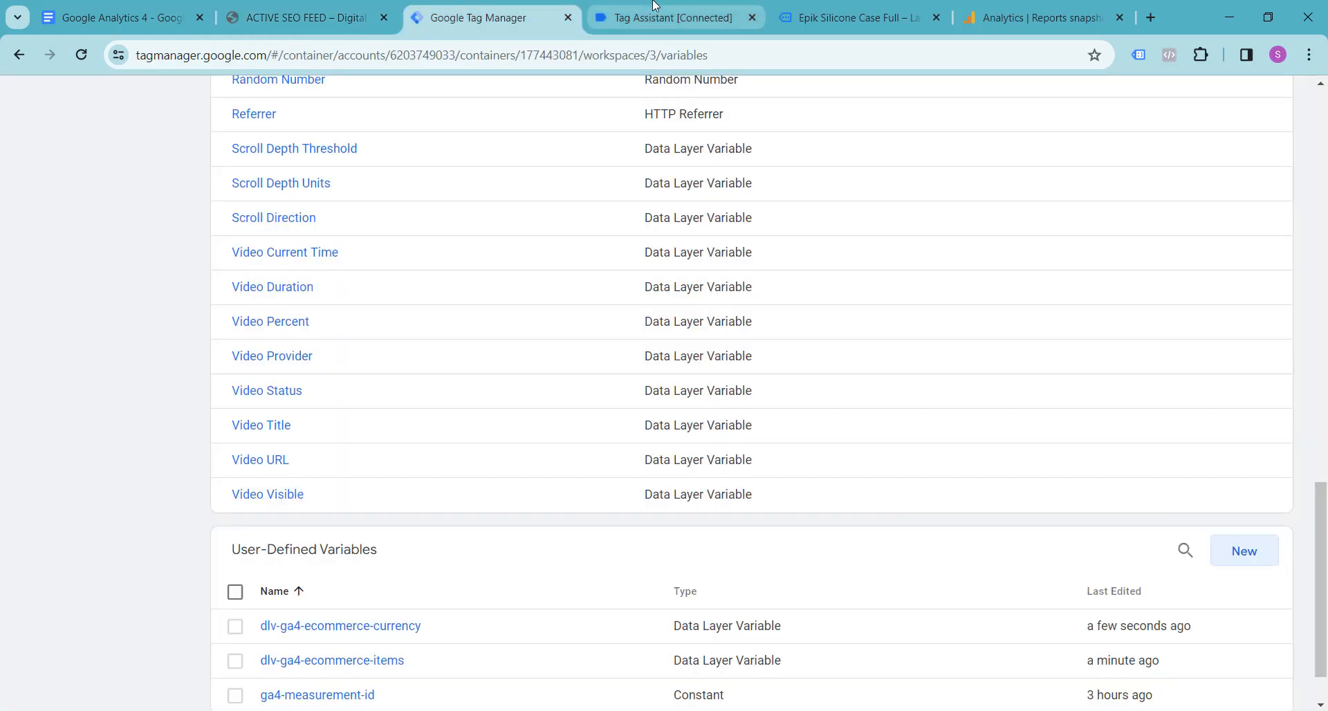
left_click(609, 14)
left_click(429, 14)
scroll(1024, 485, "down", 1)
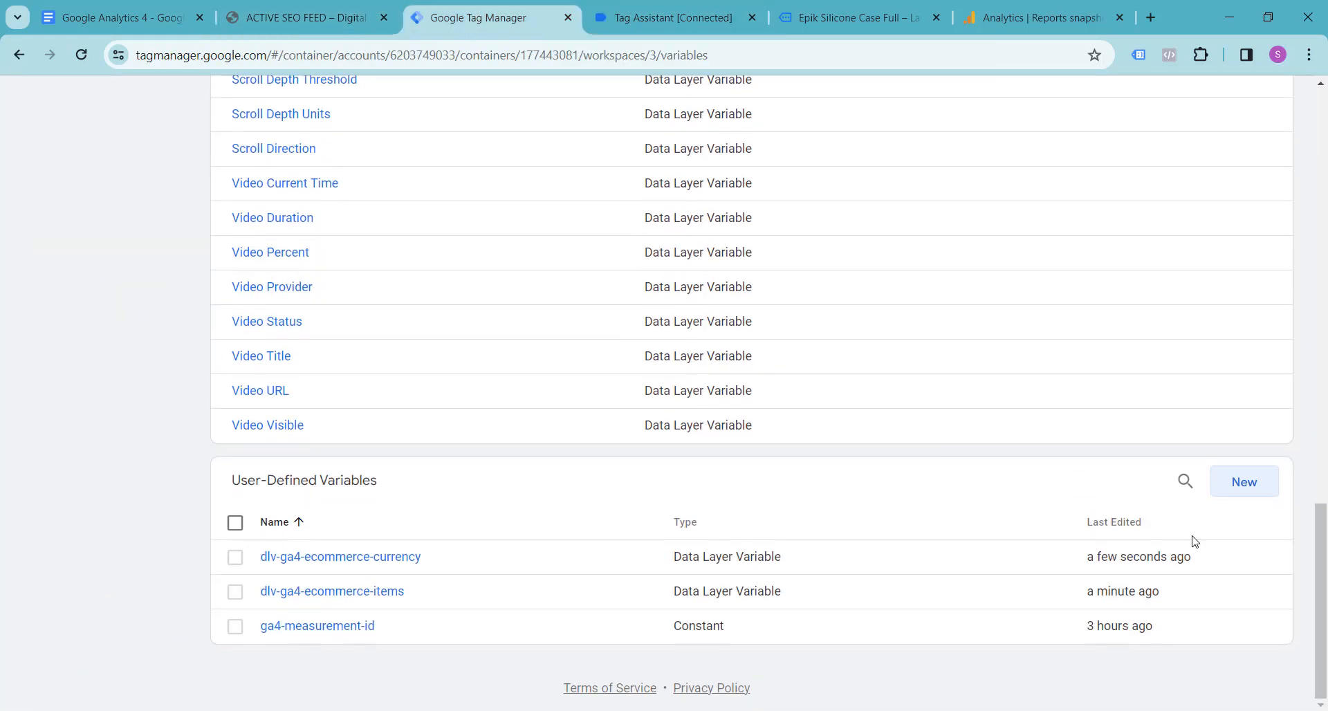
left_click(1244, 481)
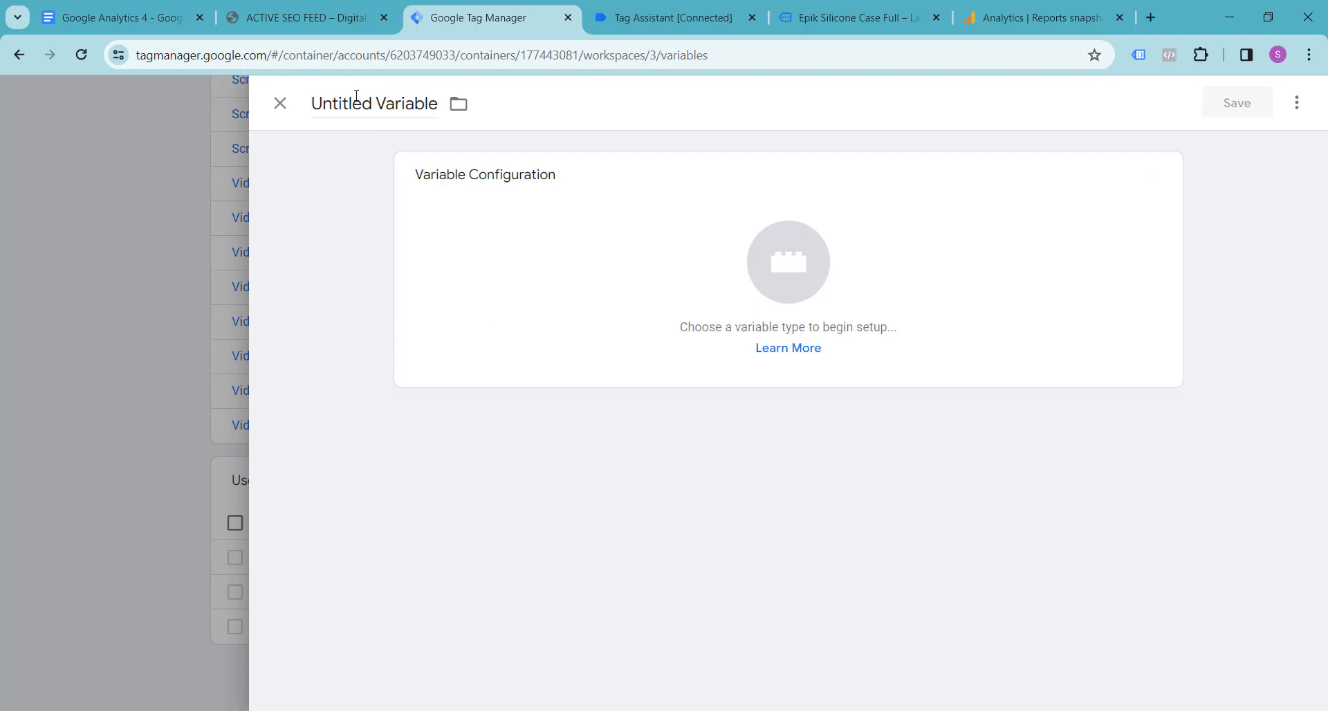
triple_click(356, 105)
key("ctrl+v")
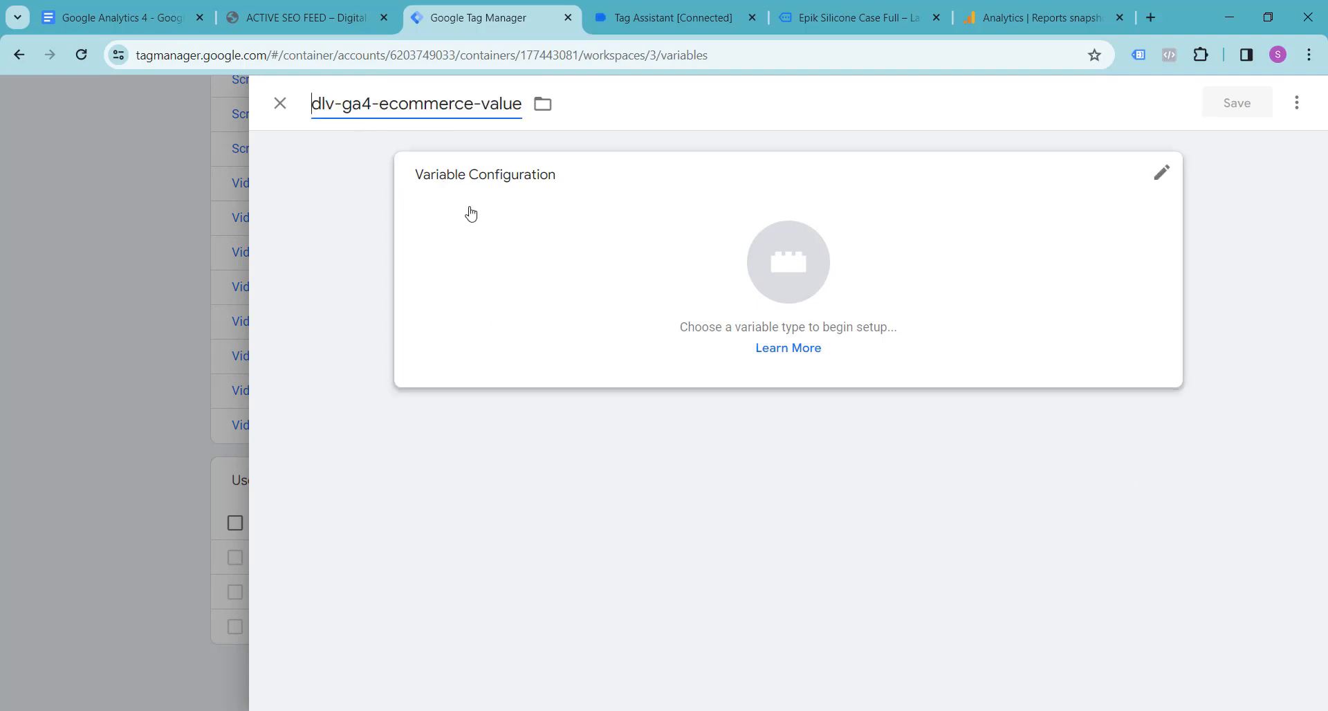
Step: Make dlv-ga4-ecommerce-value a Data Layer Variable with the Data Layer Variable Name ecommerce.value, copied from the Google Docs notes
left_click(821, 277)
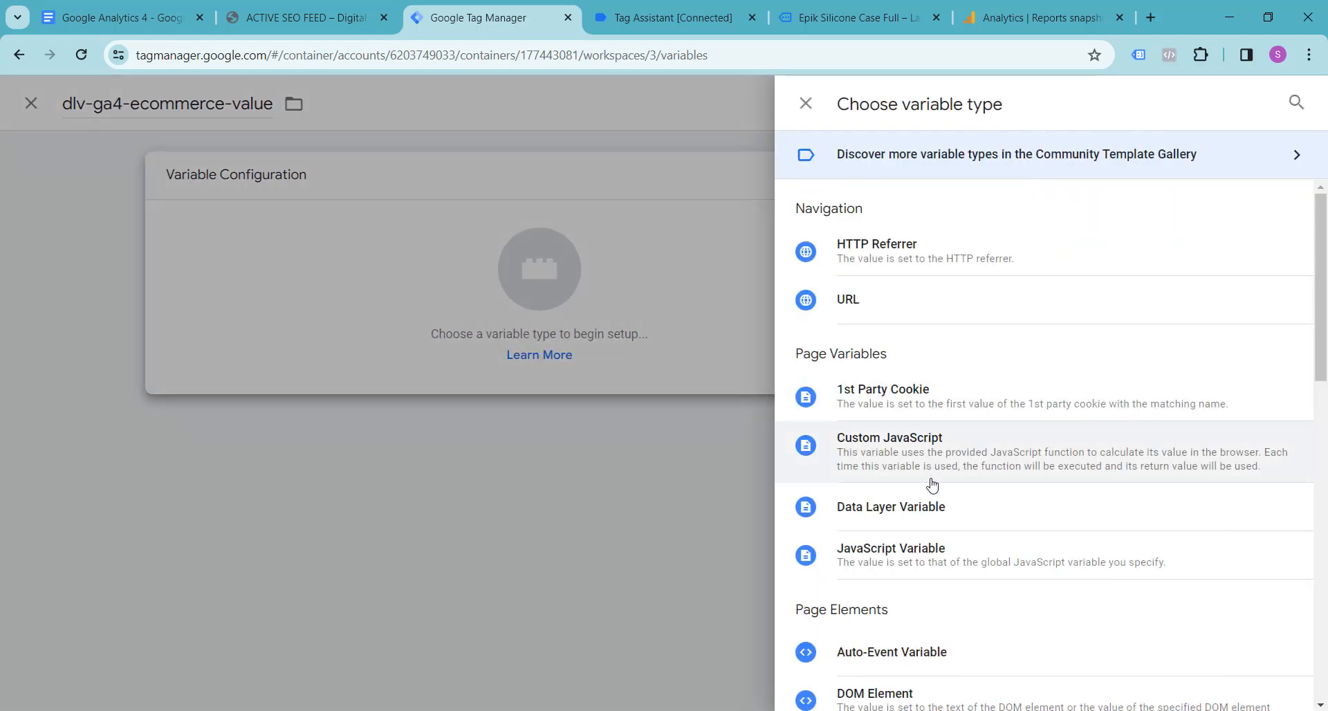
left_click(927, 511)
left_click(100, 8)
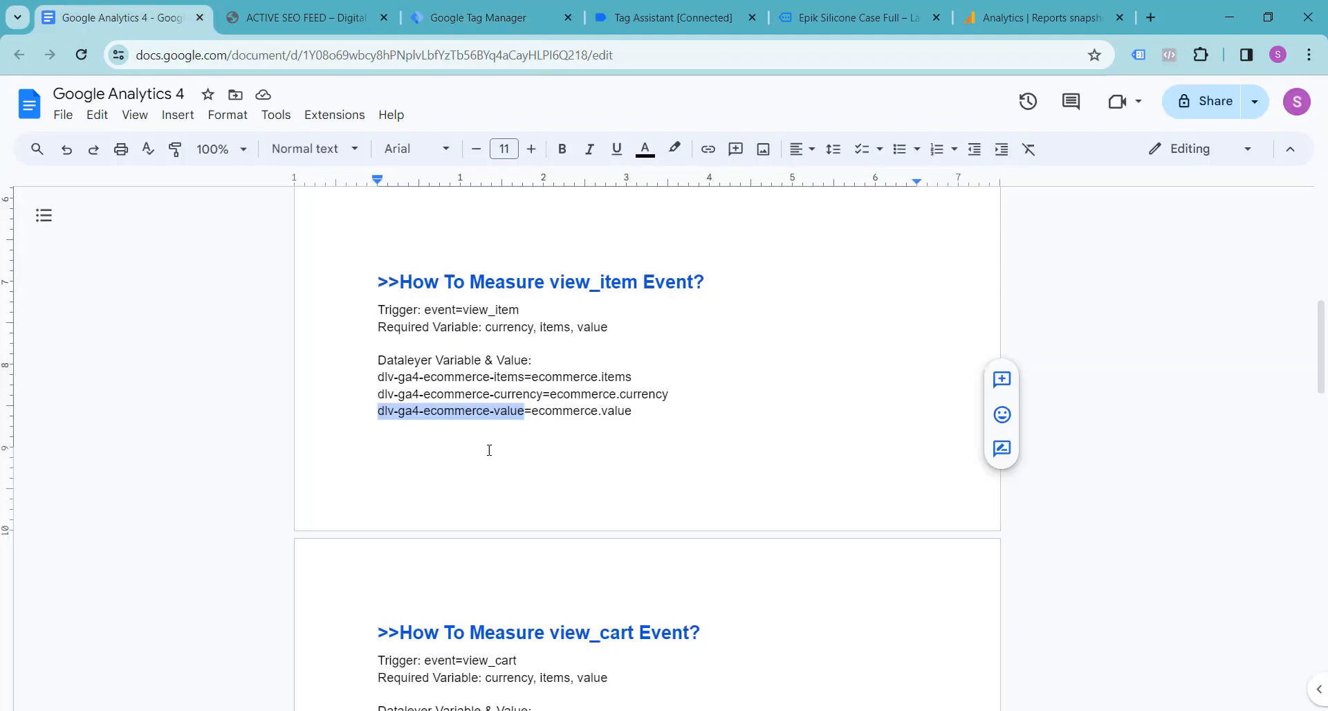
left_click_drag(531, 413, 632, 414)
key("ctrl+c")
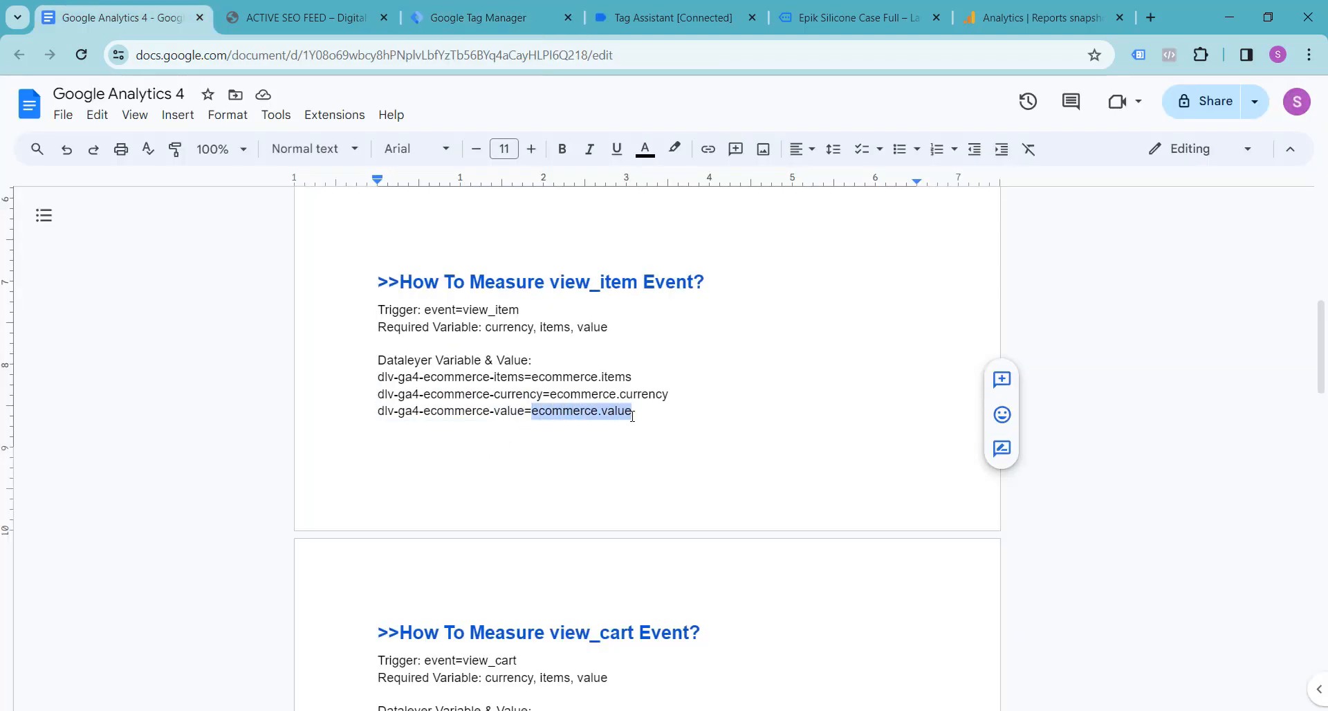
left_click(484, 18)
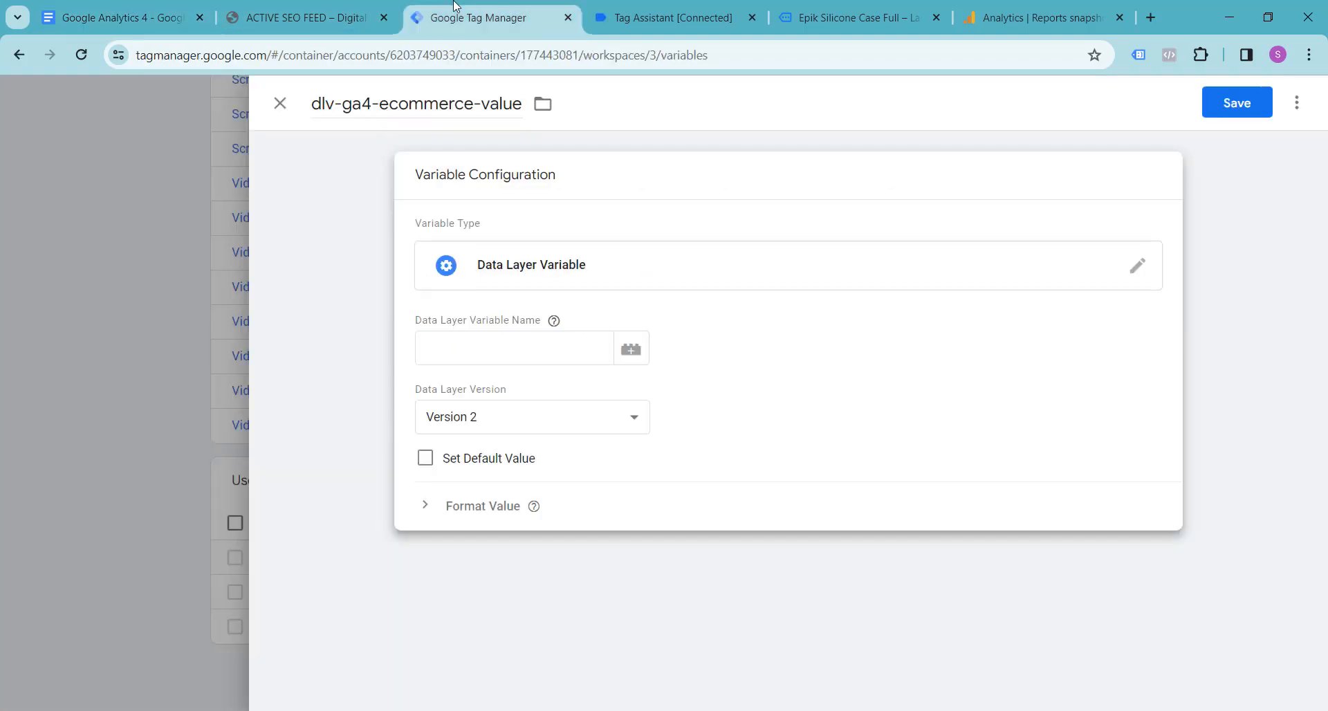
left_click(553, 352)
key("ctrl+v")
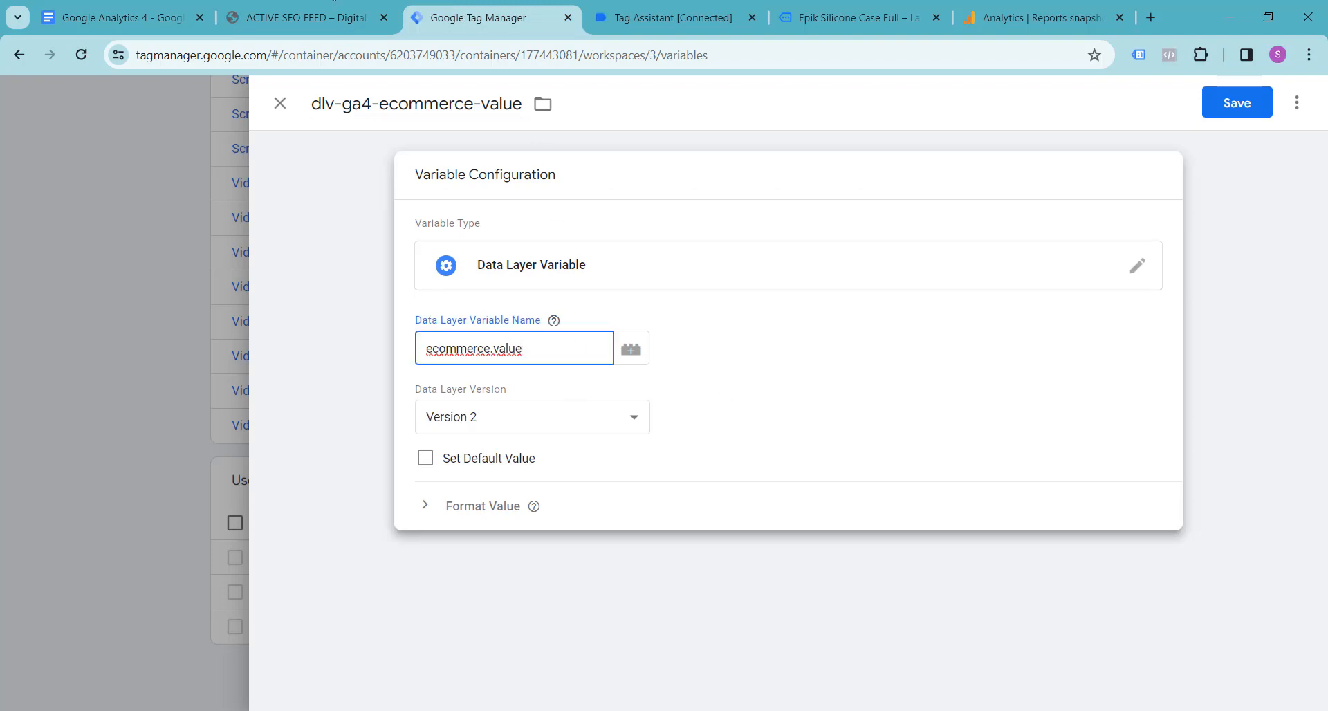
Step: Check the value key in Tag Assistant's view_item data layer, then save the dlv-ga4-ecommerce-value variable in Tag Manager
left_click(305, 17)
left_click(639, 10)
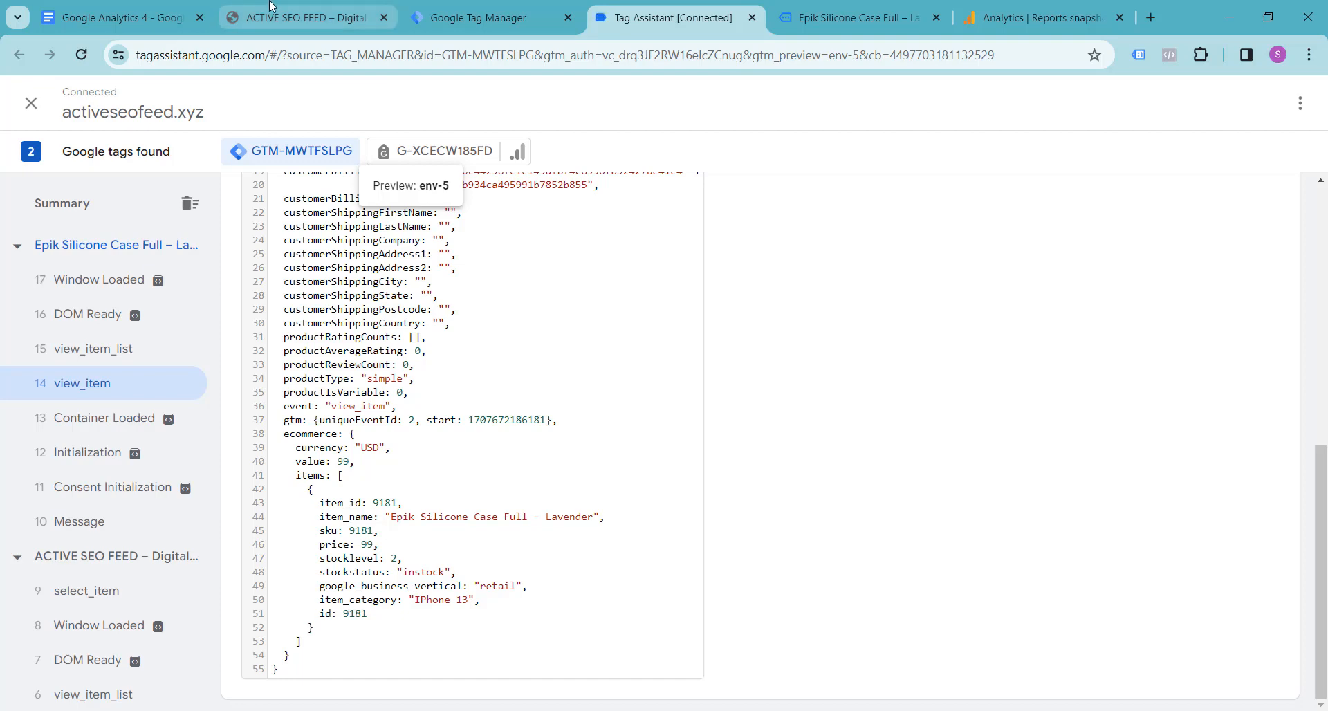
left_click(304, 17)
left_click(484, 18)
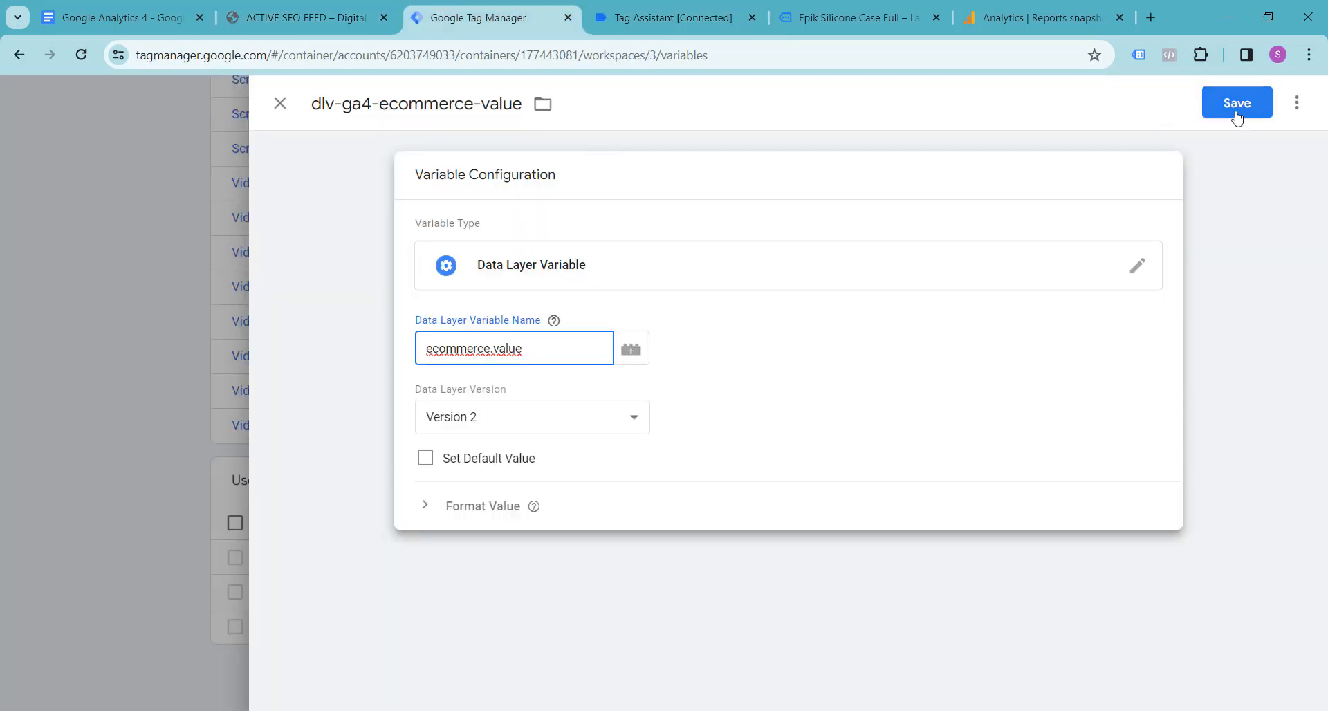
left_click(1235, 107)
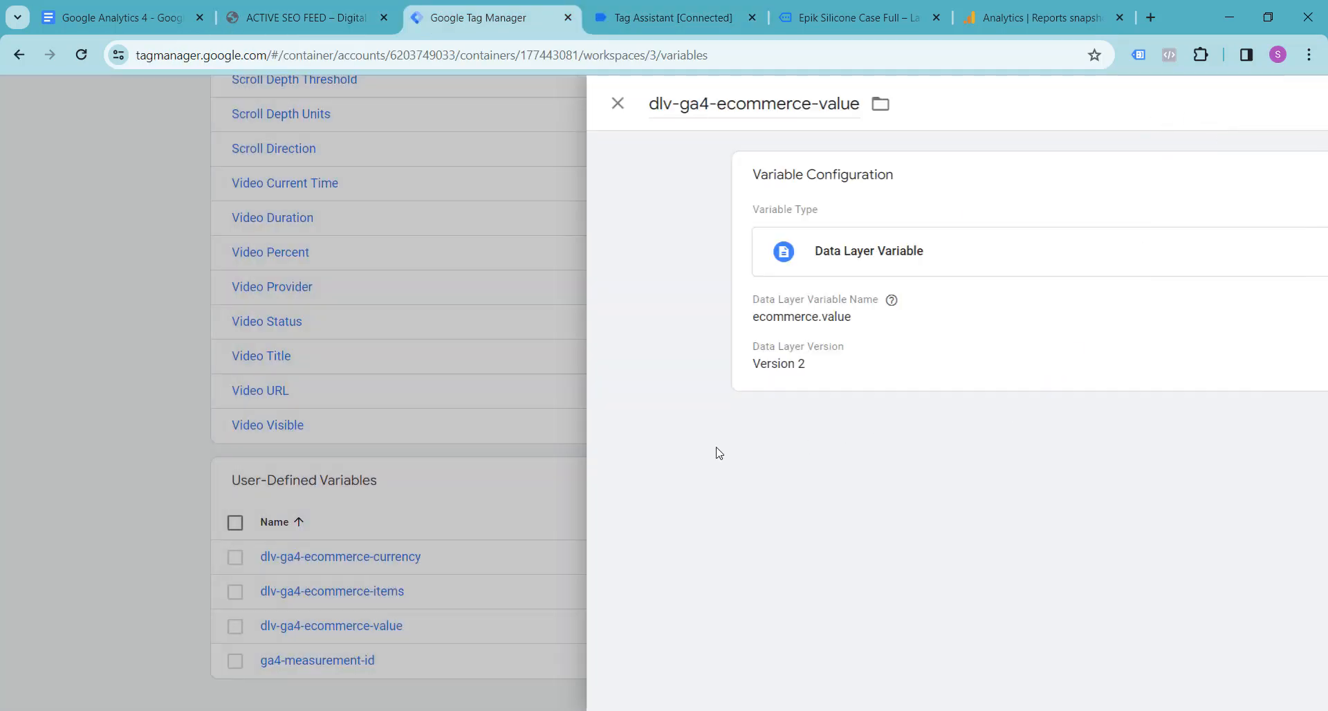
Step: Create a new tag in the Tag Manager workspace and name it GA4-VIEW-ITEM-TAG
scroll(96, 298, "up", 5)
scroll(95, 296, "up", 12)
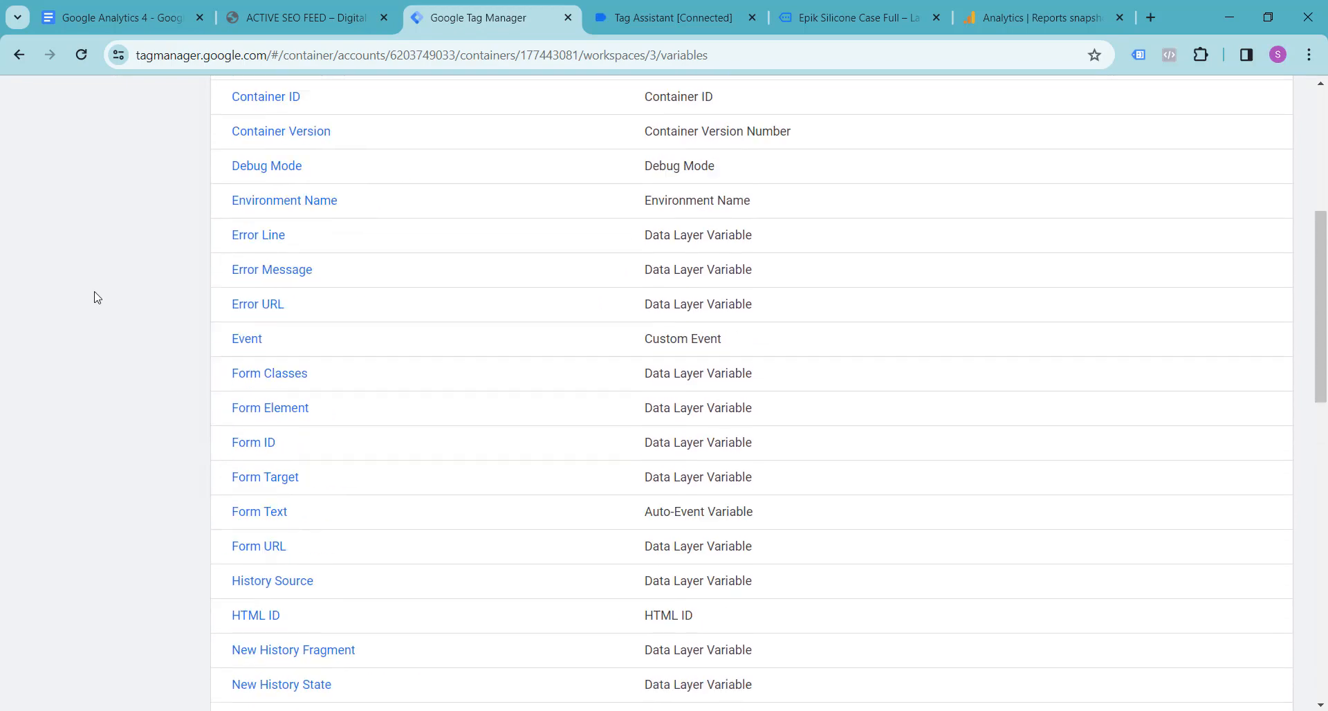
left_click(71, 326)
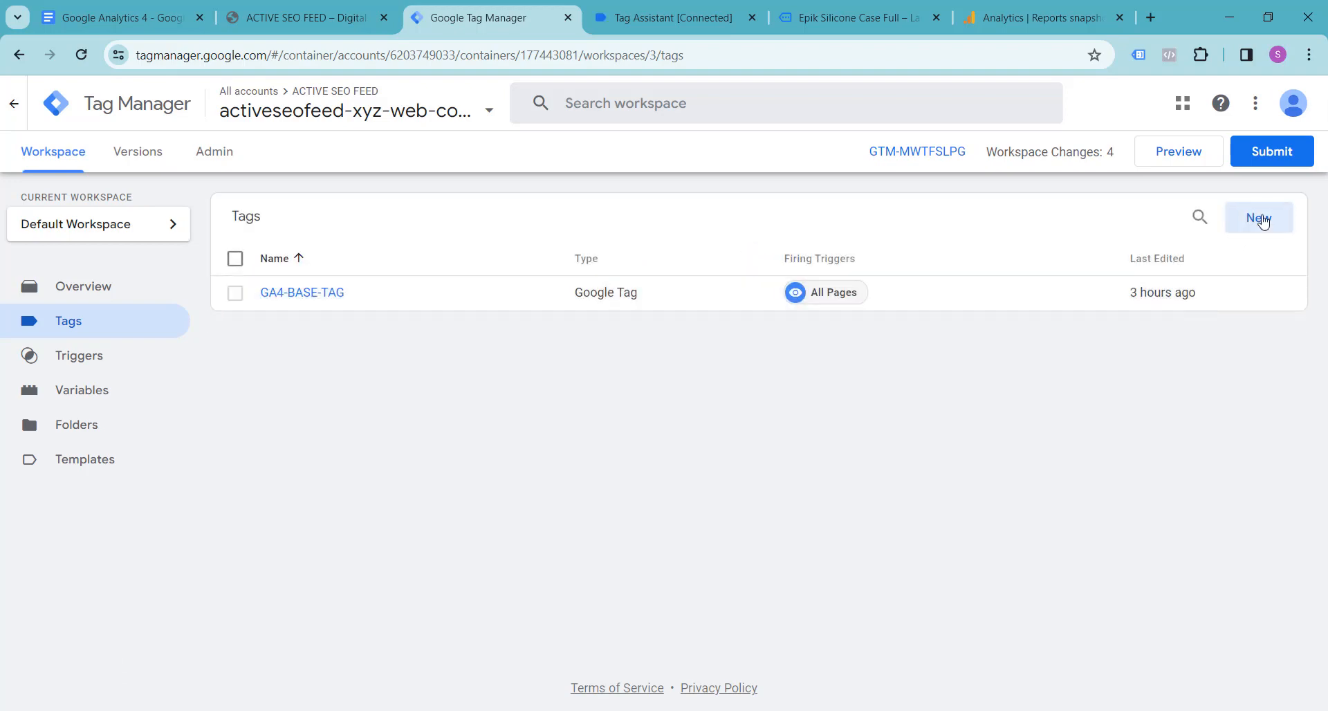
left_click(1256, 216)
left_click(366, 101)
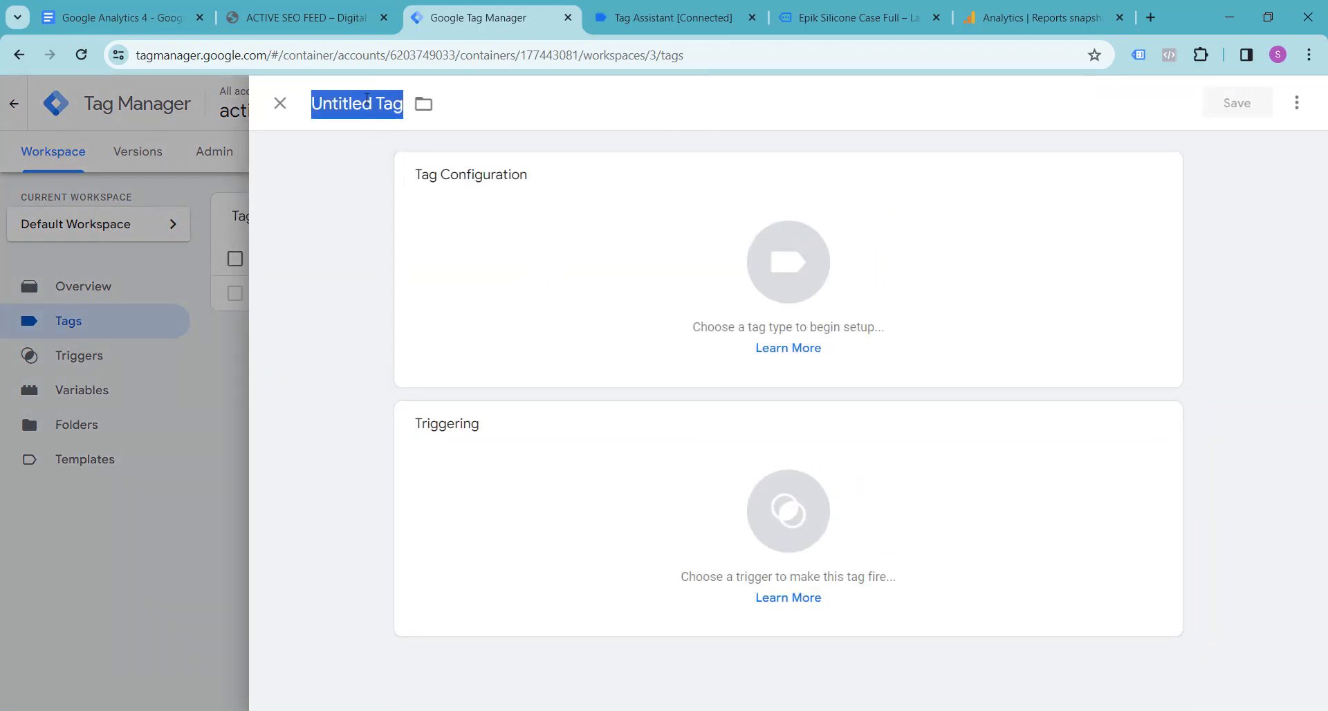
type("GA4-")
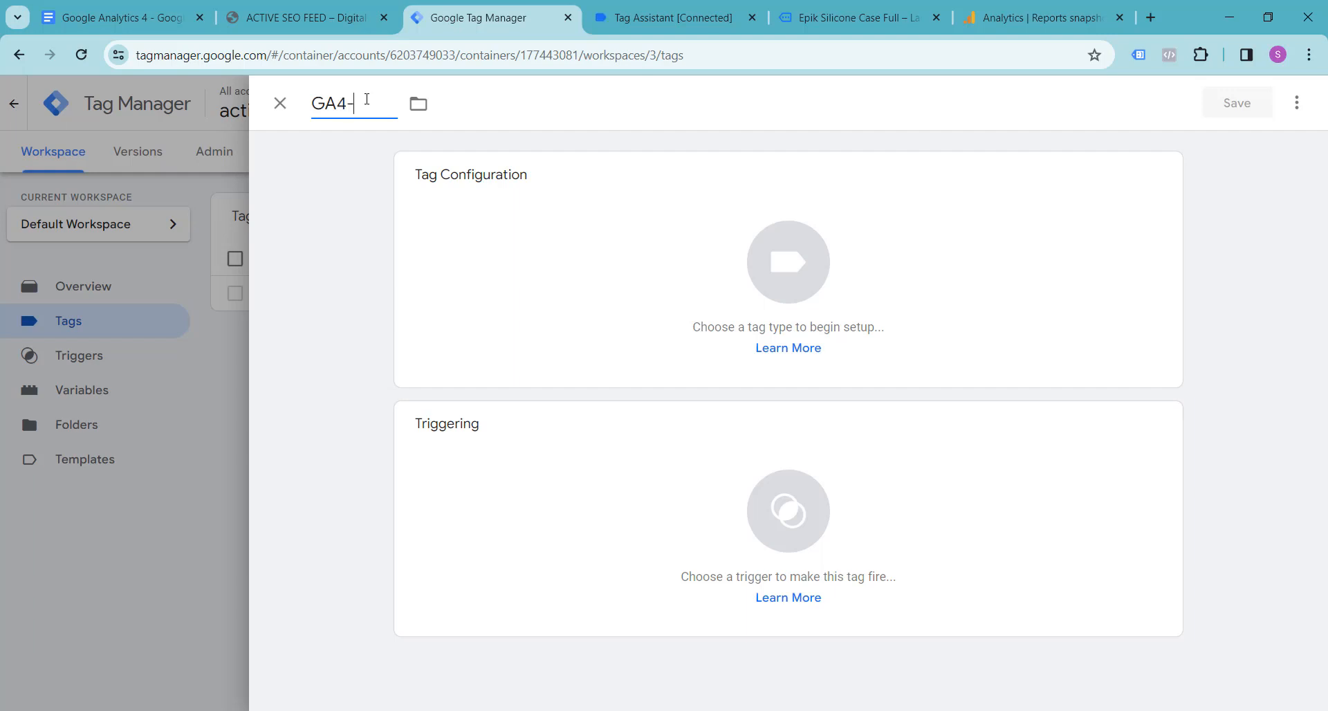
type("VIEW-ITE")
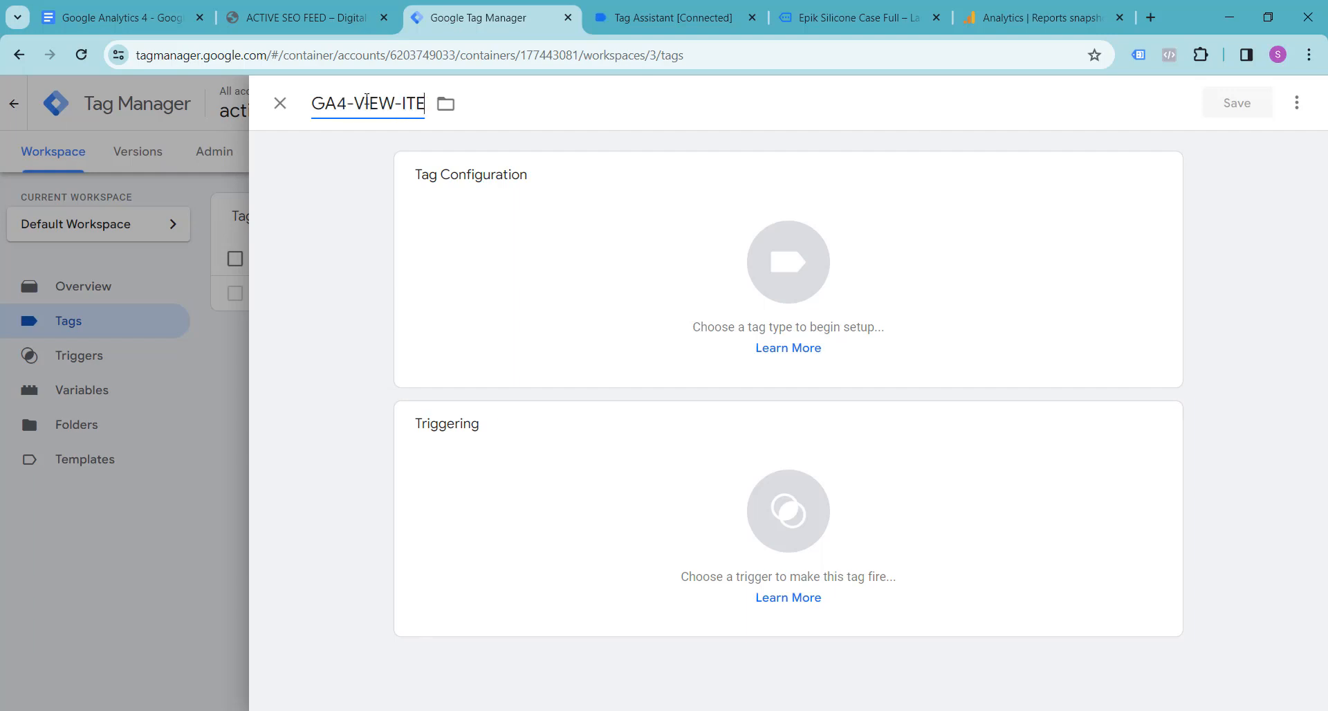
type("m")
key("BackSpace")
type("M-TAG")
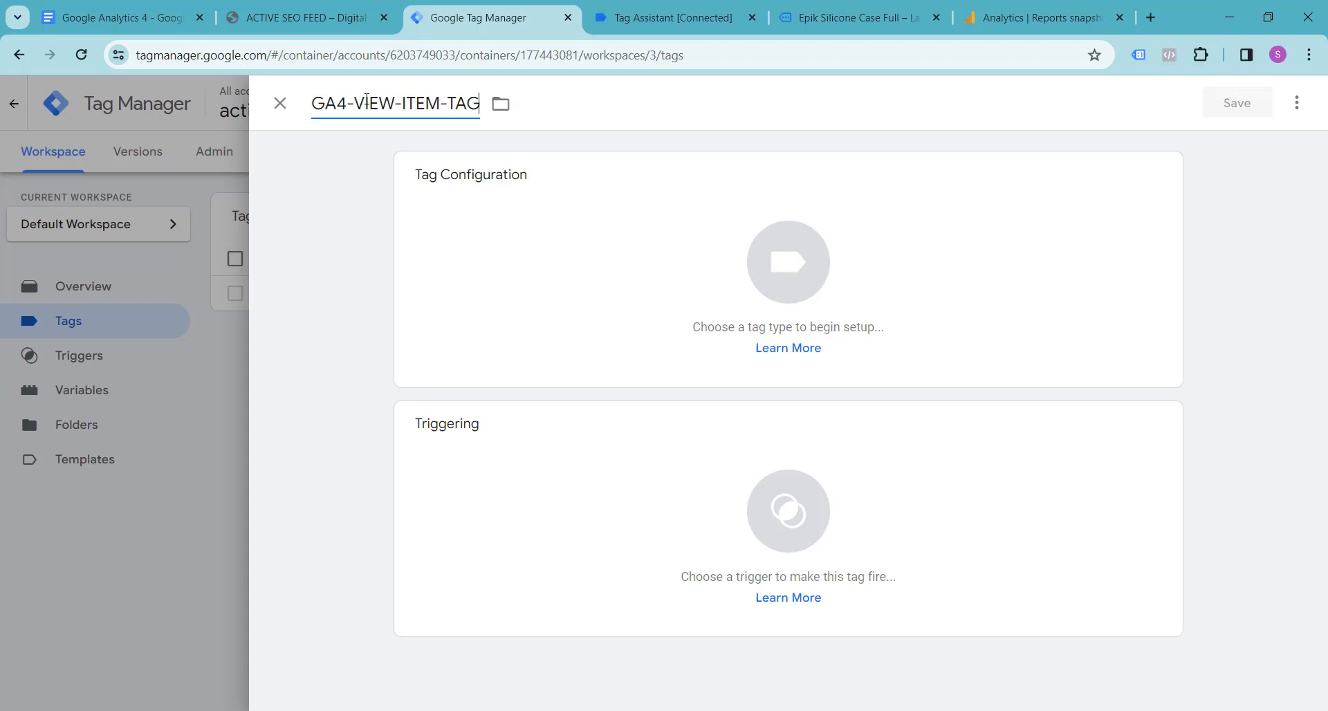
Step: Set the tag type of GA4-VIEW-ITEM-TAG to Google Analytics: GA4 Event
left_click(783, 269)
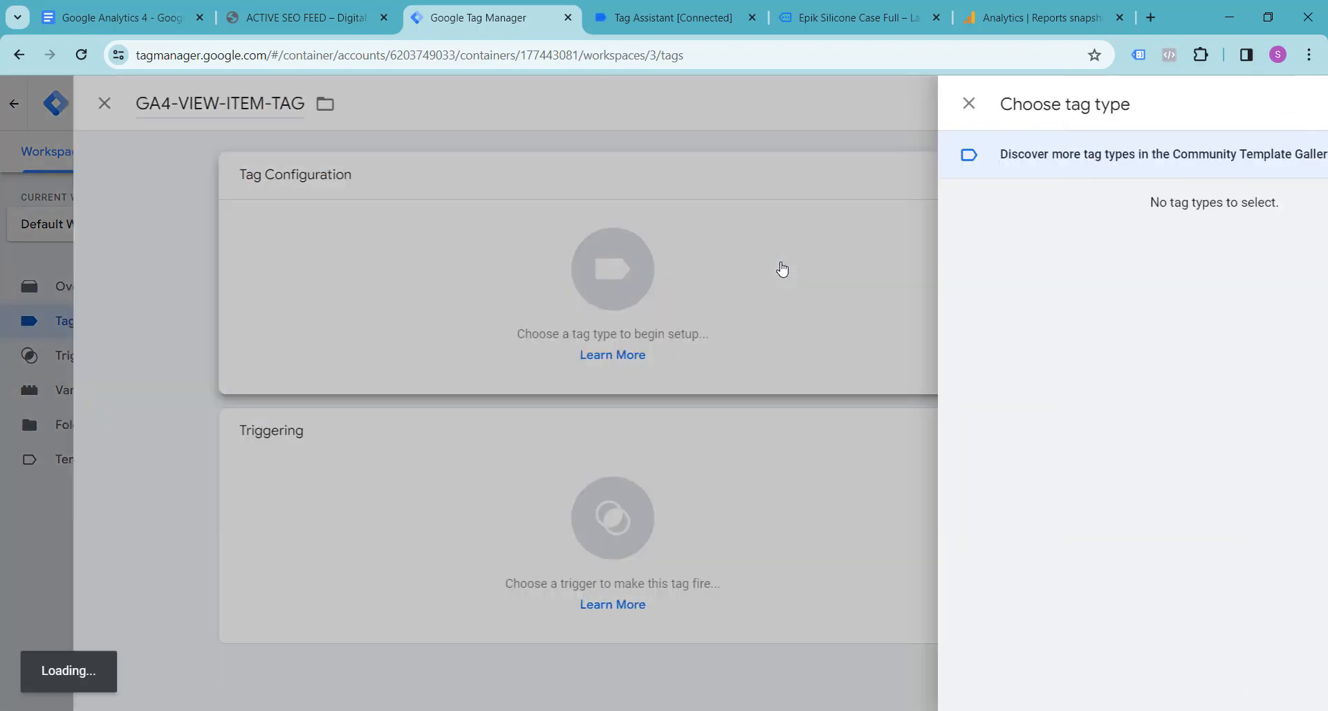
left_click(952, 261)
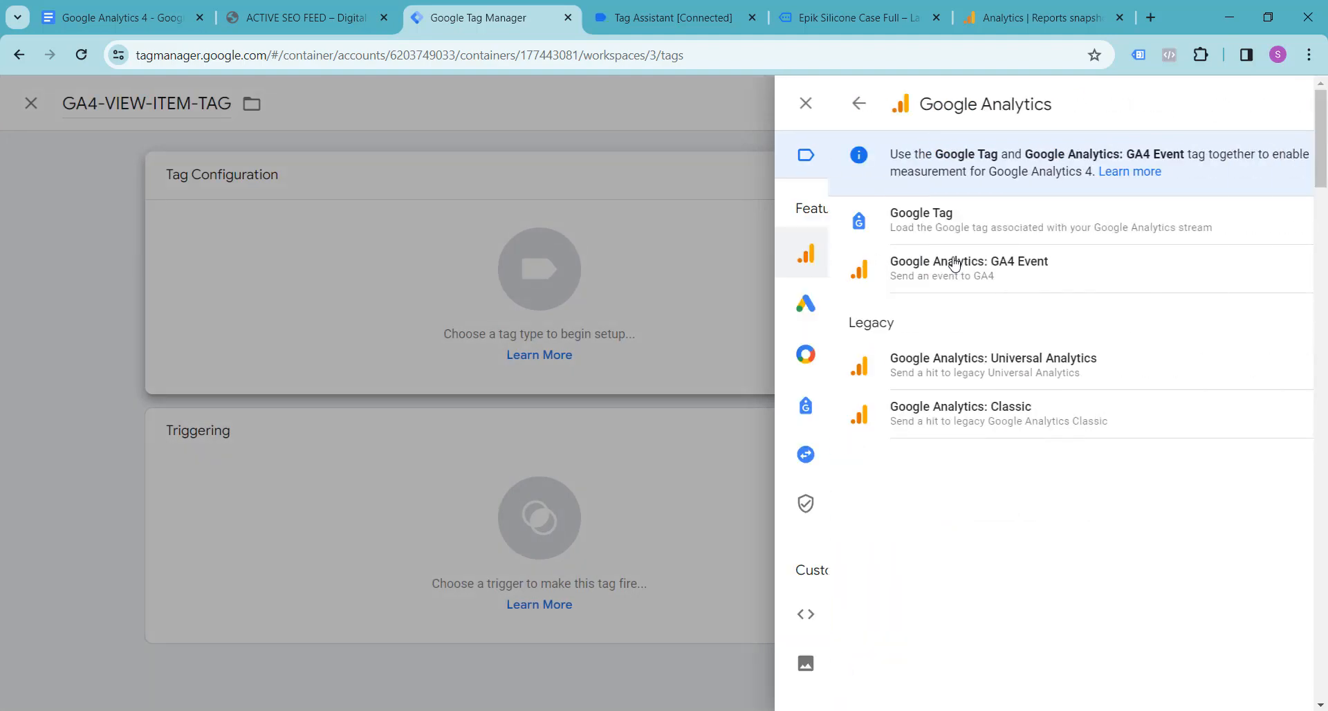
left_click(927, 272)
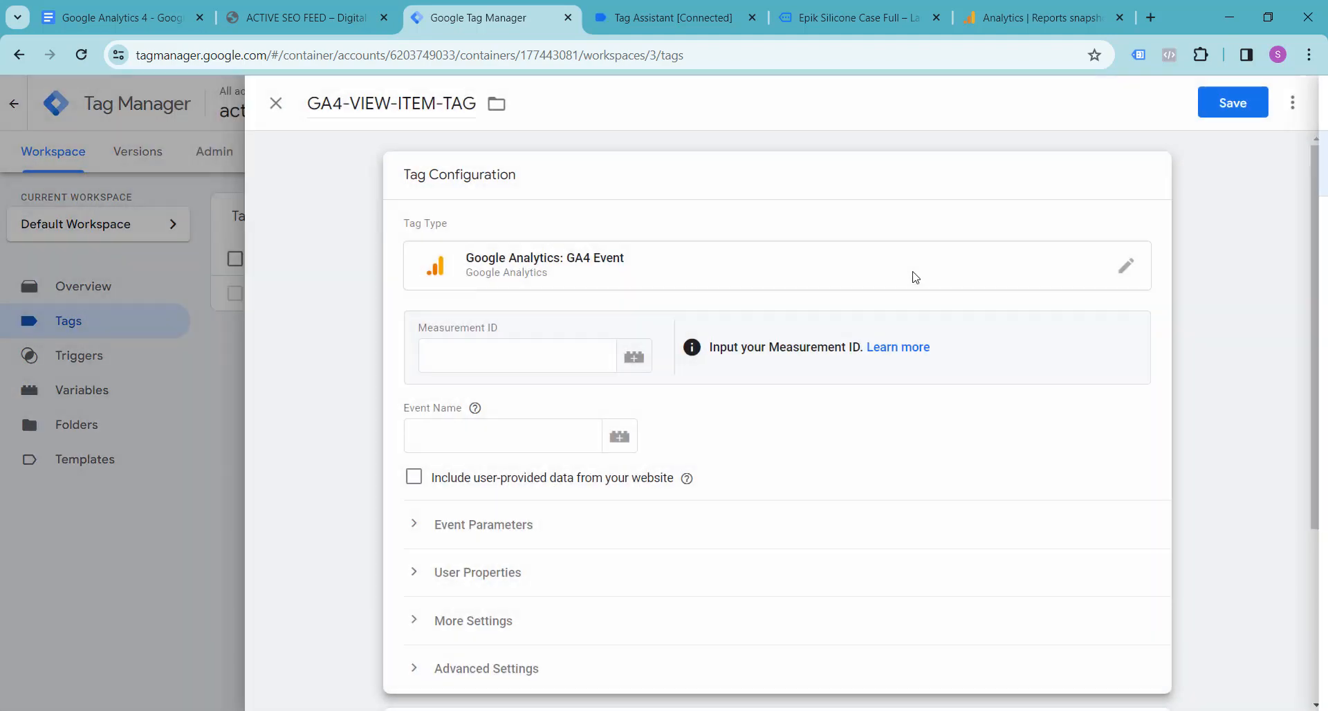
Step: Set the tag's Measurement ID to the variable {{ga4-measurement-id}}
left_click(508, 352)
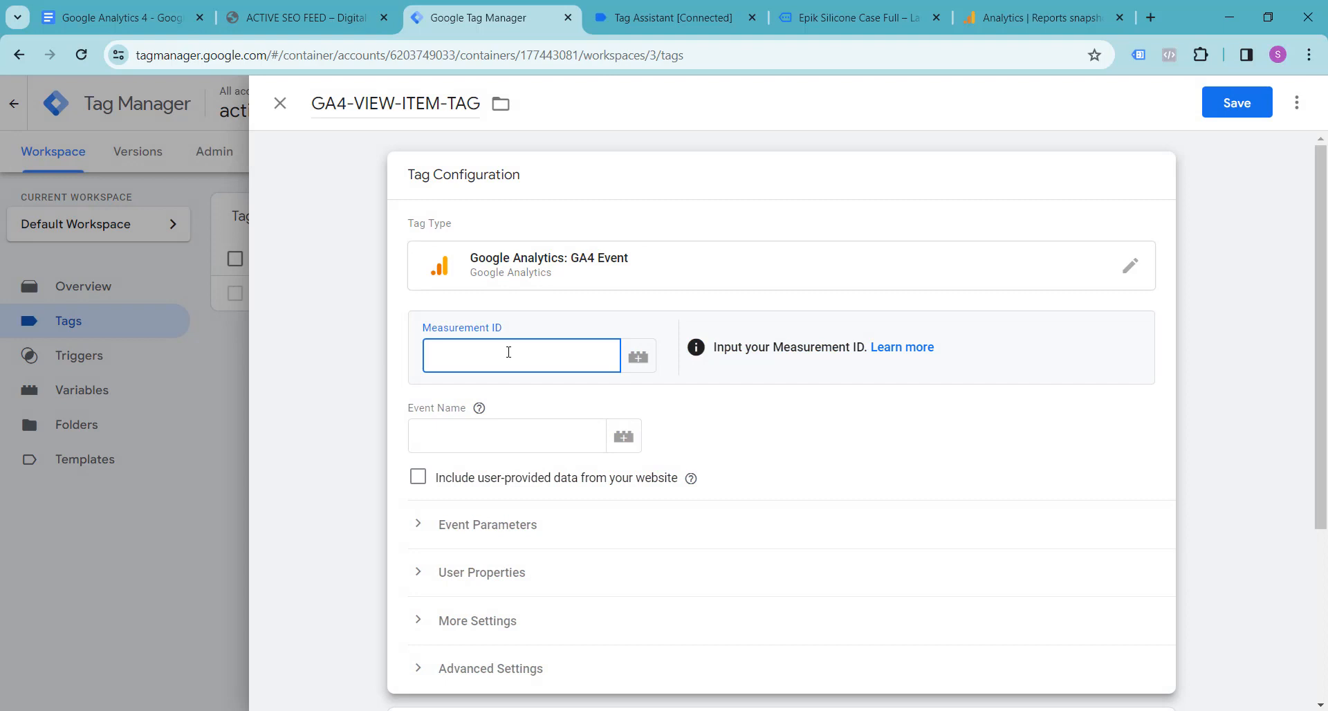
type("{{")
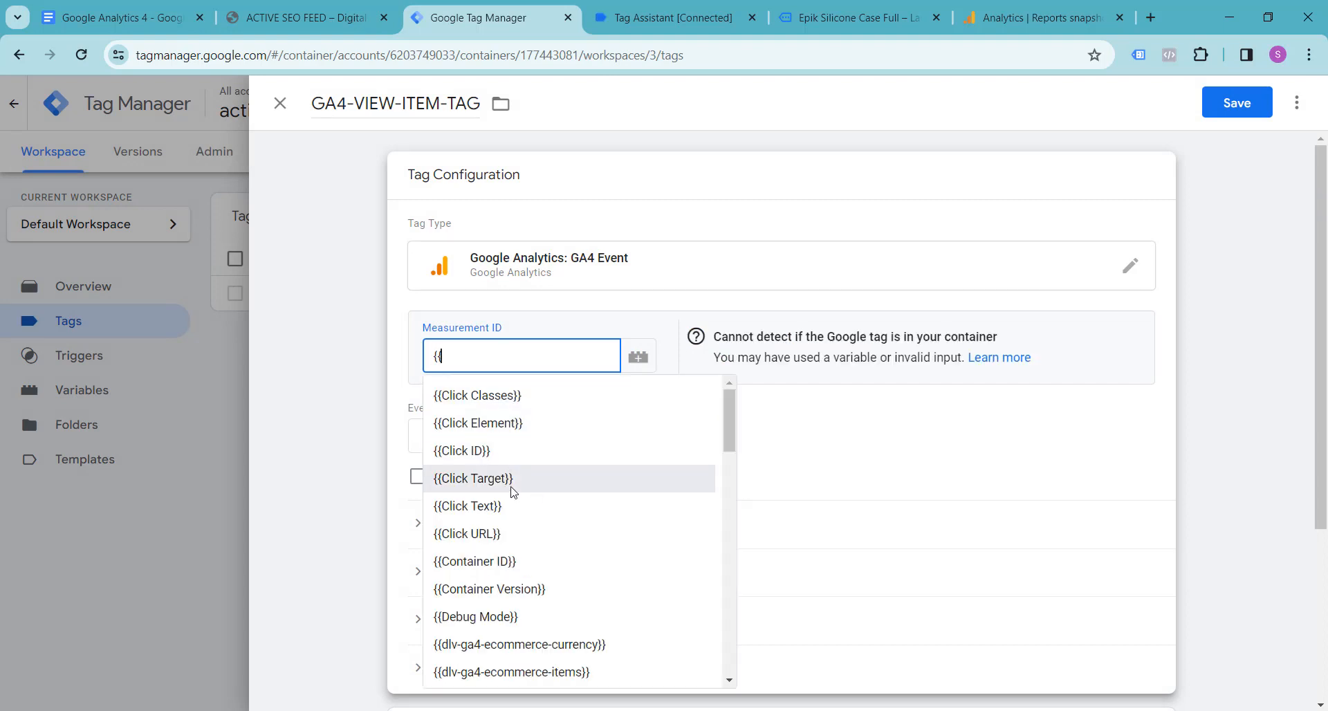
scroll(432, 491, "down", 3)
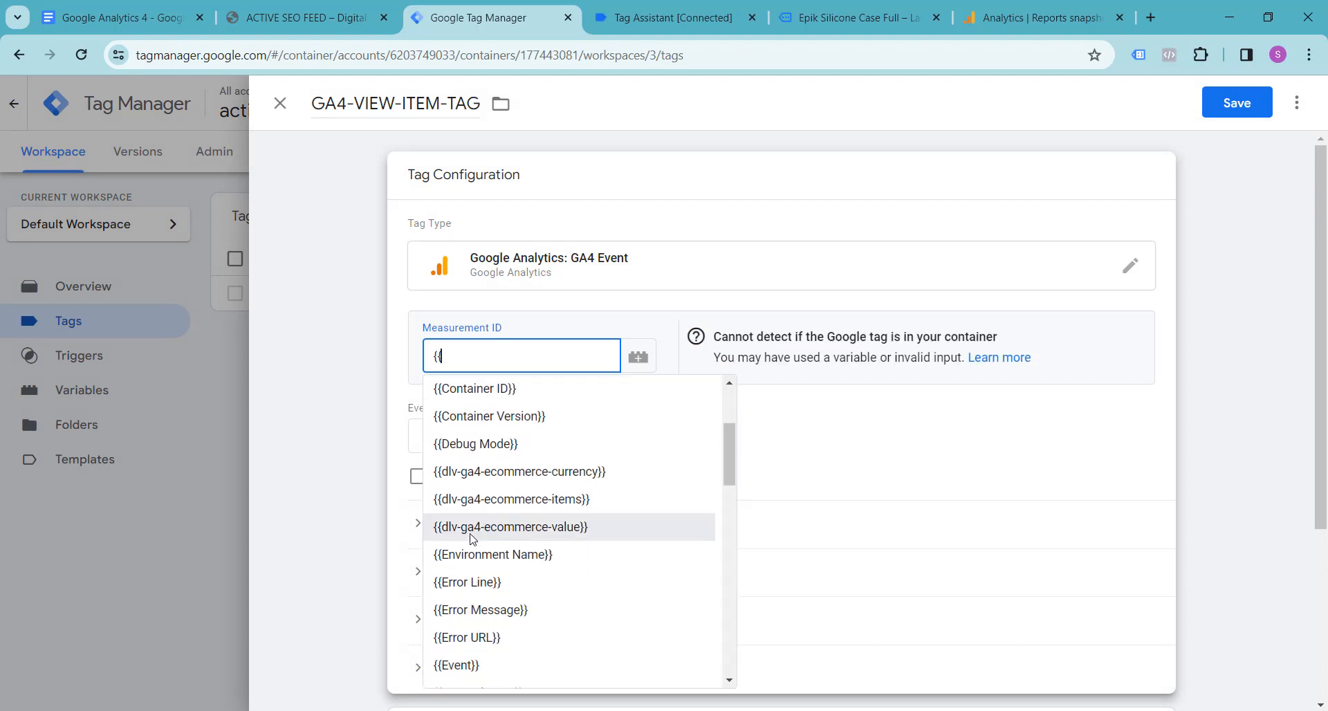
scroll(521, 482, "down", 5)
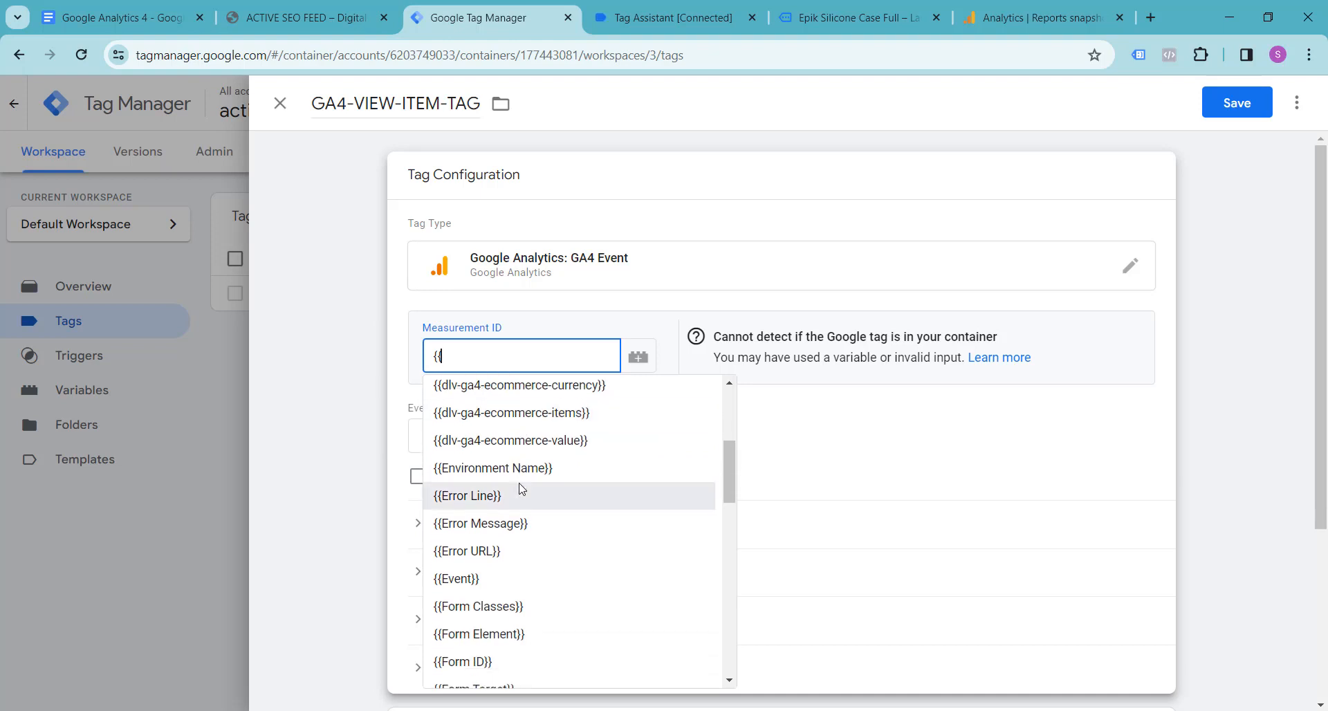
left_click(518, 513)
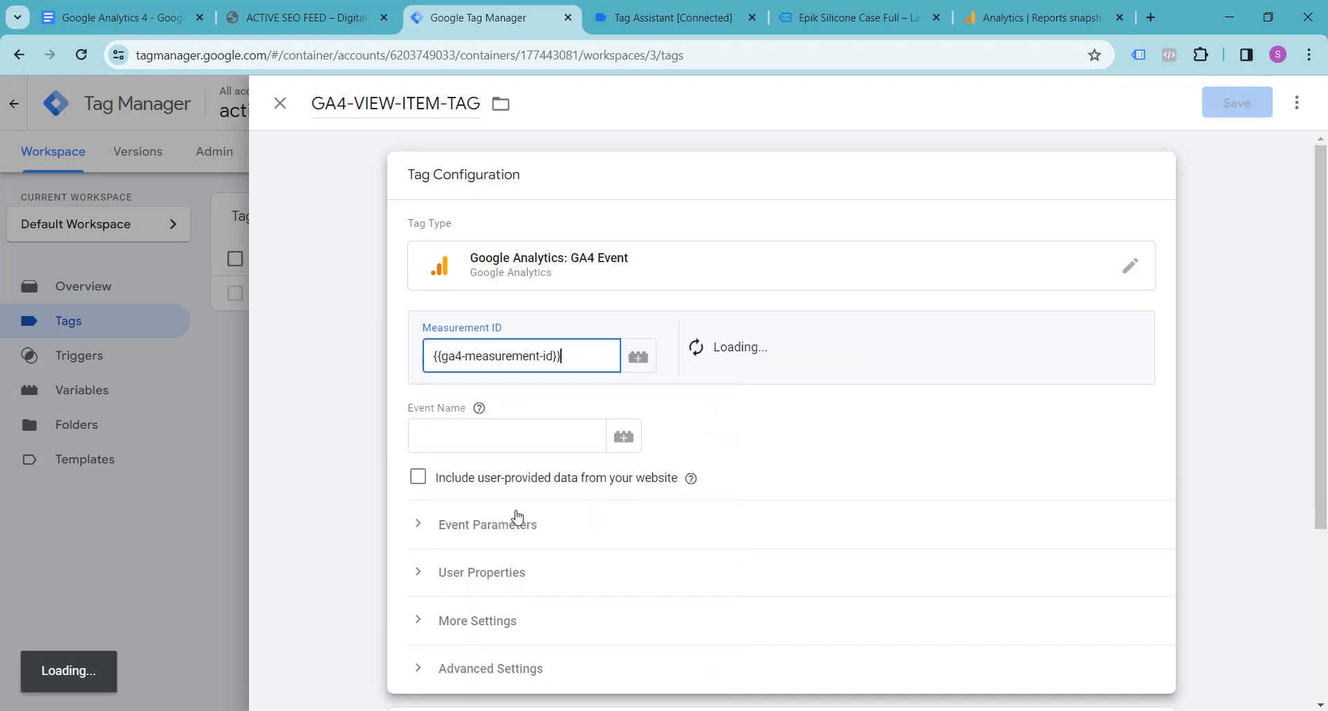
Step: Set the tag's Event Name to view_item, copying the event name from the view_item data layer in Tag Assistant
left_click(498, 442)
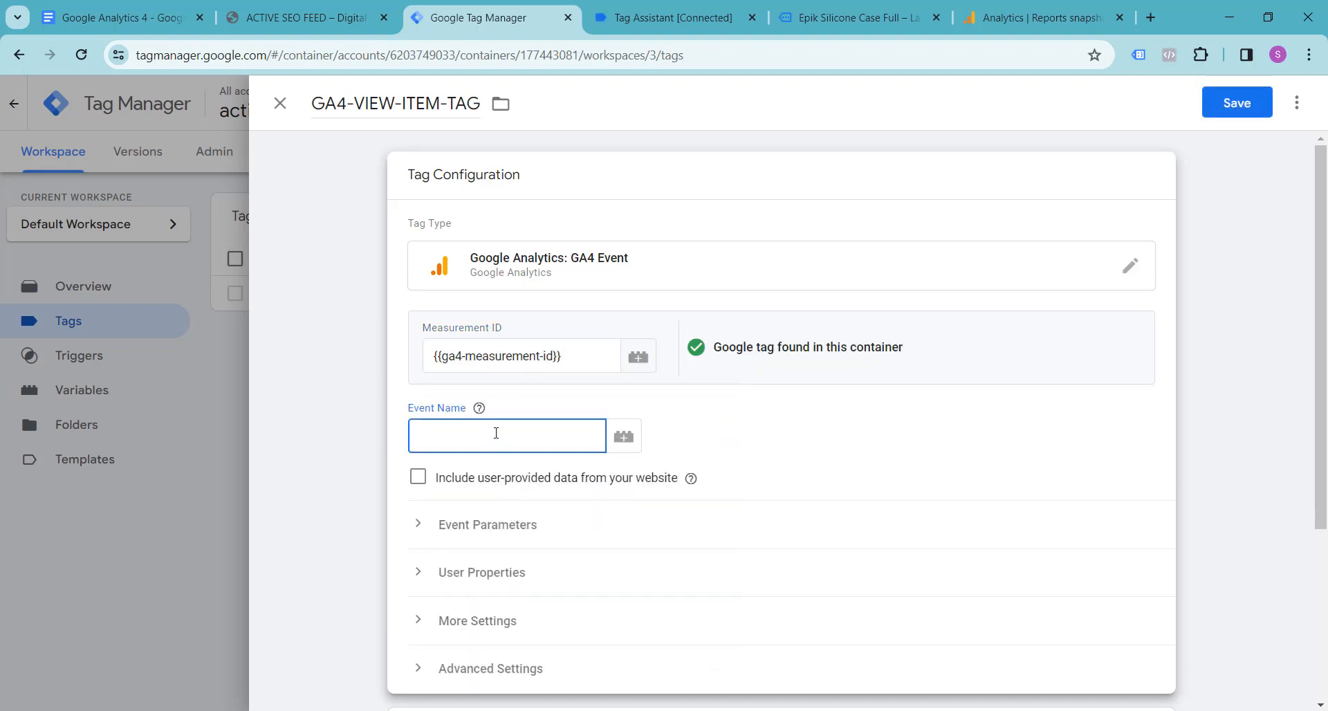
left_click(301, 10)
left_click(651, 7)
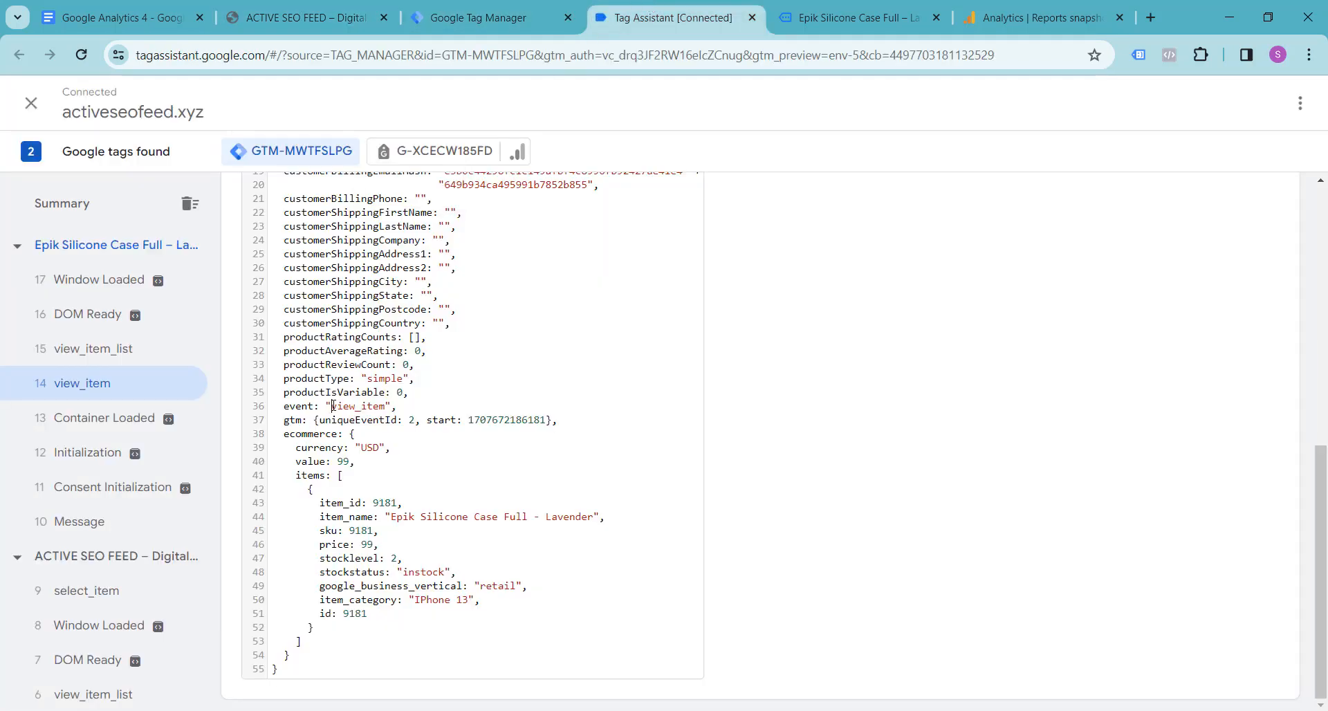
left_click_drag(333, 406, 383, 406)
key("ctrl+c")
left_click(304, 17)
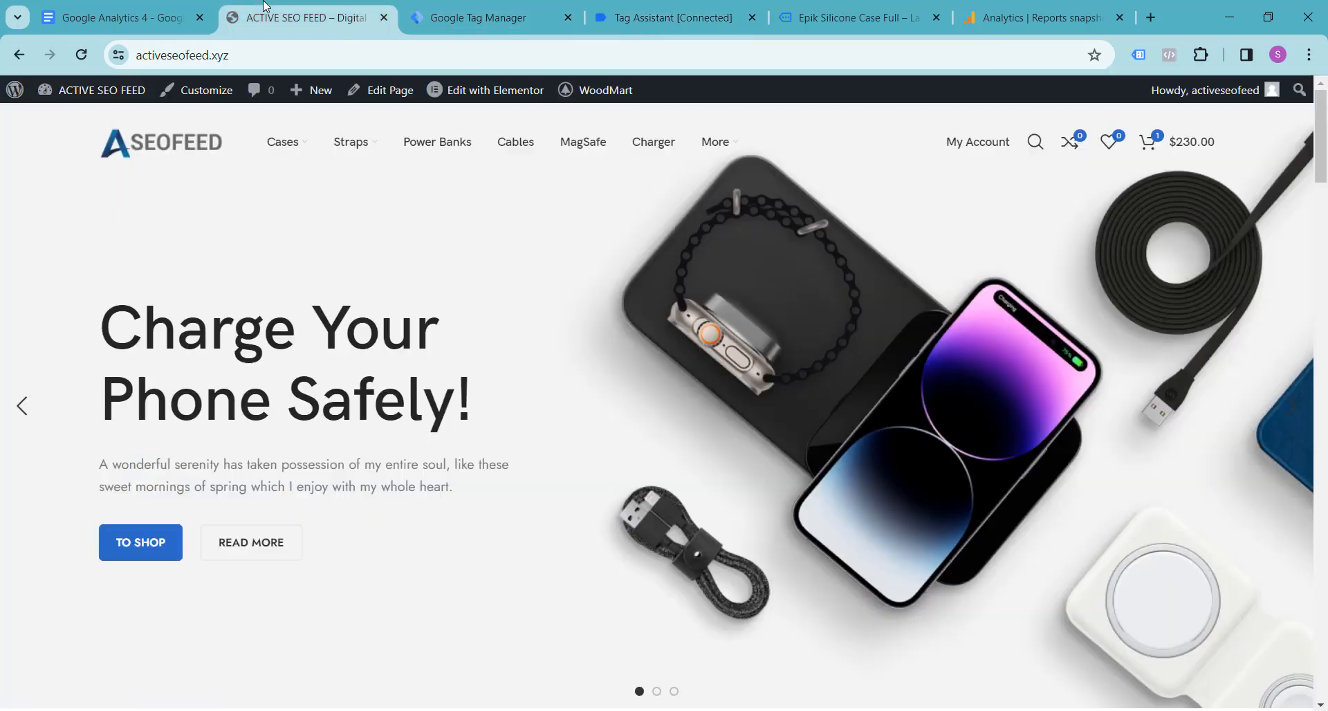
left_click(444, 4)
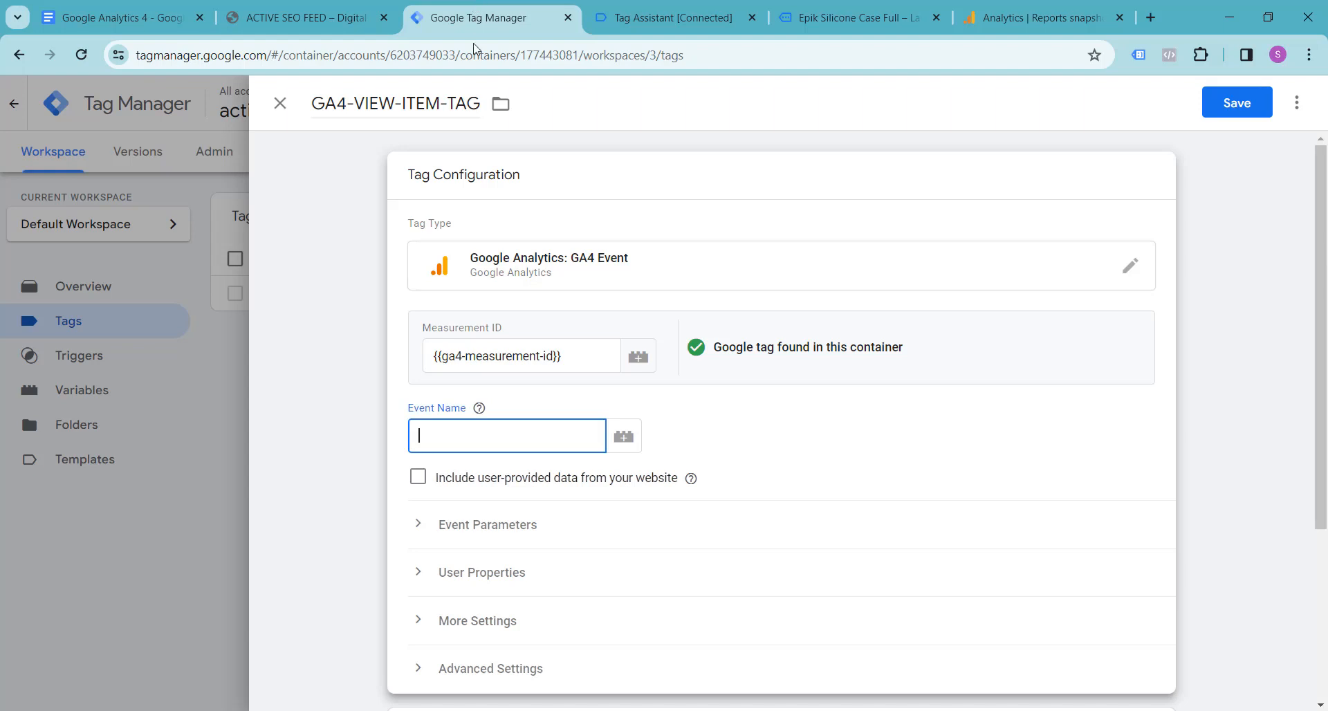
left_click(464, 437)
key("ctrl+v")
left_click(780, 433)
Step: Add ga4-view-item-trigger as the firing trigger of GA4-VIEW-ITEM-TAG
scroll(780, 432, "down", 4)
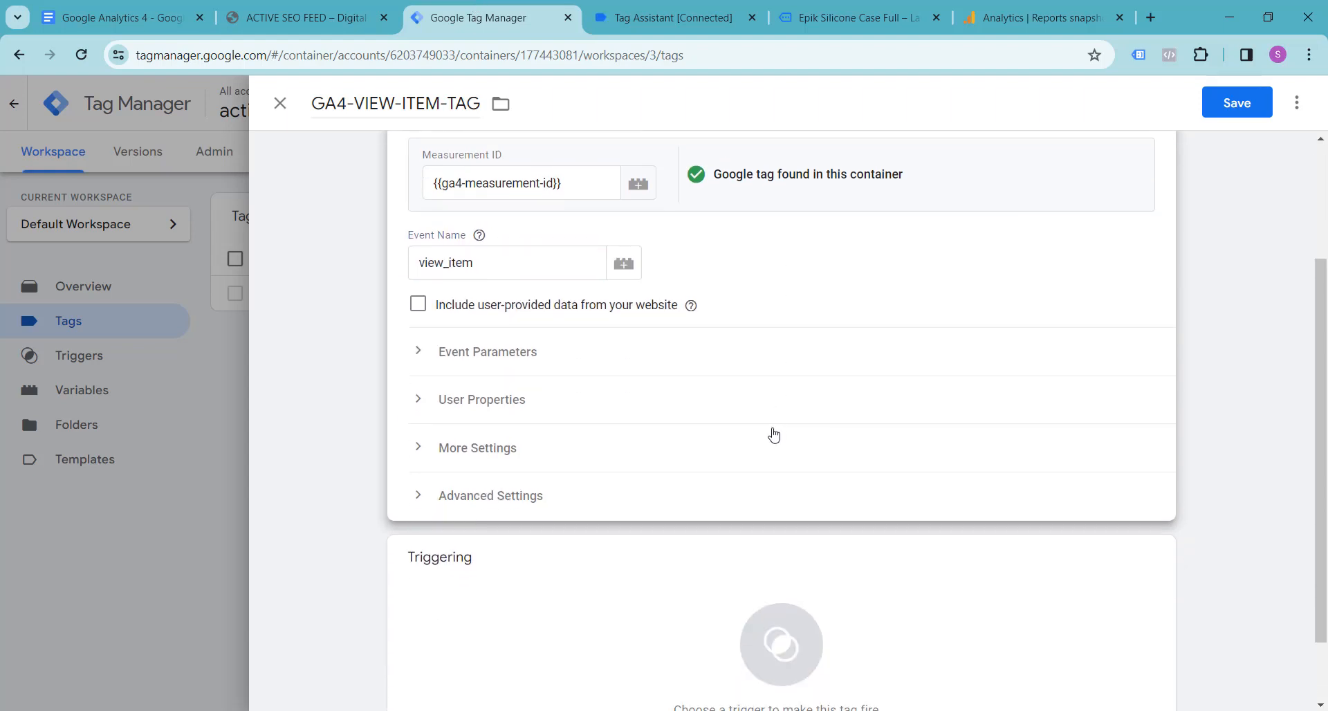
left_click(781, 567)
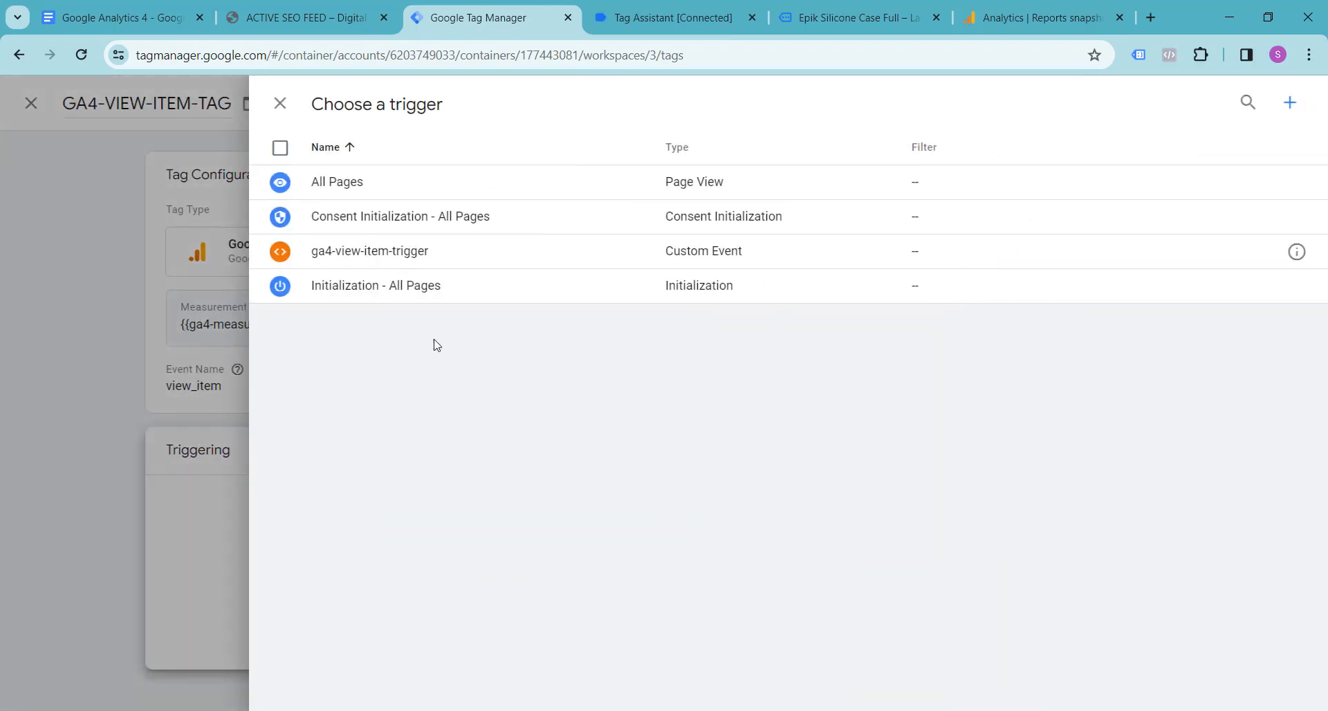
left_click(372, 255)
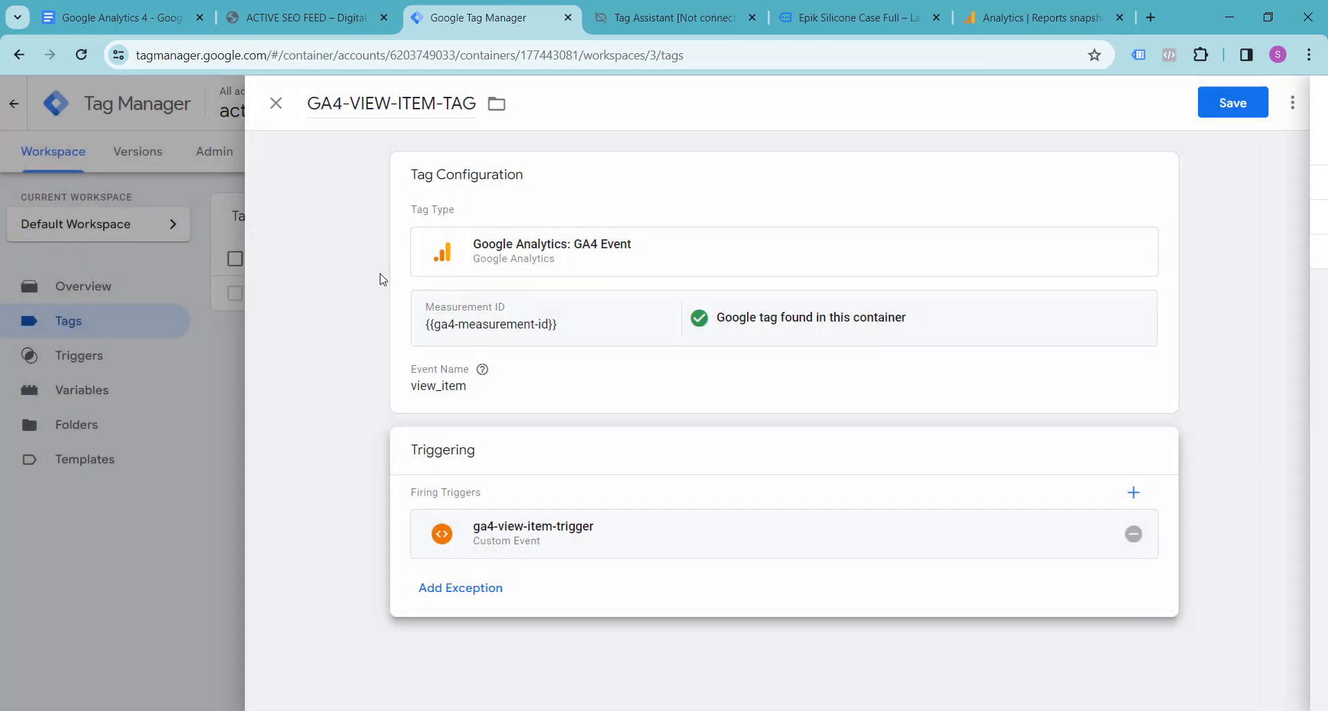
Step: Reopen the tag configuration, glance at the Google Docs notes, and add three empty rows under Event Parameters in Tag Manager
left_click(560, 394)
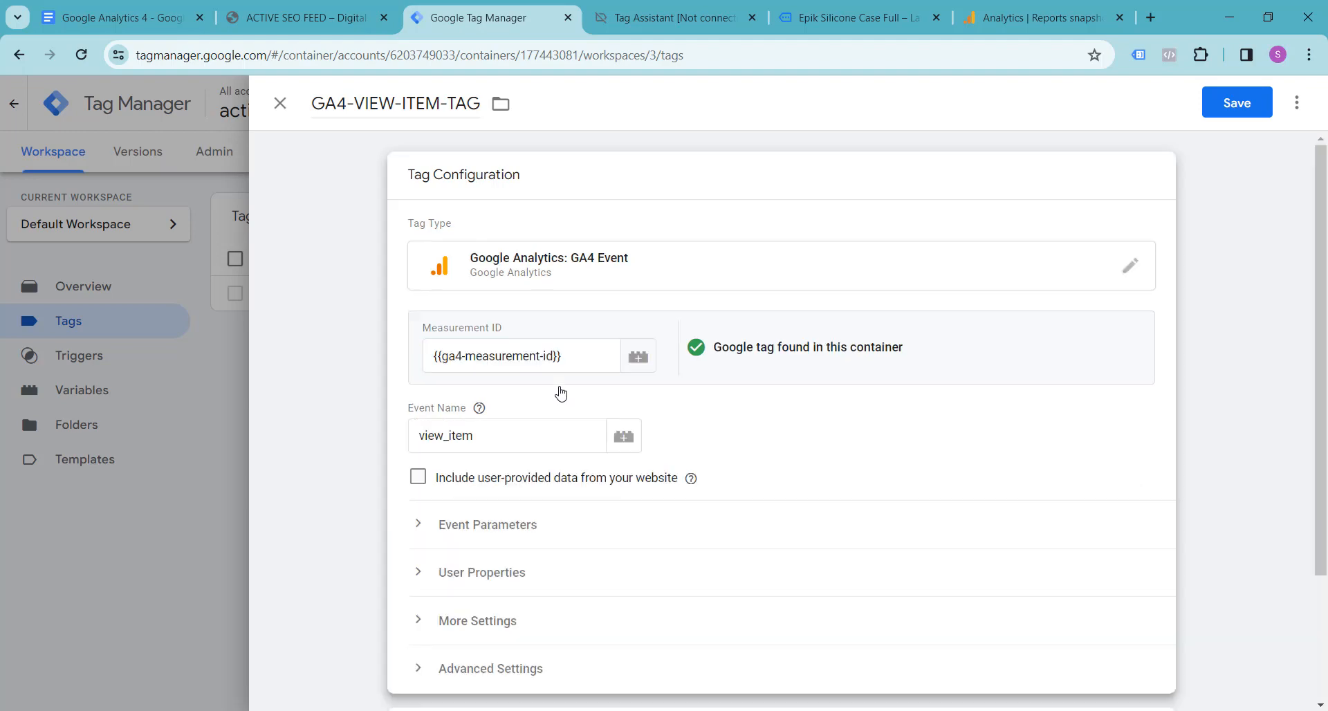
scroll(557, 394, "down", 3)
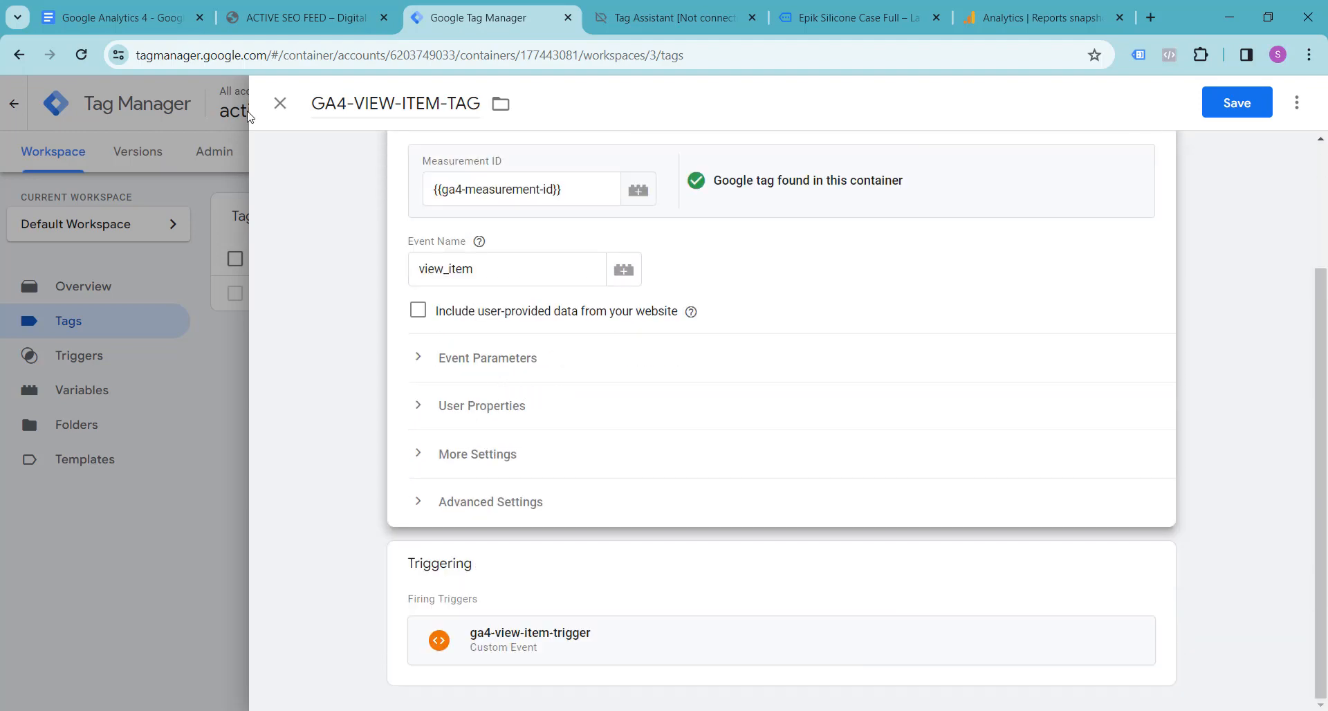
left_click(139, 6)
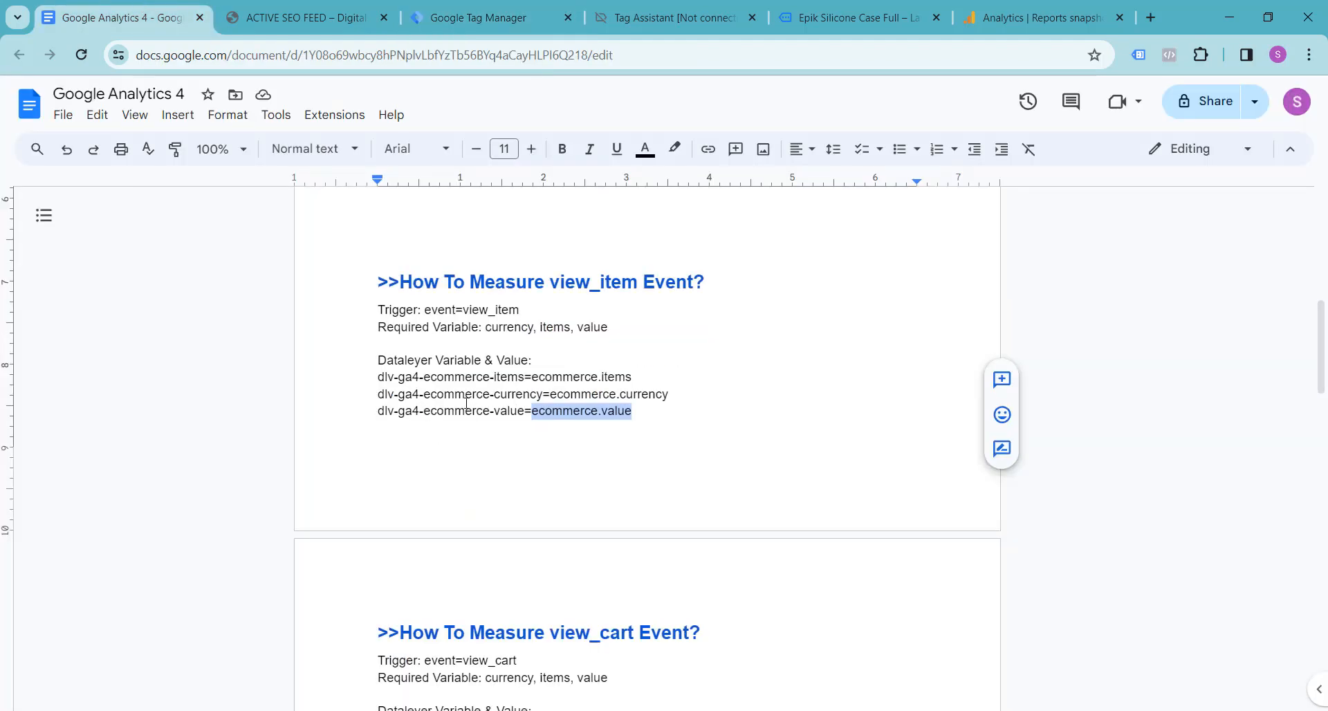
left_click(271, 13)
left_click(485, 20)
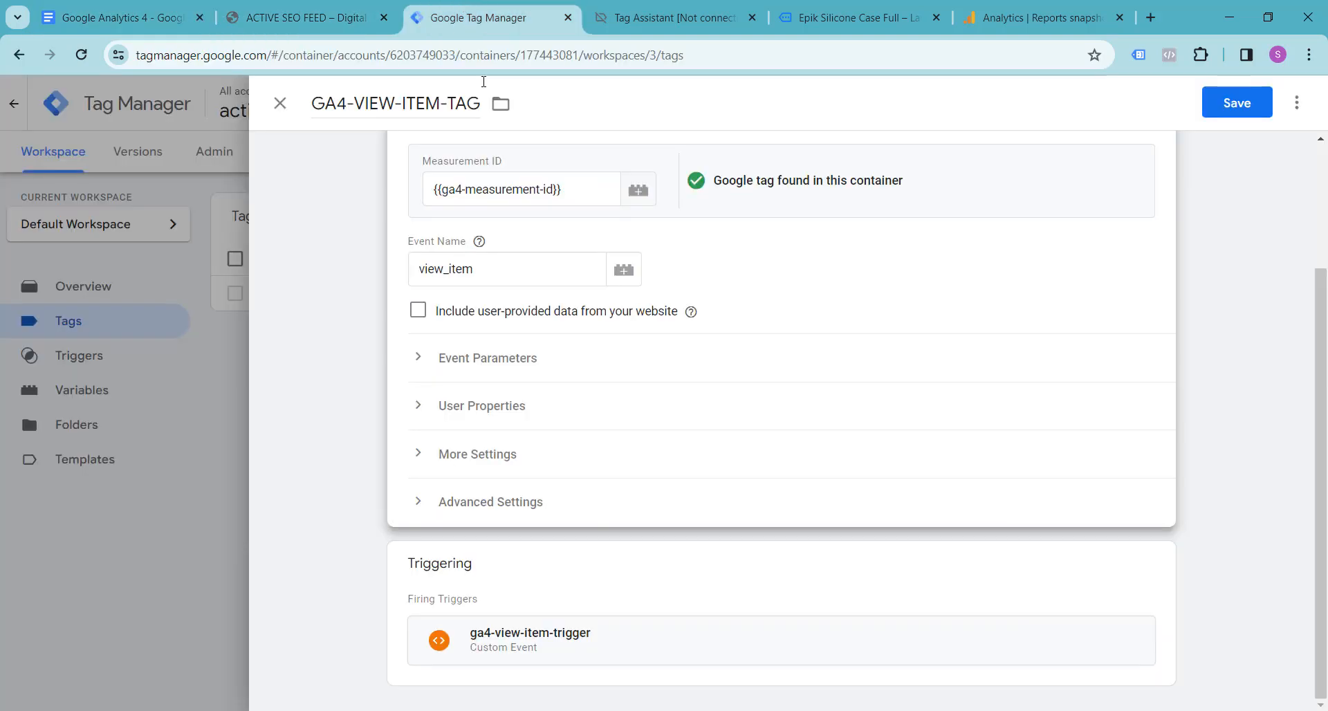
left_click(521, 363)
scroll(512, 367, "down", 2)
left_click(505, 356)
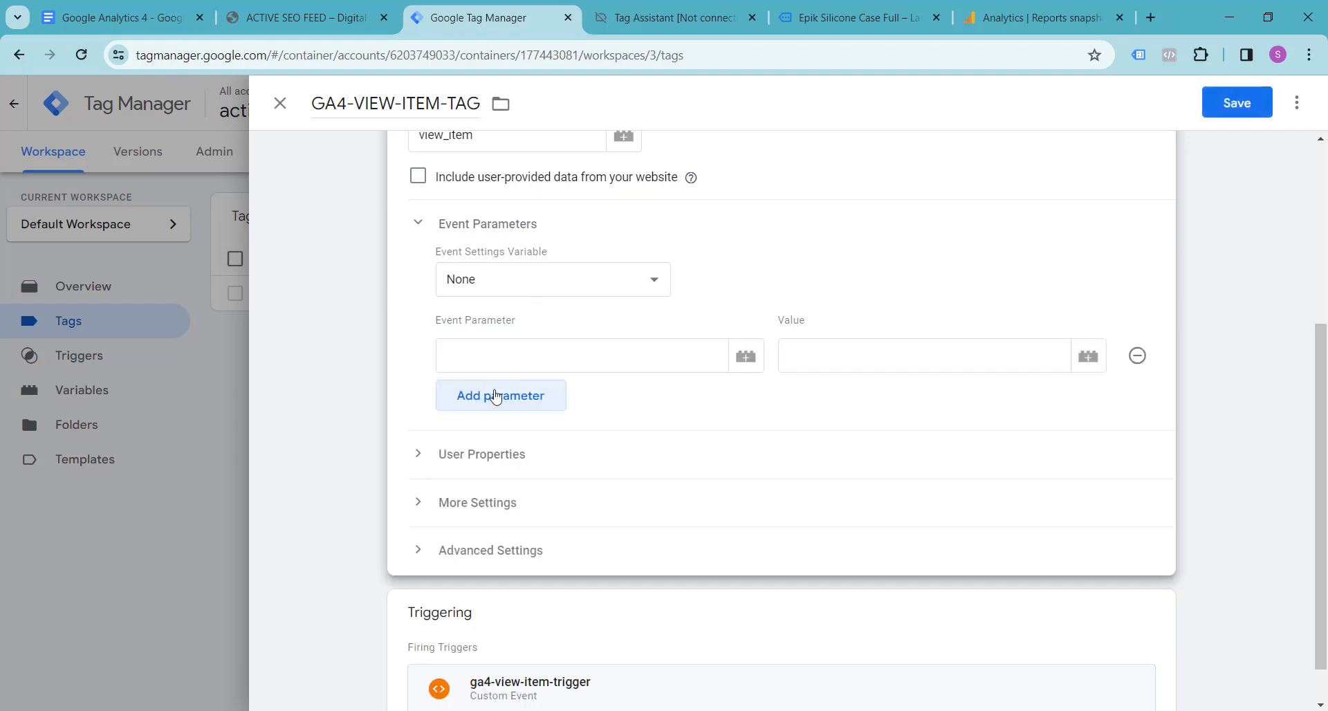
left_click(496, 395)
left_click(494, 450)
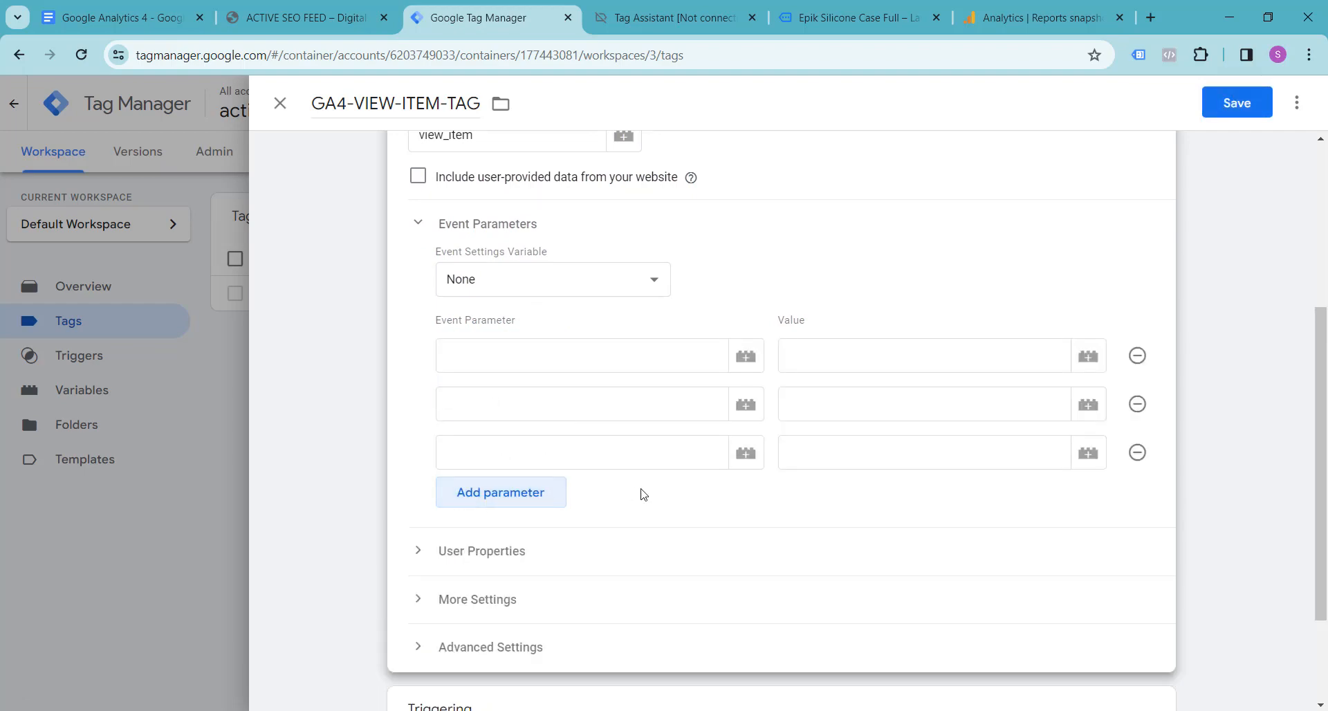
Step: Copy currency from the Google Docs notes into the first Event Parameter name in Tag Manager, closing the store home page tab along the way
left_click(109, 7)
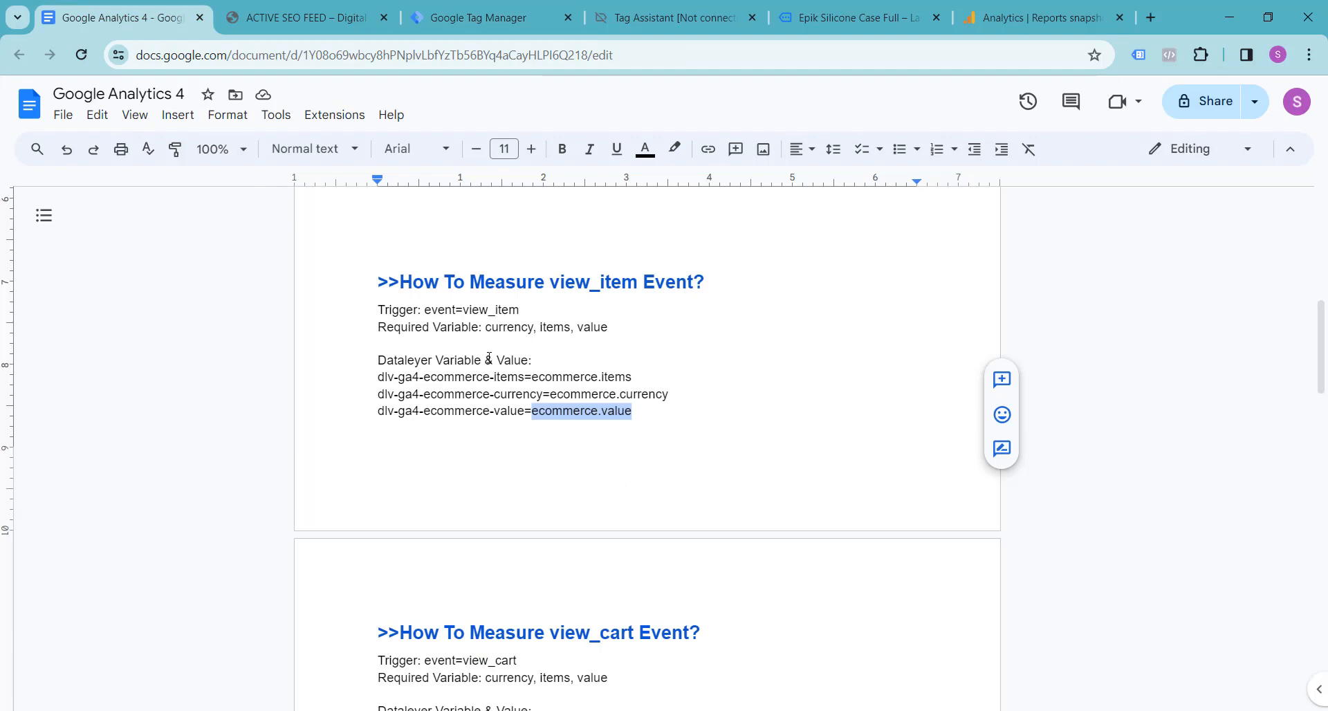
left_click_drag(487, 328, 531, 328)
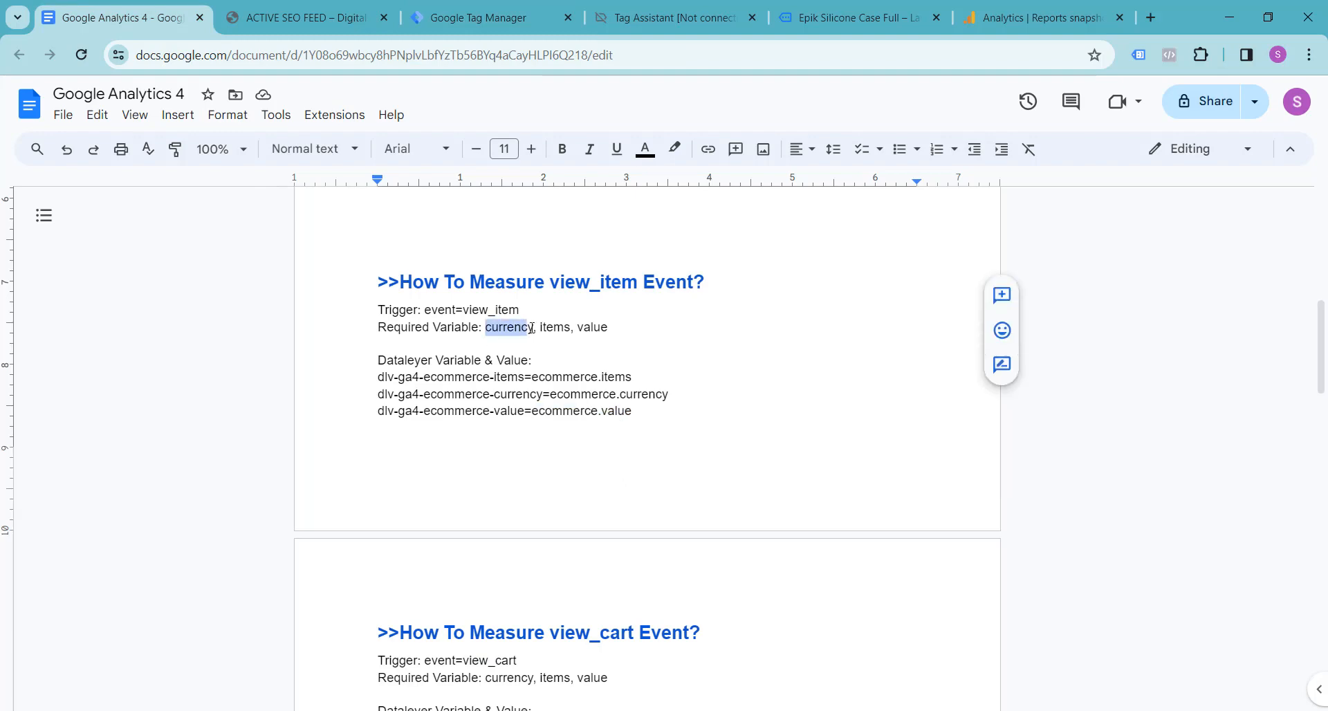
left_click(325, 12)
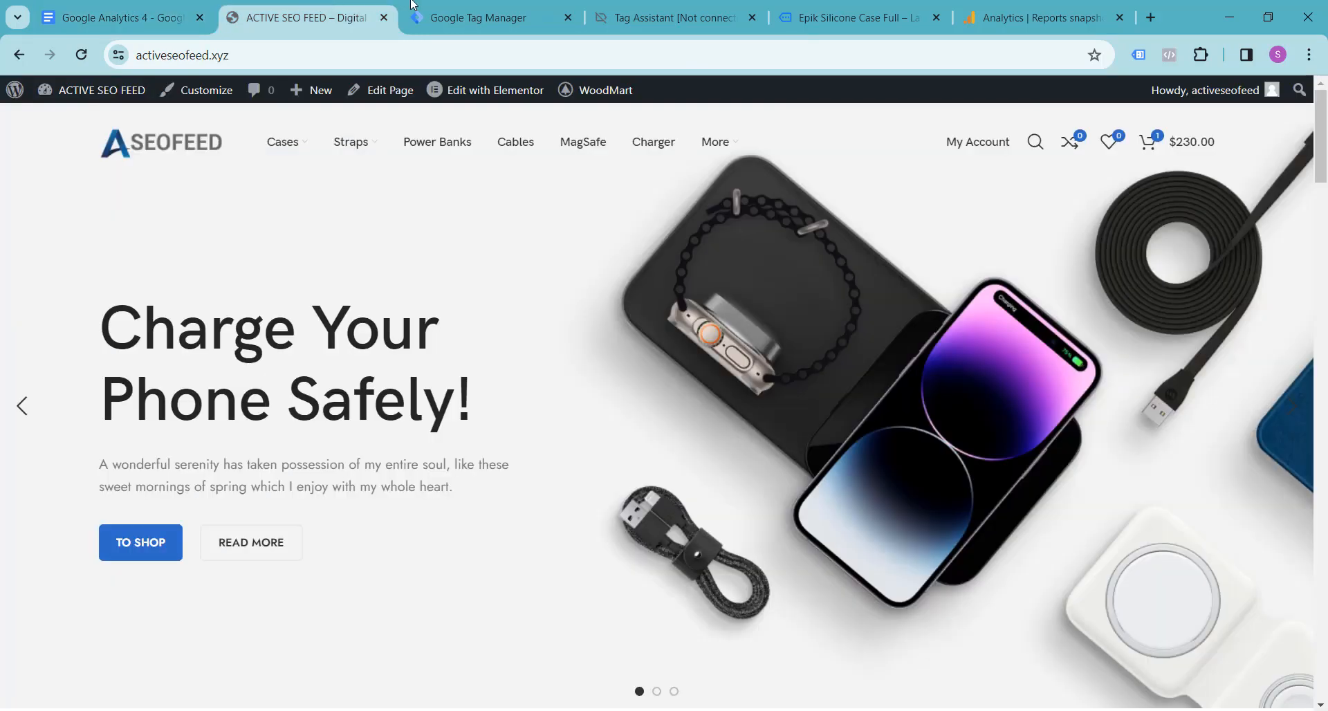
left_click(446, 13)
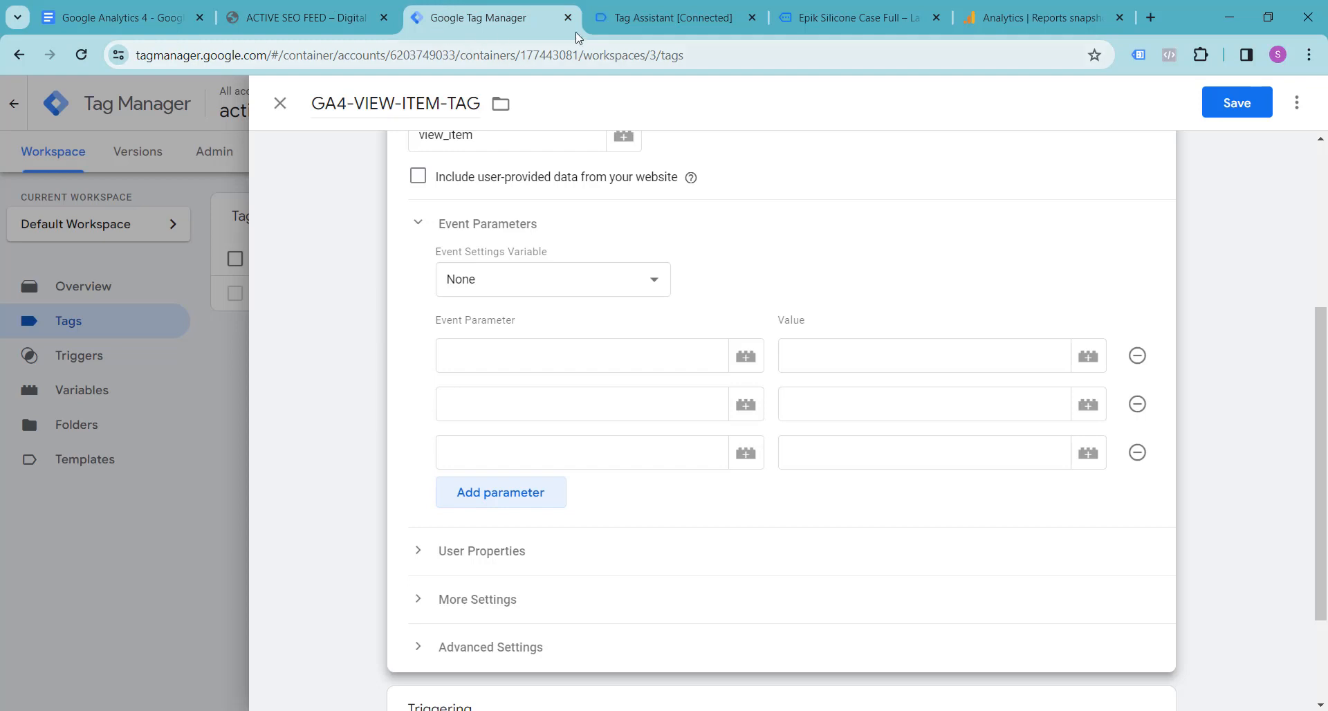
left_click(384, 17)
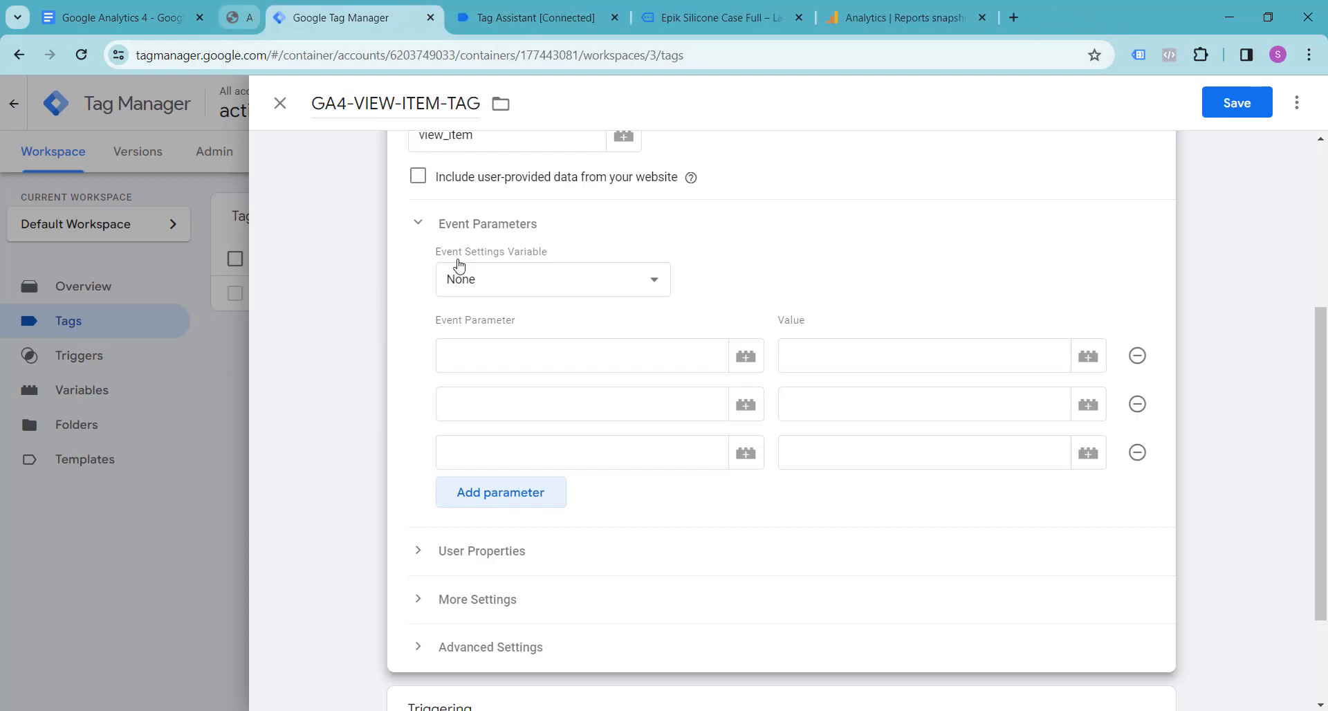
left_click(486, 364)
type("currency")
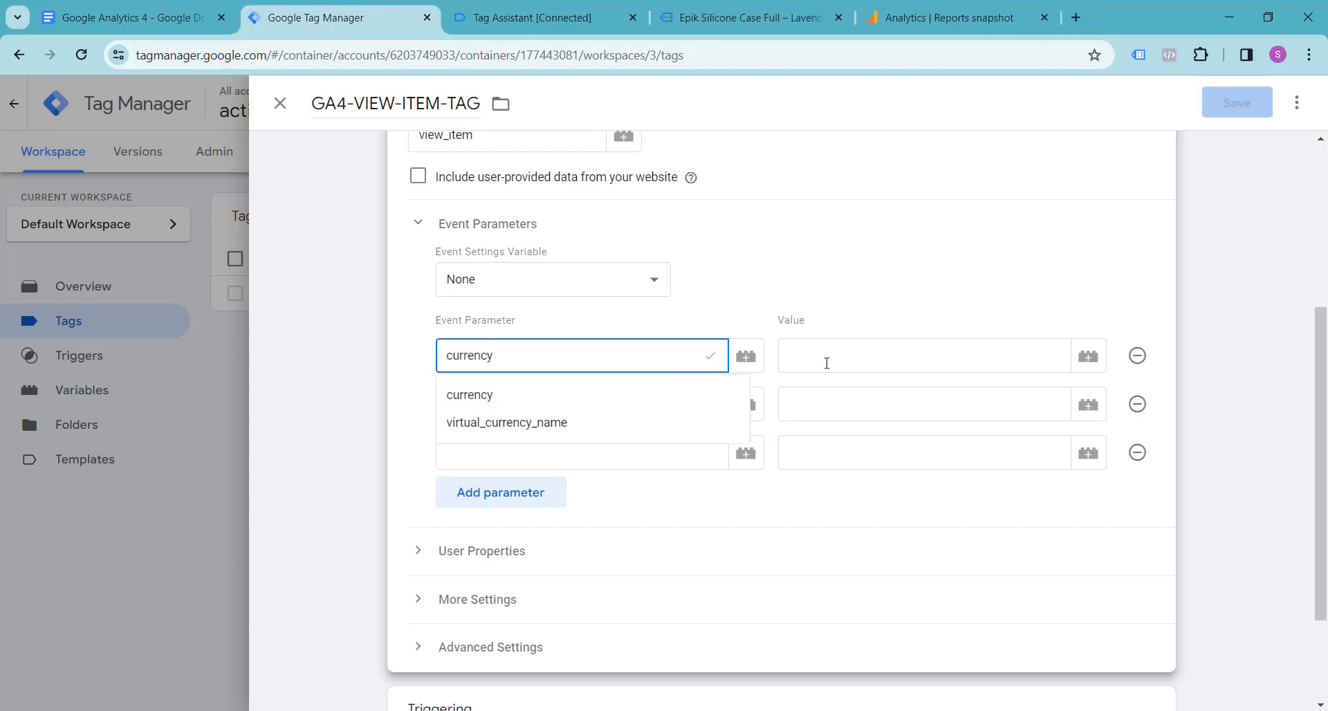
Step: Set the value of the currency parameter to the variable {{dlv-ga4-ecommerce-currency}}
left_click(826, 363)
type("{{d")
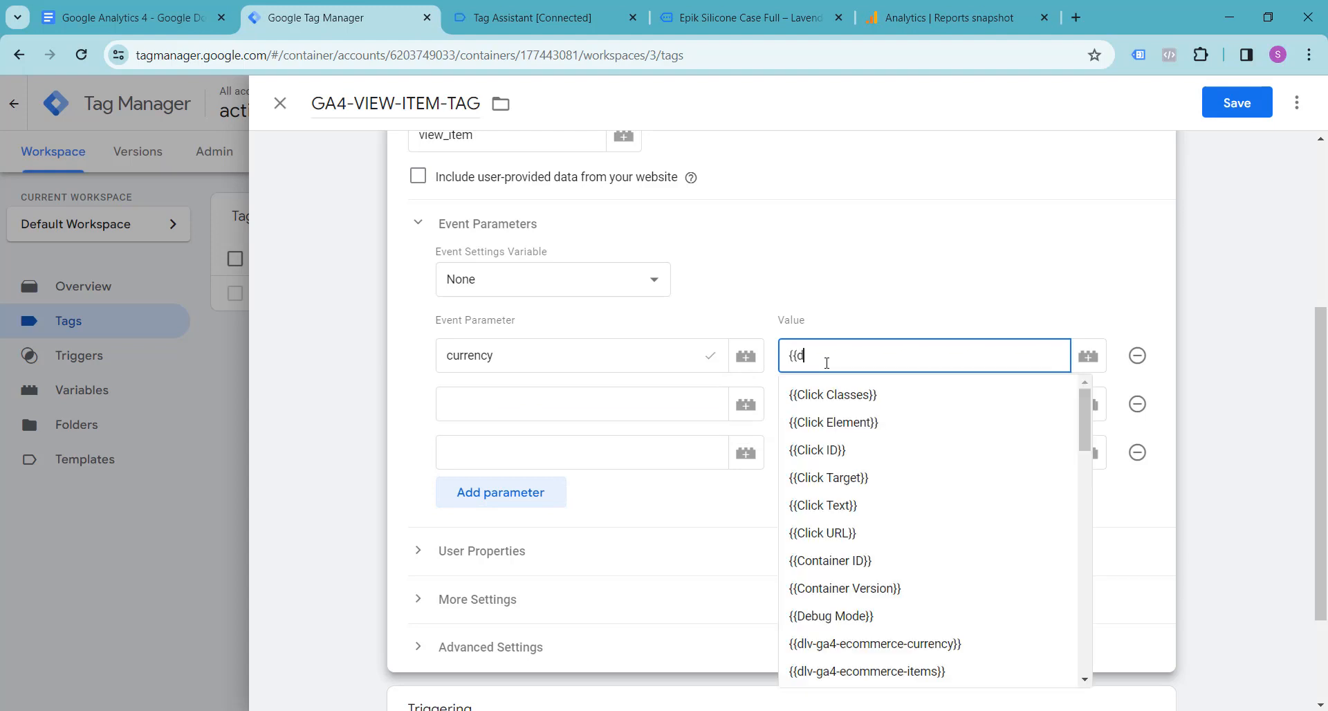
type("lv")
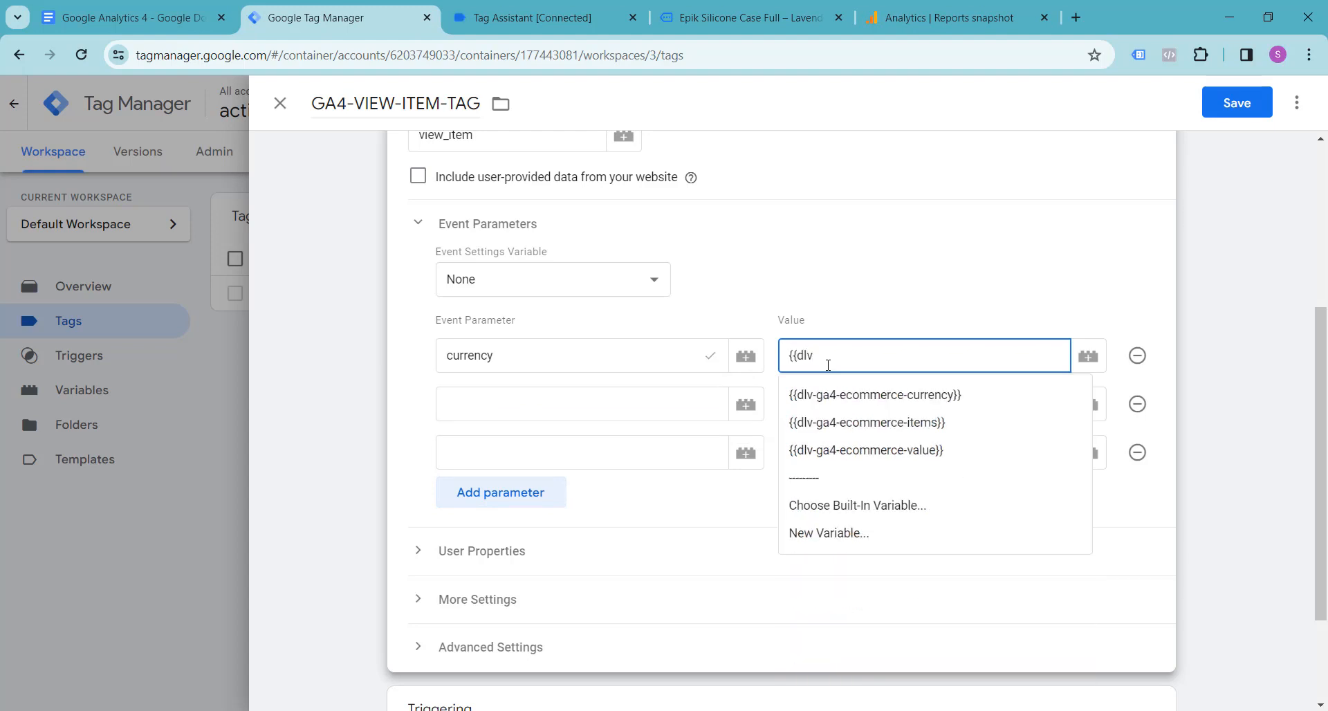
left_click(850, 403)
Step: Copy items from the view_item section of the Google Docs notes into the second Event Parameter name in Tag Manager
left_click(523, 399)
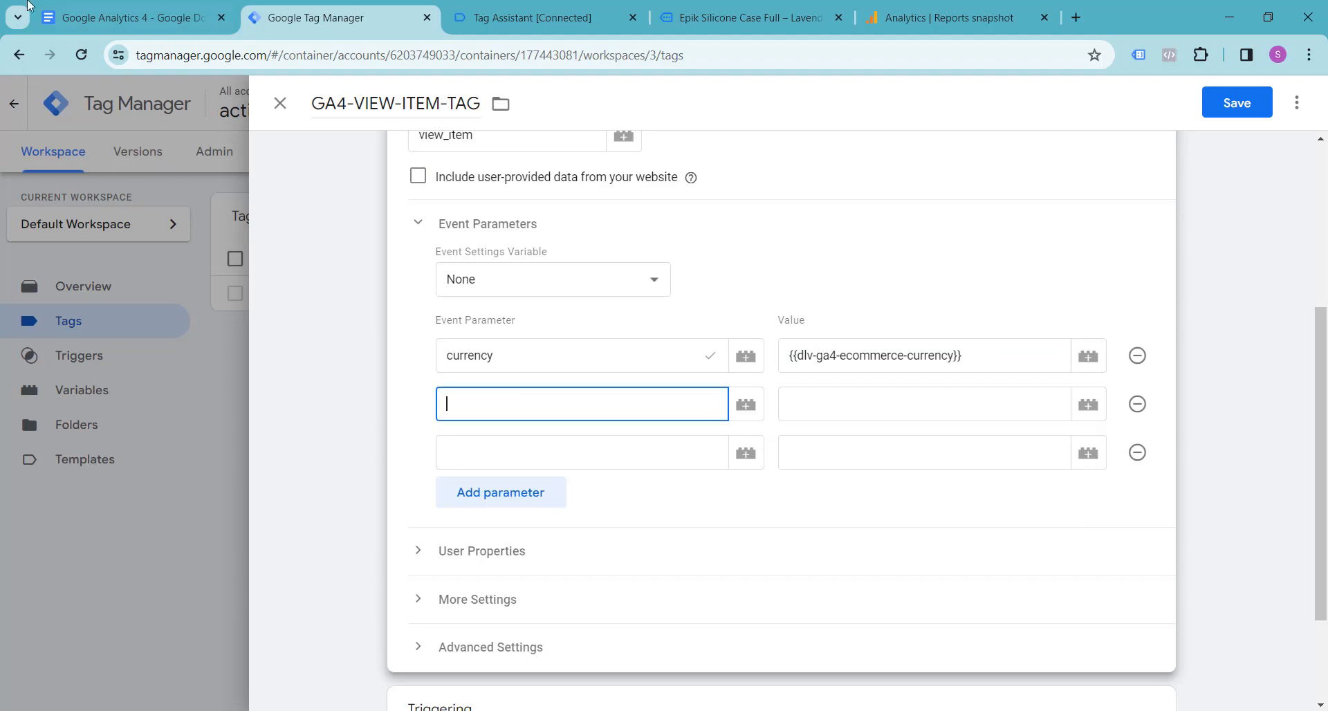
left_click(45, 17)
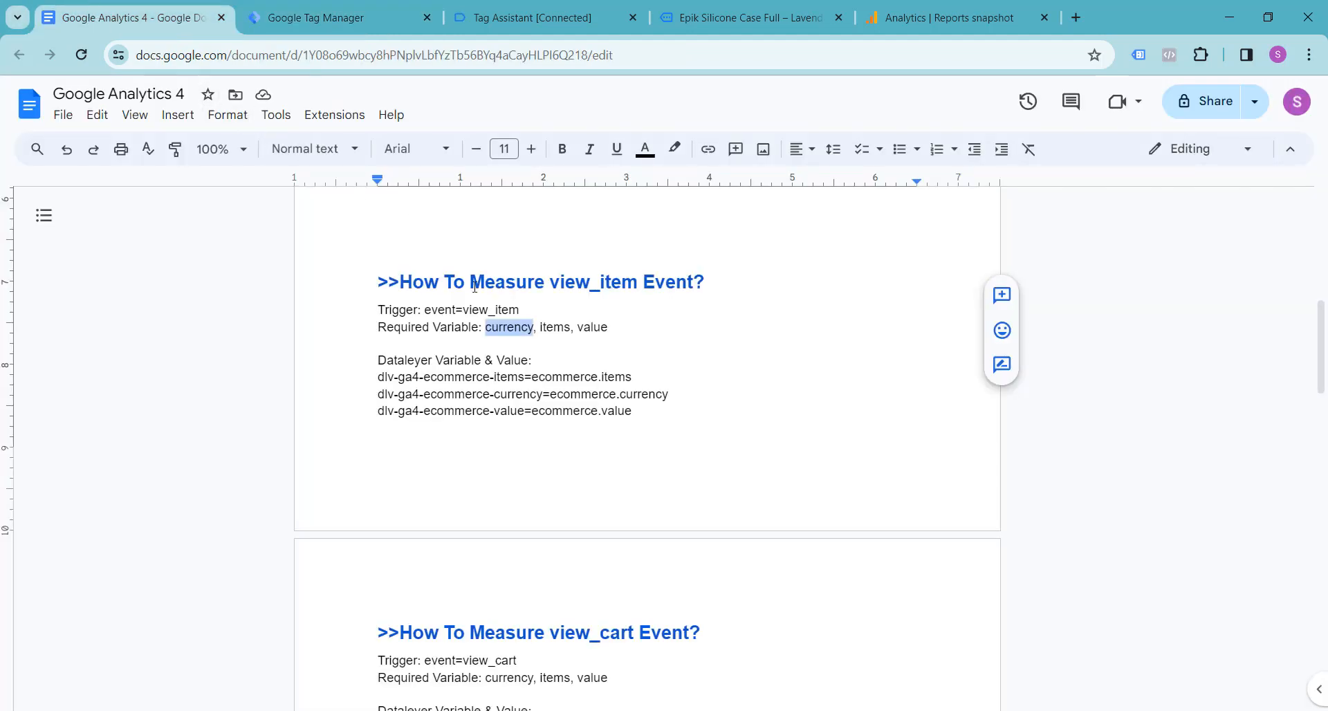
left_click_drag(541, 328, 571, 332)
key("ctrl+c")
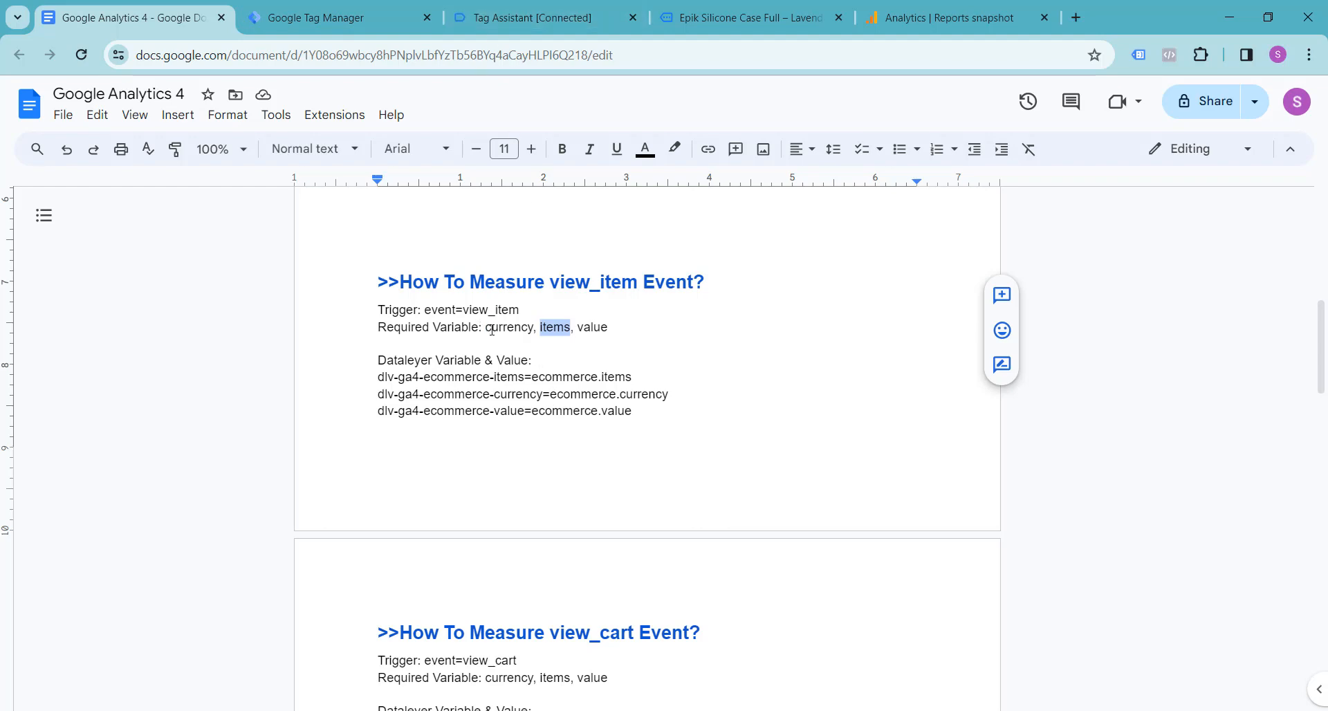
left_click(539, 13)
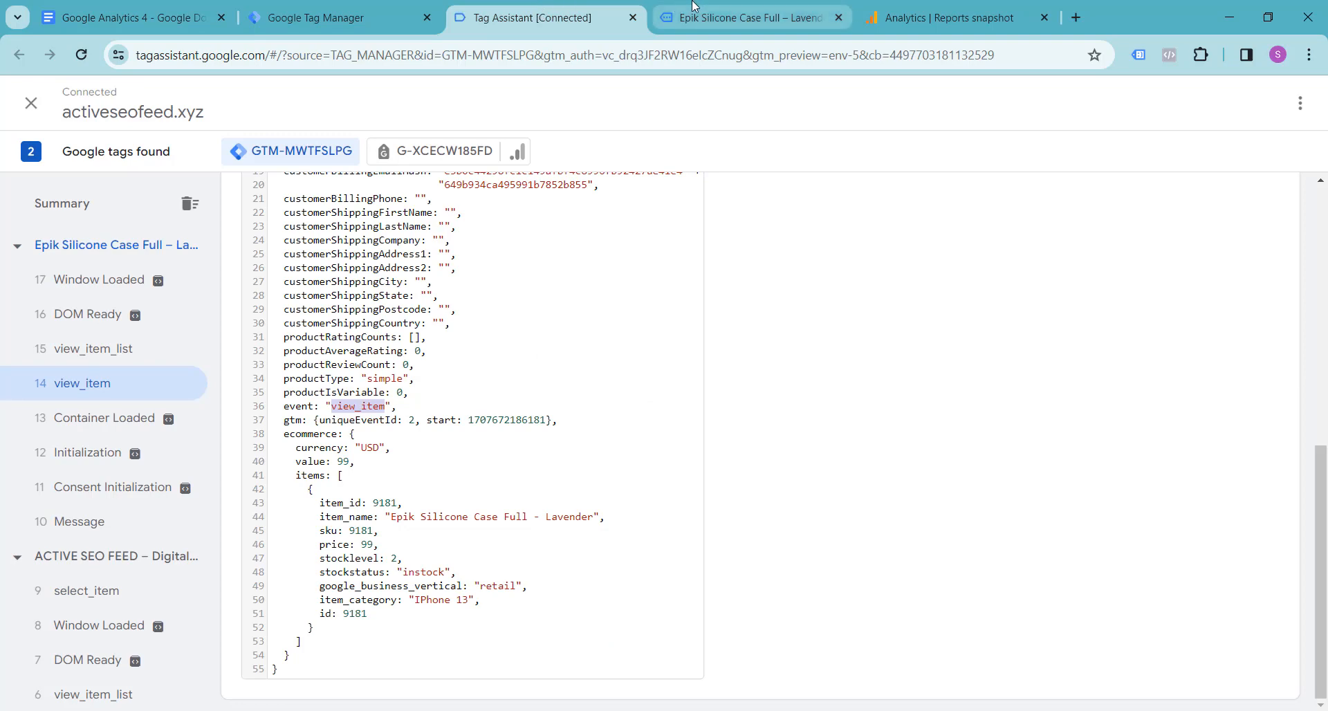
left_click(695, 7)
left_click(354, 8)
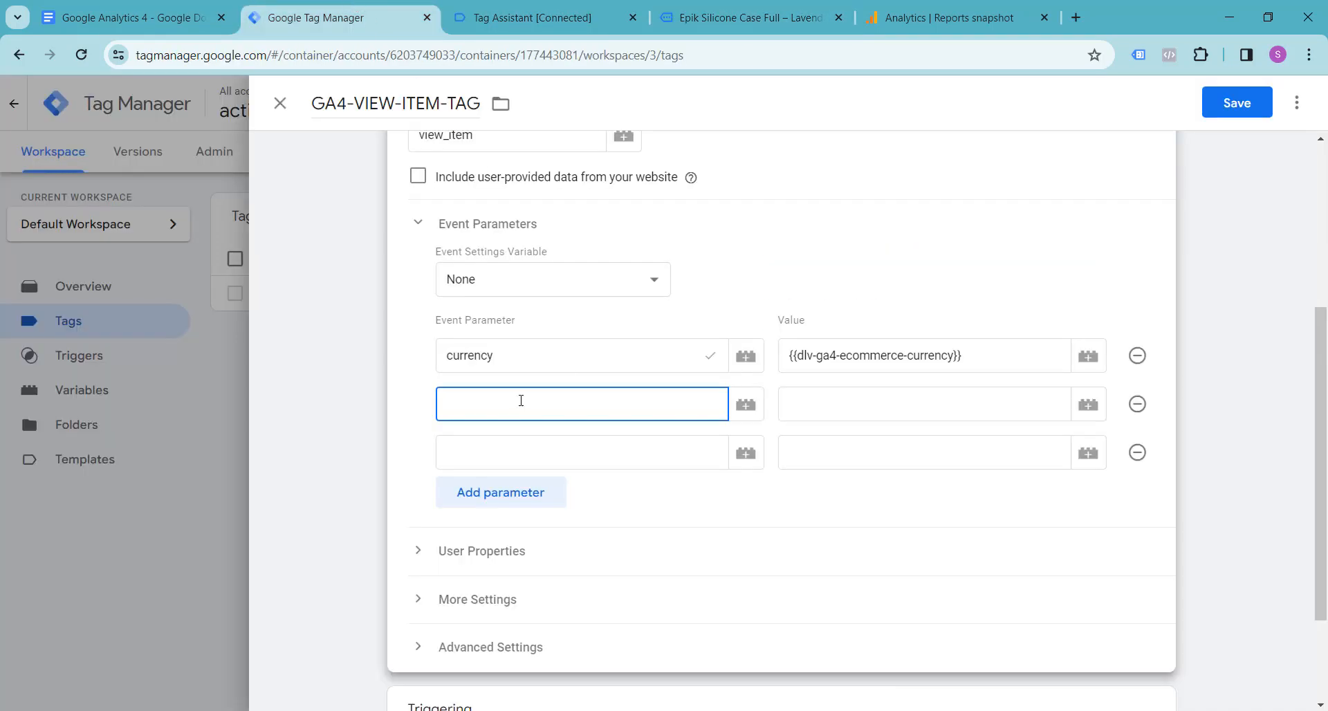
key("ctrl+v")
Step: Set the value of the items parameter to the variable {{dlv-ga4-ecommerce-items}}
left_click(840, 407)
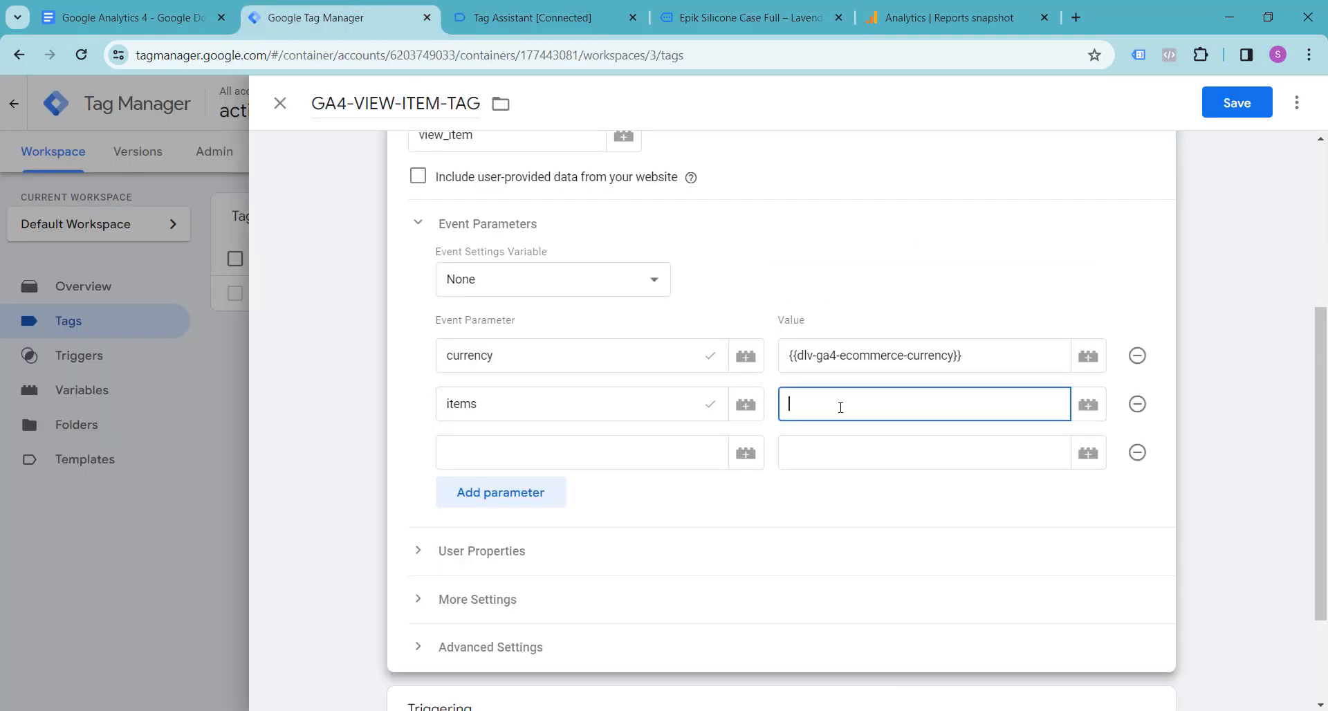
type("{{dlv")
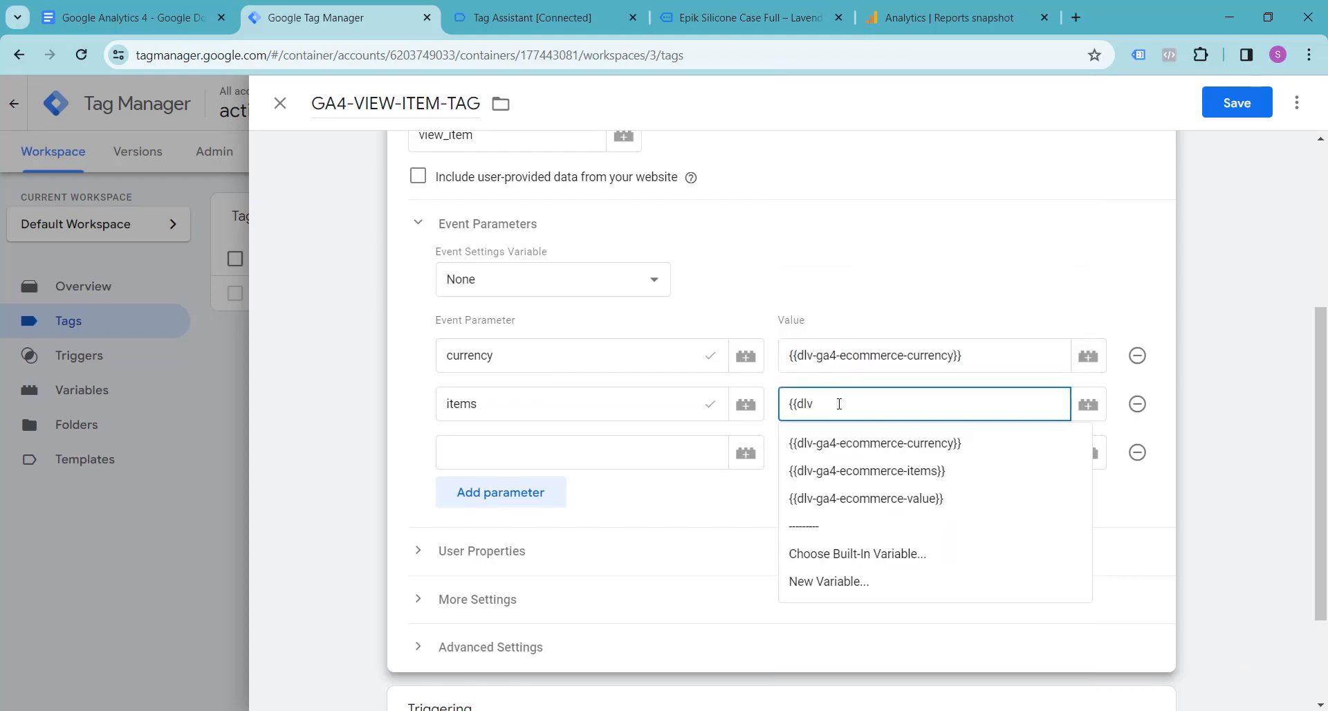
left_click(851, 471)
Step: Copy value from the required variables in the Google Docs notes into the third Event Parameter name in Tag Manager
left_click(504, 449)
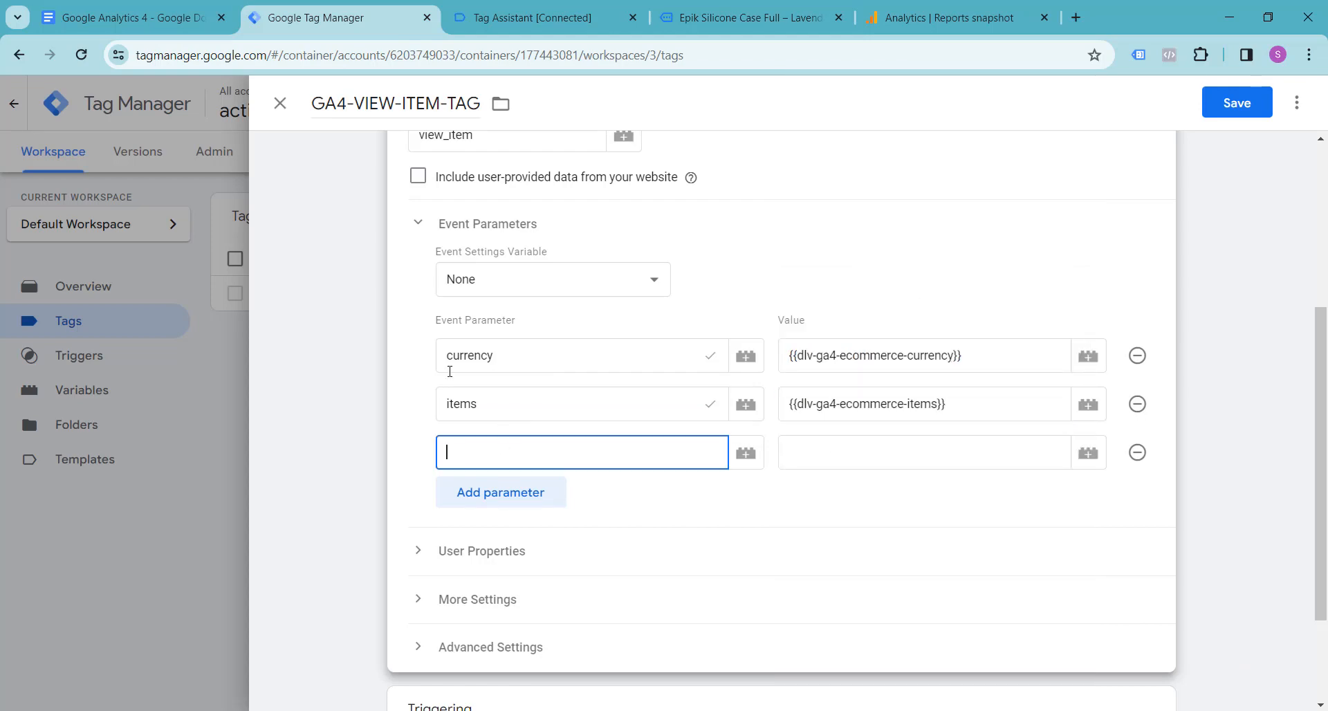
left_click(74, 7)
double_click(584, 327)
key("ctrl+c")
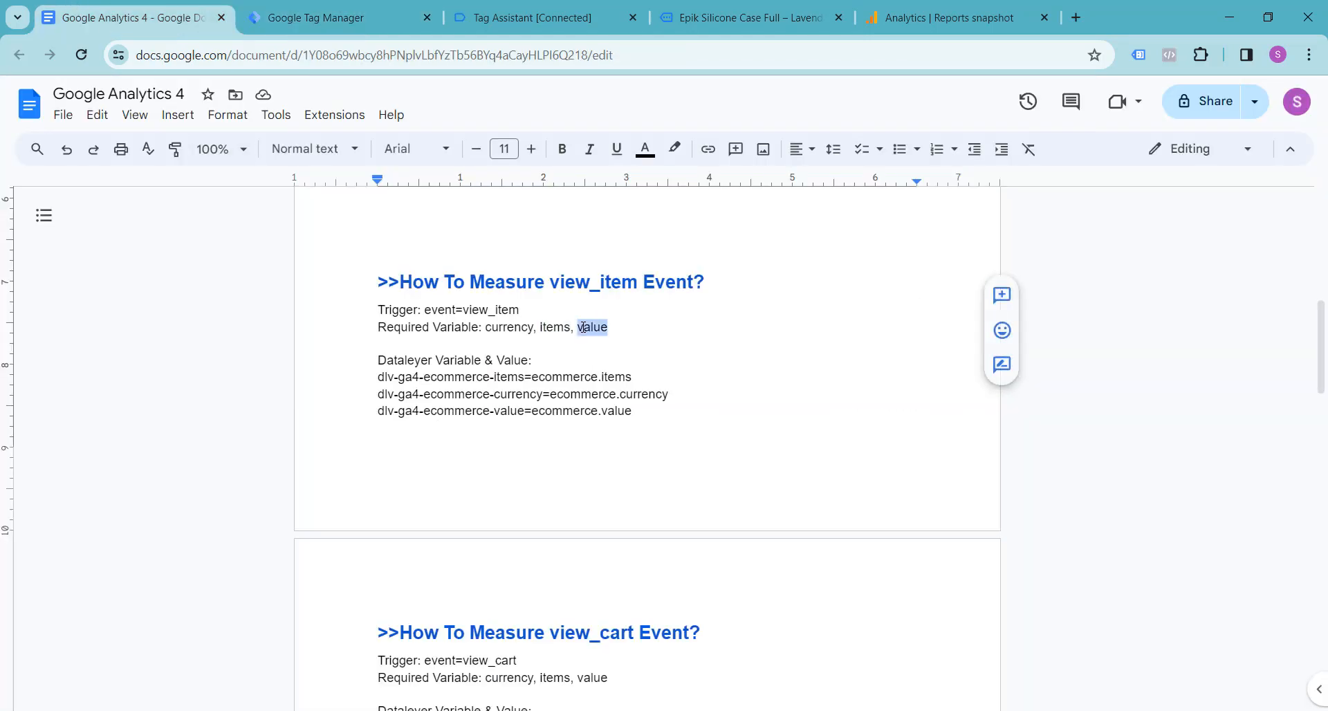
left_click(526, 17)
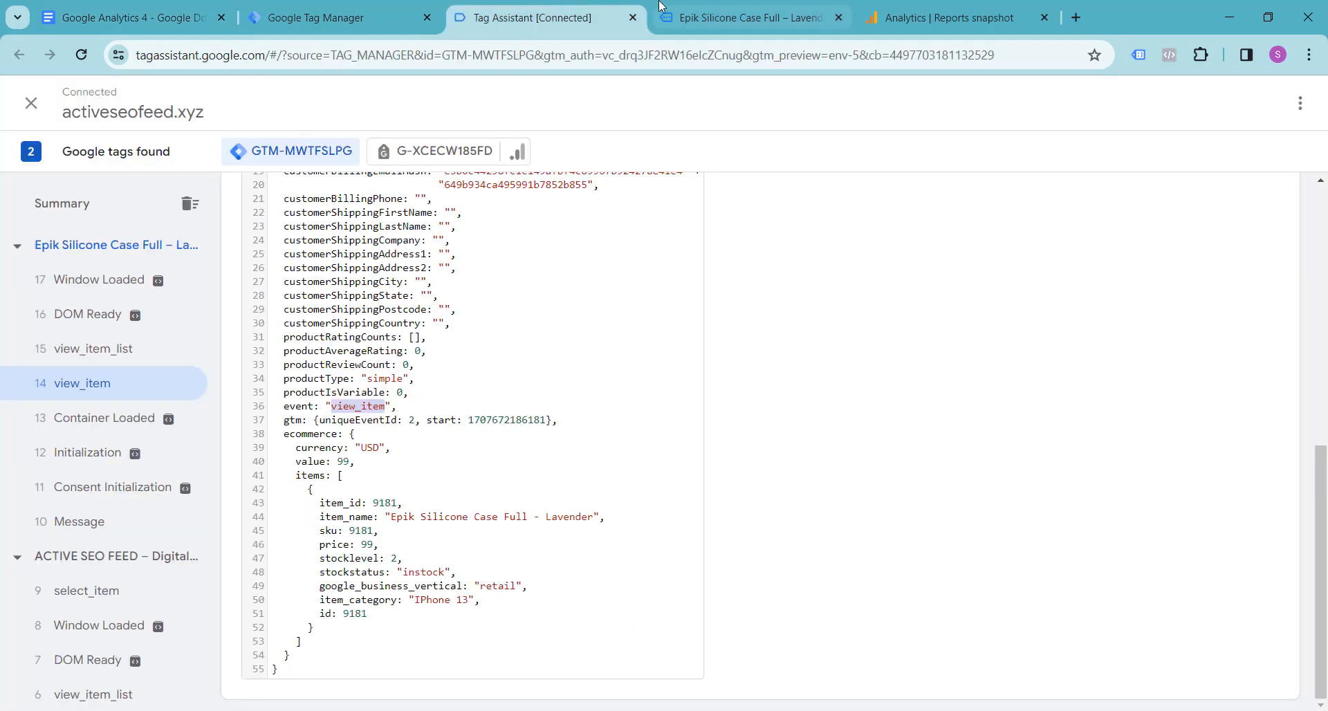
left_click(375, 9)
left_click(839, 453)
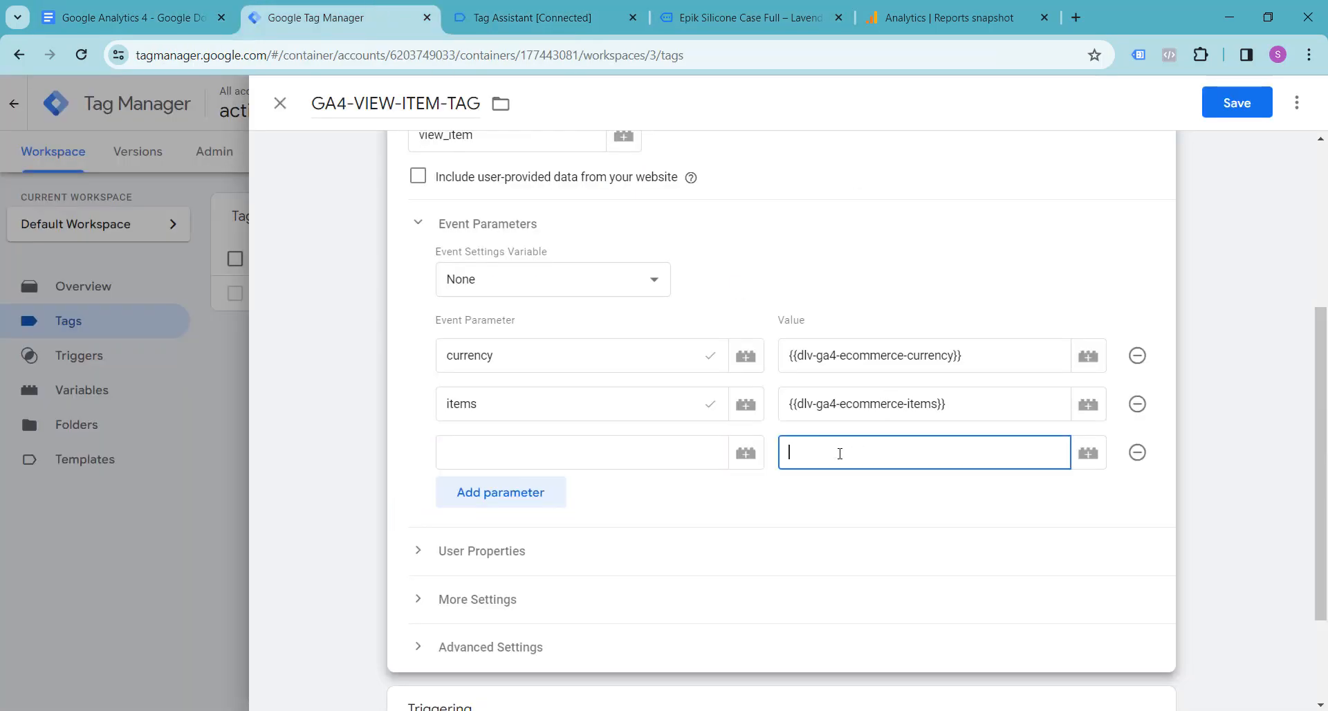
left_click(649, 467)
key("ctrl+v")
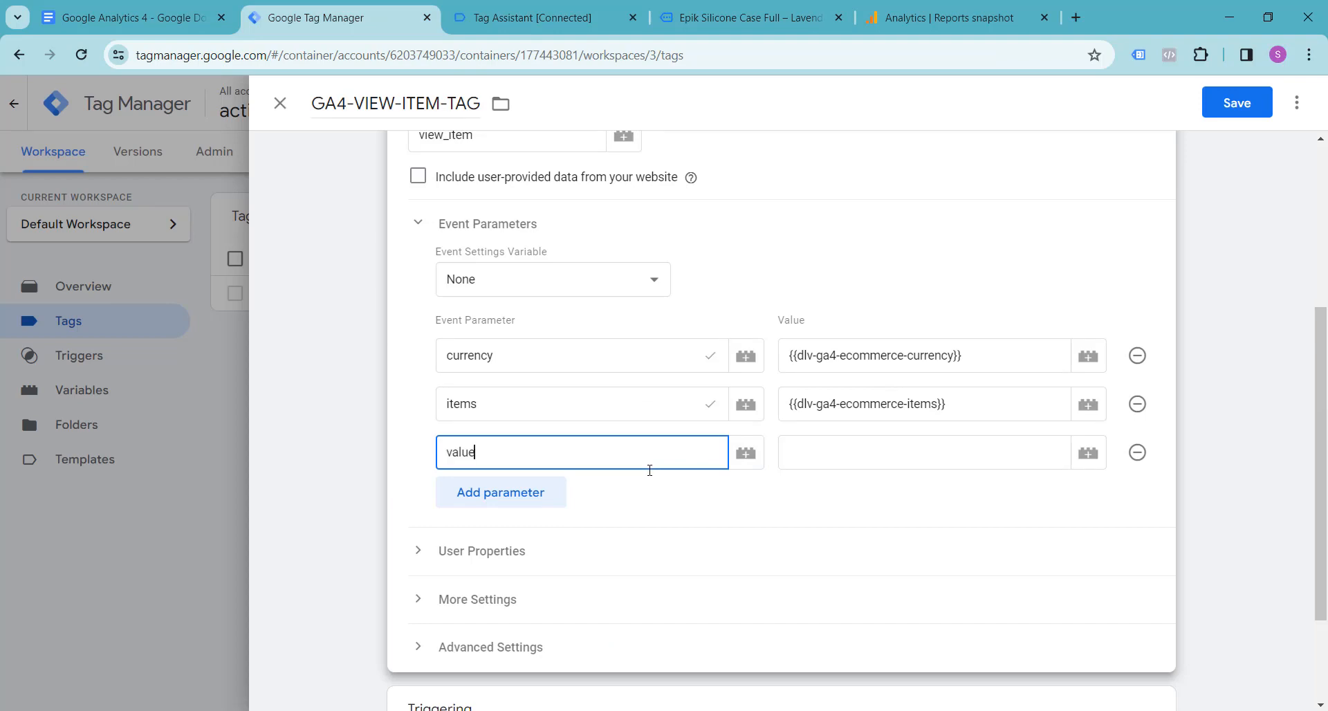
Step: Set the value parameter to the variable {{dlv-ga4-ecommerce-value}} and save GA4-VIEW-ITEM-TAG
left_click(830, 449)
type("{{")
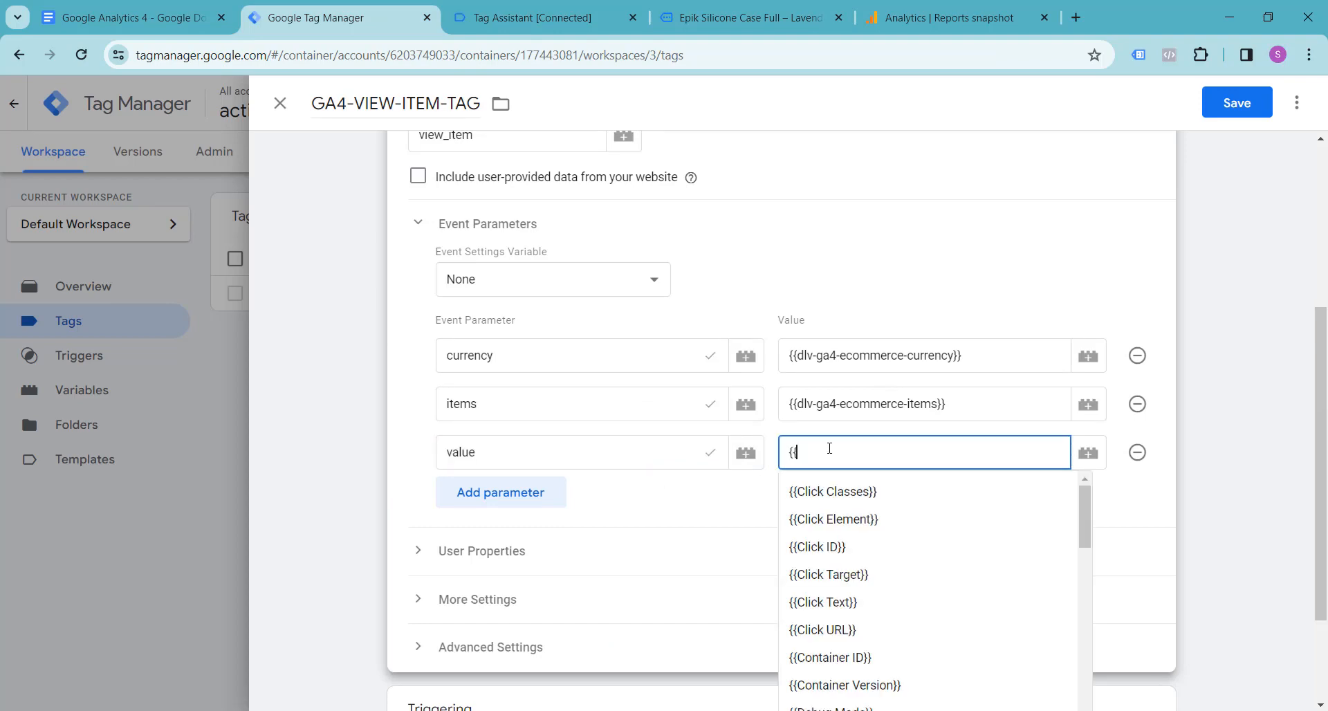
type("dlv")
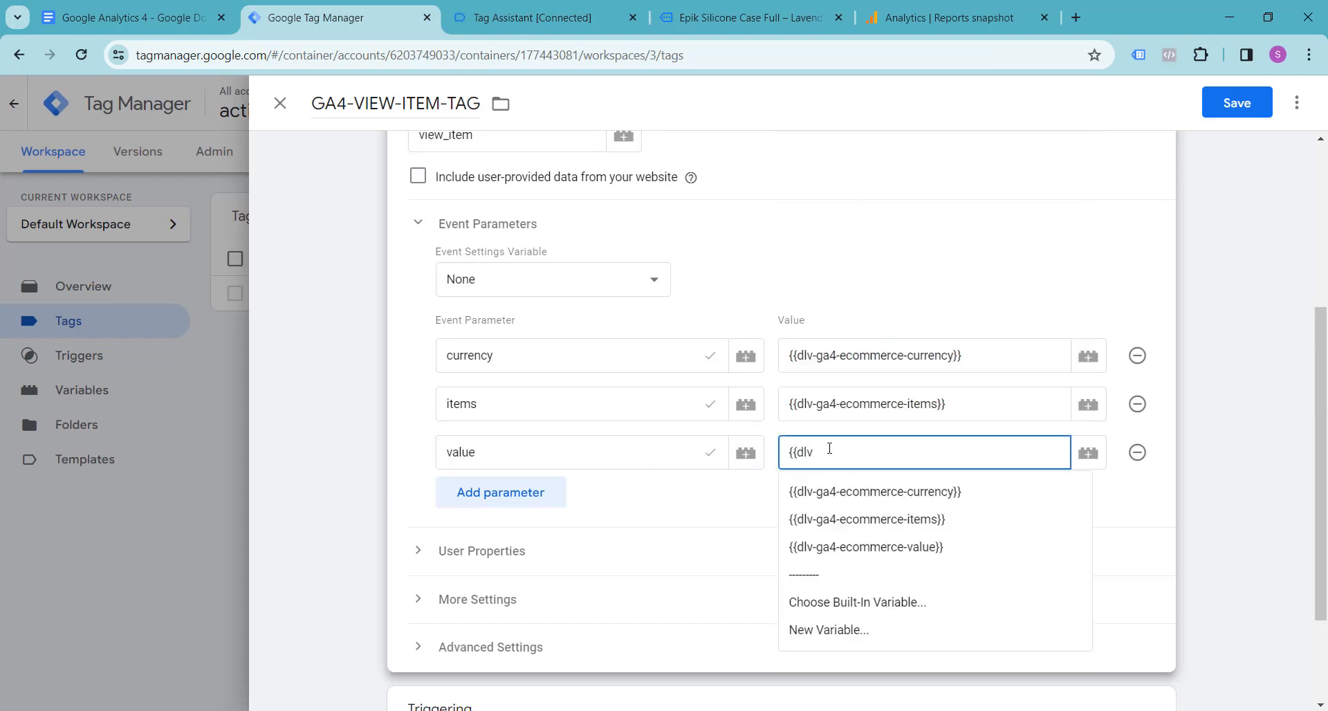
left_click(856, 550)
scroll(676, 530, "down", 2)
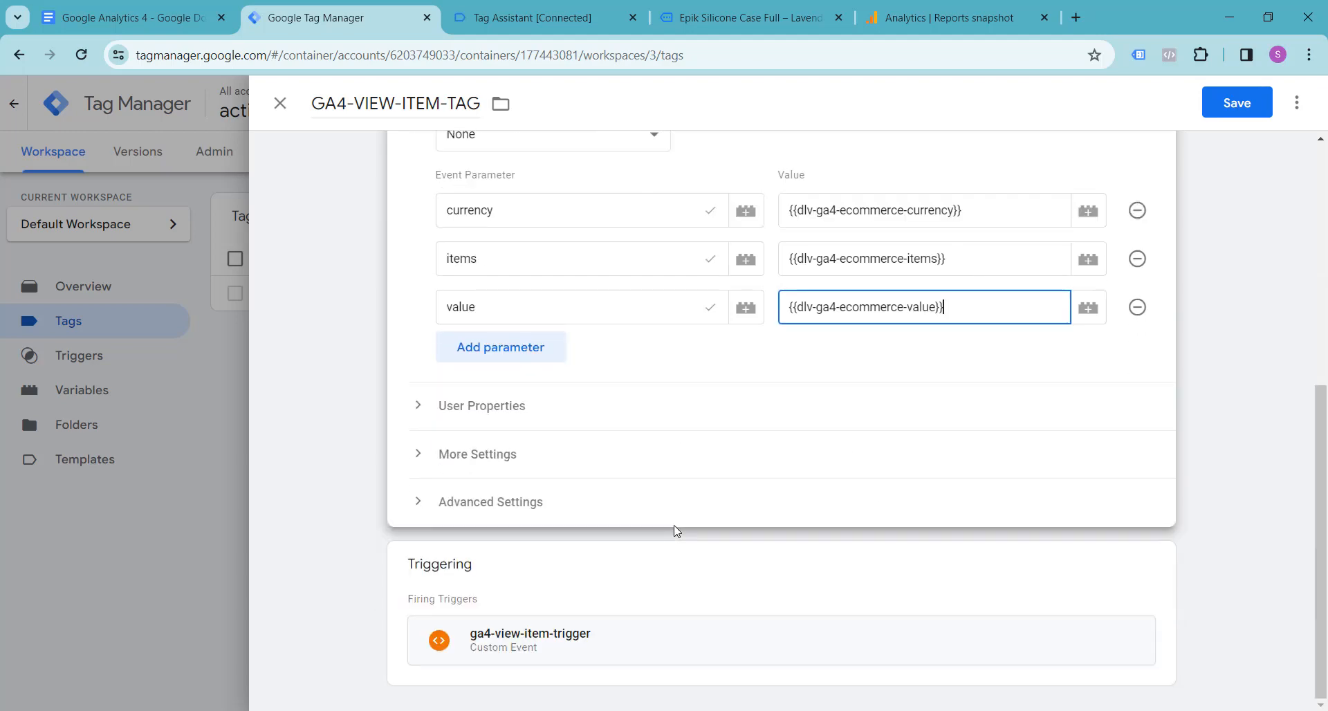
scroll(675, 533, "up", 6)
left_click(1243, 115)
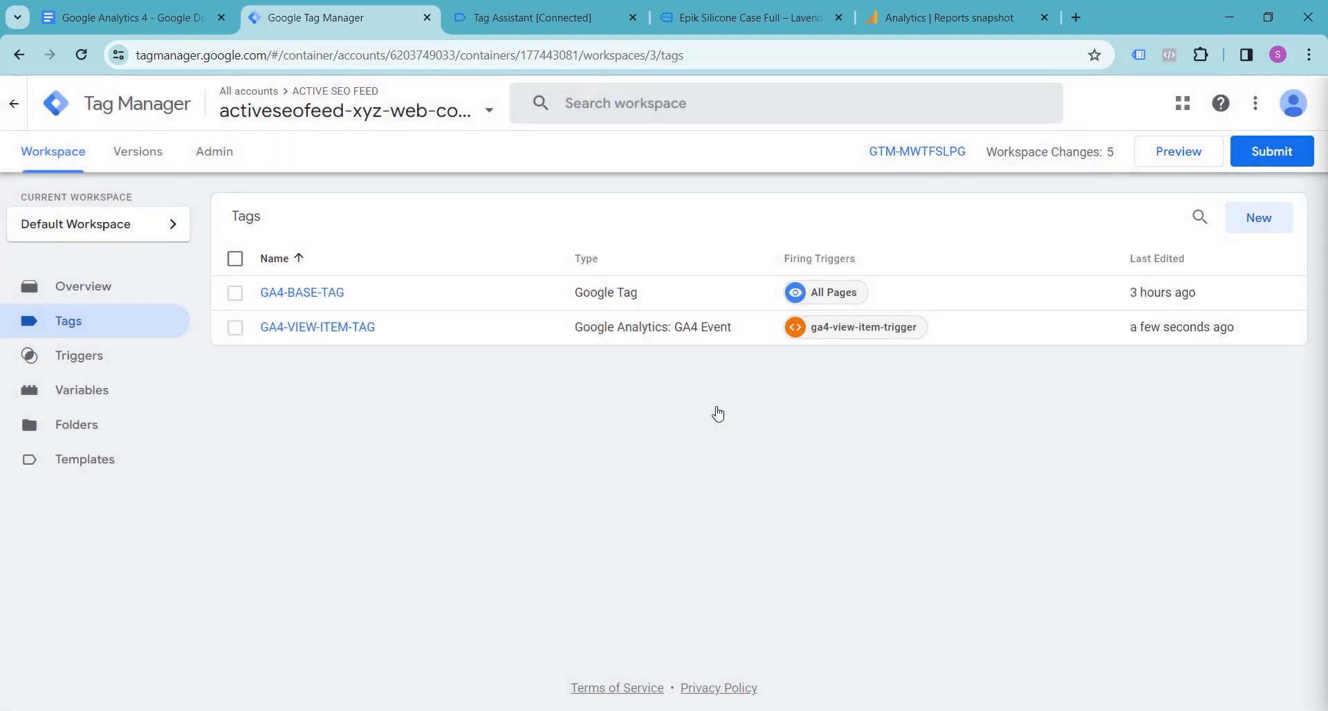
Step: Publish the workspace changes with Added View Item Tag as version name and description, then return to the workspace
left_click(1271, 155)
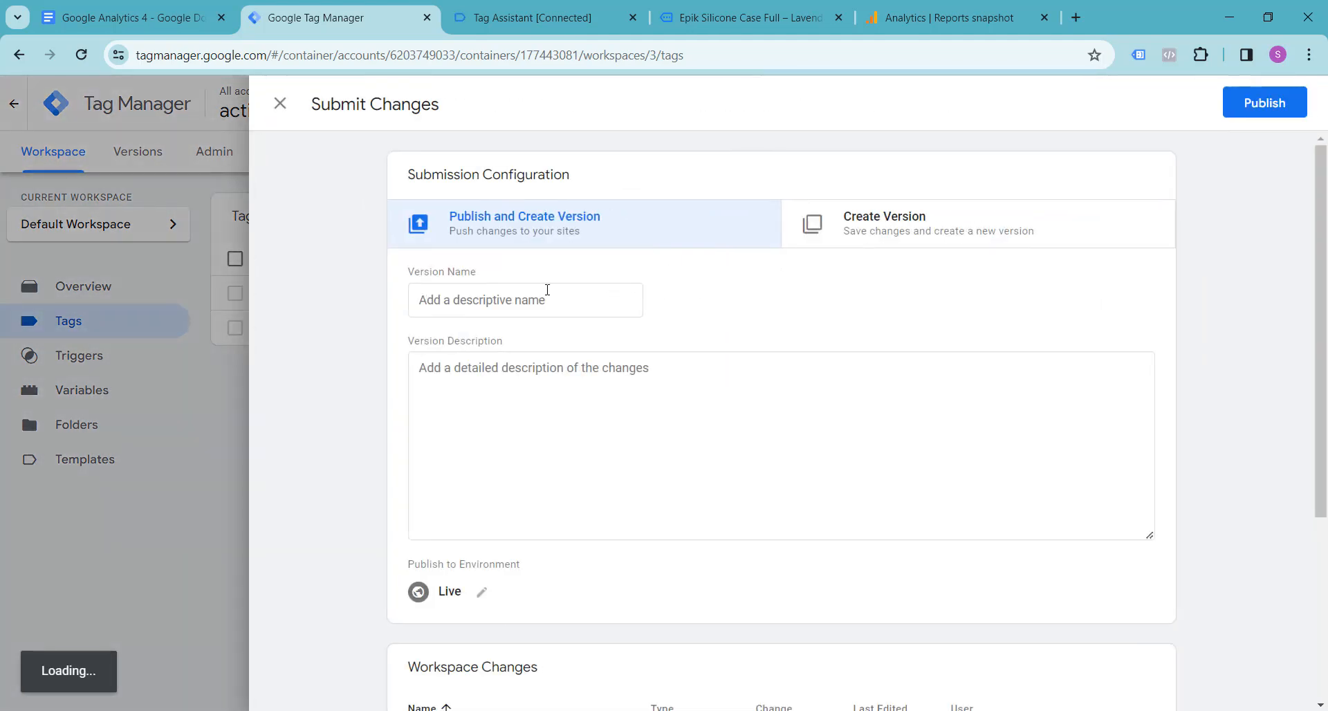
left_click(483, 301)
type("Added View Item Tag")
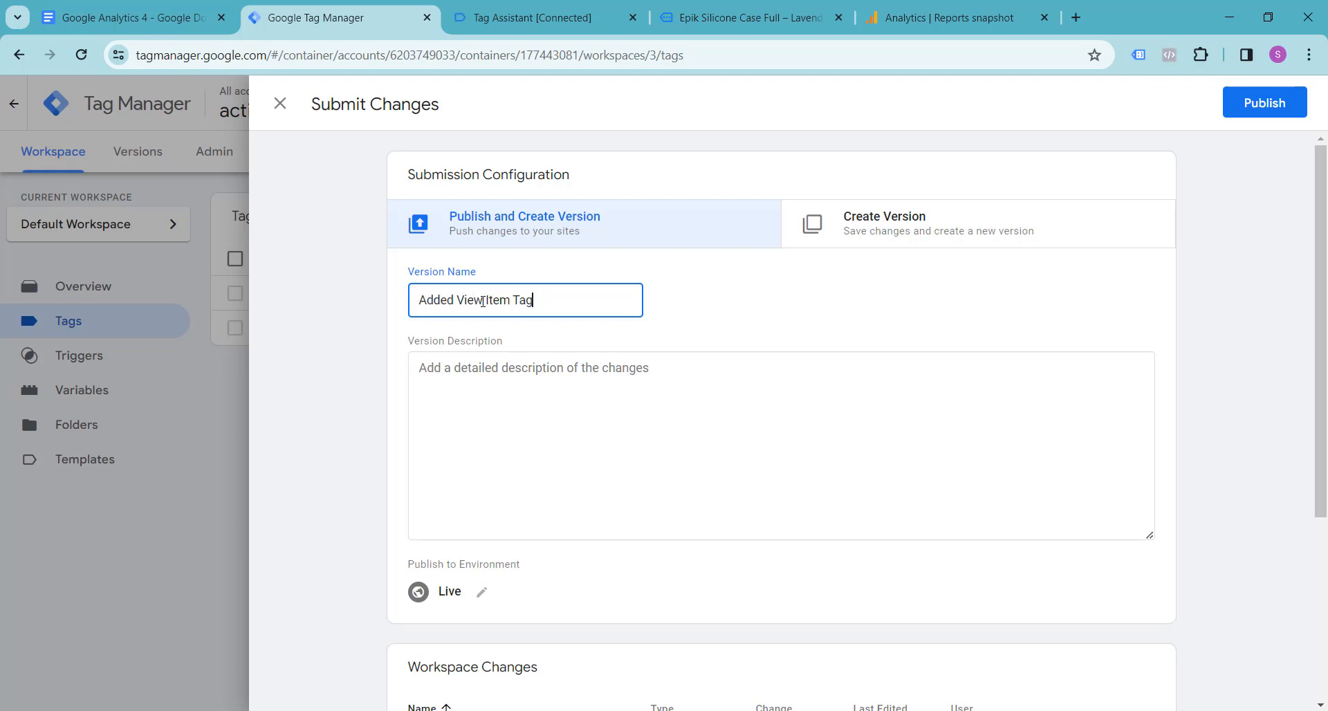
triple_click(482, 301)
key("ctrl+c")
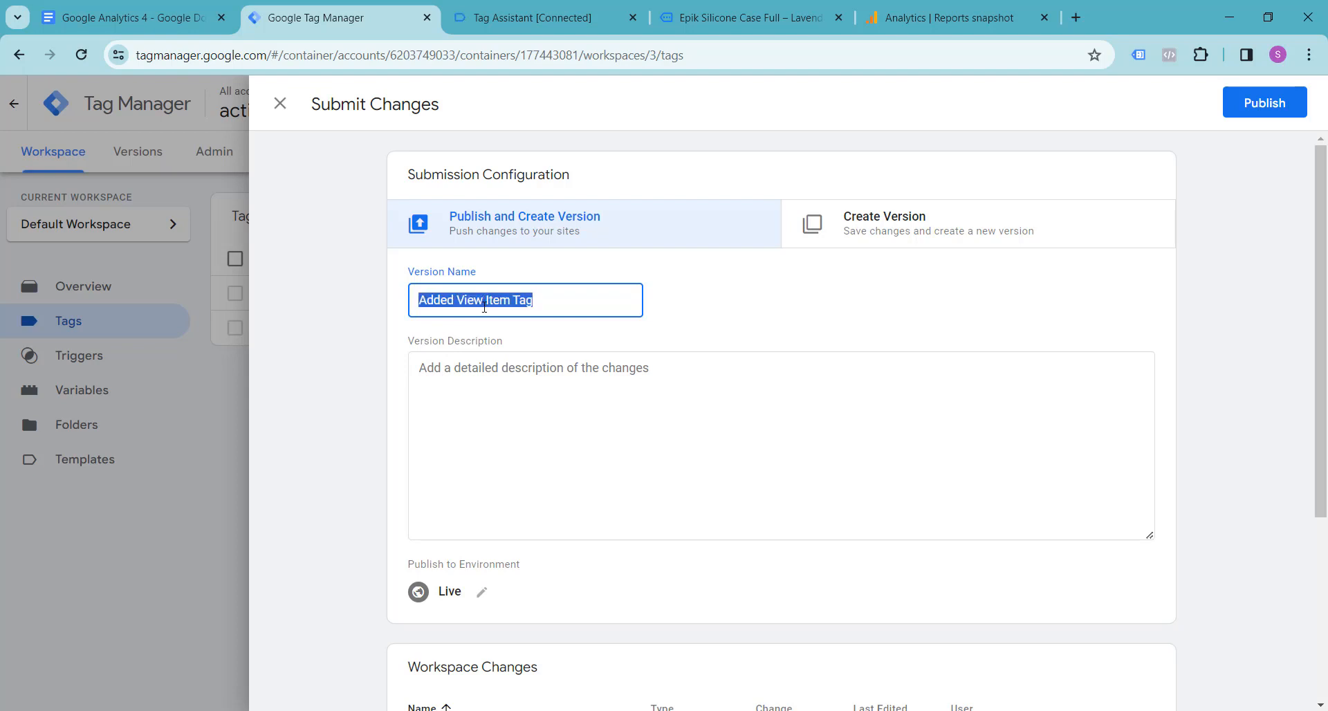
left_click(479, 468)
key("ctrl+v")
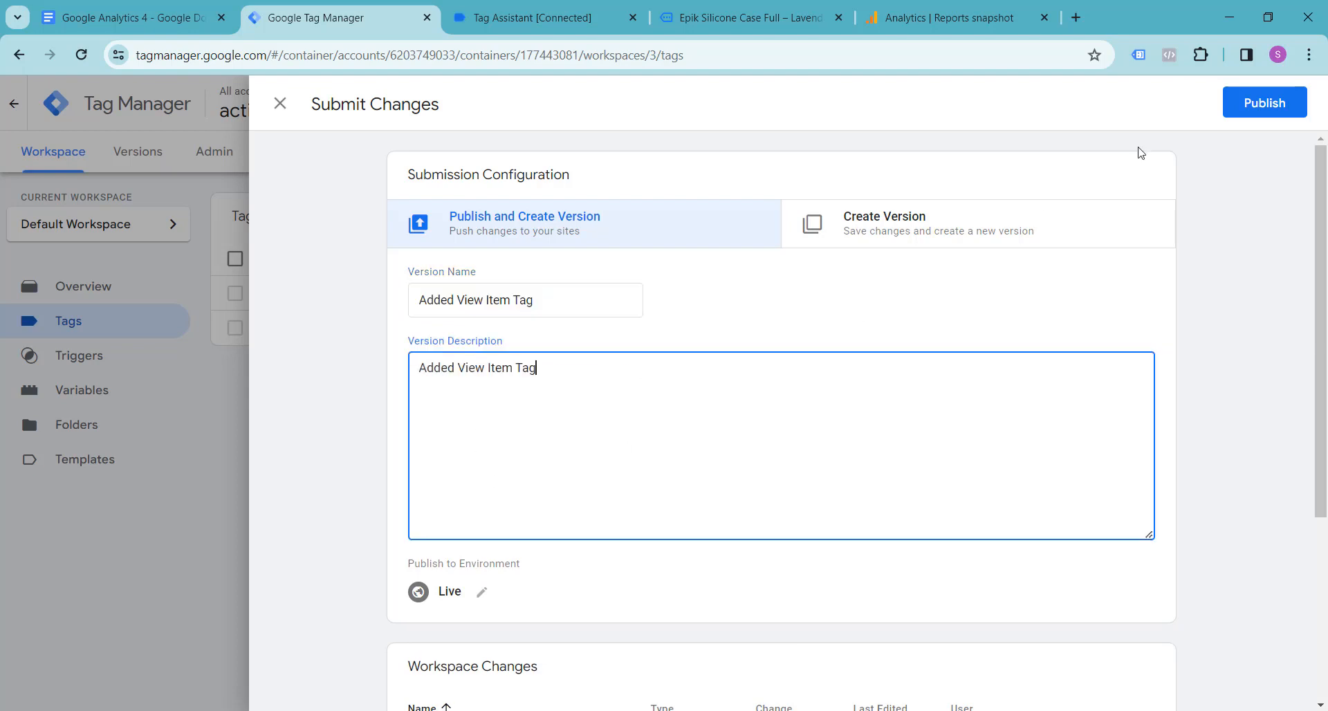
left_click(1253, 112)
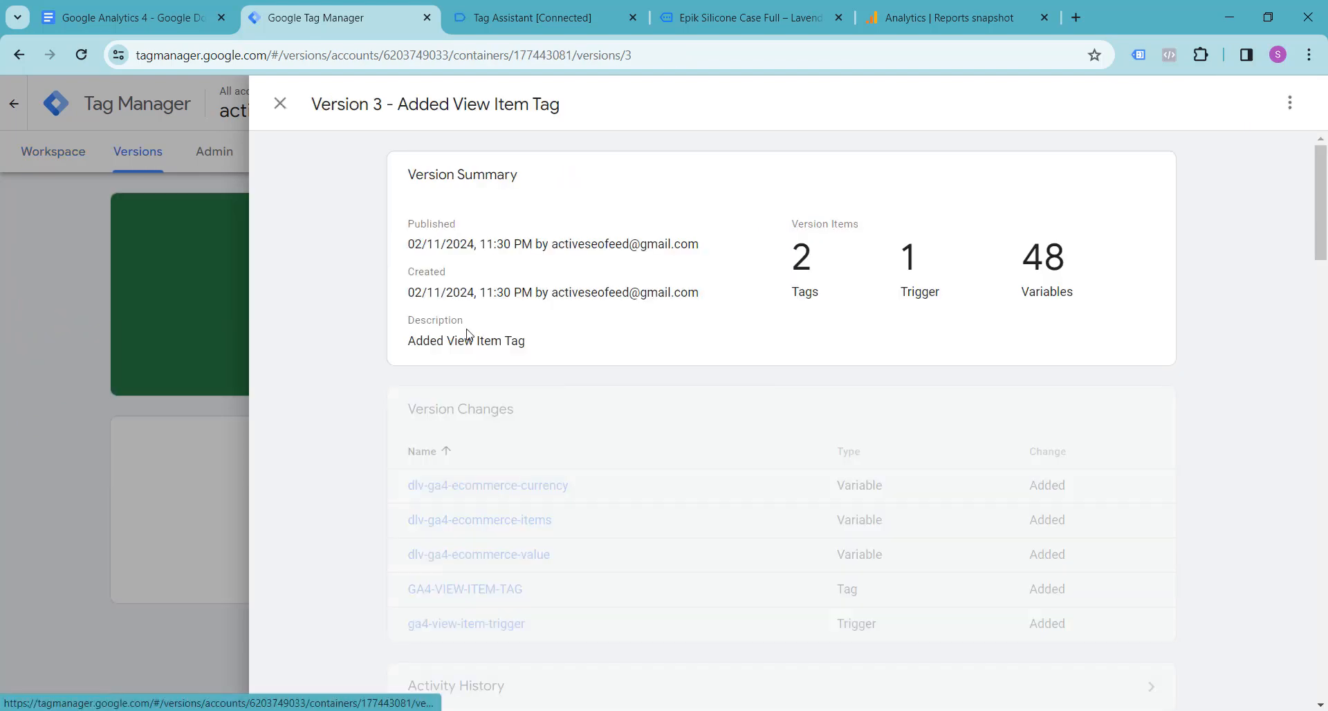
left_click(280, 108)
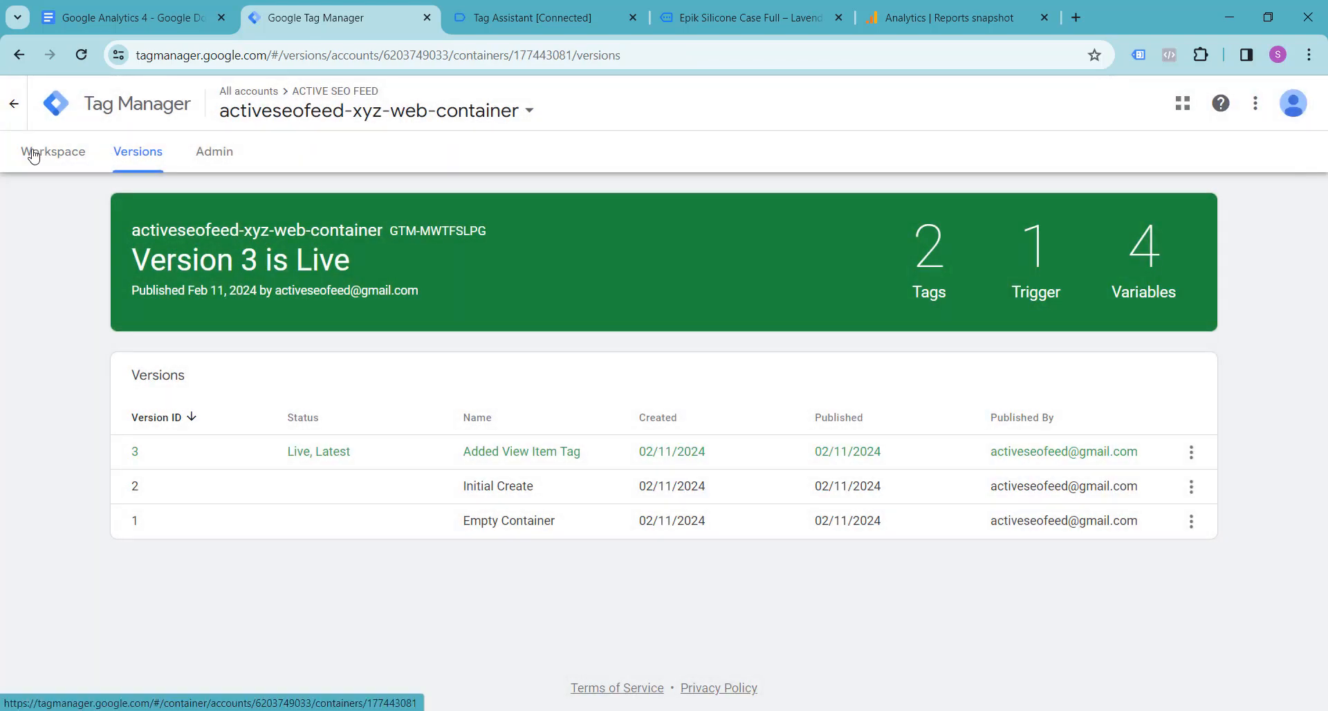
left_click(33, 150)
left_click(543, 17)
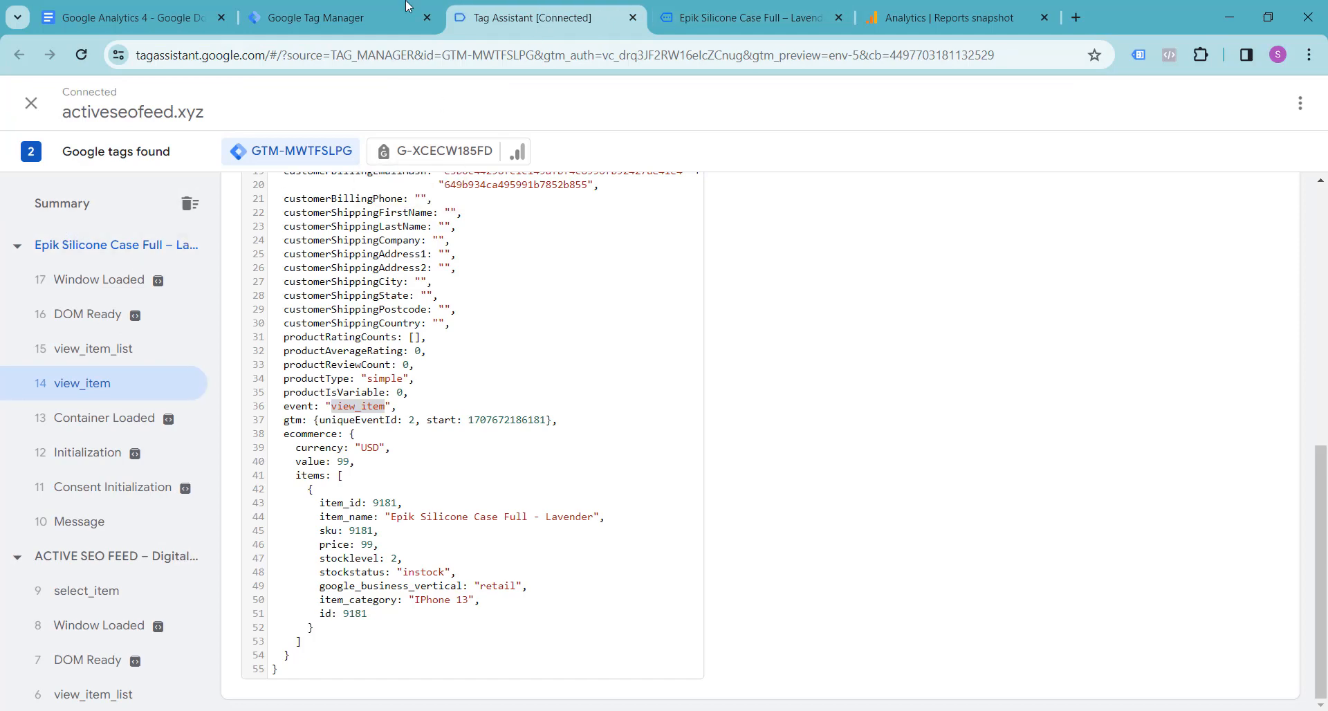
left_click(632, 19)
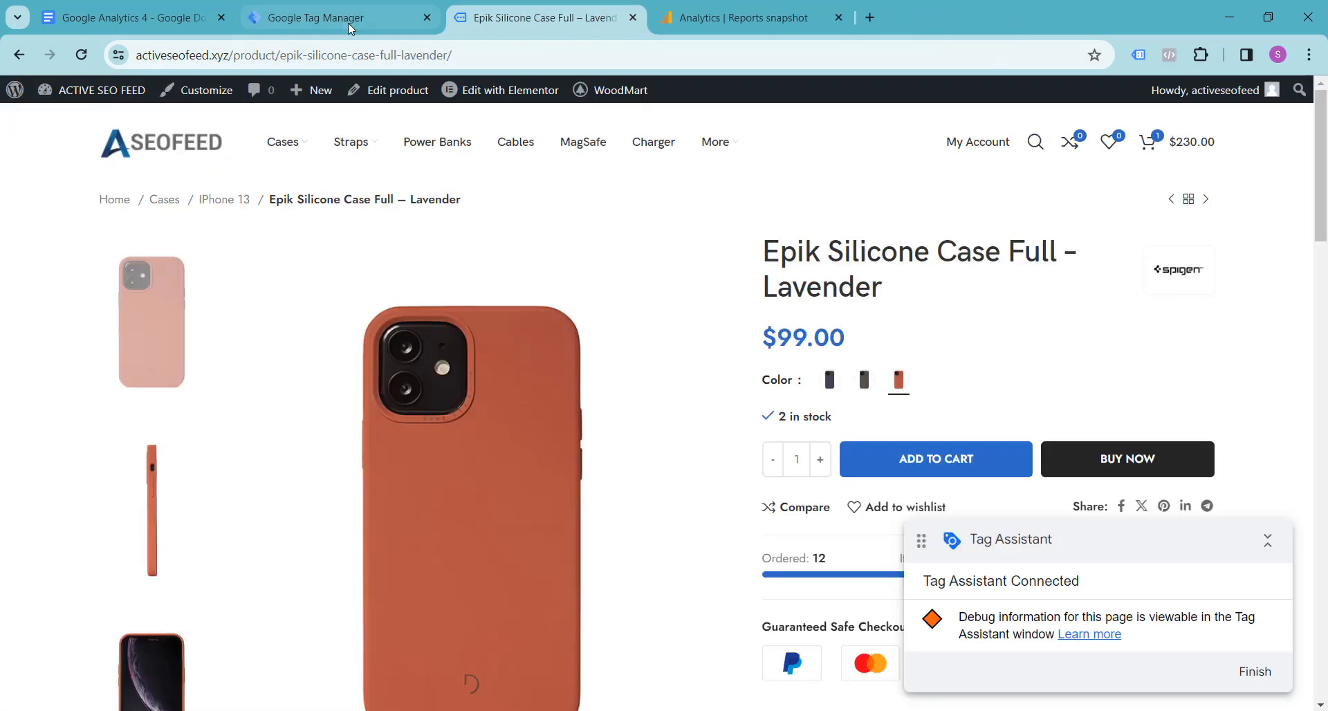
left_click(350, 21)
left_click(1166, 153)
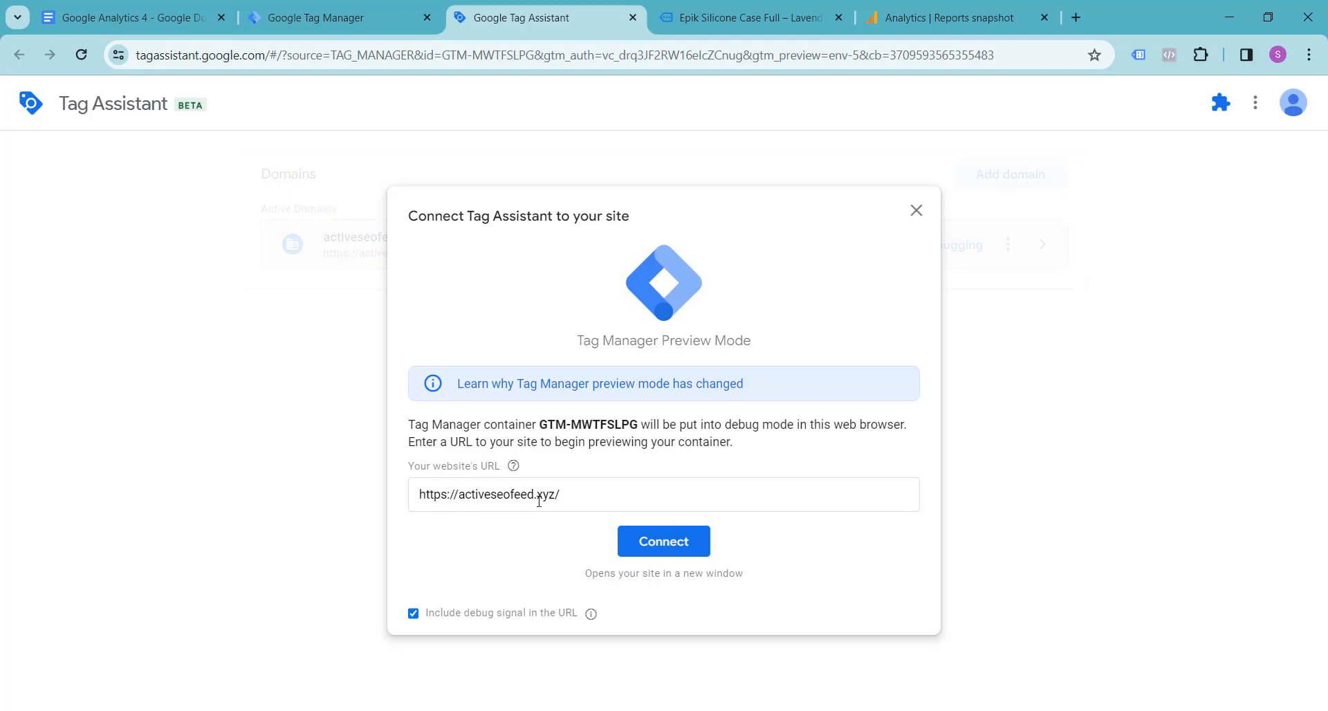
left_click(642, 547)
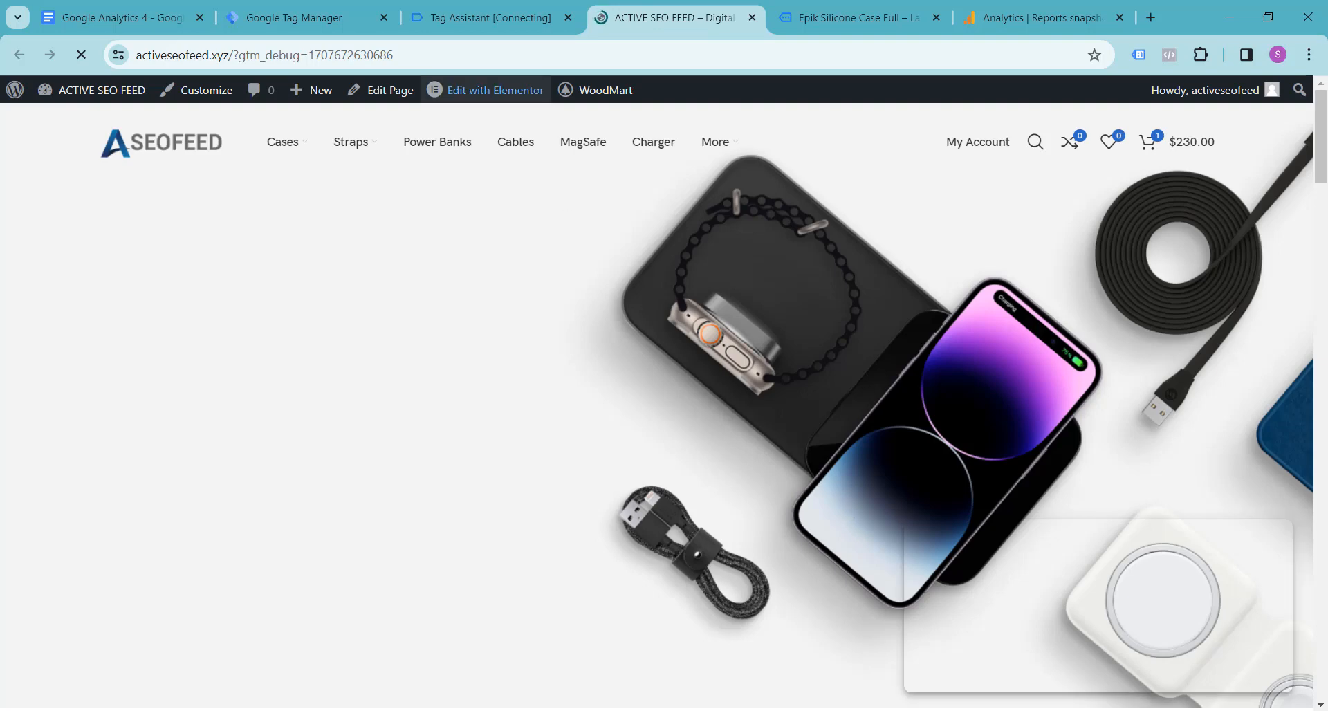
left_click(493, 4)
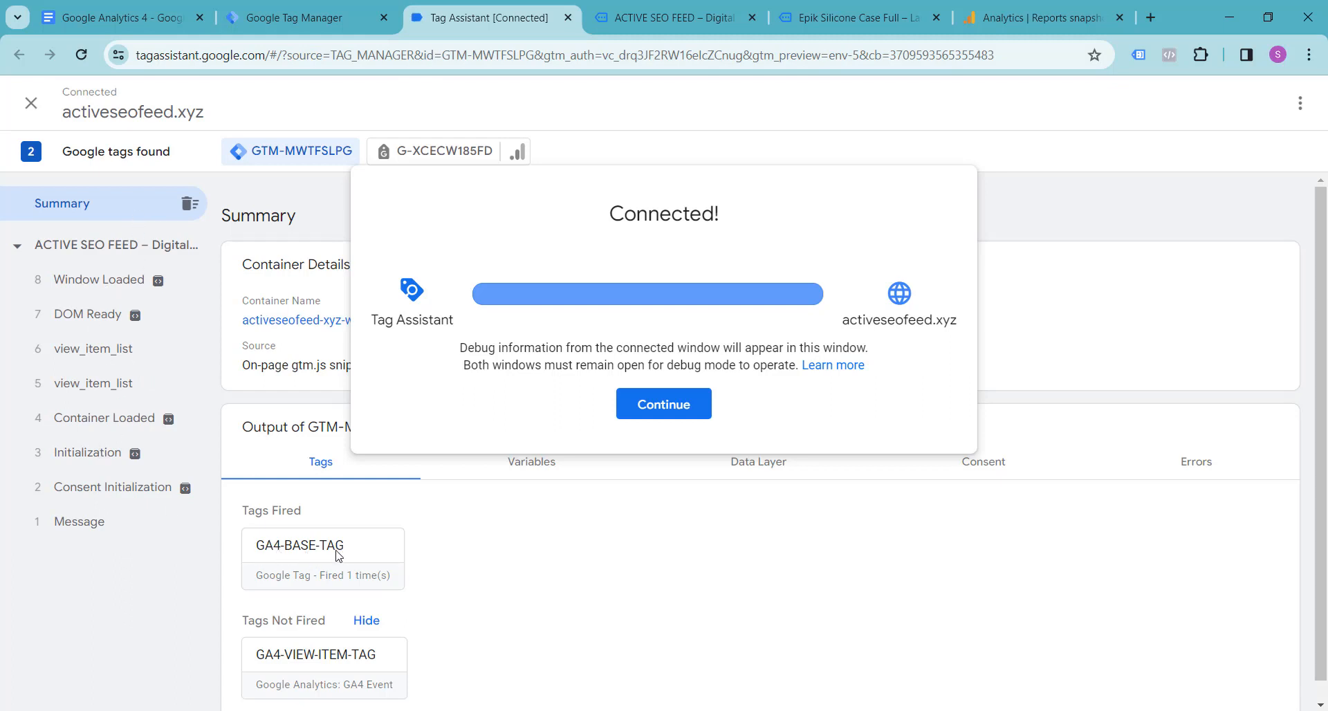
left_click(664, 406)
Step: Review the fired tags in the Tag Assistant summary and open the Leather Case iPhone 12 Deep Violet product from the store home page
scroll(336, 557, "down", 1)
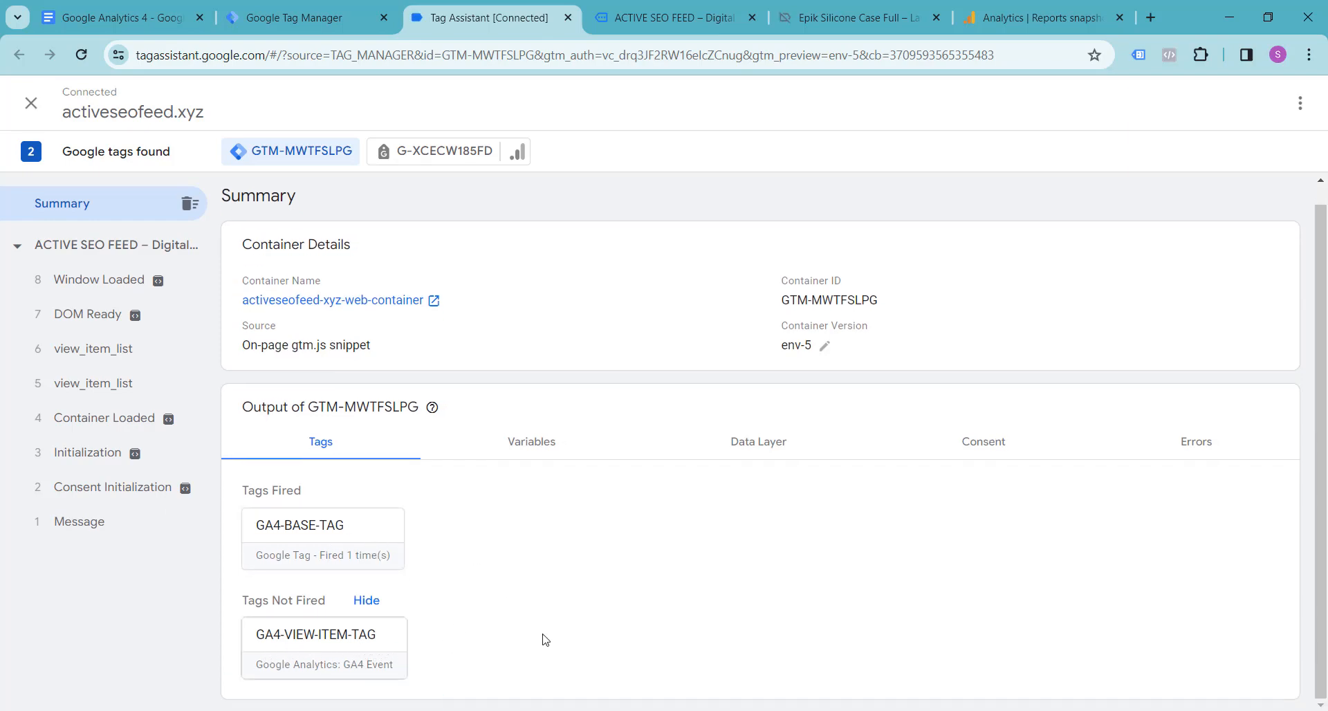
left_click(674, 17)
scroll(649, 254, "down", 5)
scroll(648, 254, "down", 10)
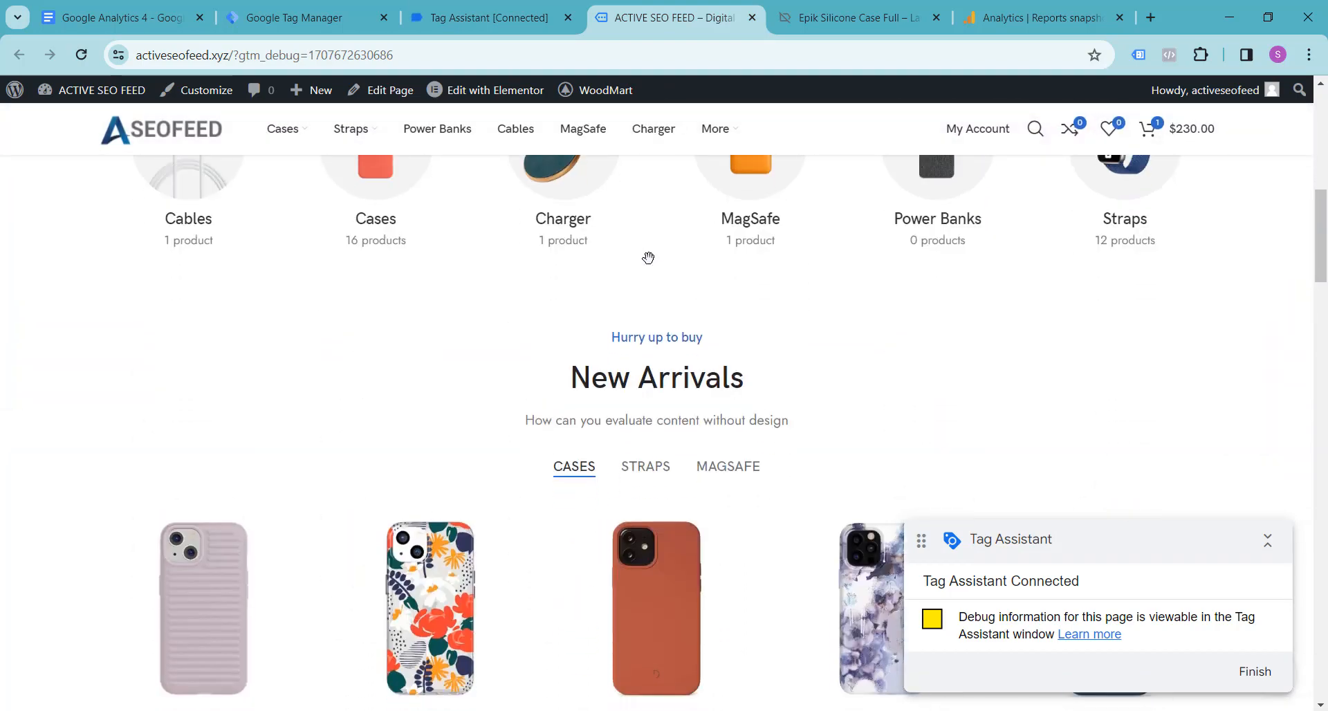
scroll(482, 315, "down", 5)
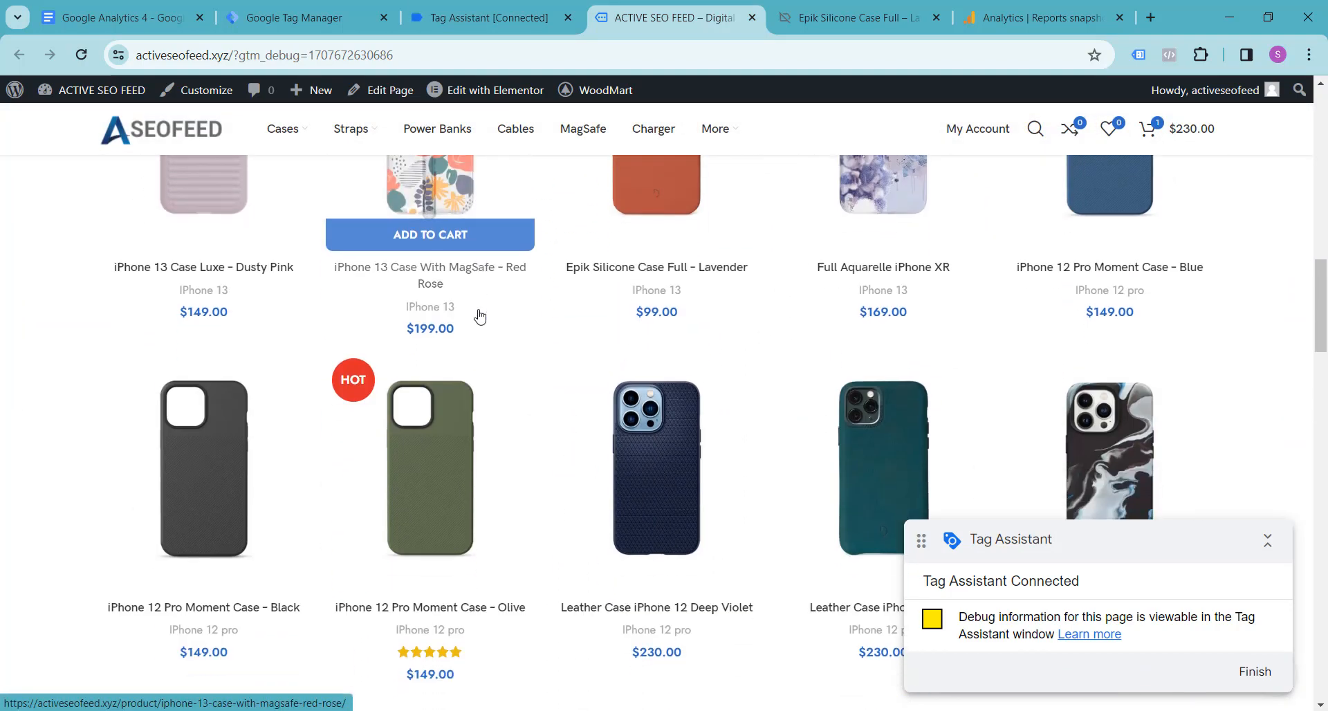
left_click(626, 492)
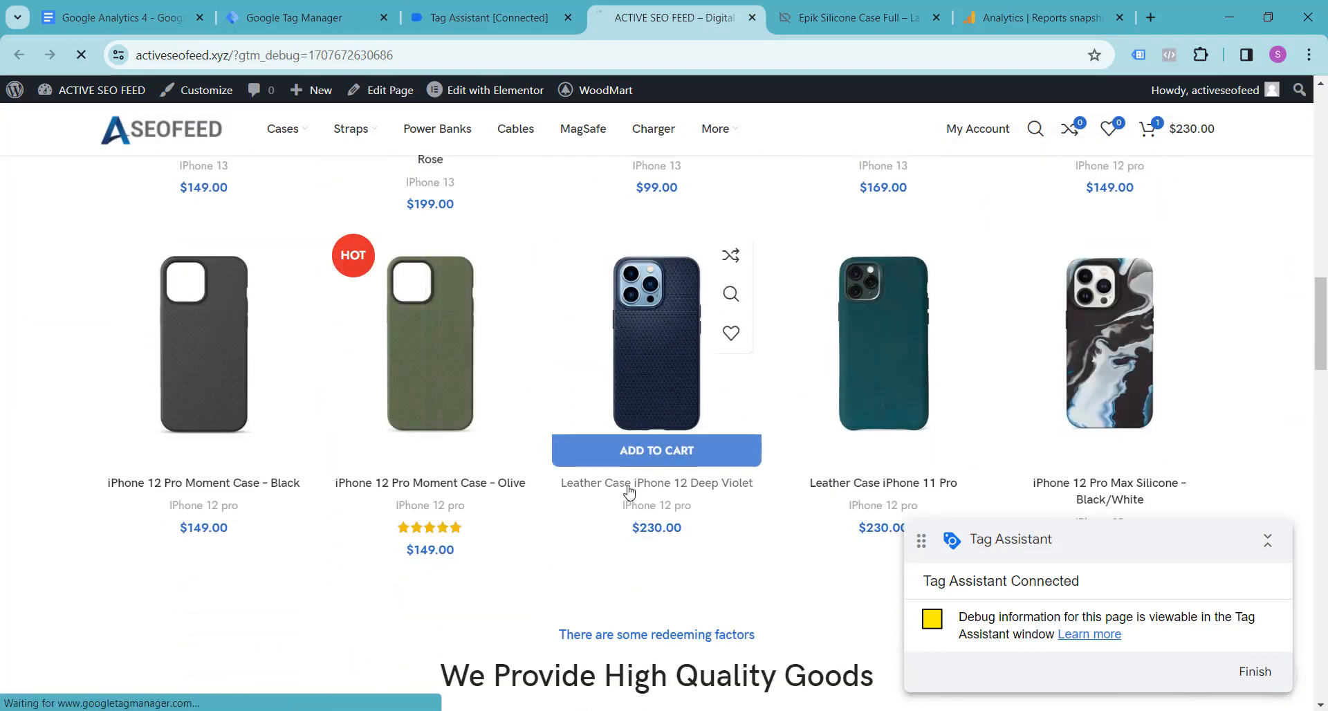
Step: Examine the view_item event's fired tags and ecommerce variable values in Tag Assistant, and compare them with the store's product page
left_click(482, 15)
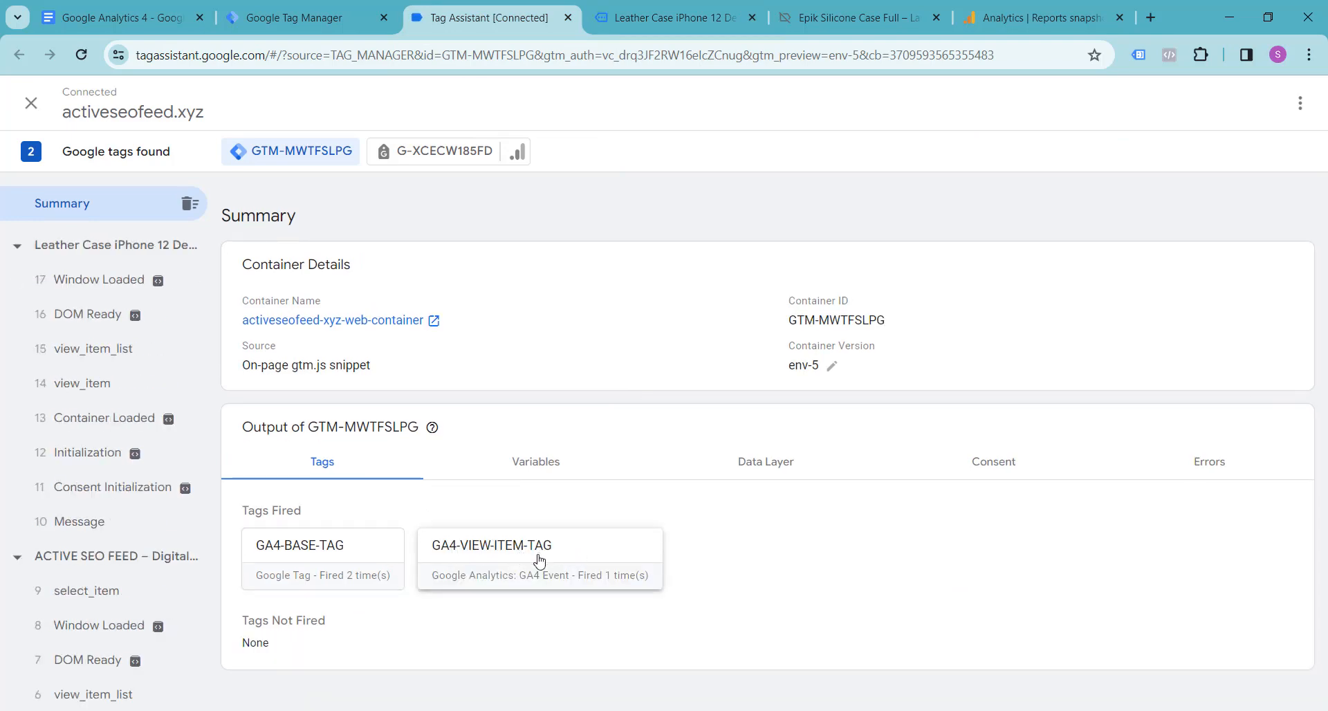
left_click(102, 393)
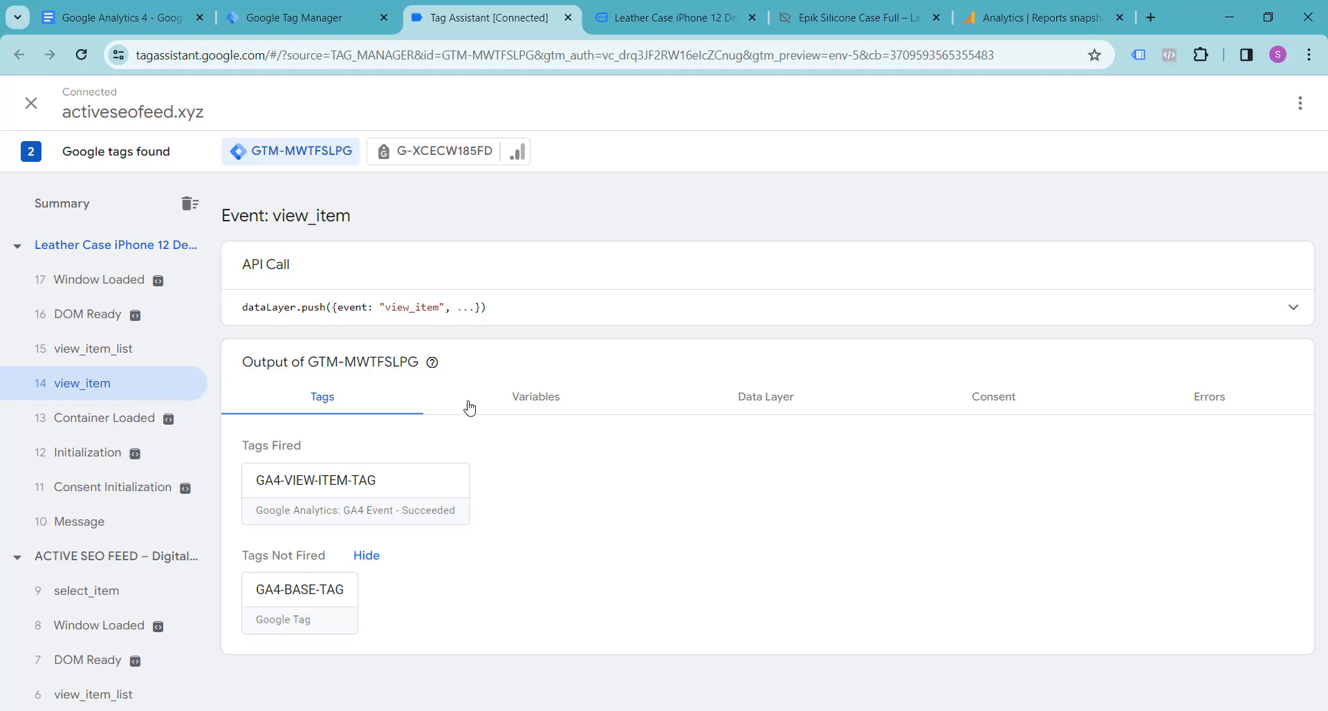
left_click(536, 399)
scroll(408, 507, "down", 5)
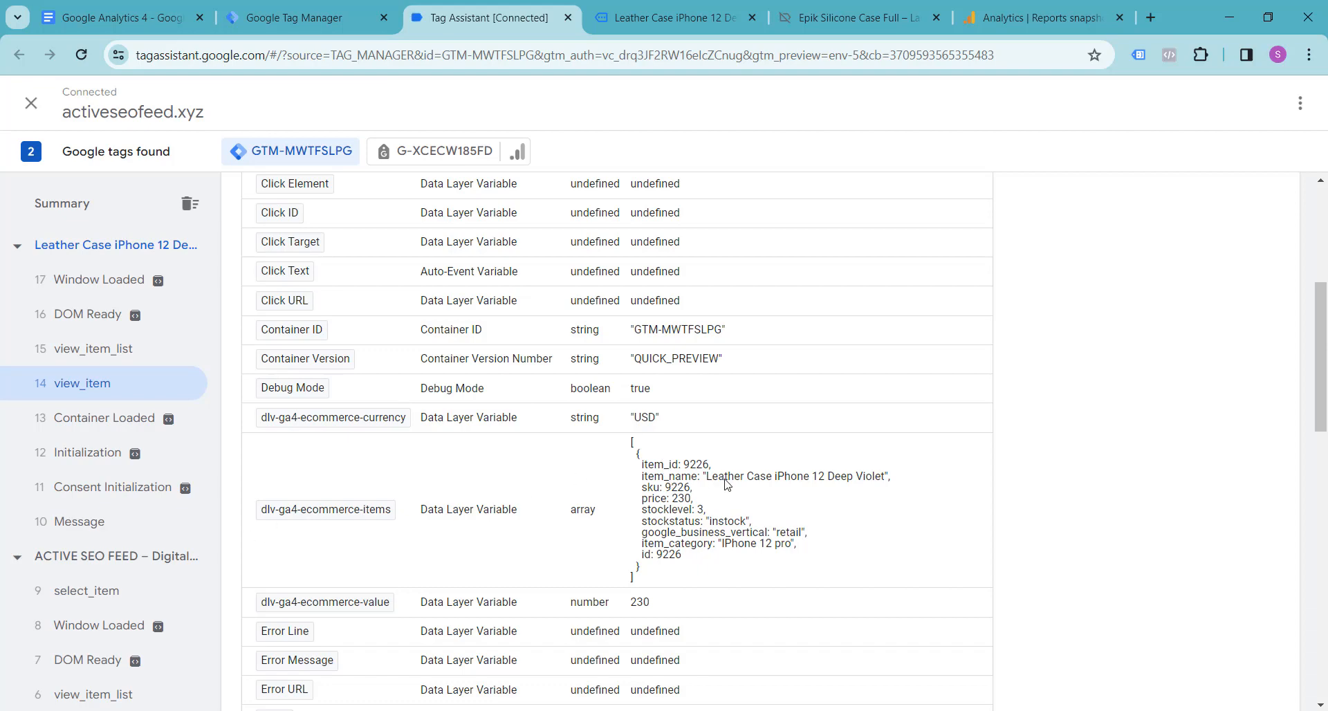
left_click(674, 17)
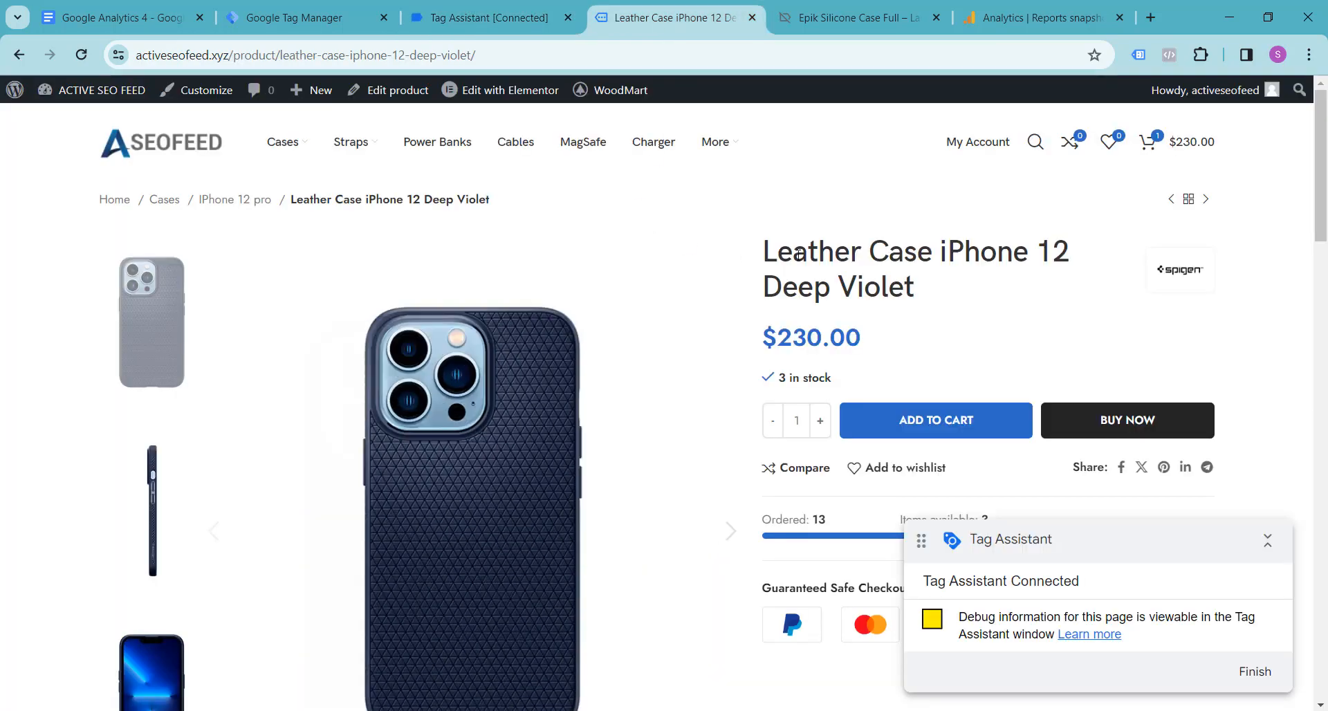
Step: Review the remaining variable values of the view_item event in Tag Assistant, including the ecommerce value, measurement ID and page variables
left_click(484, 17)
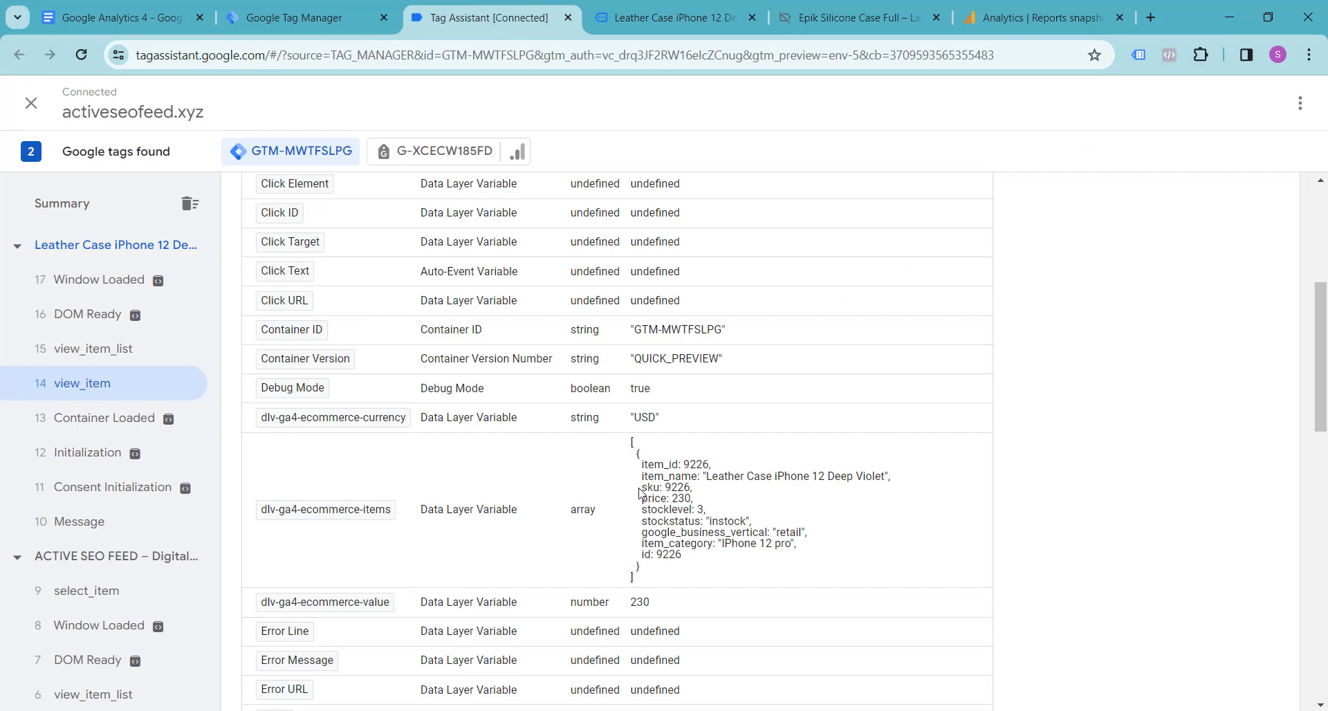
scroll(377, 512, "down", 2)
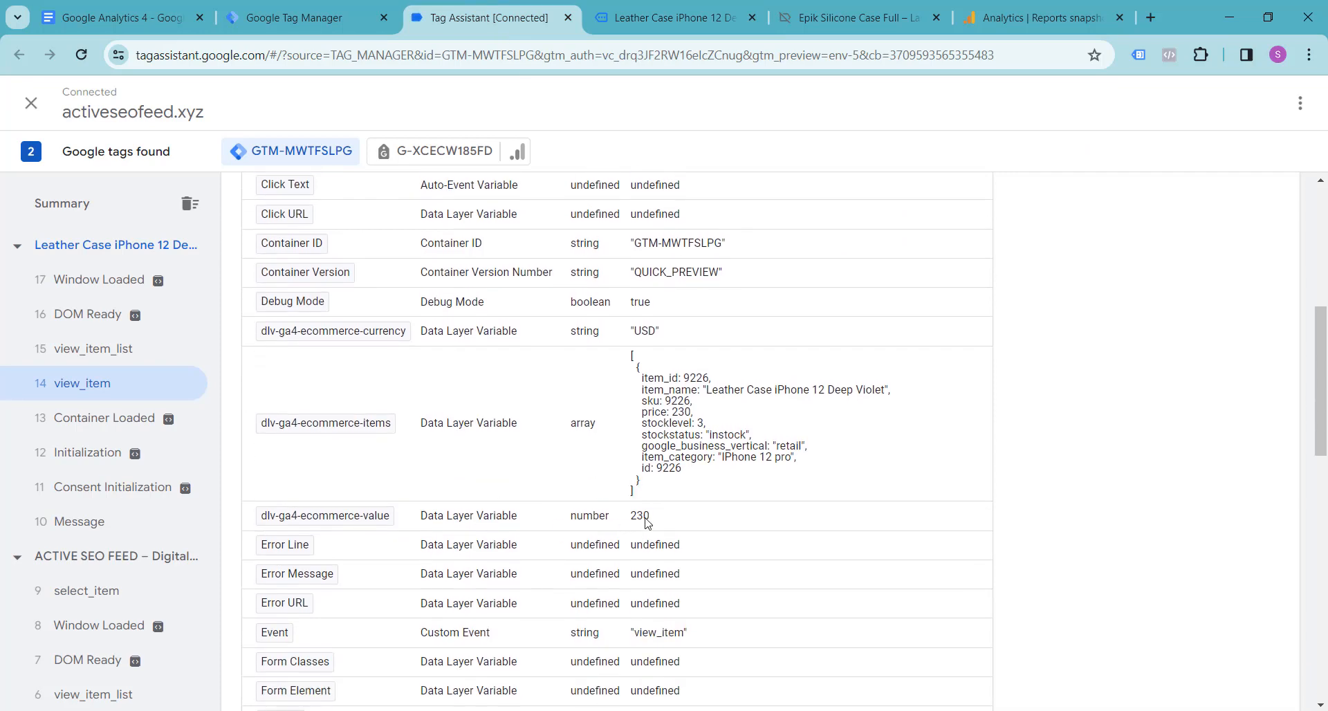
scroll(675, 524, "down", 4)
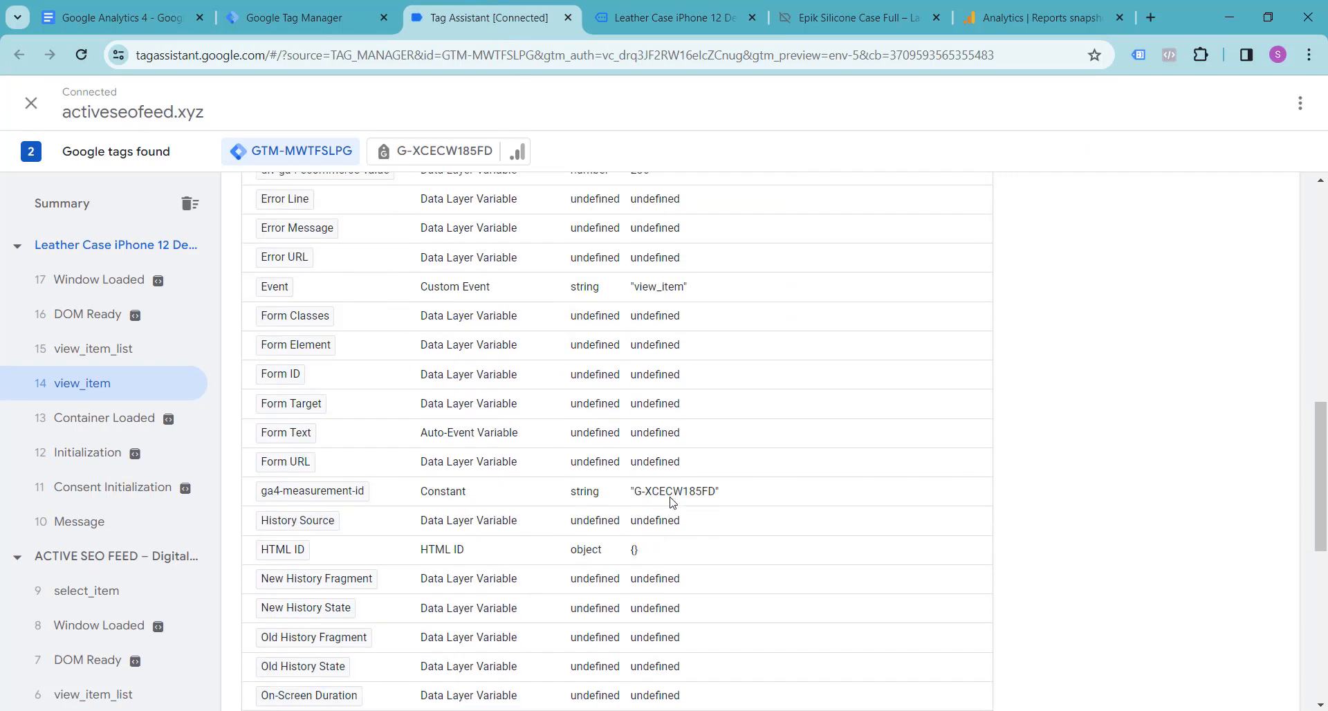
scroll(405, 505, "down", 3)
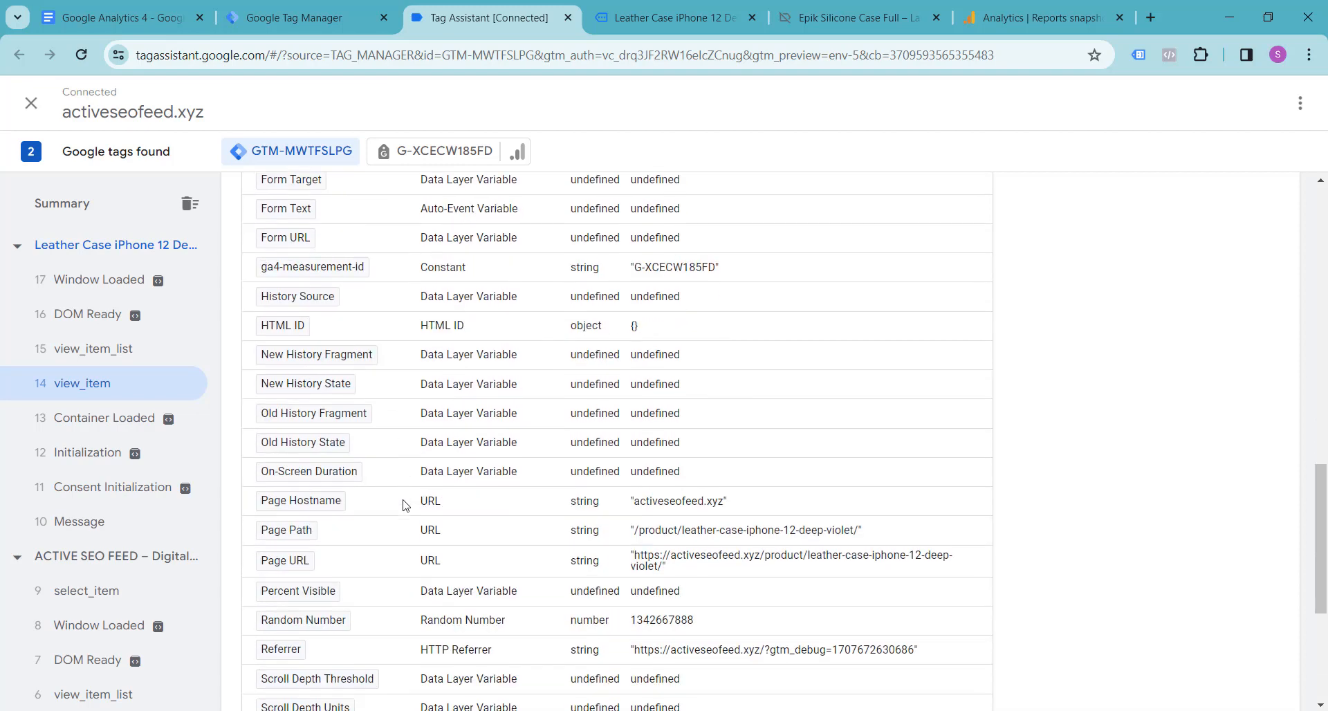
scroll(405, 525, "down", 3)
scroll(406, 525, "up", 10)
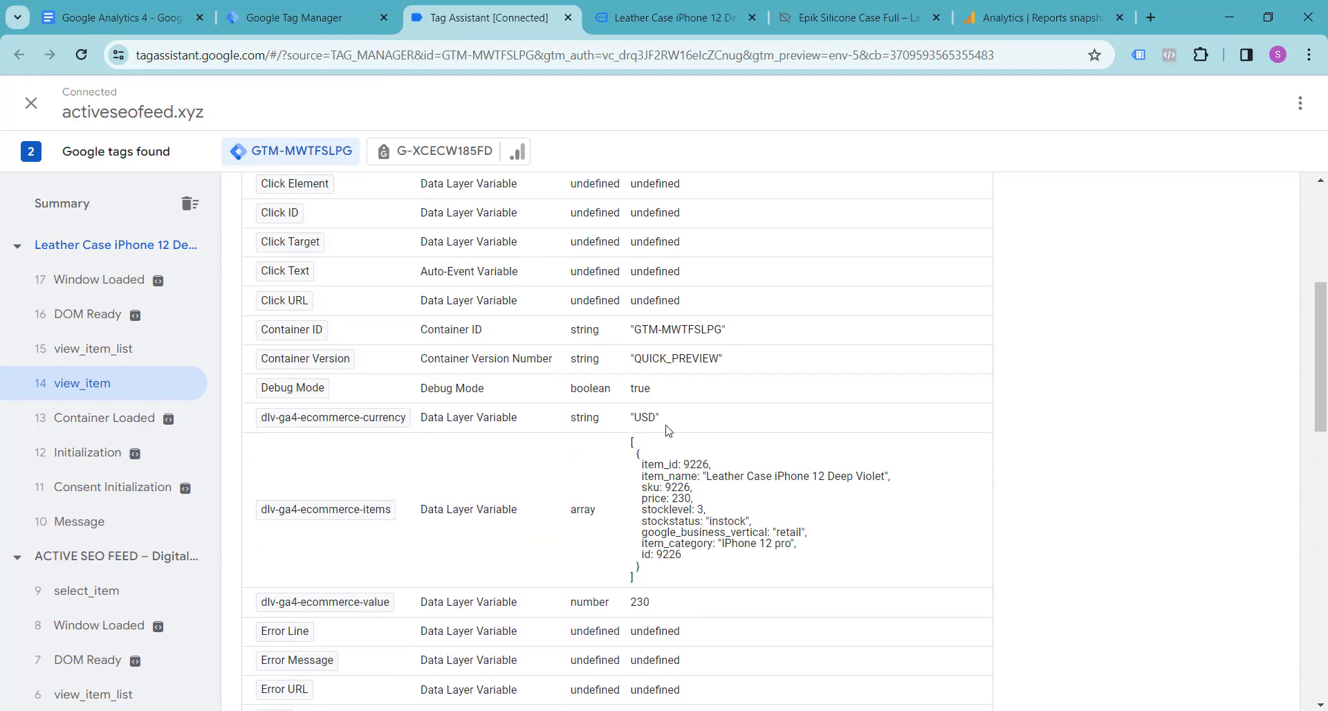
scroll(657, 489, "up", 5)
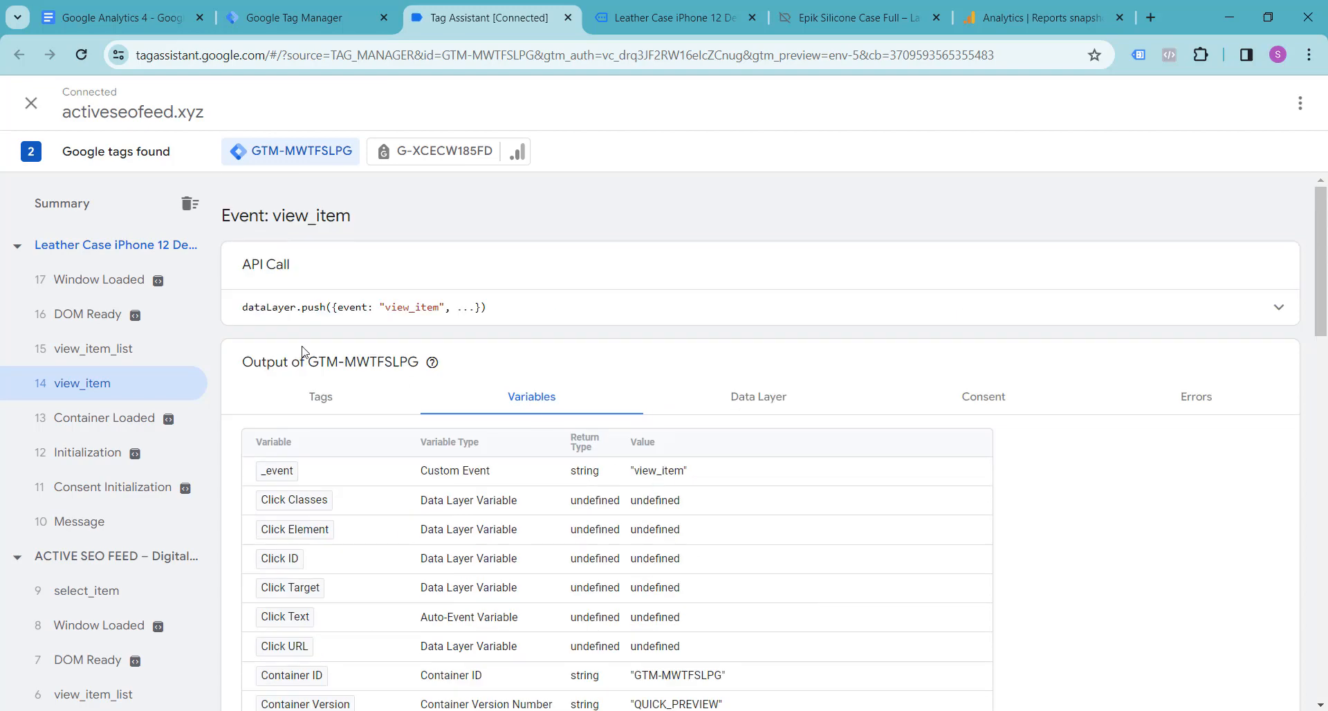
Step: Switch to Google Analytics and open DebugView in the admin settings of activeseofeed-xyz-property
left_click(650, 7)
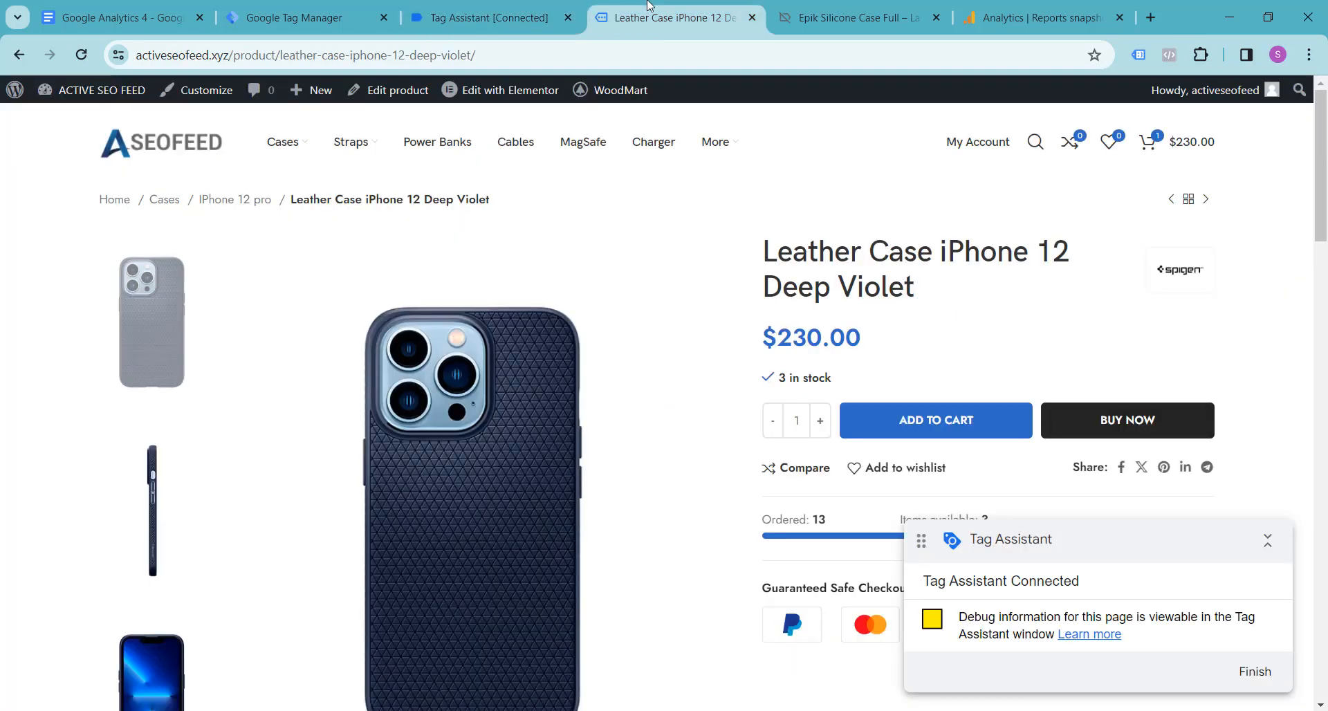
left_click(1032, 18)
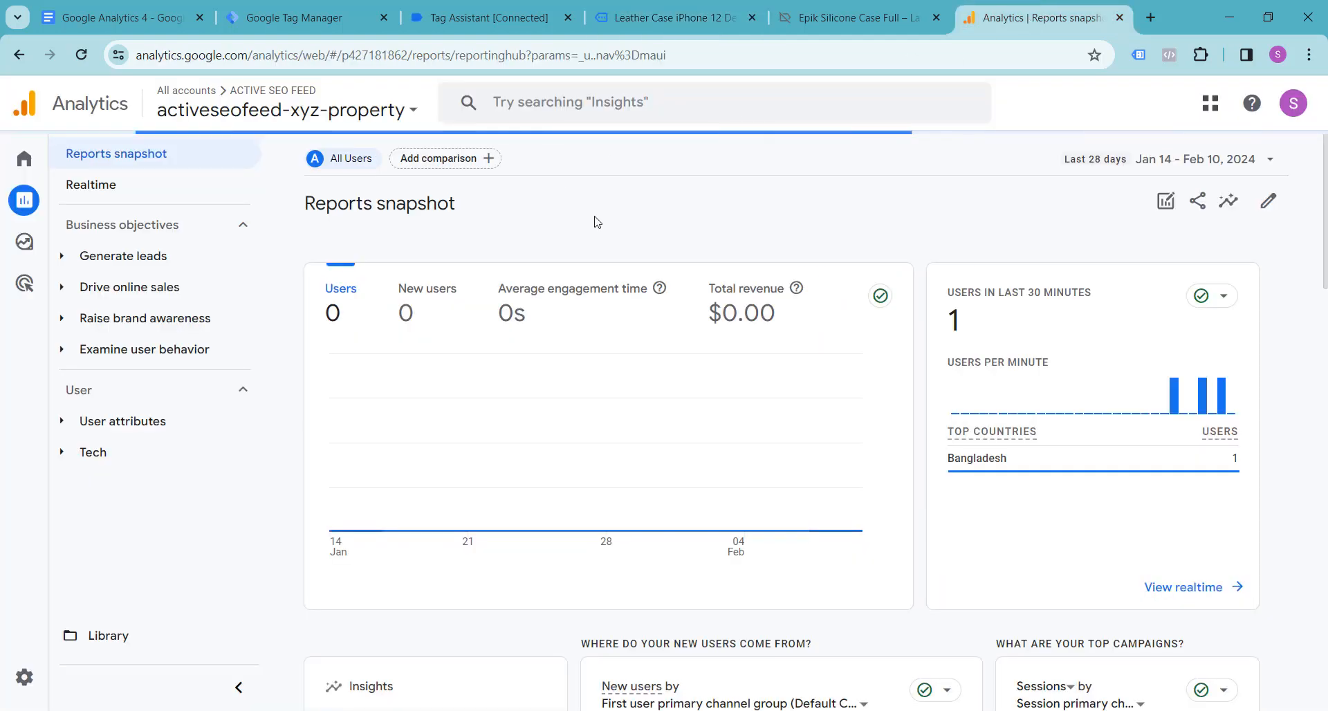
left_click(47, 682)
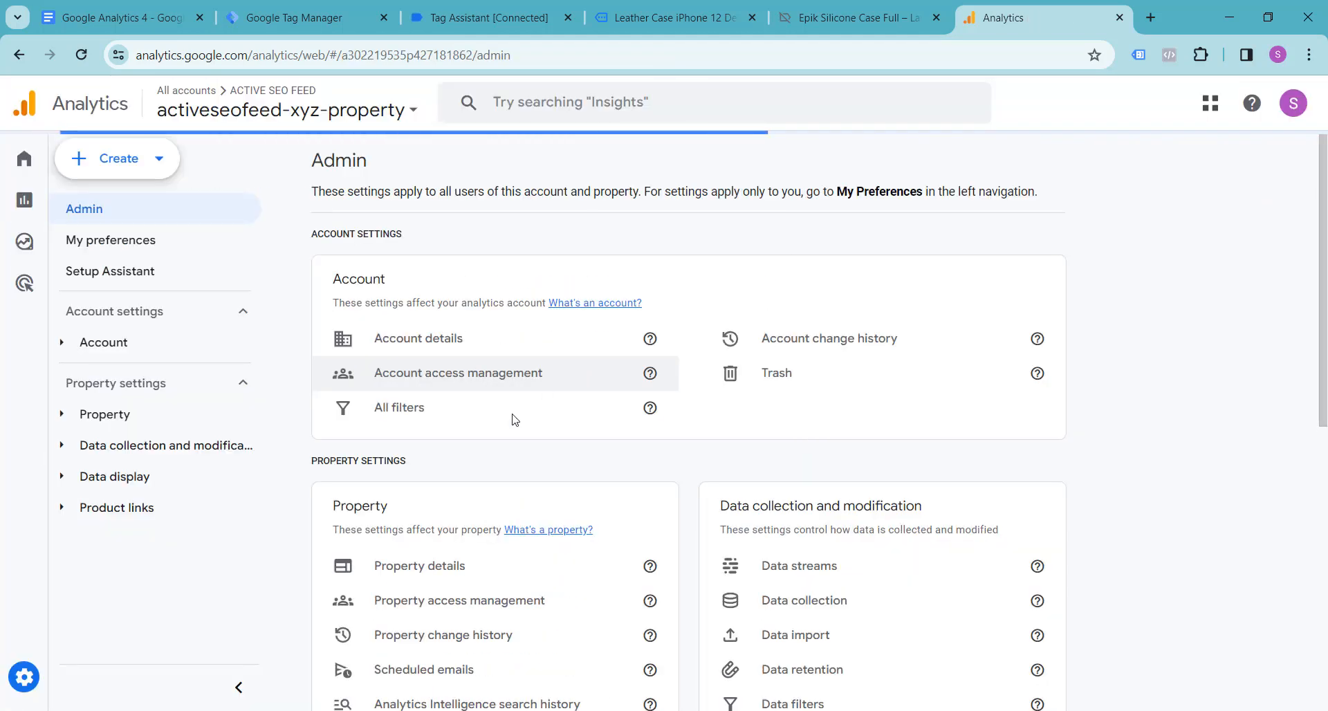
scroll(498, 425, "down", 5)
scroll(491, 438, "down", 2)
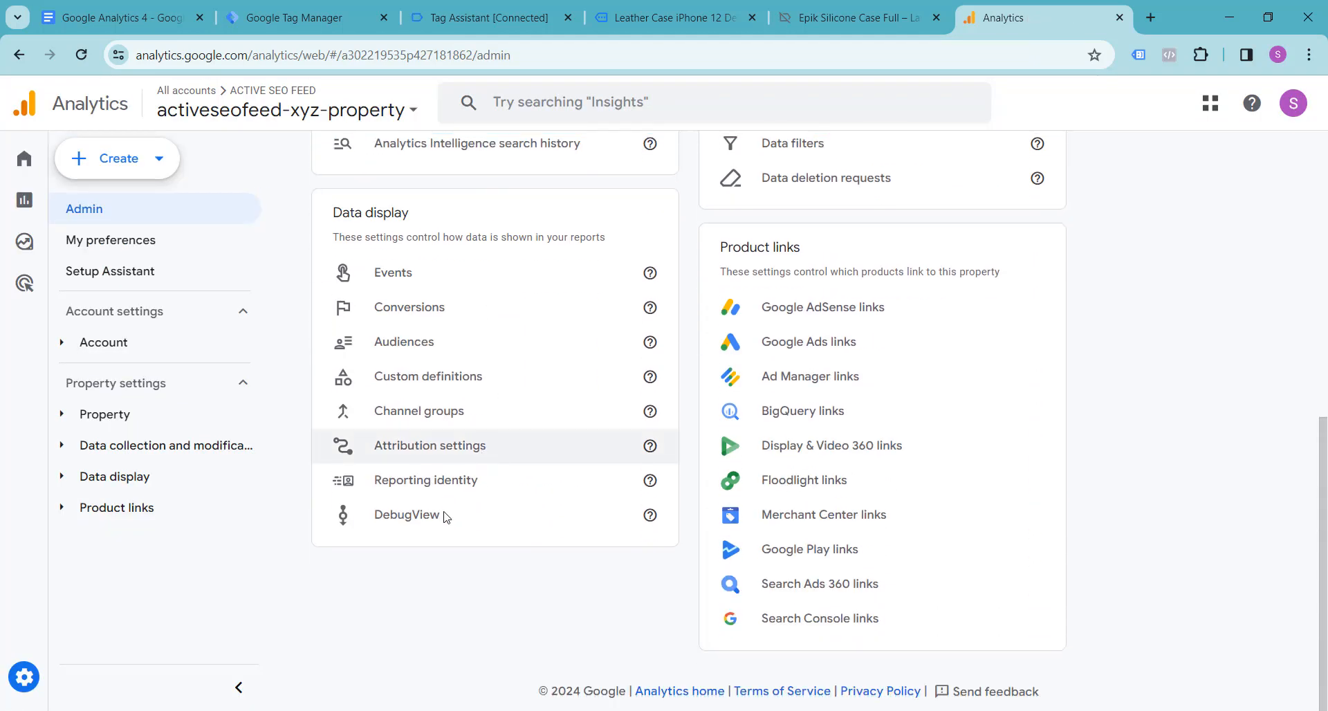
left_click(411, 531)
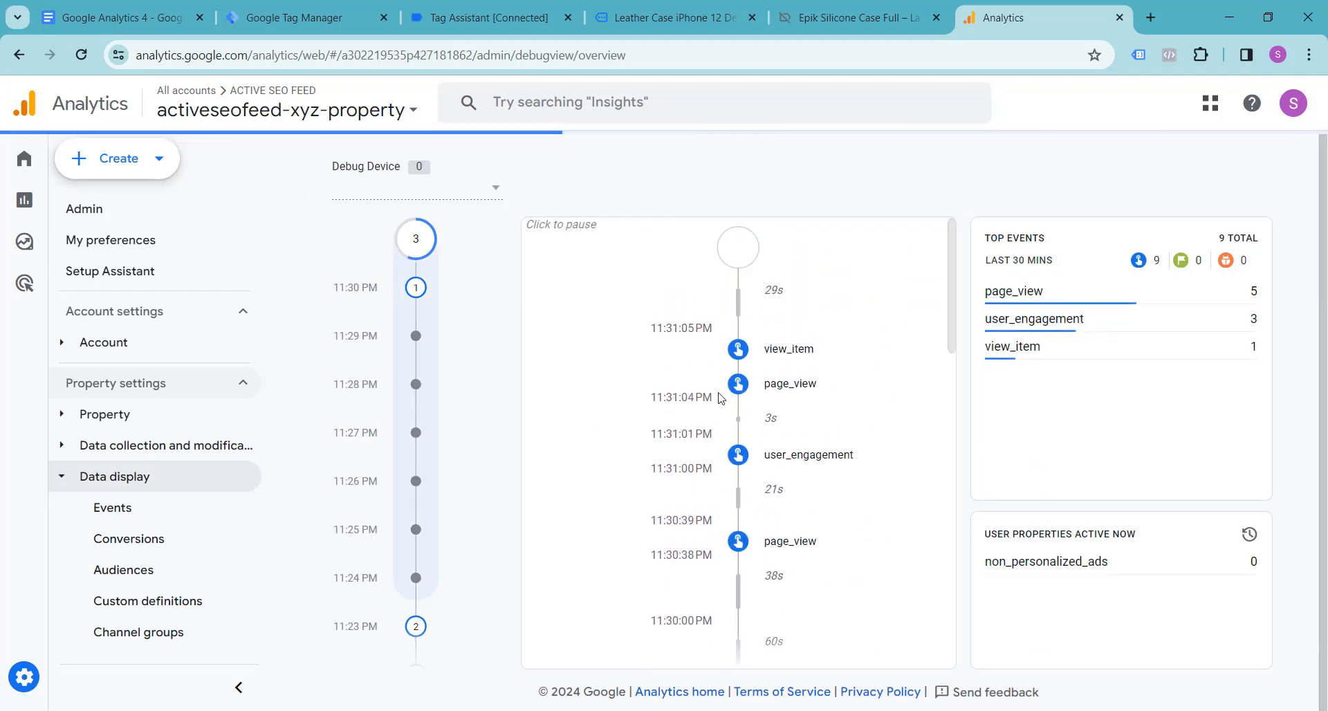
Step: Examine the parameters of the view_item event in the DebugView timeline, expanding currency and value
left_click(789, 352)
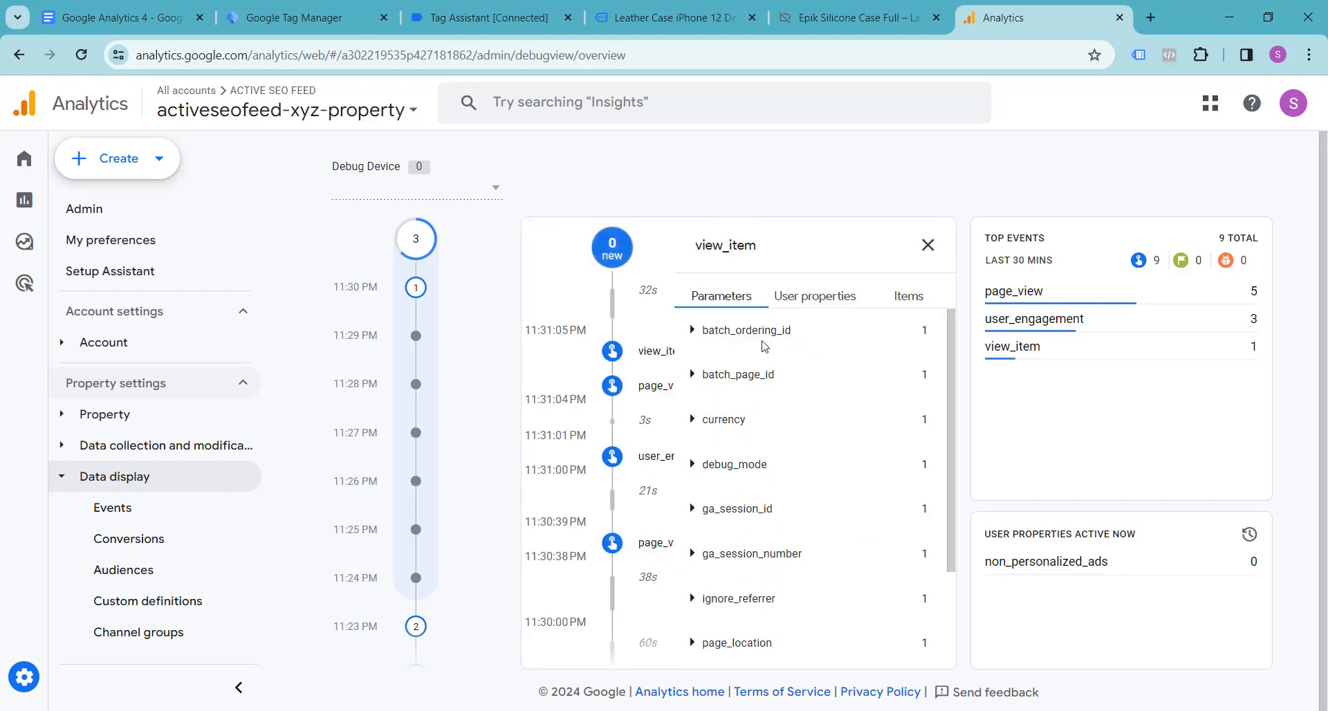
left_click(694, 423)
left_click(692, 421)
scroll(689, 492, "down", 3)
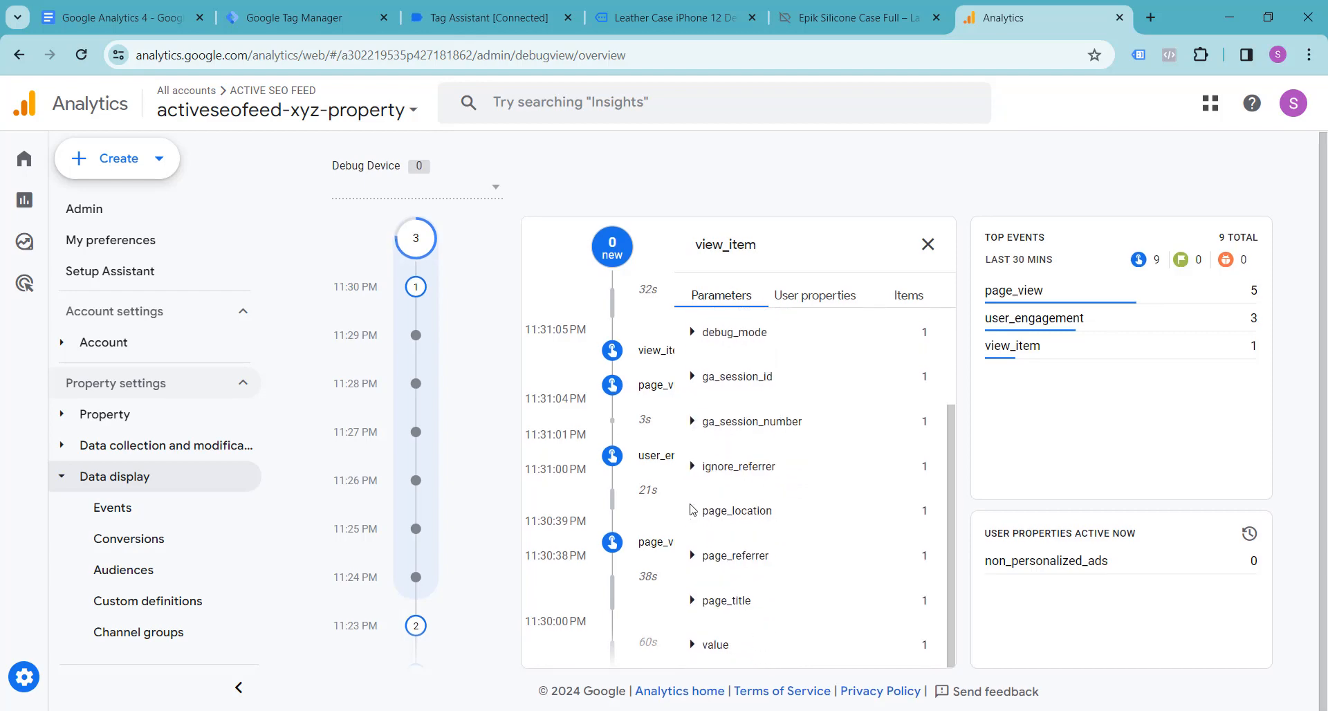
left_click(691, 644)
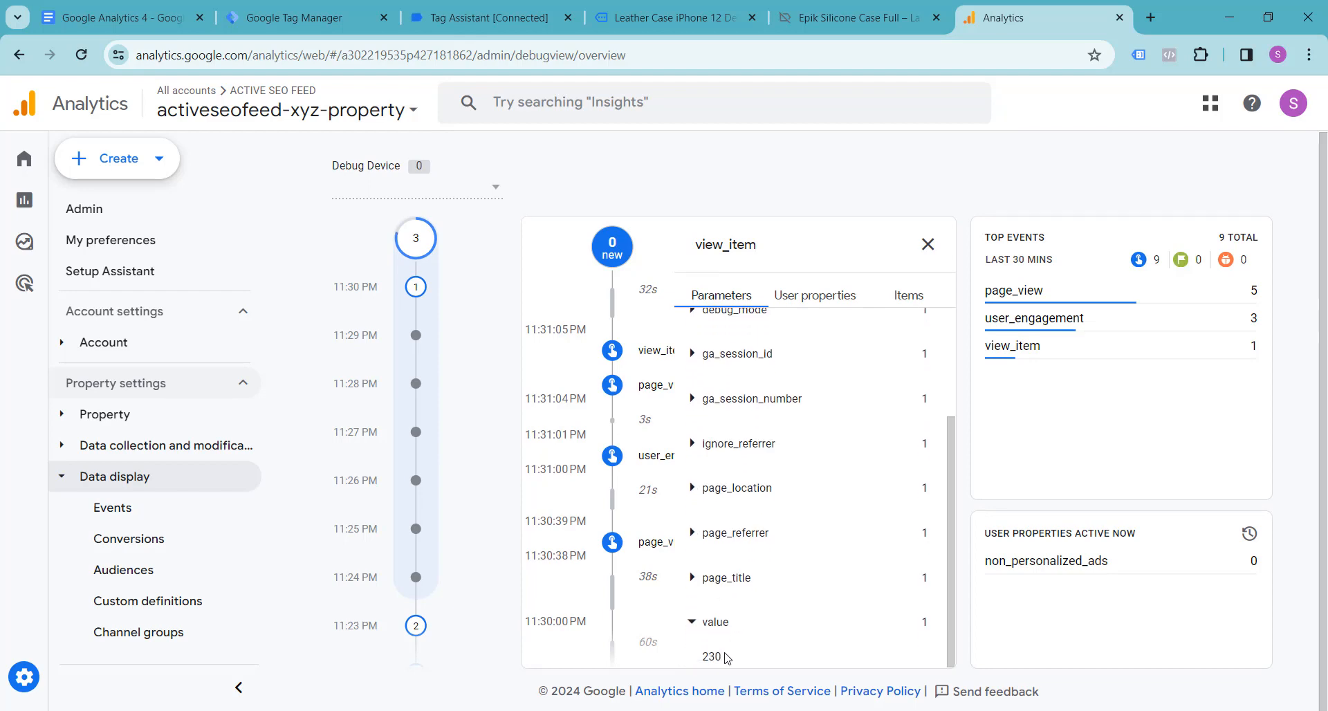
scroll(712, 519, "up", 2)
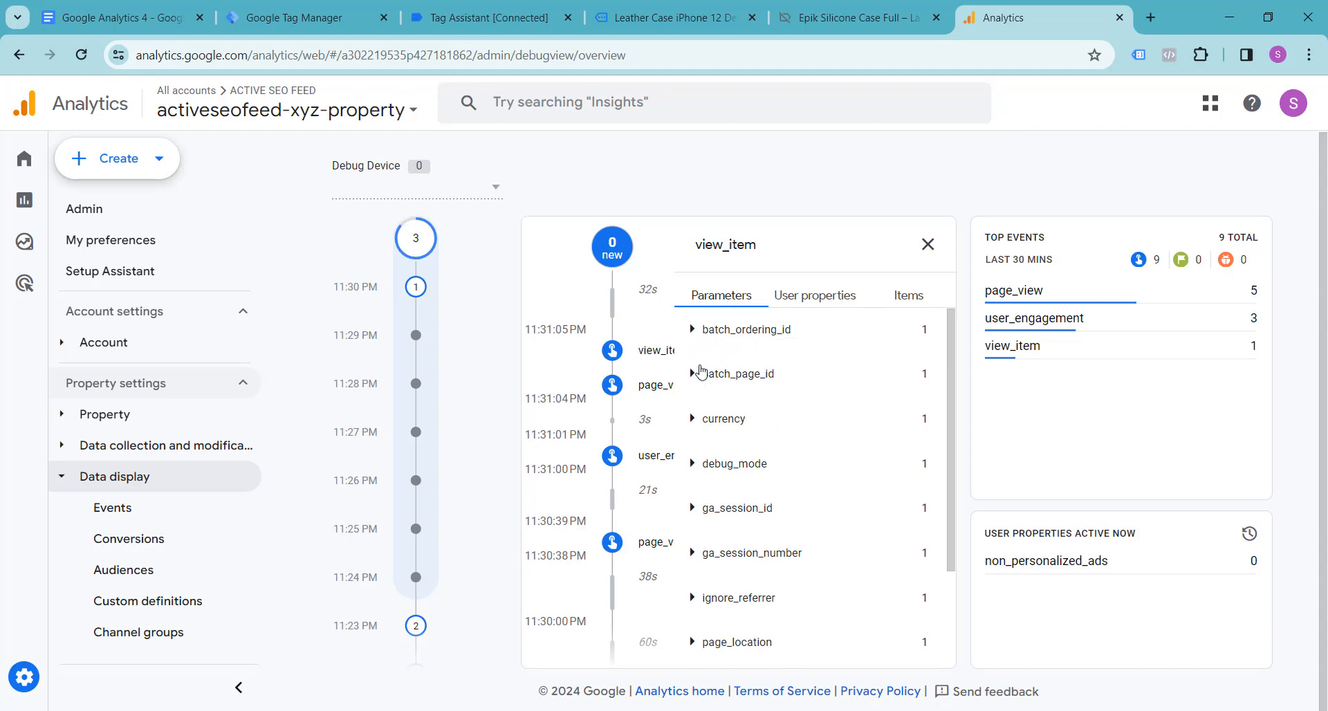
scroll(701, 415, "down", 3)
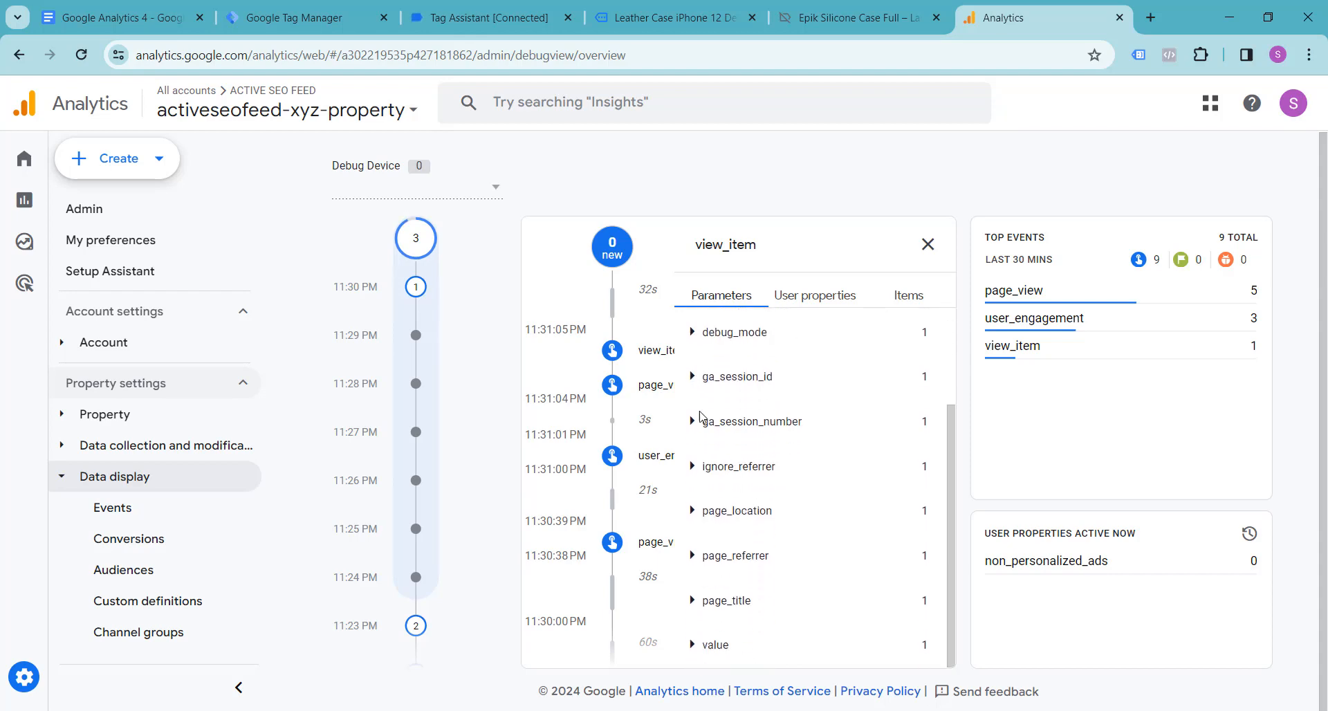
scroll(722, 497, "up", 3)
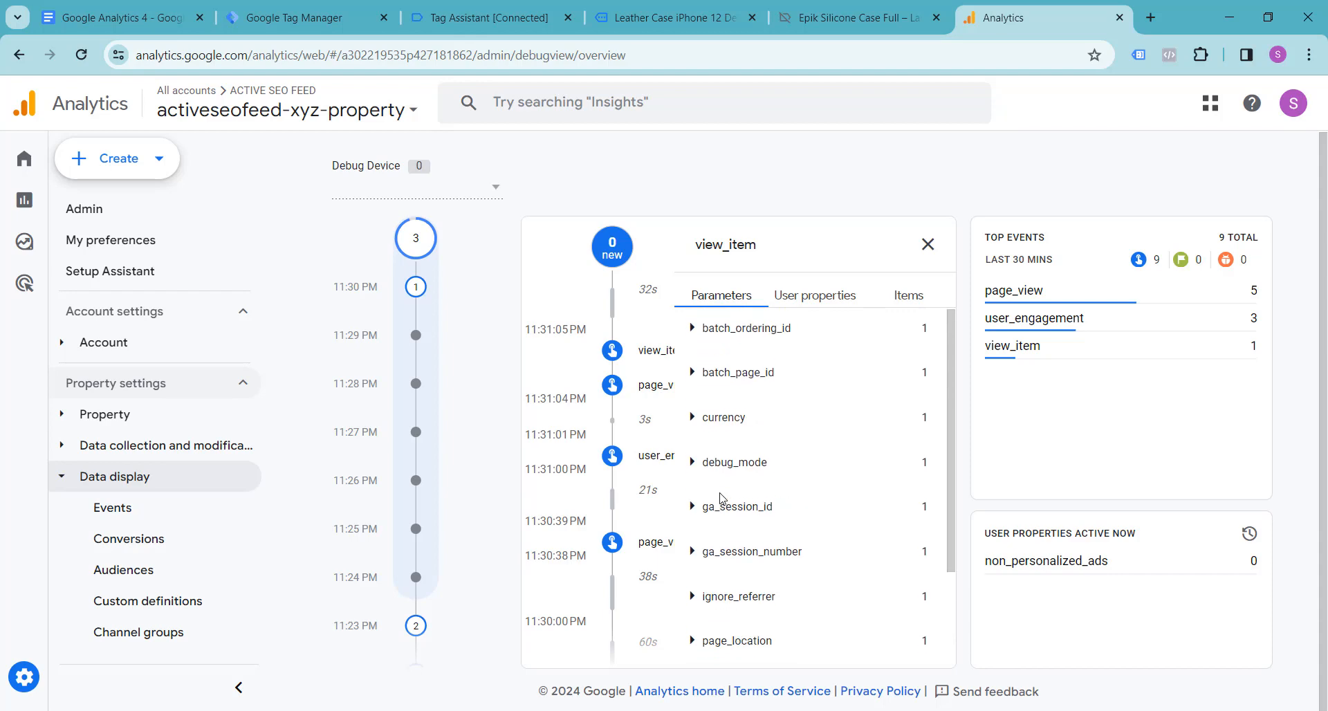
Step: Inspect the items and the non_personalized_ads user property of the view_item event, and return to its parameters
left_click(908, 296)
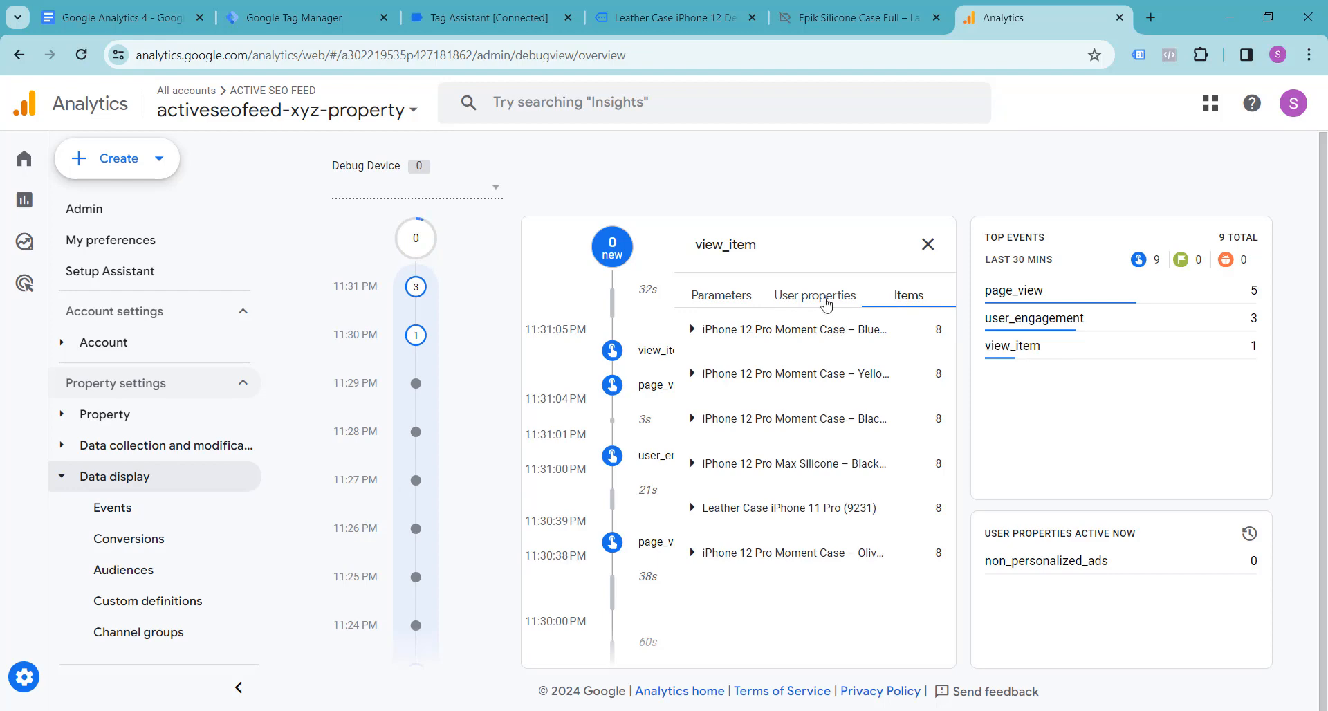
left_click(827, 302)
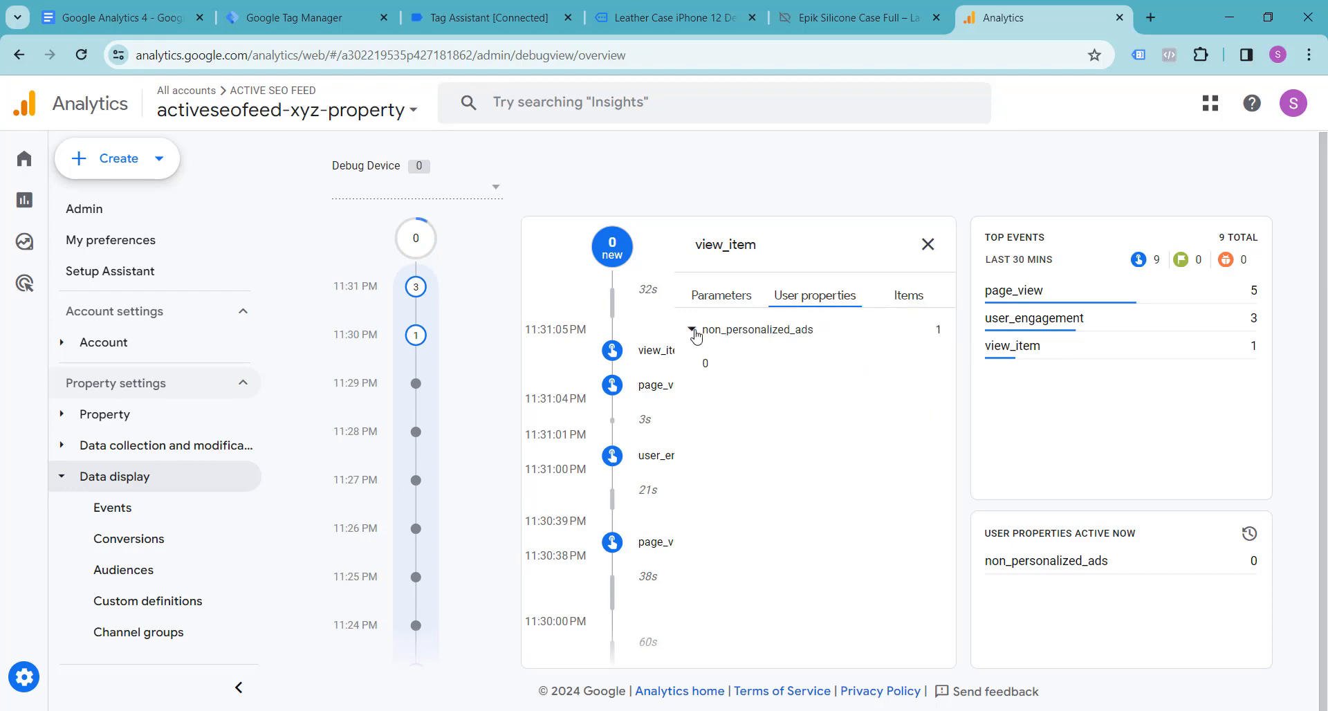
left_click(712, 298)
scroll(789, 387, "down", 2)
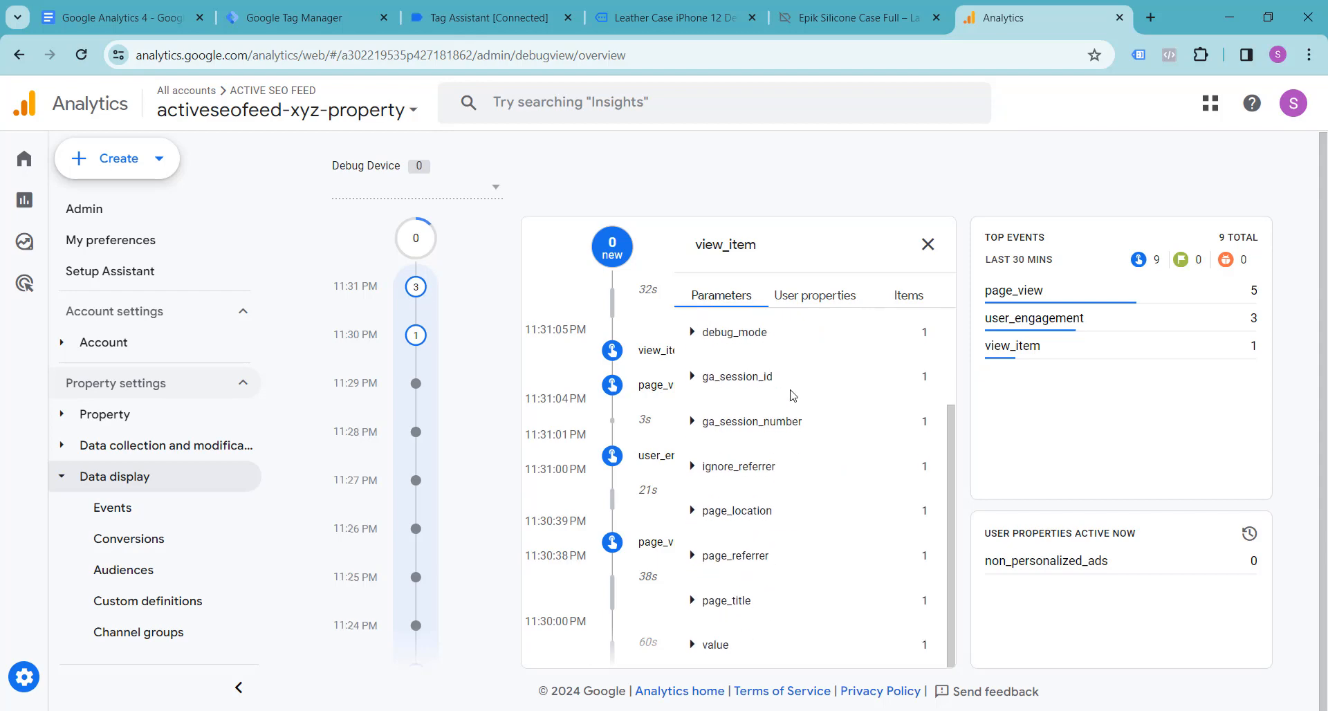
scroll(792, 396, "up", 2)
left_click(121, 15)
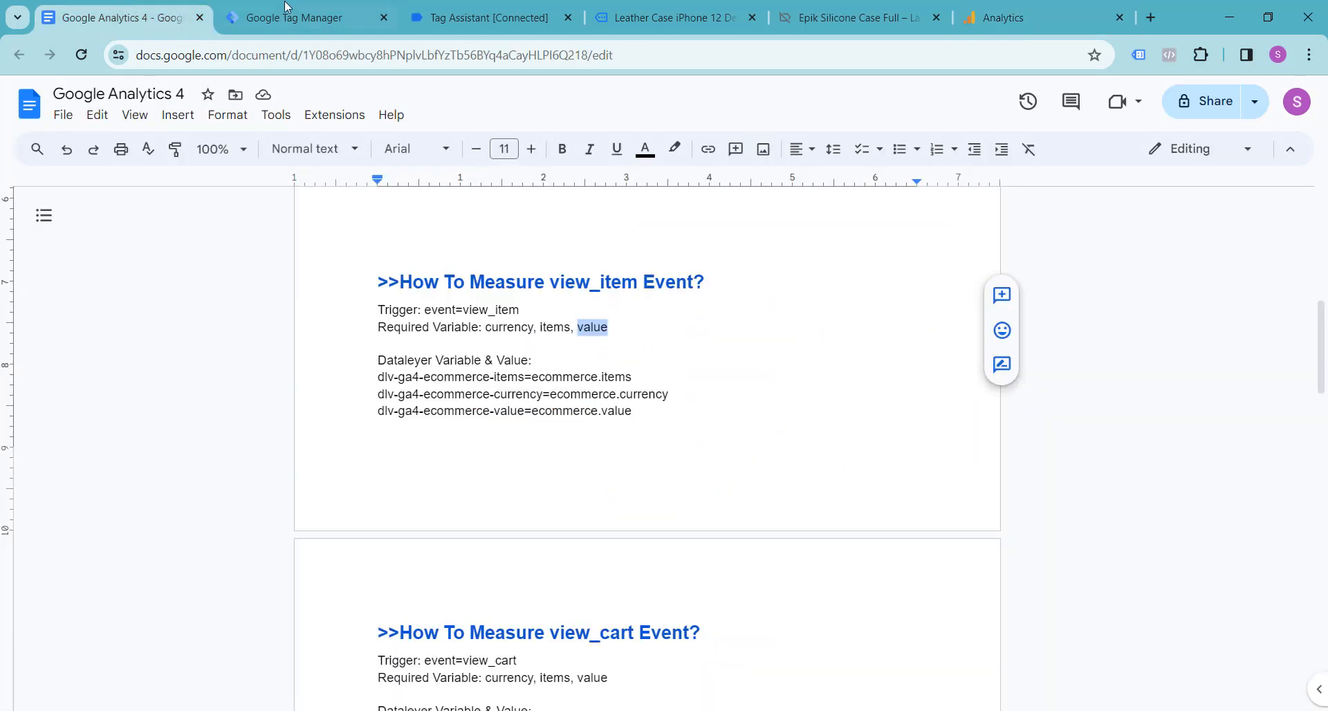
left_click(286, 7)
left_click(484, 13)
left_click(648, 7)
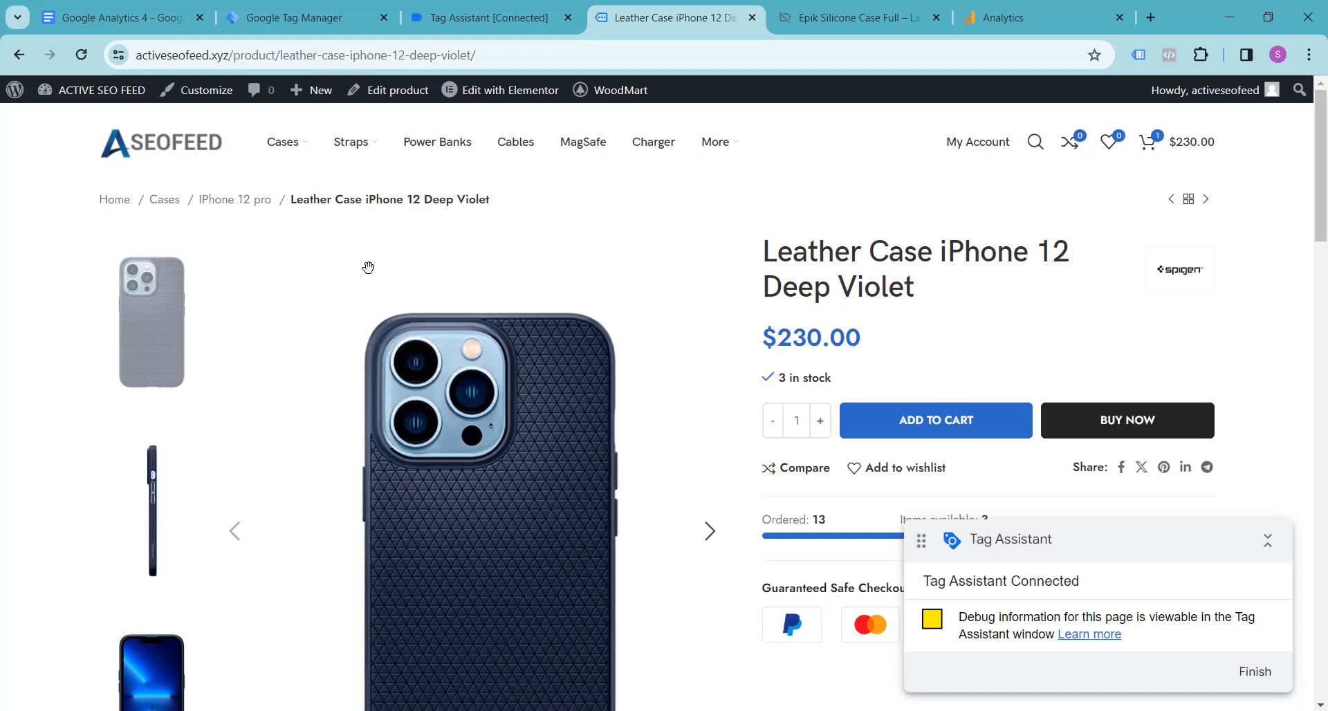
scroll(368, 267, "down", 7)
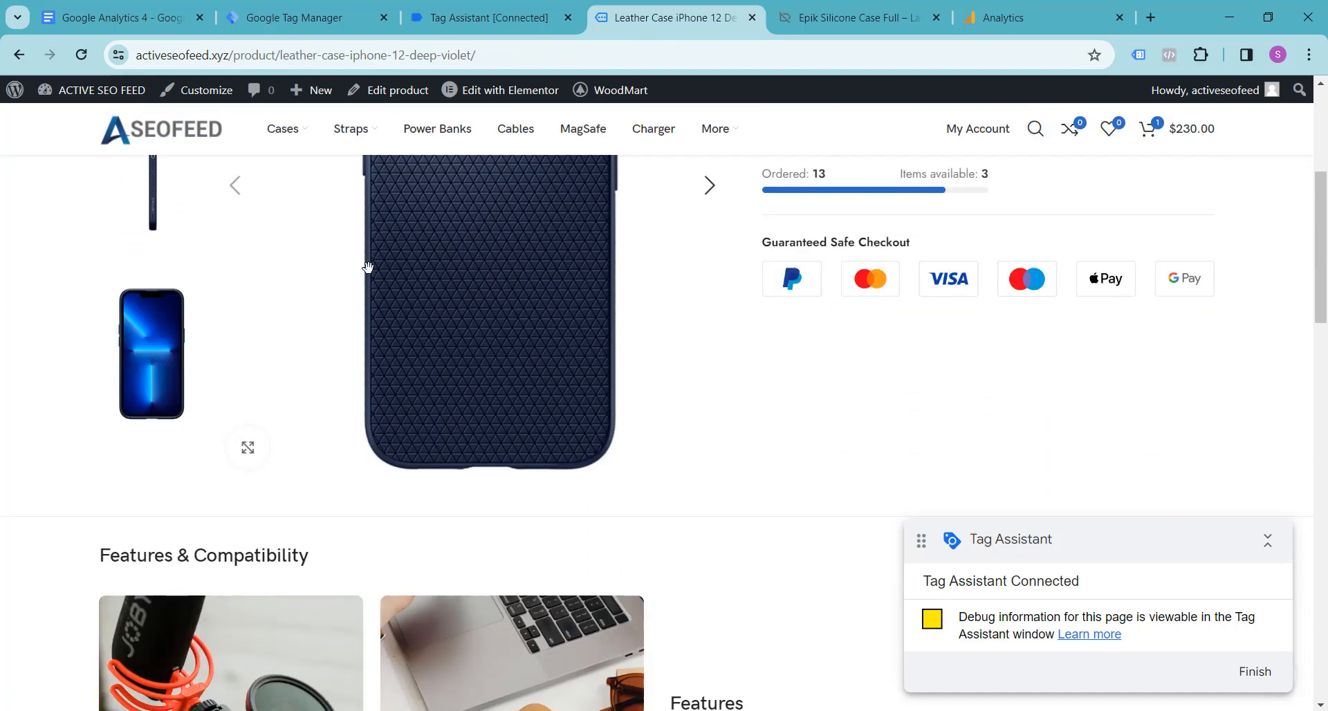
scroll(367, 268, "up", 7)
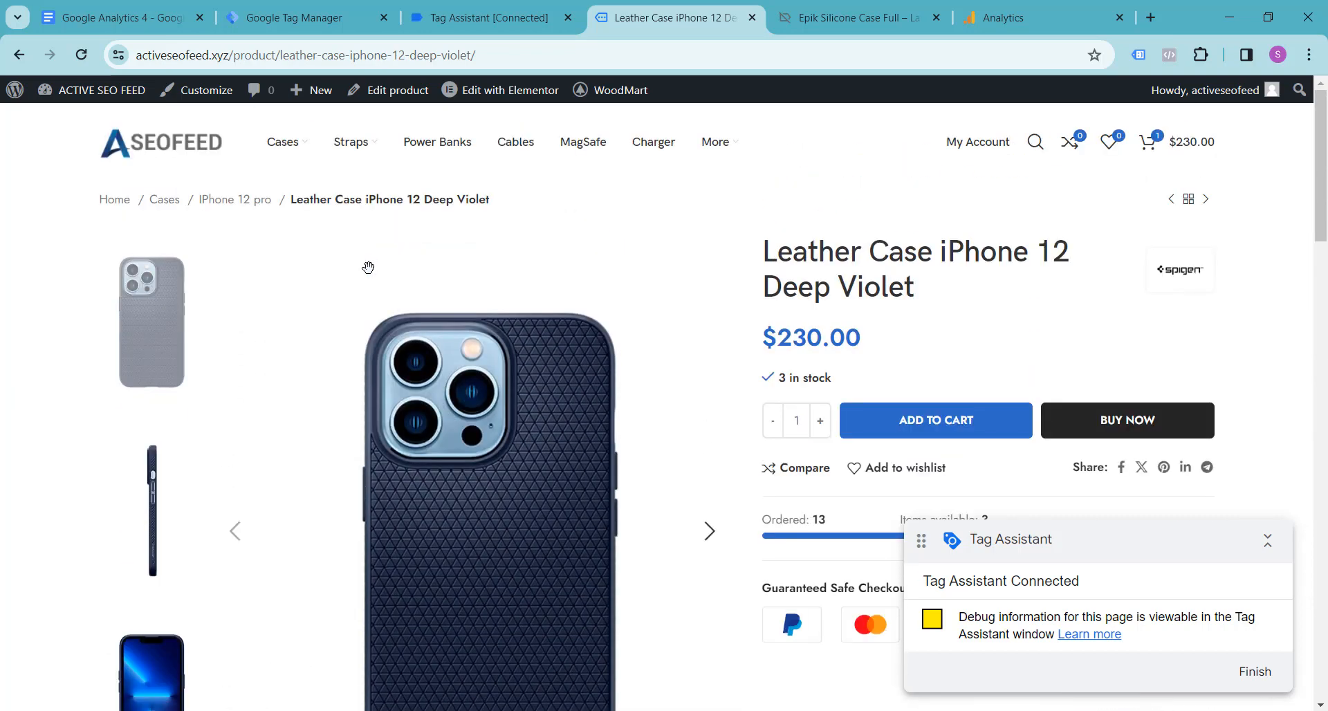